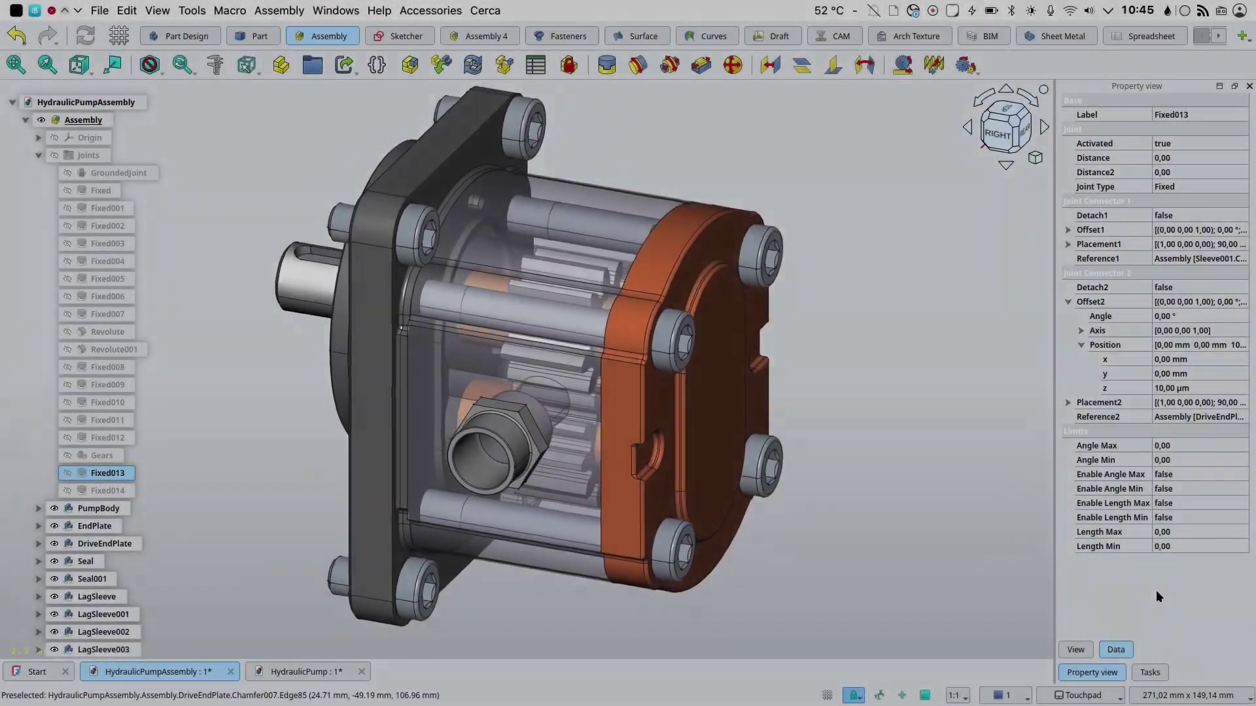
Step: In the Addon Manager, search 'open' and view the OpenTheme addon's details
{"action": "key", "text": "3"}
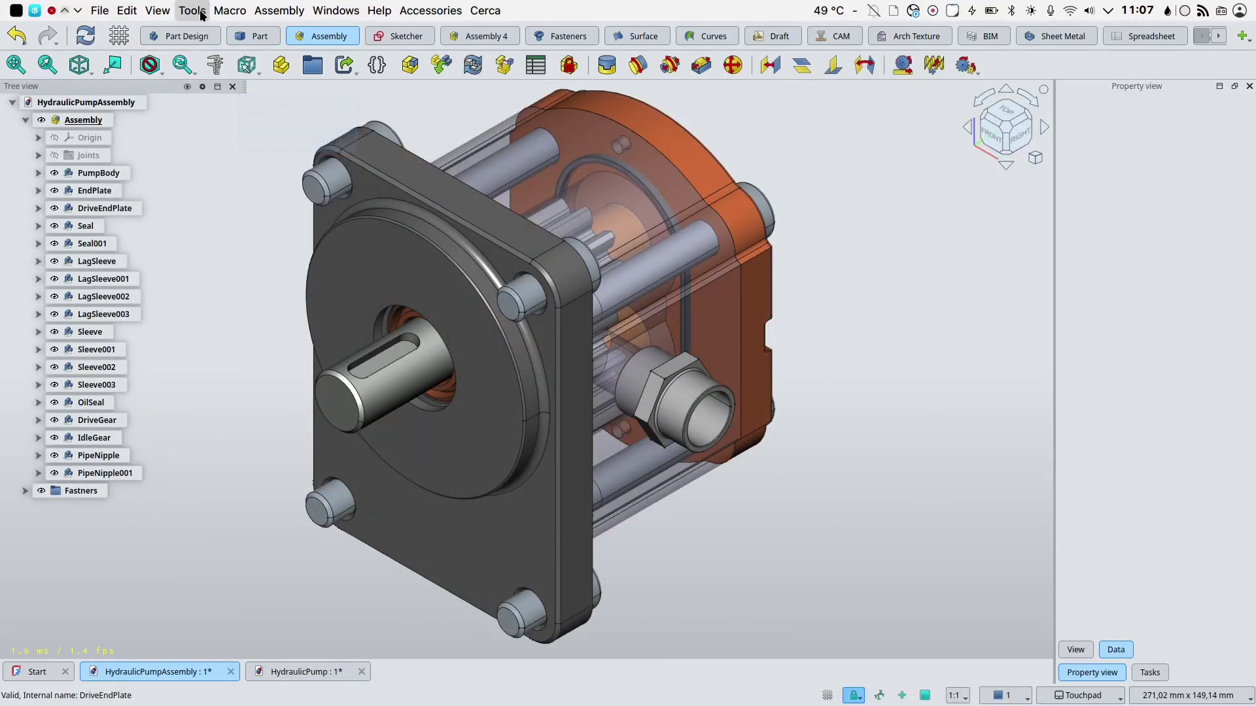
{"action": "left_click", "coordinate": [191, 11]}
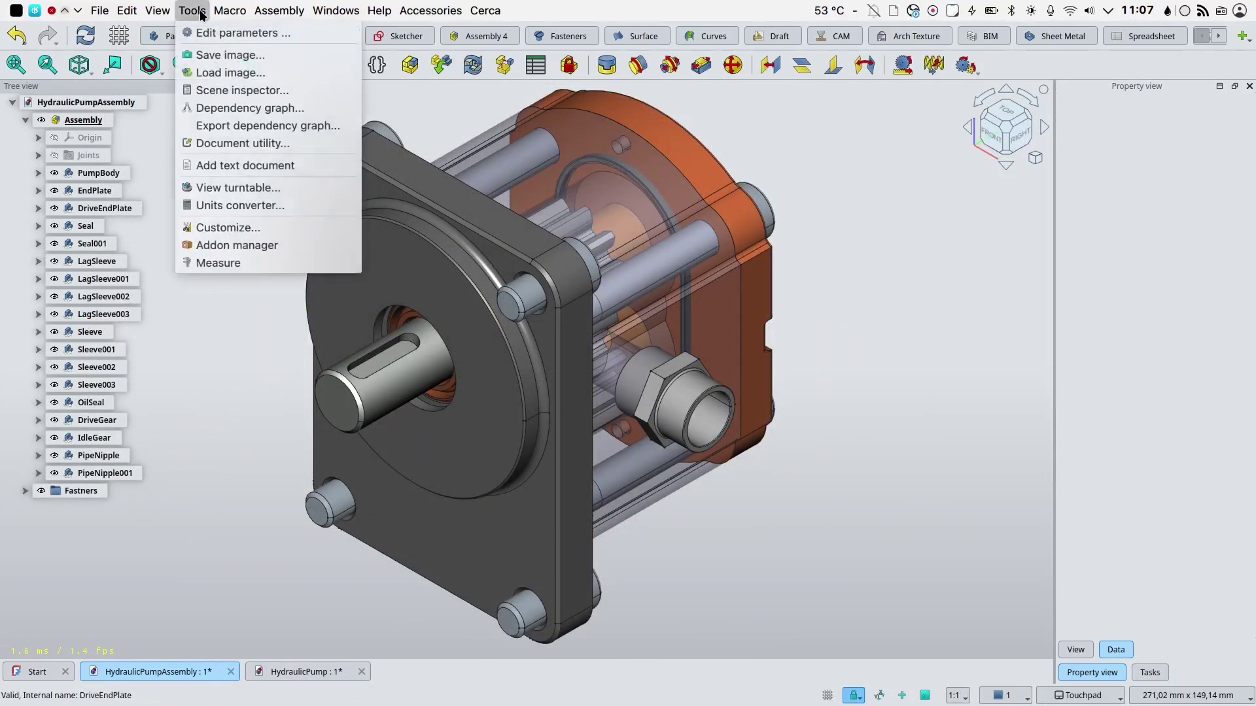
{"action": "left_click", "coordinate": [232, 245]}
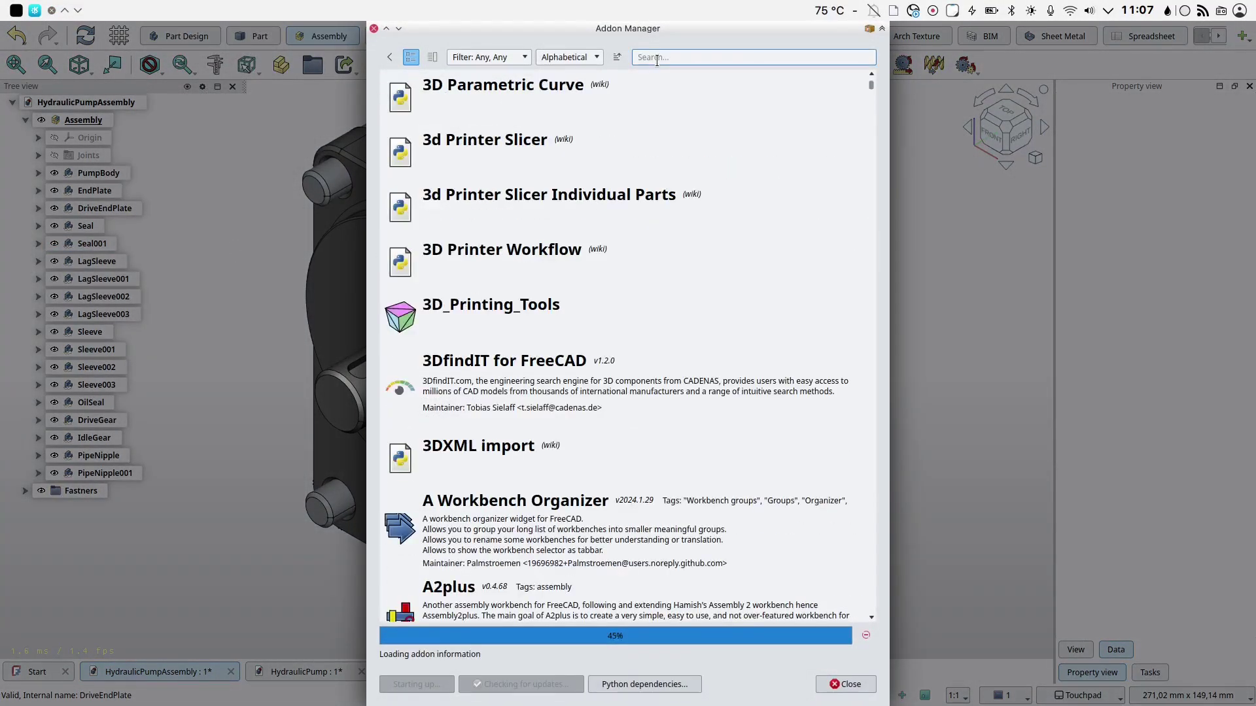
{"action": "left_click", "coordinate": [657, 57]}
{"action": "type", "text": "open"}
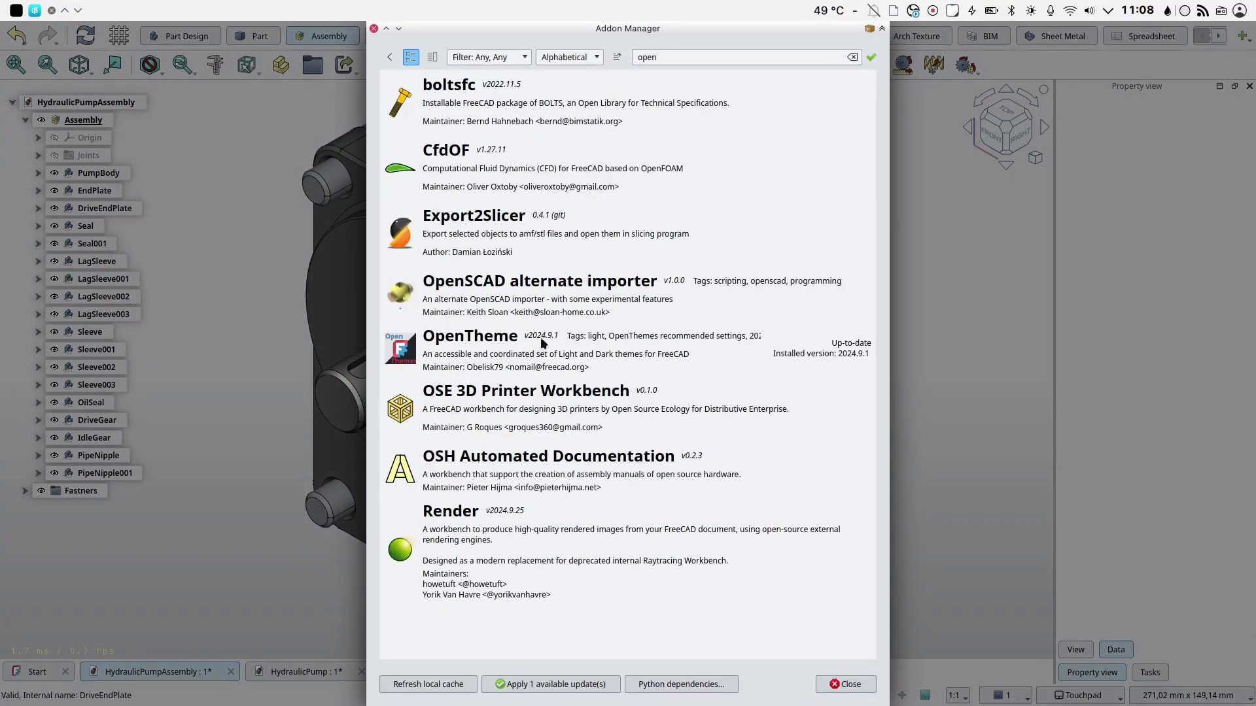
{"action": "left_click", "coordinate": [535, 348]}
{"action": "scroll", "coordinate": [727, 135], "scroll_direction": "down", "scroll_amount": 15}
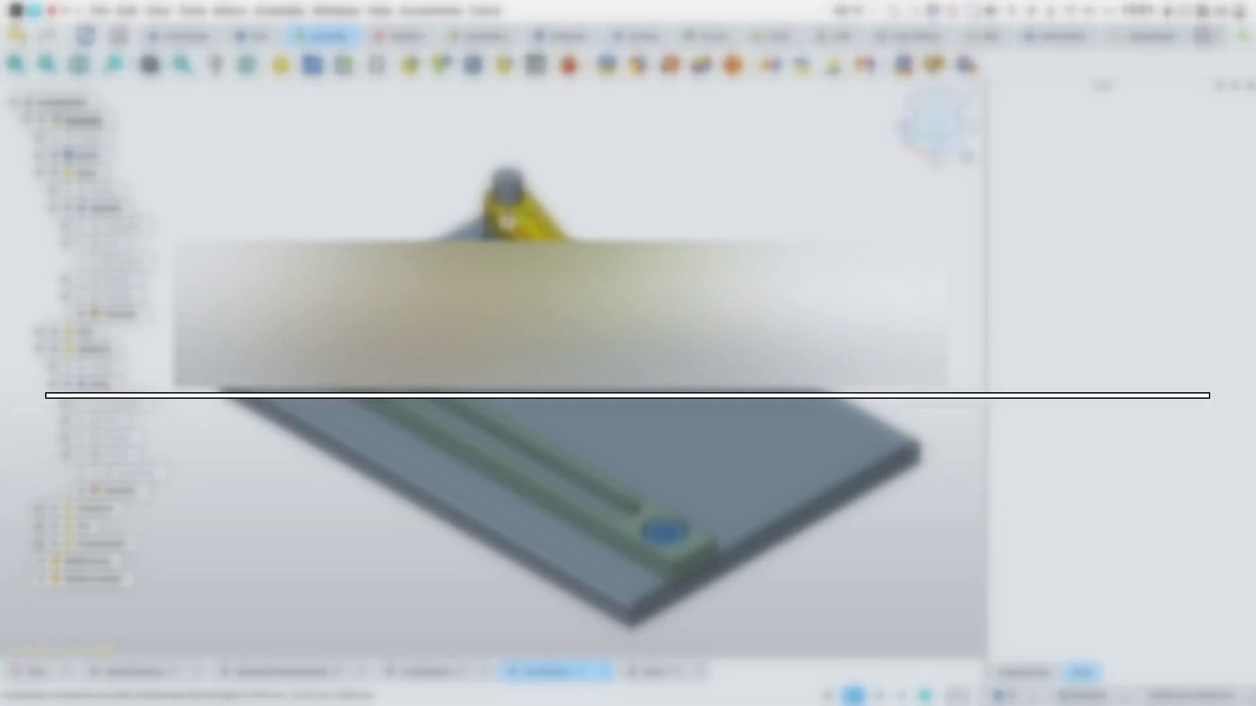
Step: Switch to the base1 document and activate the Base001 body to list its features
{"action": "left_click_drag", "start_coordinate": [418, 399], "coordinate": [645, 495]}
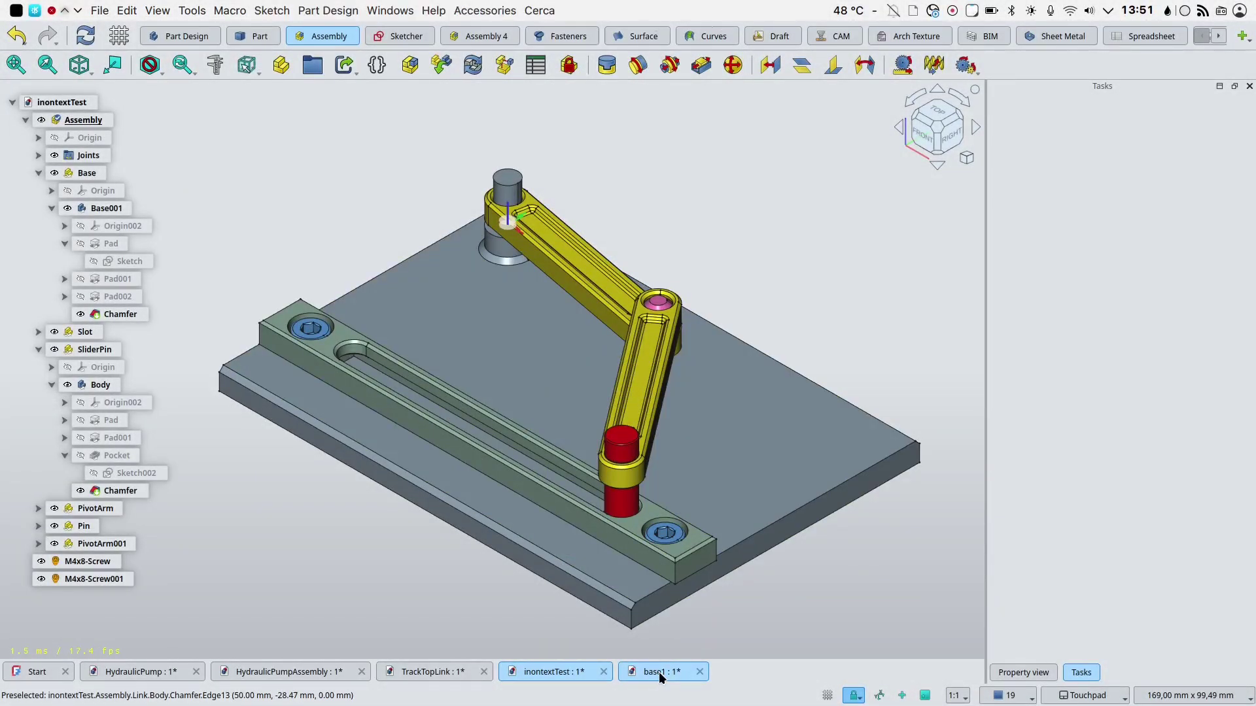
{"action": "left_click", "coordinate": [658, 672]}
{"action": "double_click", "coordinate": [95, 185]}
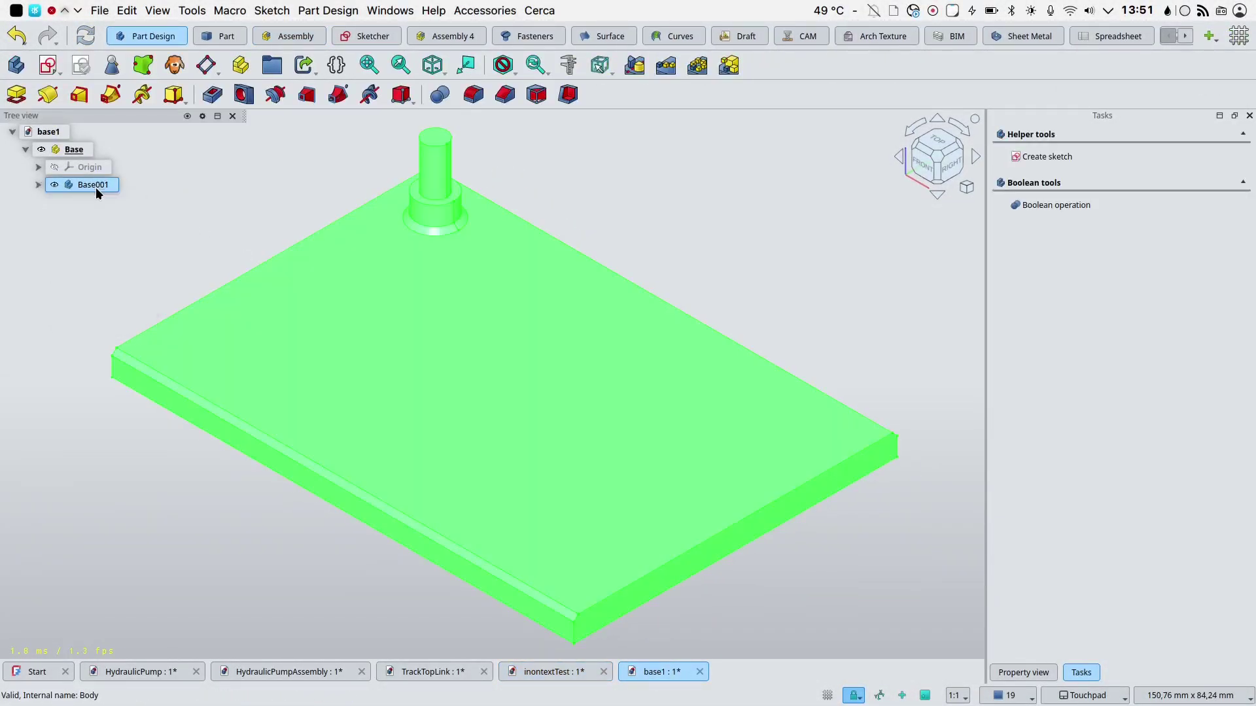
{"action": "double_click", "coordinate": [96, 185]}
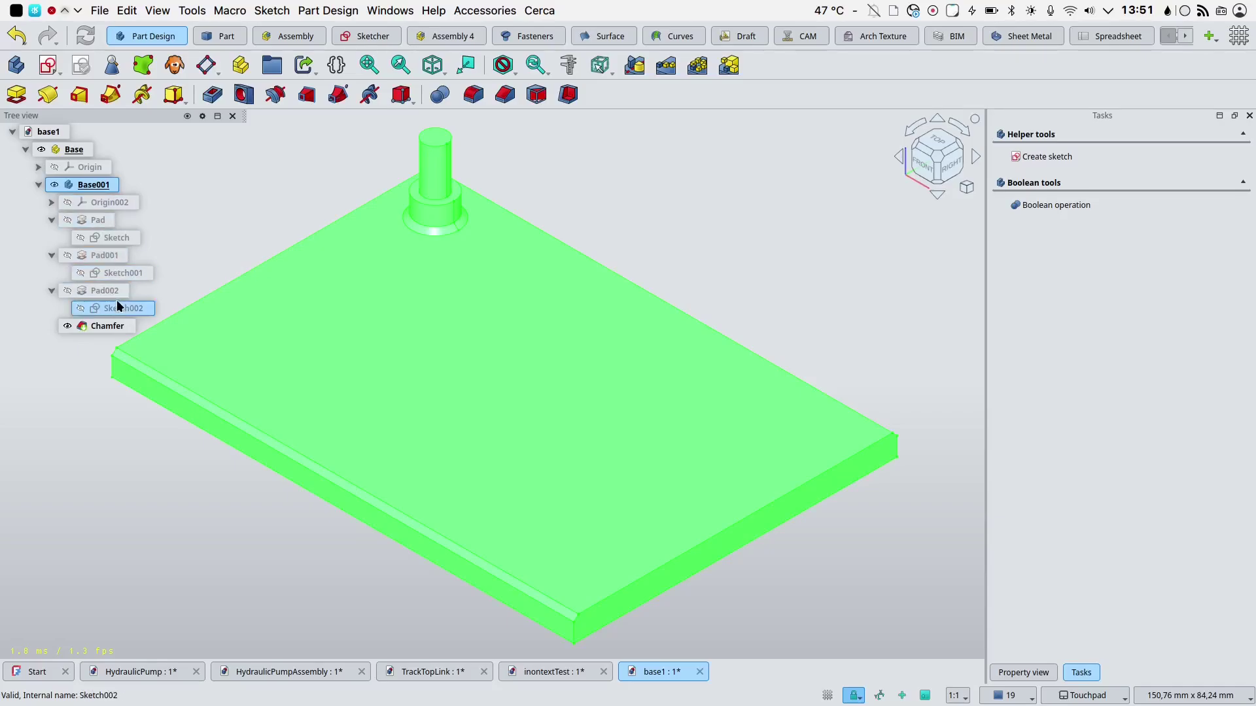
Step: Draw a circle in Sketch001 to the right of the rectangle and close the sketch
{"action": "left_click", "coordinate": [115, 274]}
{"action": "double_click", "coordinate": [115, 274]}
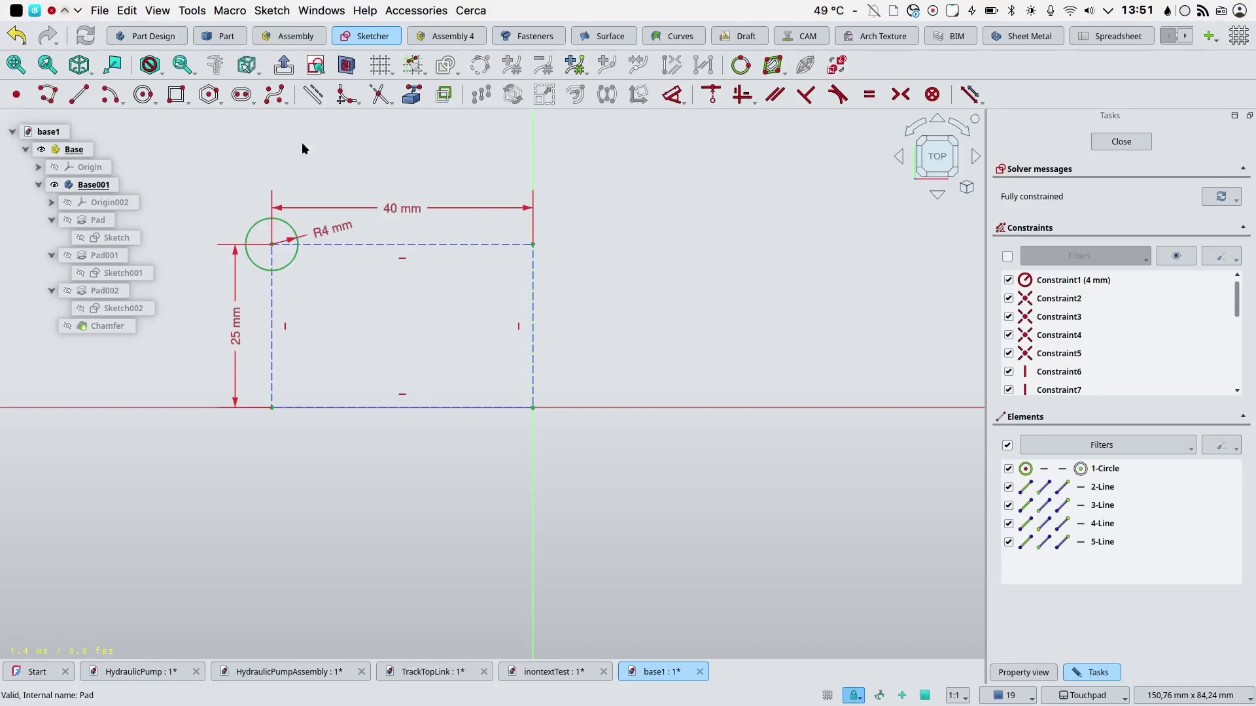
{"action": "left_click", "coordinate": [143, 95]}
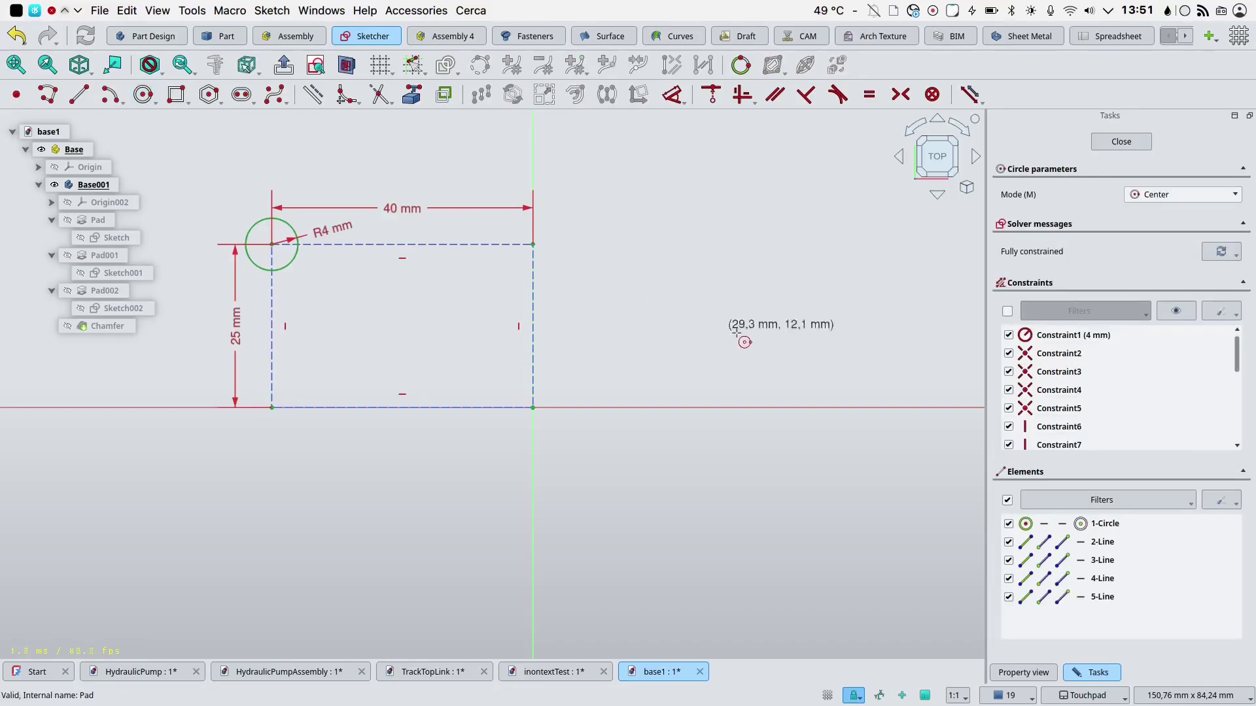
{"action": "left_click", "coordinate": [686, 307]}
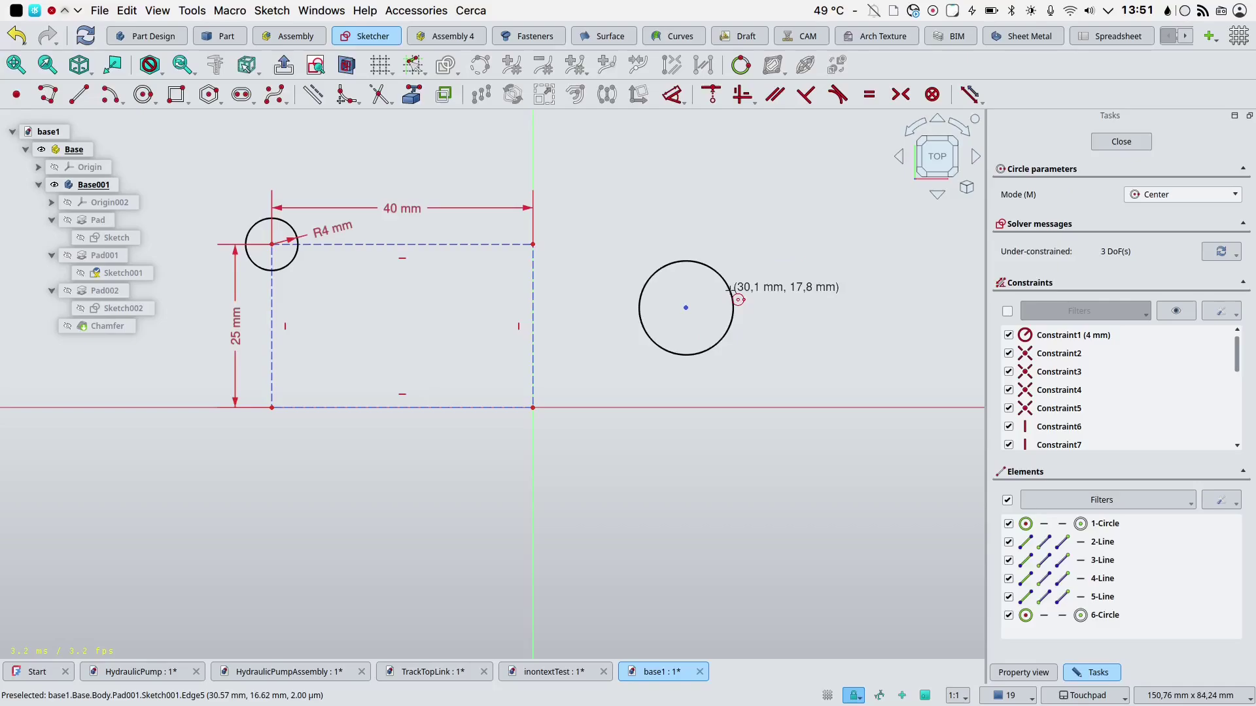
{"action": "left_click", "coordinate": [1121, 142]}
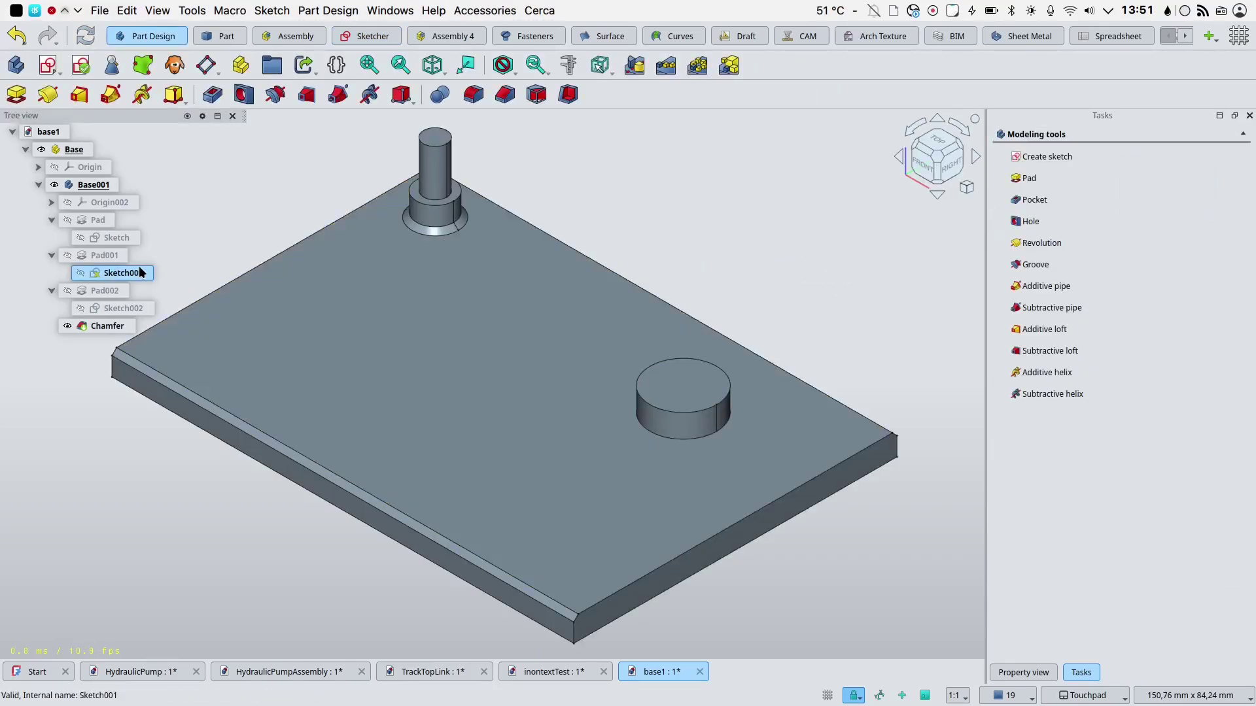
Step: Add a concentric inner circle to Sketch001 and close it
{"action": "double_click", "coordinate": [126, 273]}
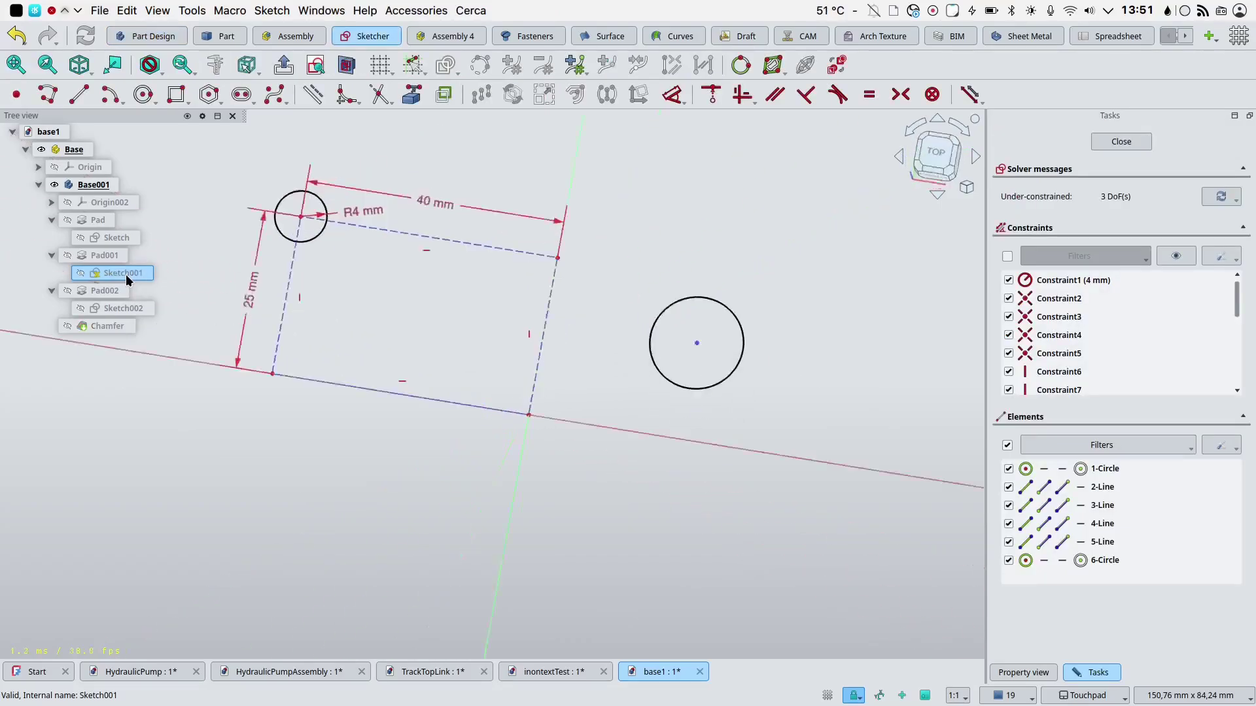
{"action": "left_click", "coordinate": [143, 95]}
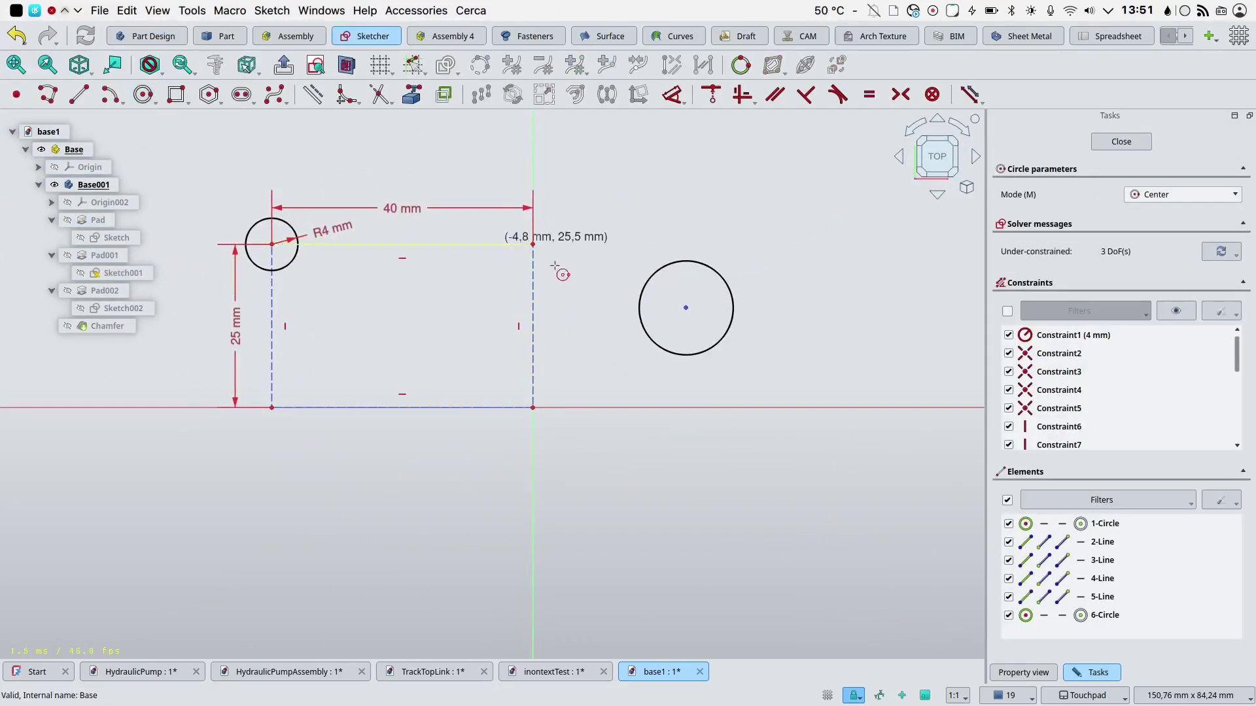
{"action": "left_click", "coordinate": [709, 298]}
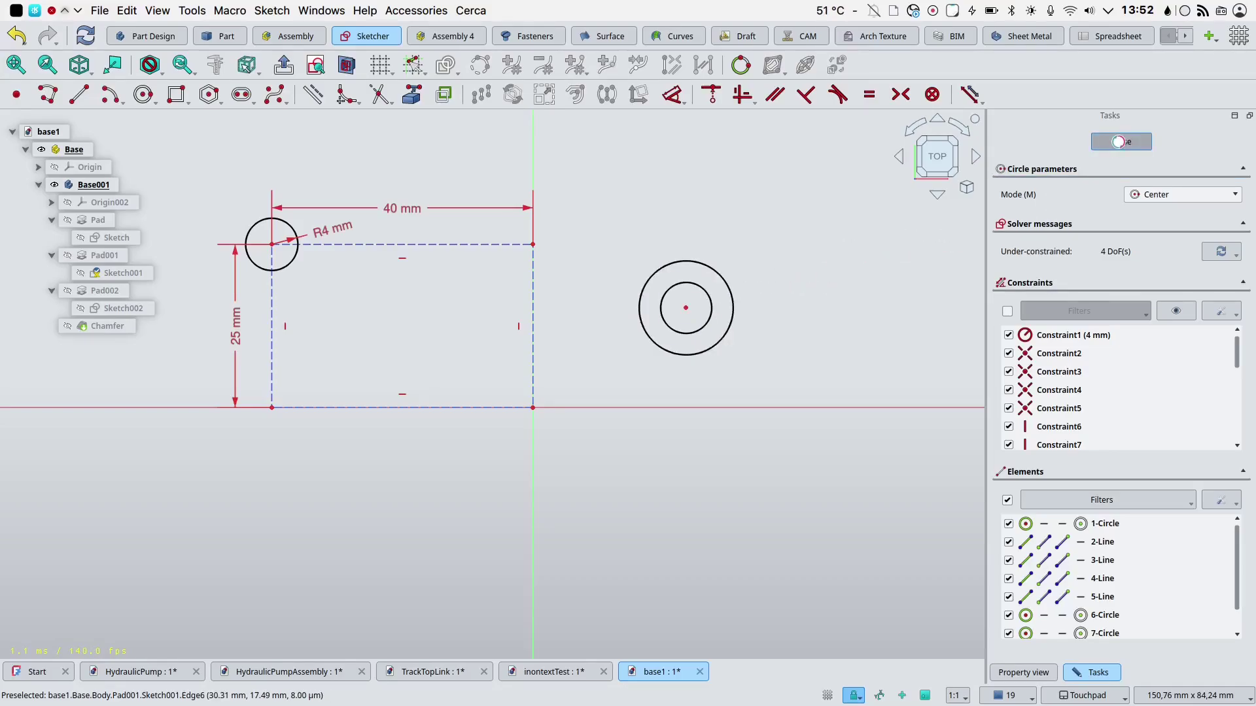
{"action": "left_click", "coordinate": [1120, 142]}
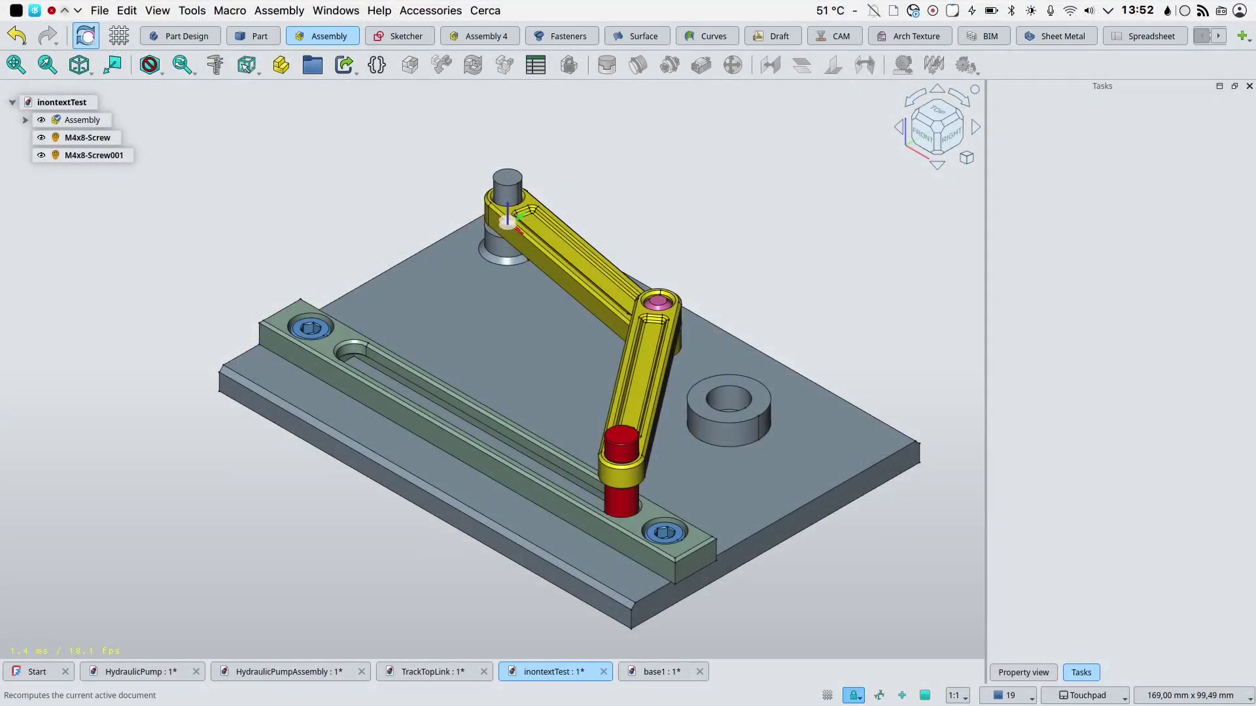
Step: Recompute the document and open its Sketch for editing
{"action": "left_click", "coordinate": [86, 36]}
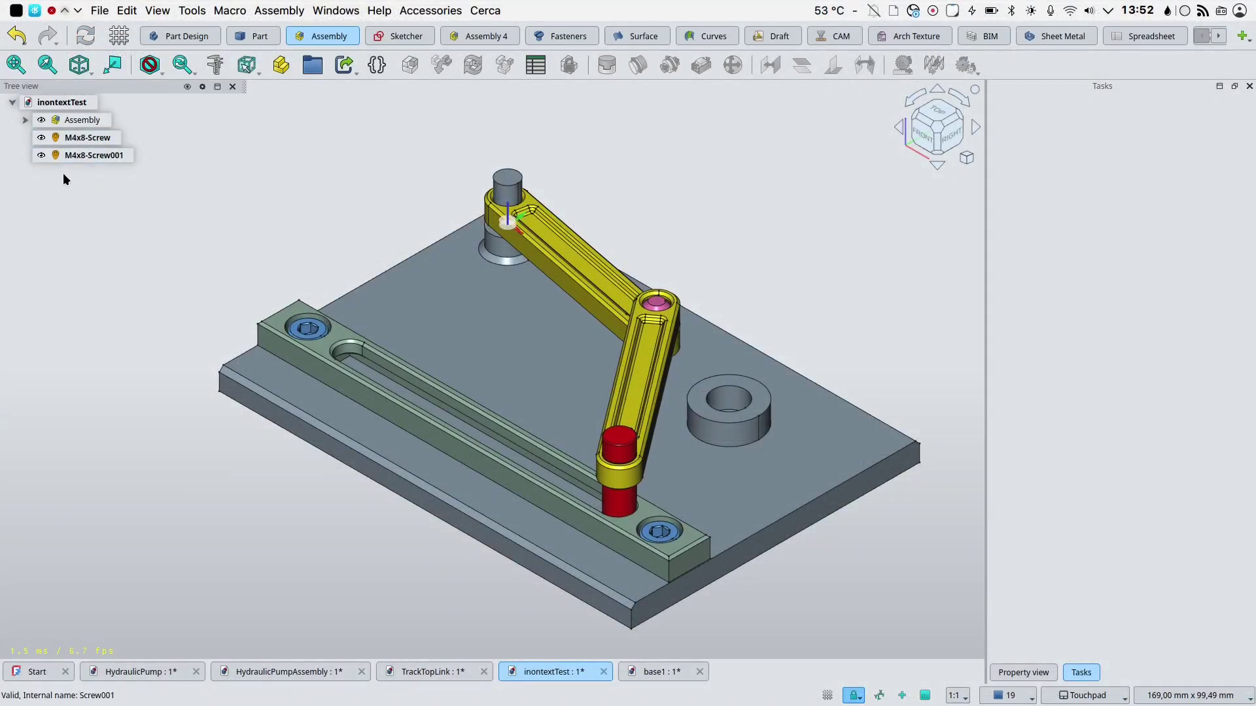
{"action": "left_click", "coordinate": [26, 120]}
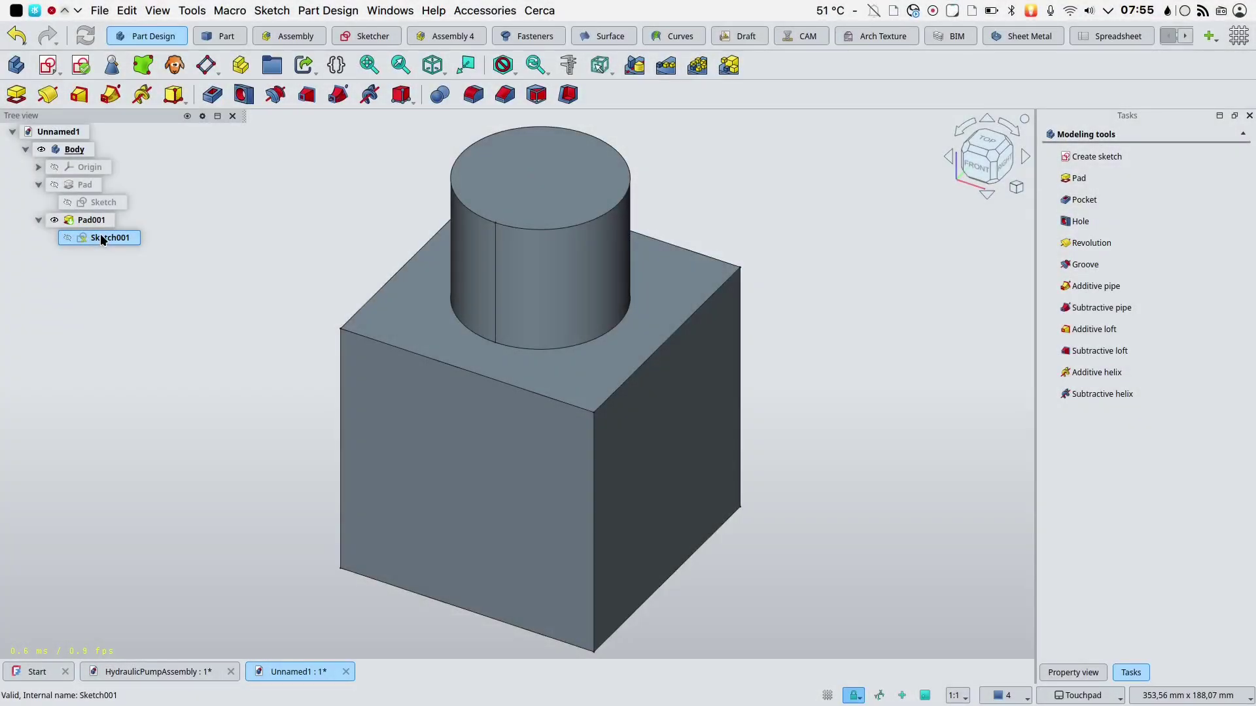
{"action": "left_click", "coordinate": [95, 203]}
{"action": "double_click", "coordinate": [95, 202]}
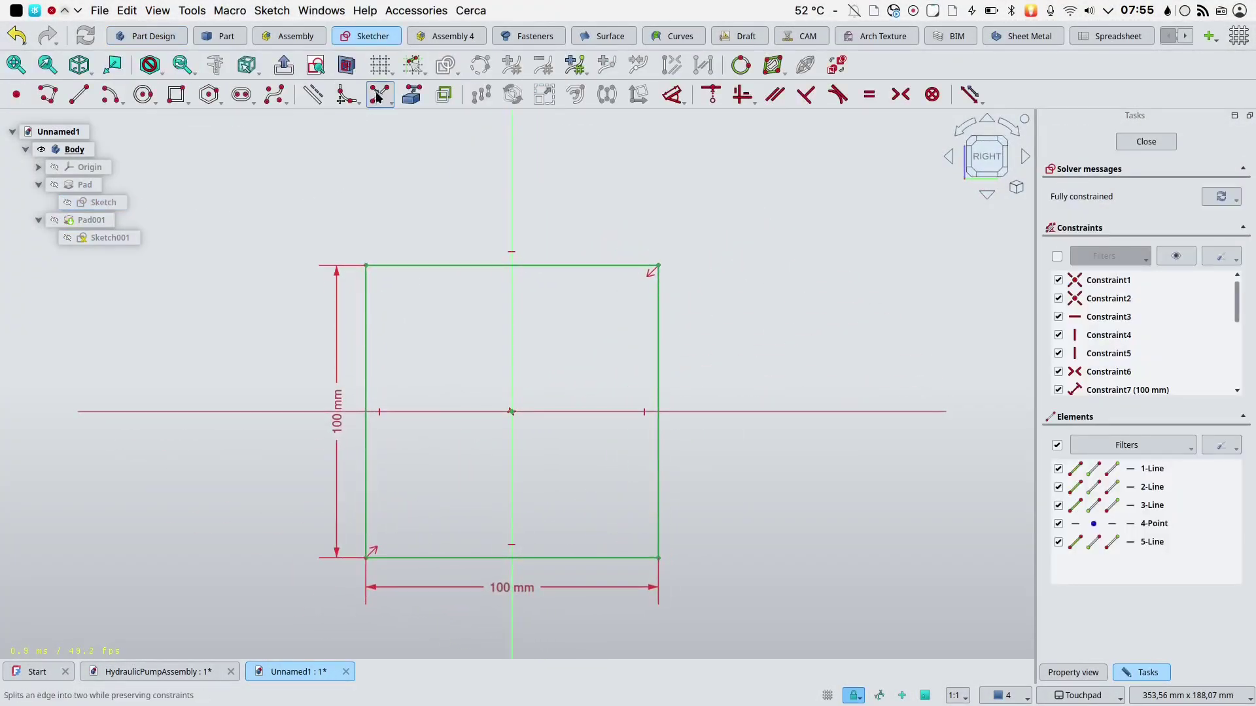
Step: Split the square's top edge, delete its constraint, and pull the midpoint up into a peak
{"action": "left_click", "coordinate": [456, 258]}
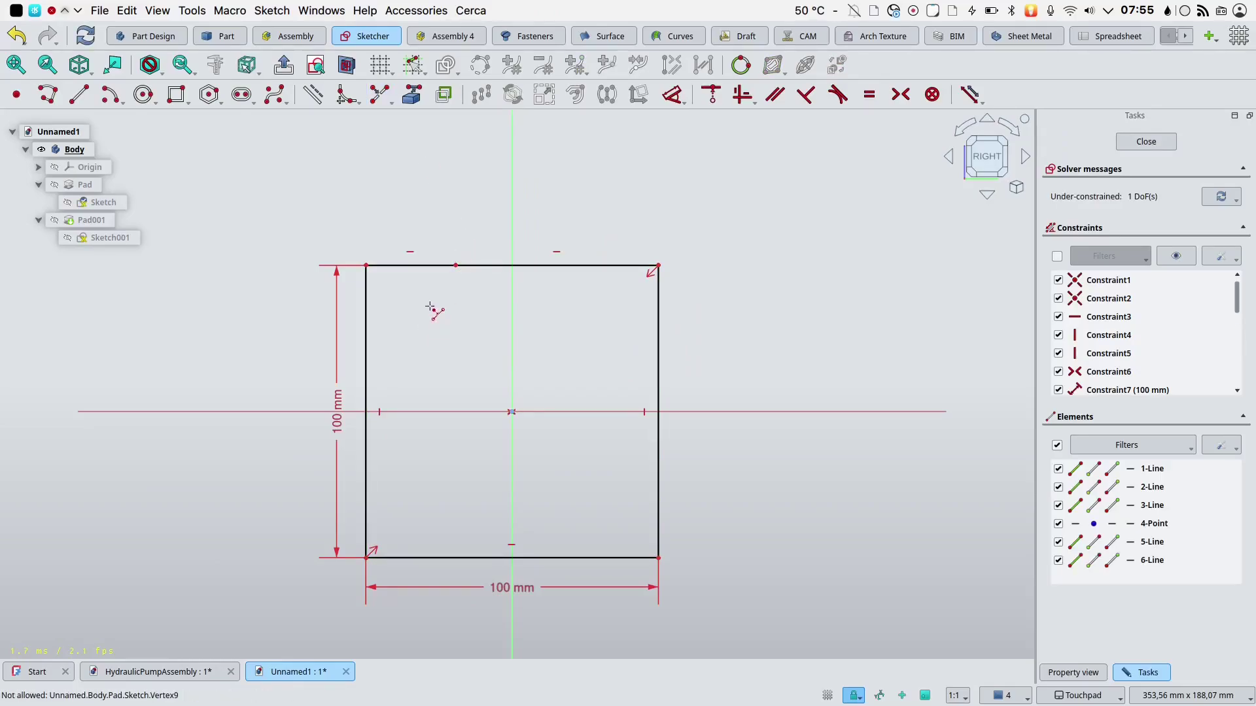
{"action": "left_click", "coordinate": [410, 252]}
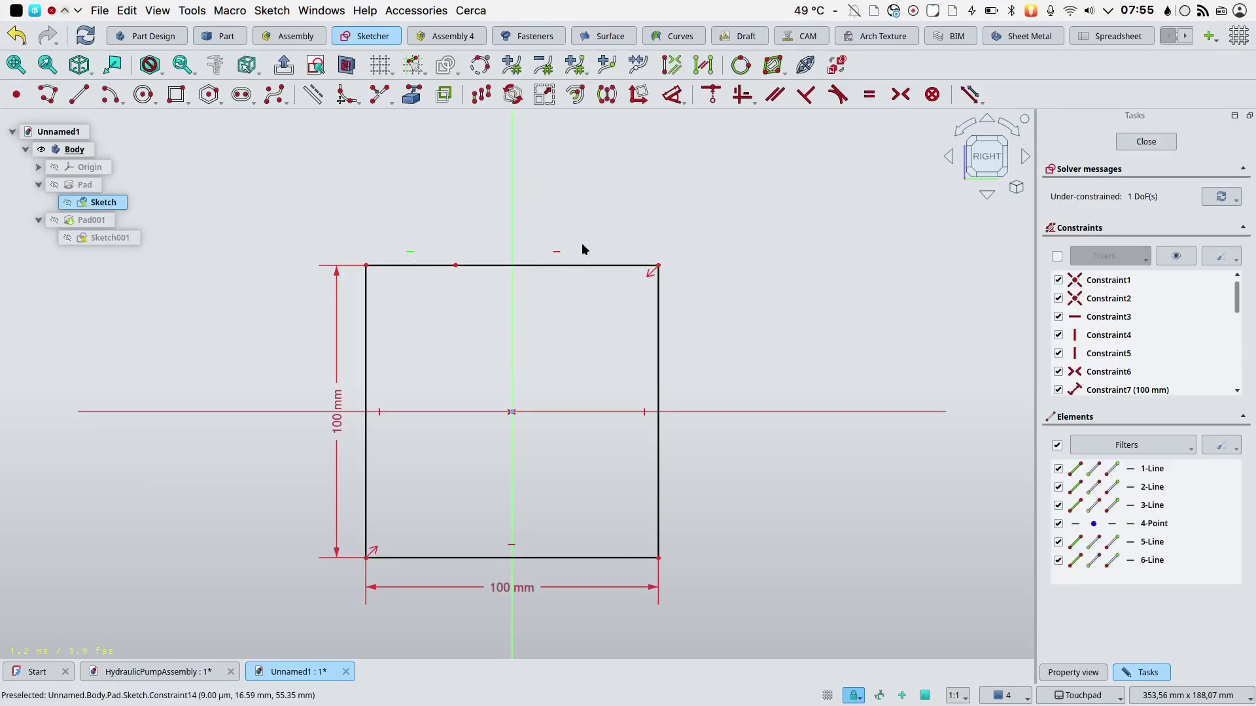
{"action": "key", "text": "Delete"}
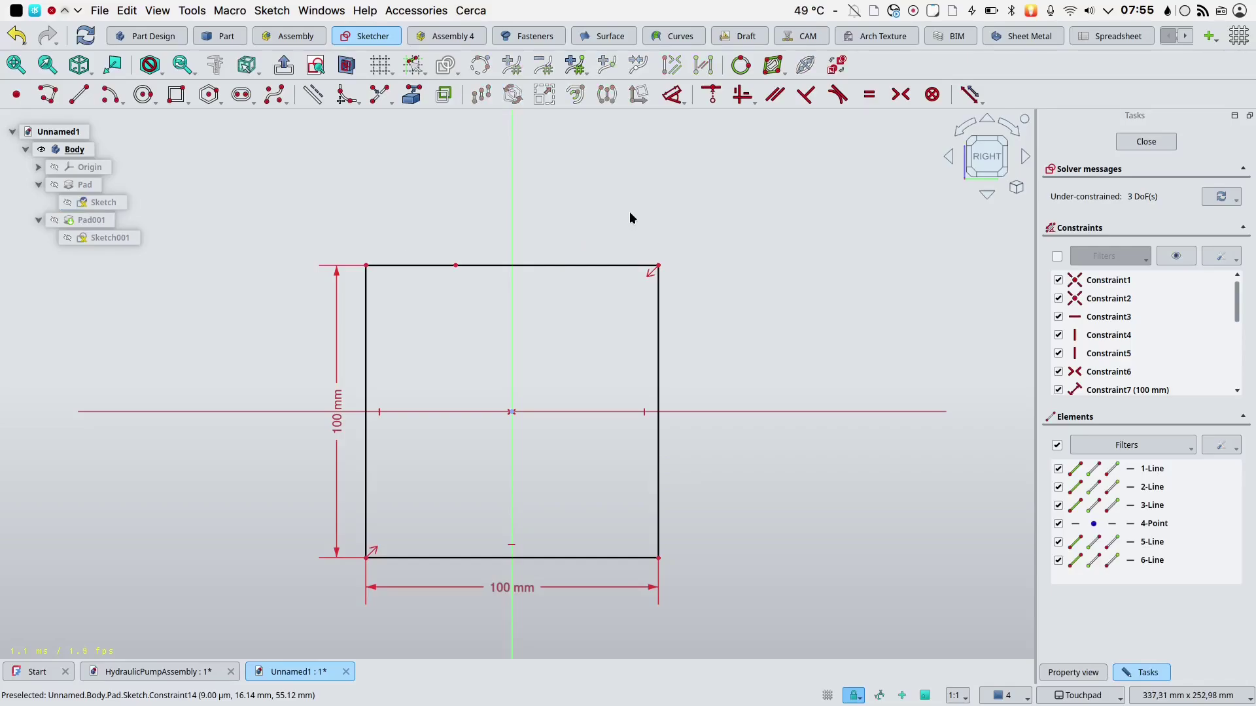
{"action": "left_click_drag", "start_coordinate": [455, 265], "coordinate": [475, 205]}
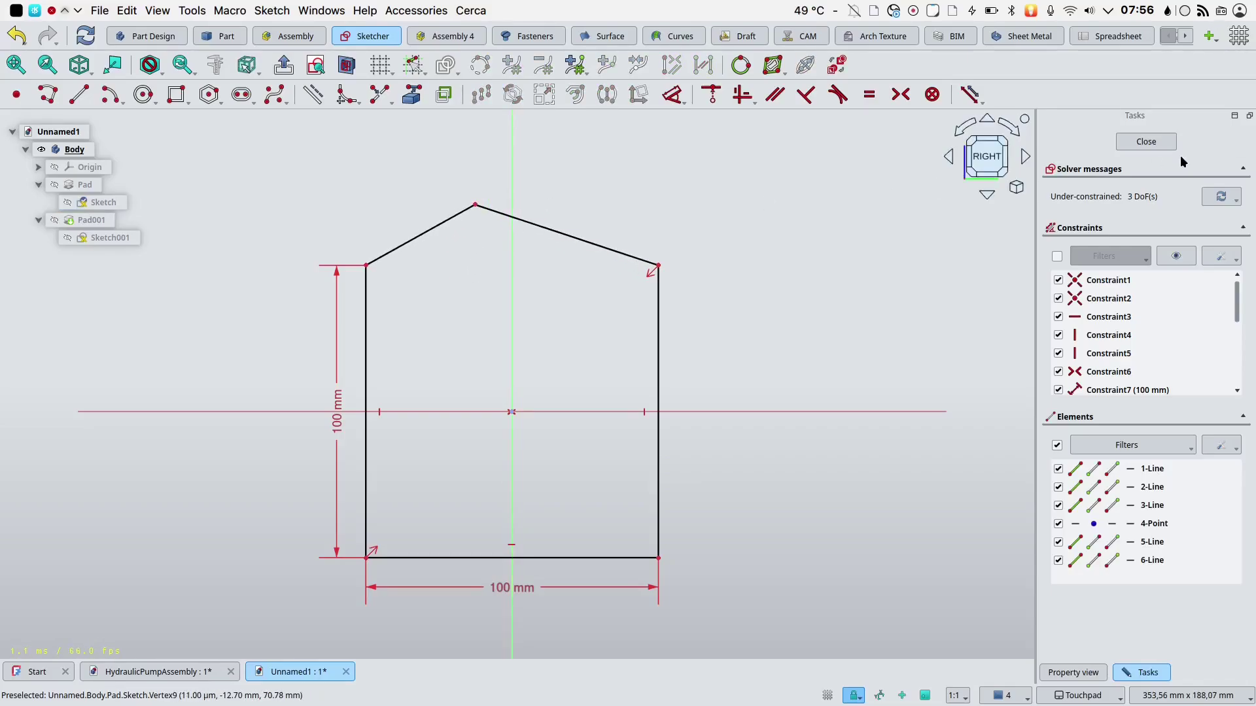
{"action": "left_click", "coordinate": [1155, 140]}
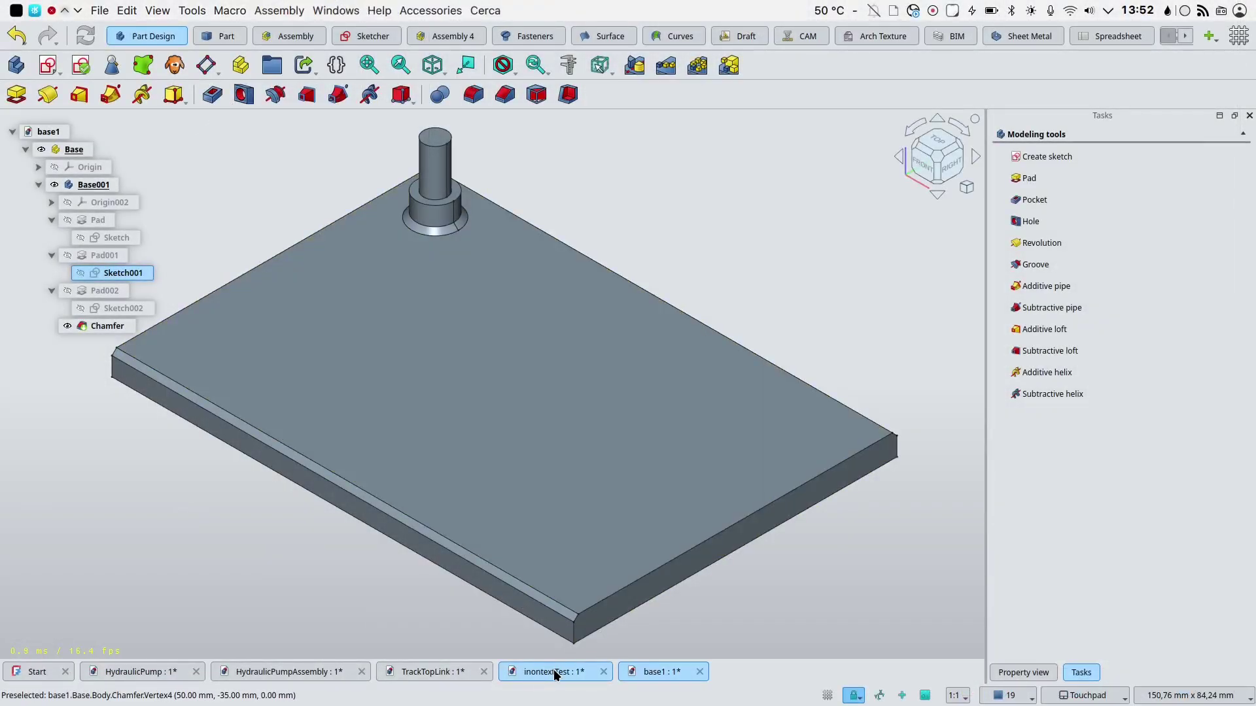
Step: Recompute inontextTest, activate its Assembly, and slide the red pin to the slot's far end
{"action": "left_click", "coordinate": [555, 673]}
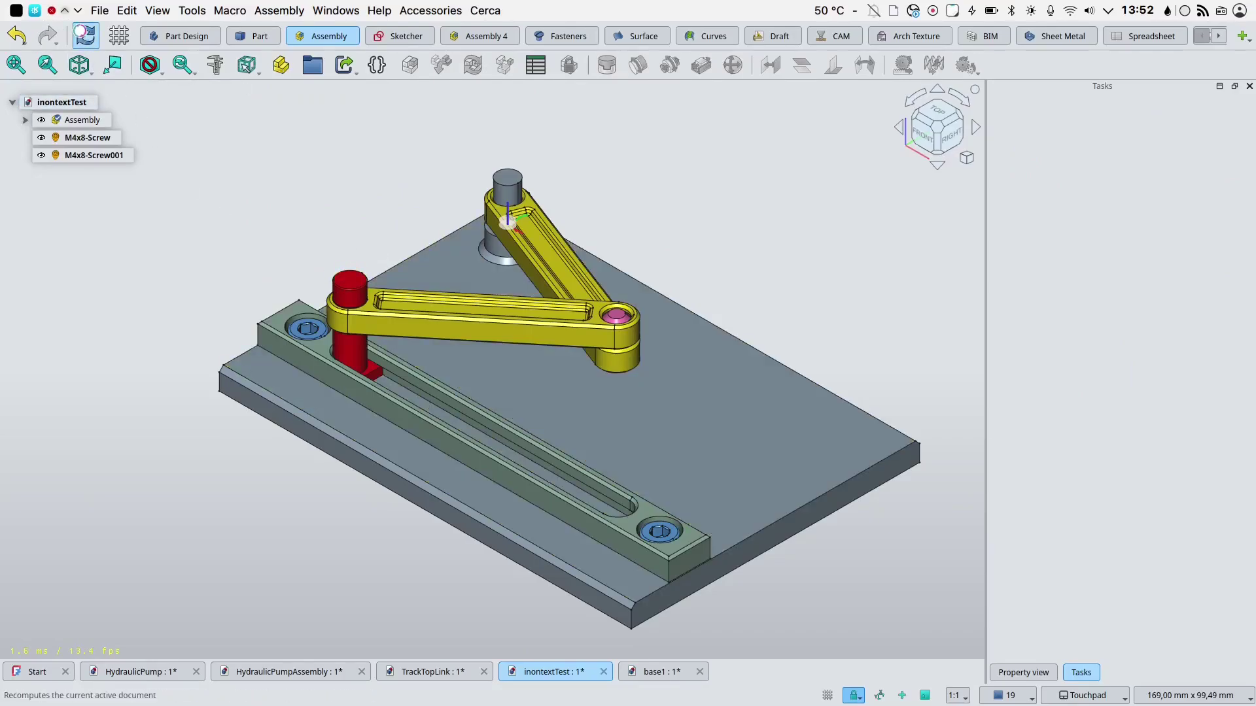
{"action": "left_click", "coordinate": [85, 36]}
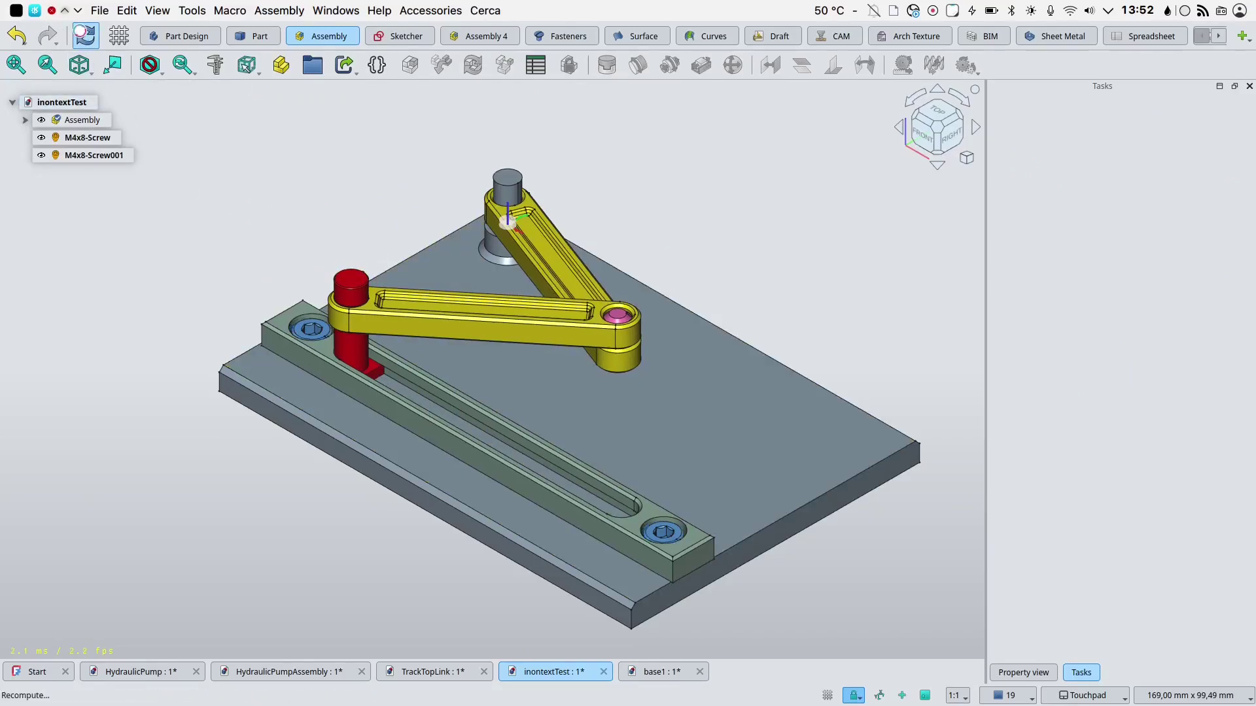
{"action": "double_click", "coordinate": [58, 120]}
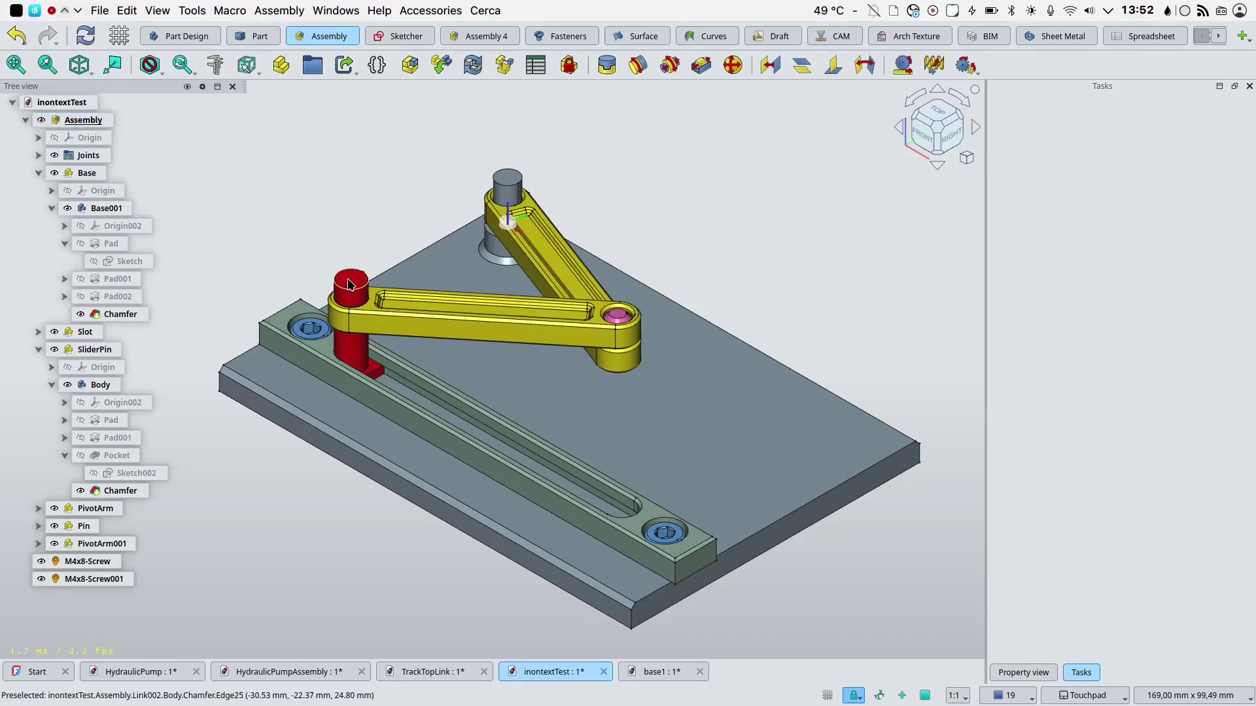
{"action": "left_click_drag", "start_coordinate": [348, 284], "coordinate": [622, 495]}
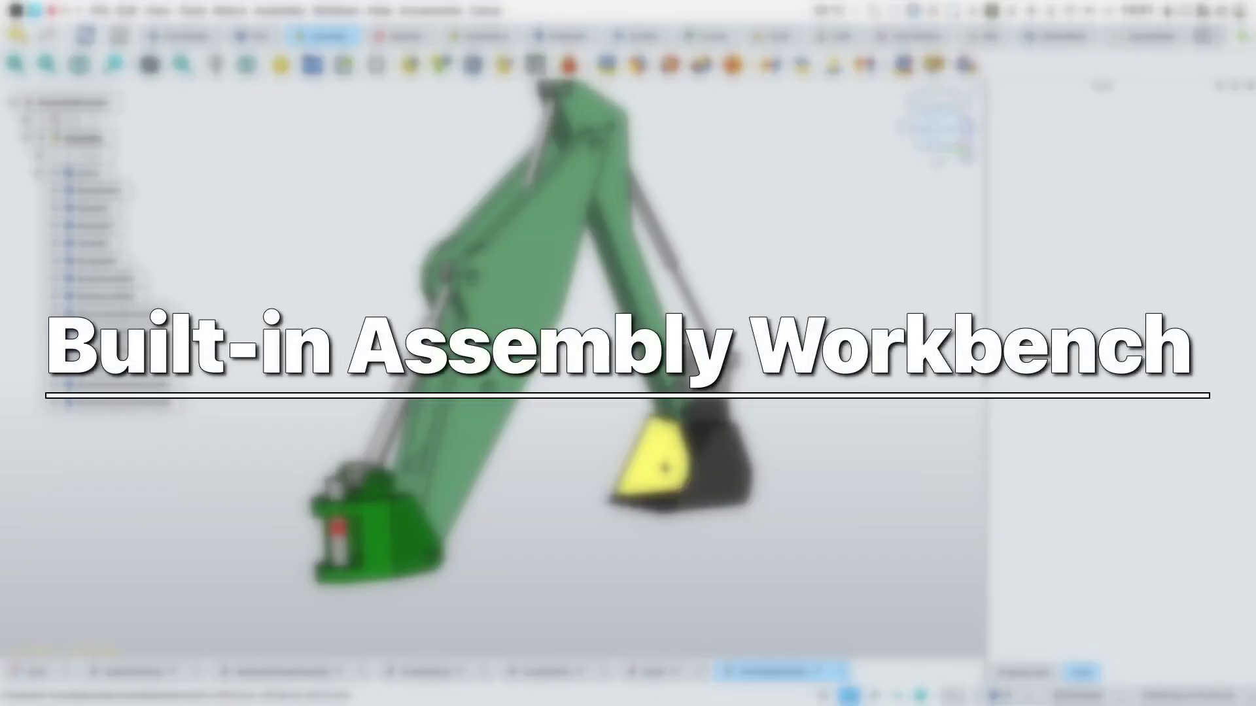
Step: Drag the excavator's bucket and stick, finally swinging them down about the boom pin
{"action": "mouse_move", "coordinate": [667, 466]}
{"action": "left_mouse_down"}
{"action": "mouse_move", "coordinate": [659, 476]}
{"action": "mouse_move", "coordinate": [683, 452]}
{"action": "left_mouse_up"}
{"action": "left_click_drag", "start_coordinate": [712, 352], "coordinate": [784, 218]}
{"action": "key", "text": "4"}
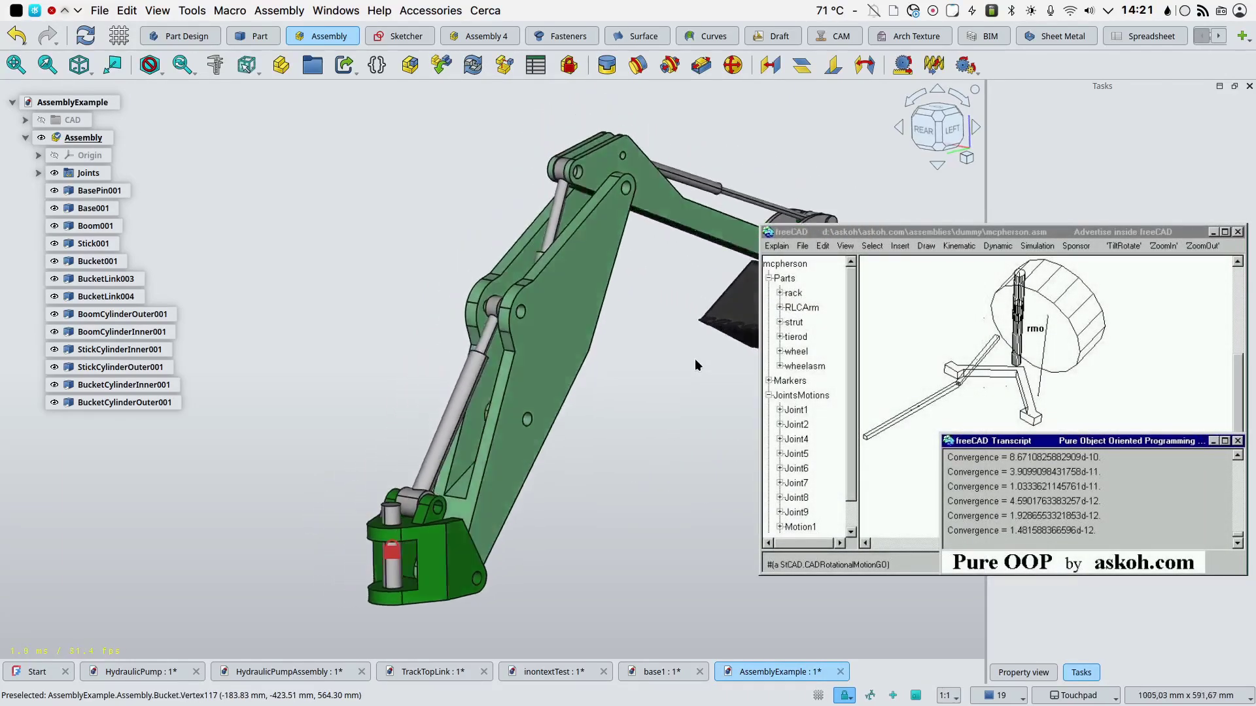
{"action": "key", "text": "0"}
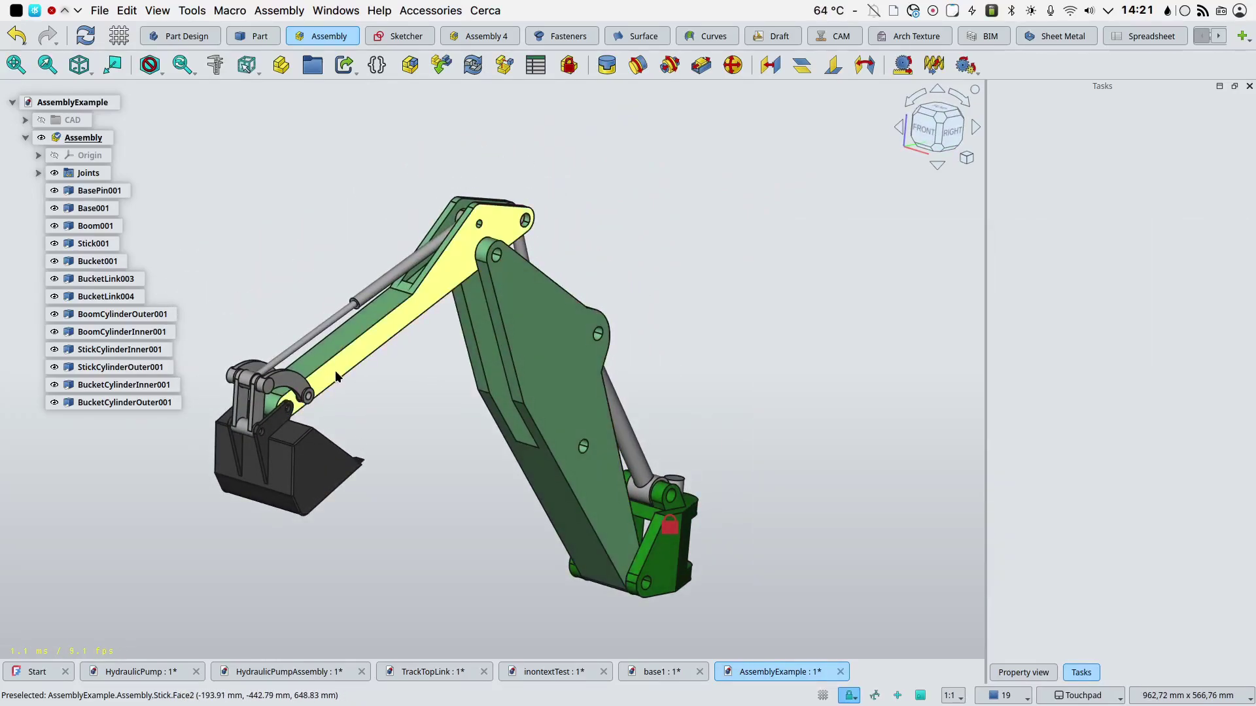
{"action": "left_click_drag", "start_coordinate": [335, 370], "coordinate": [438, 463]}
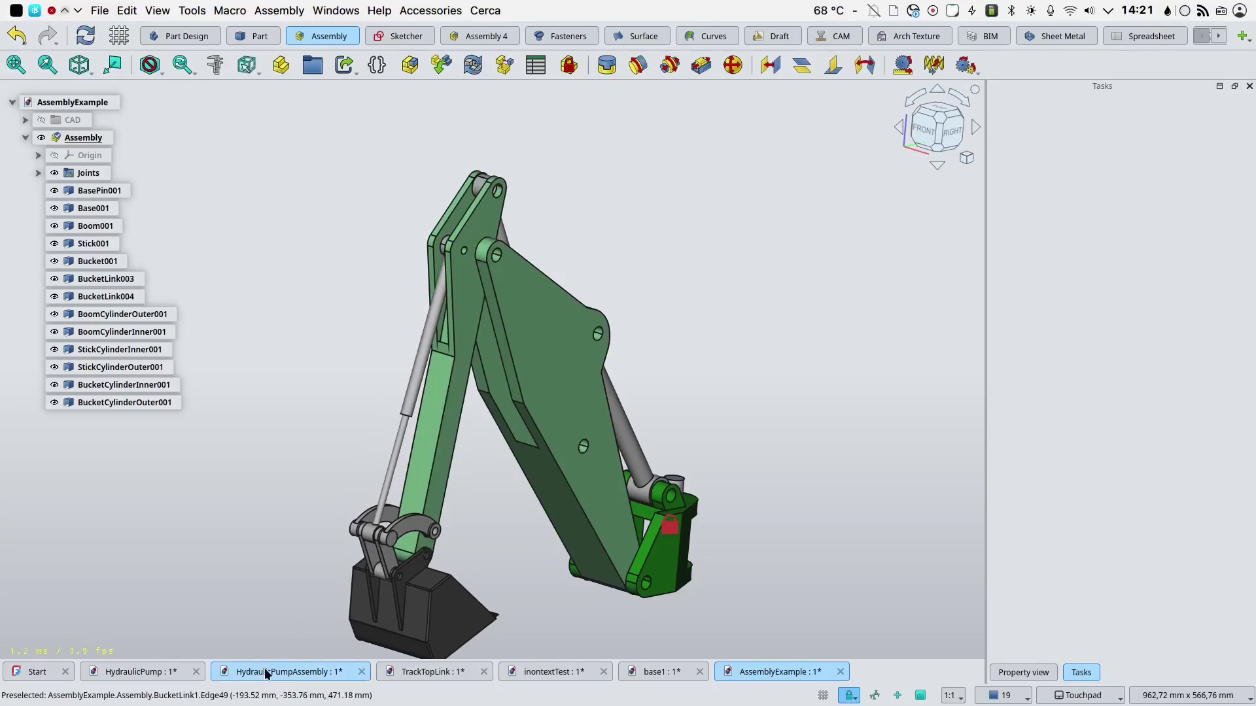
Step: Switch to HydraulicPumpAssembly, turn its gear pair, and show the pump in front view
{"action": "left_click", "coordinate": [289, 672]}
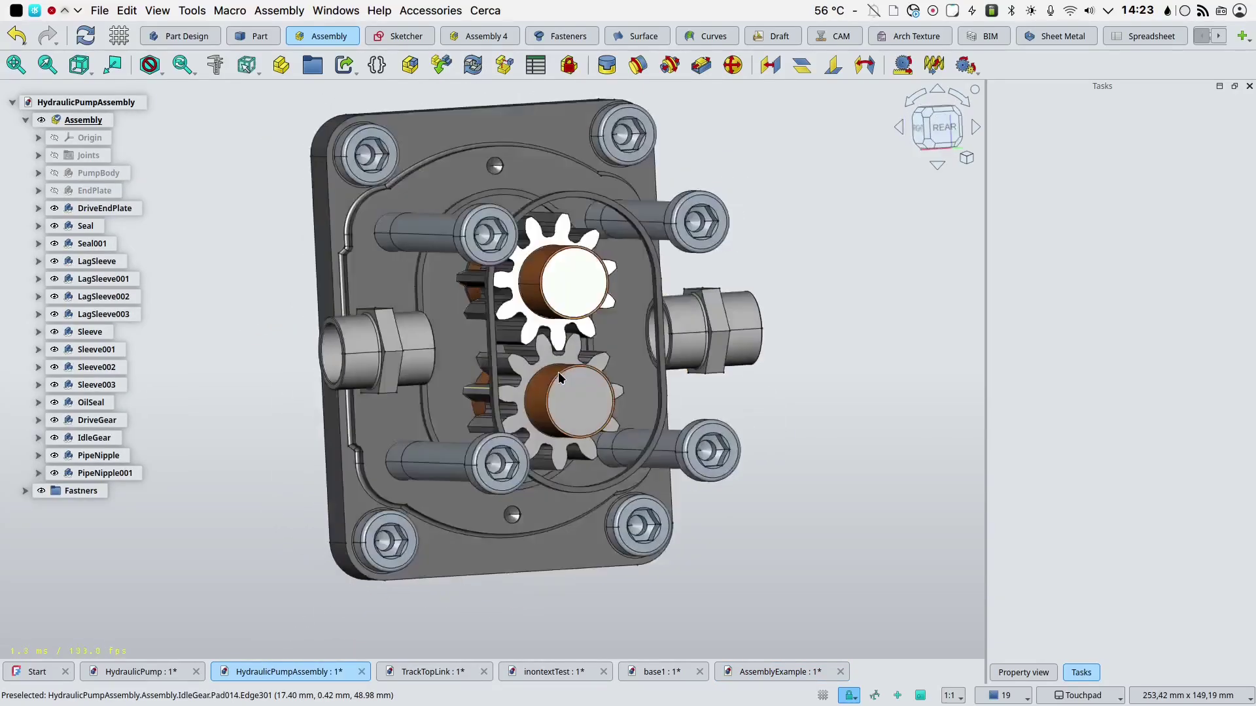
{"action": "key", "text": "4"}
{"action": "scroll", "coordinate": [558, 378], "scroll_direction": "left", "scroll_amount": 5}
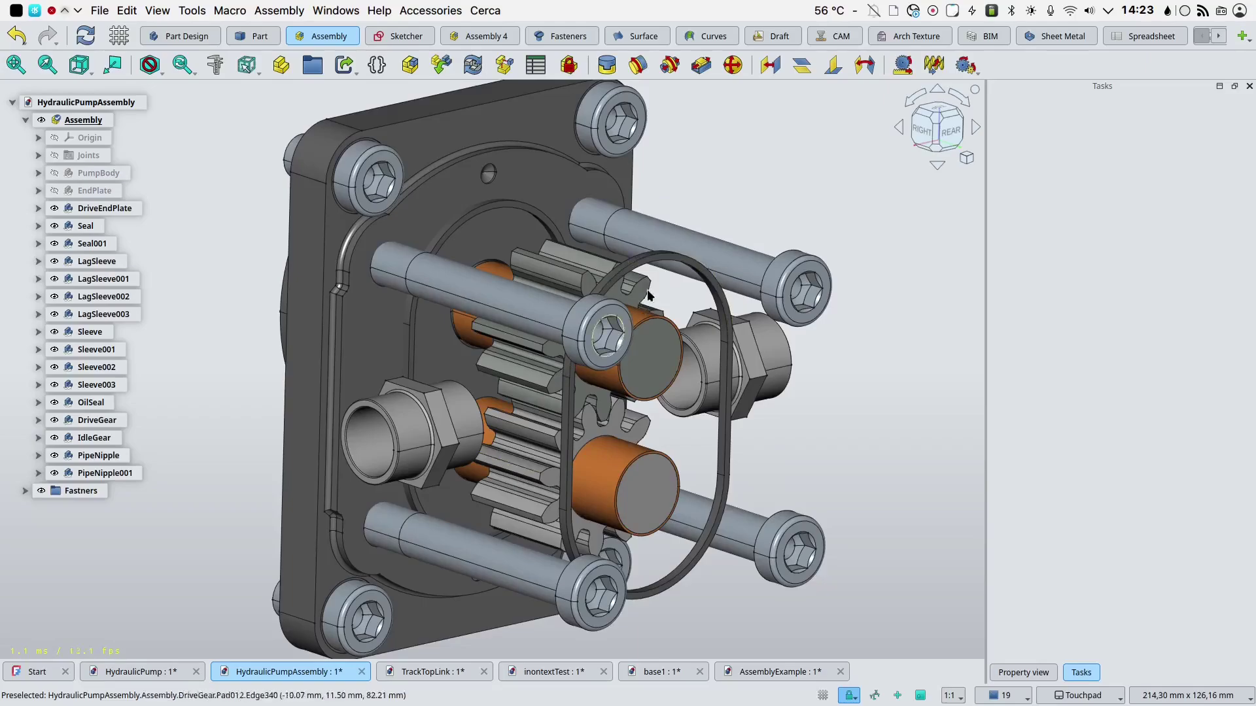
{"action": "left_click_drag", "start_coordinate": [656, 309], "coordinate": [641, 445]}
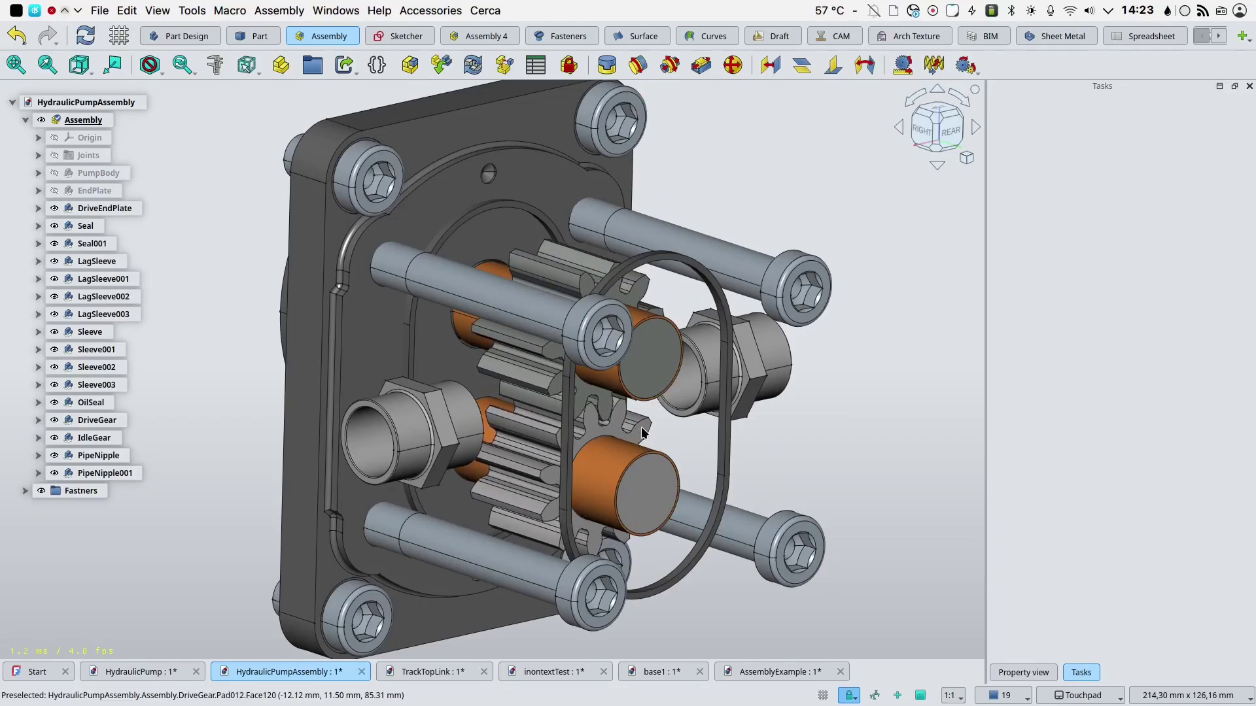
{"action": "scroll", "coordinate": [643, 433], "scroll_direction": "down", "scroll_amount": 3}
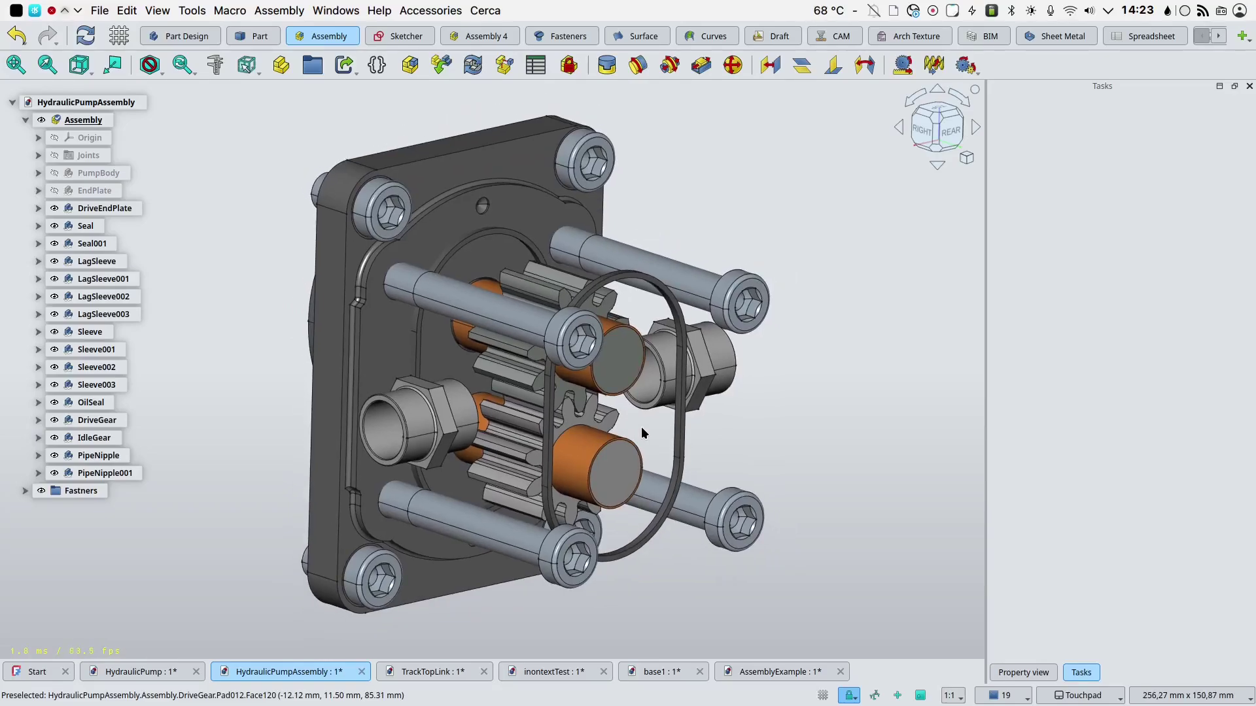
{"action": "key", "text": "0"}
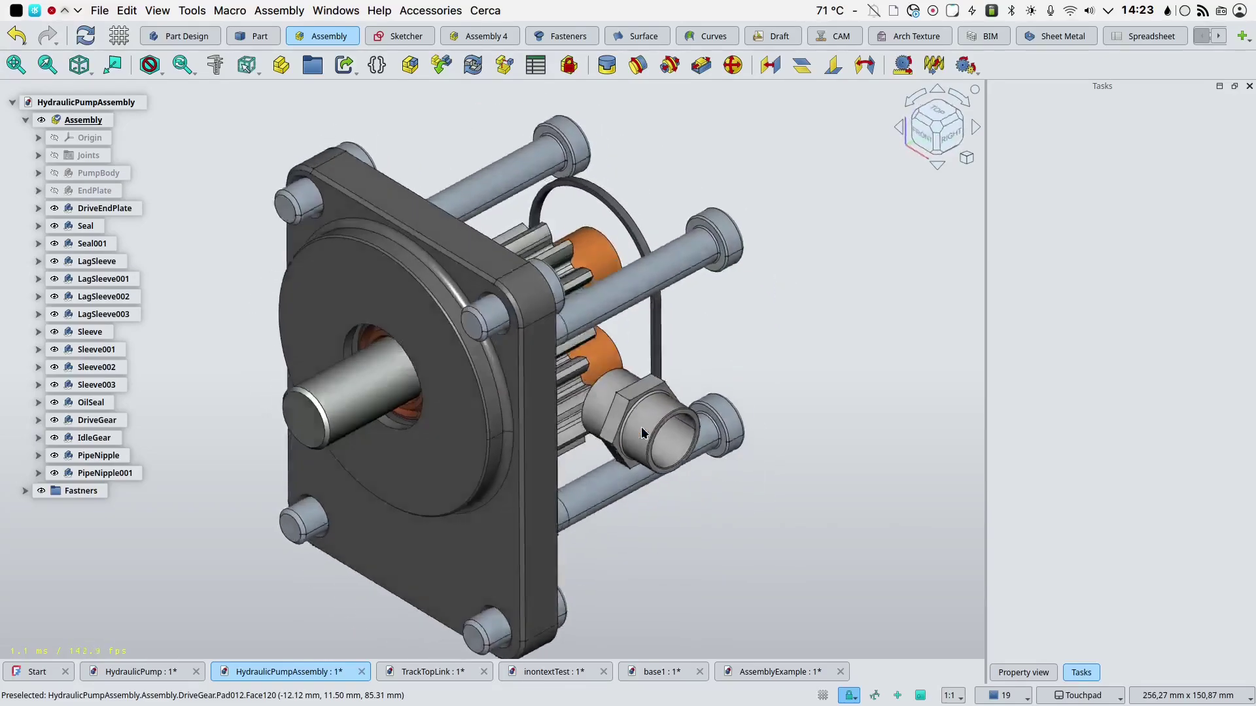
{"action": "key", "text": "1"}
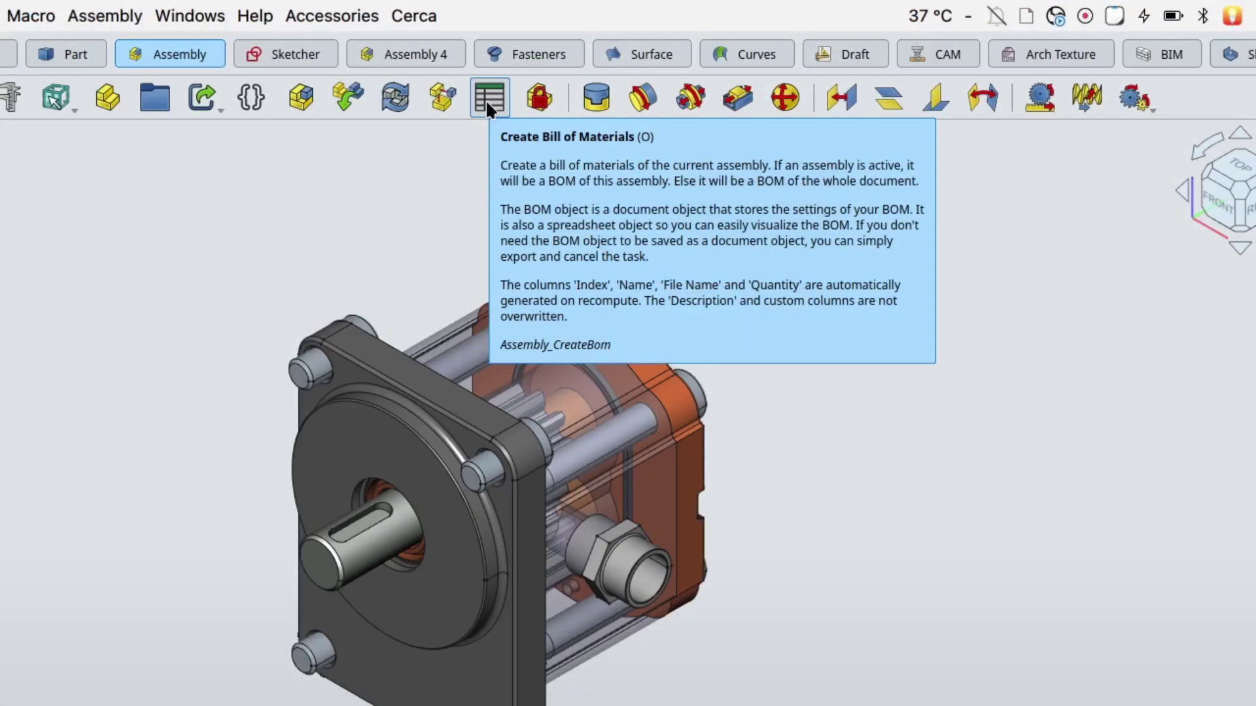
Step: Cycle the pump through rear, front and isometric views
{"action": "key", "text": "4"}
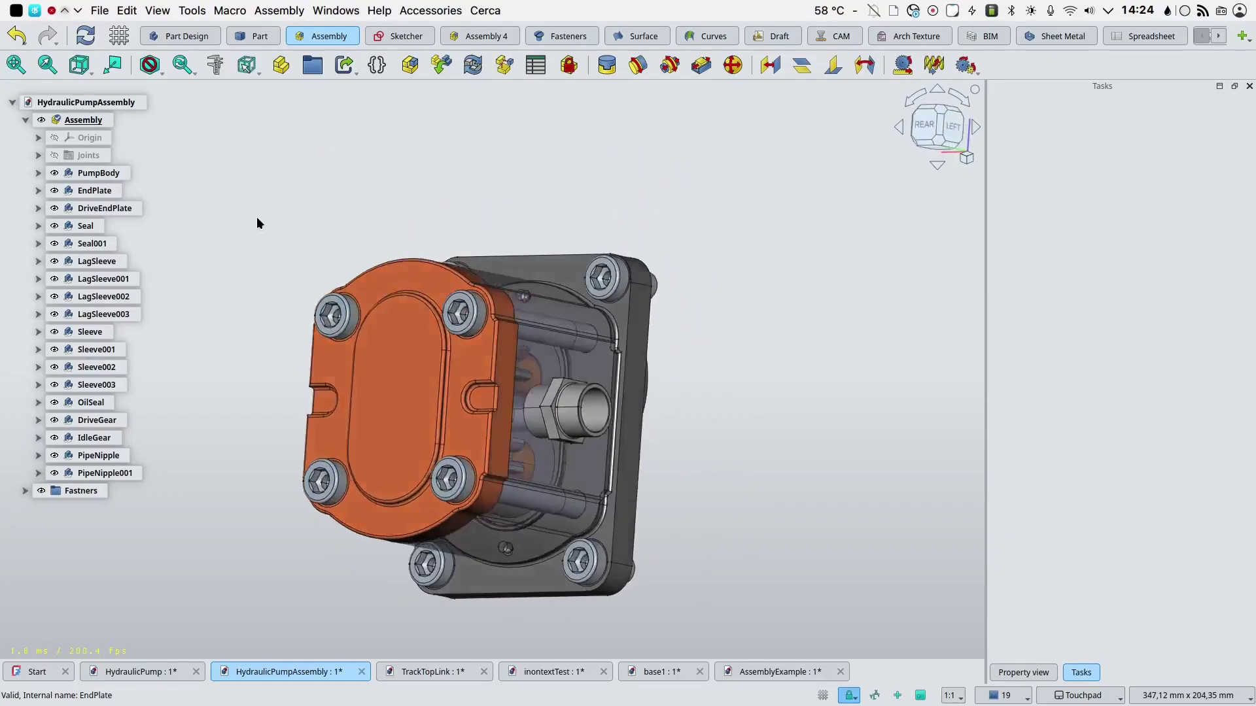
{"action": "key", "text": "1"}
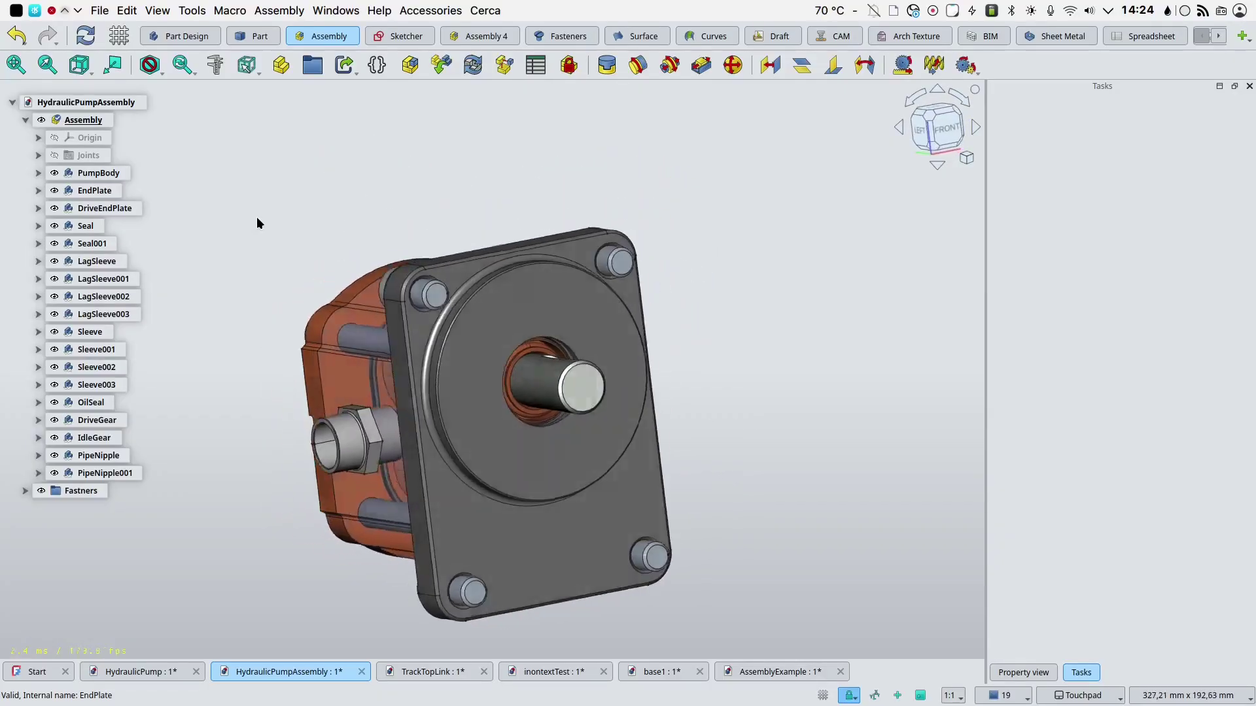
{"action": "key", "text": "0"}
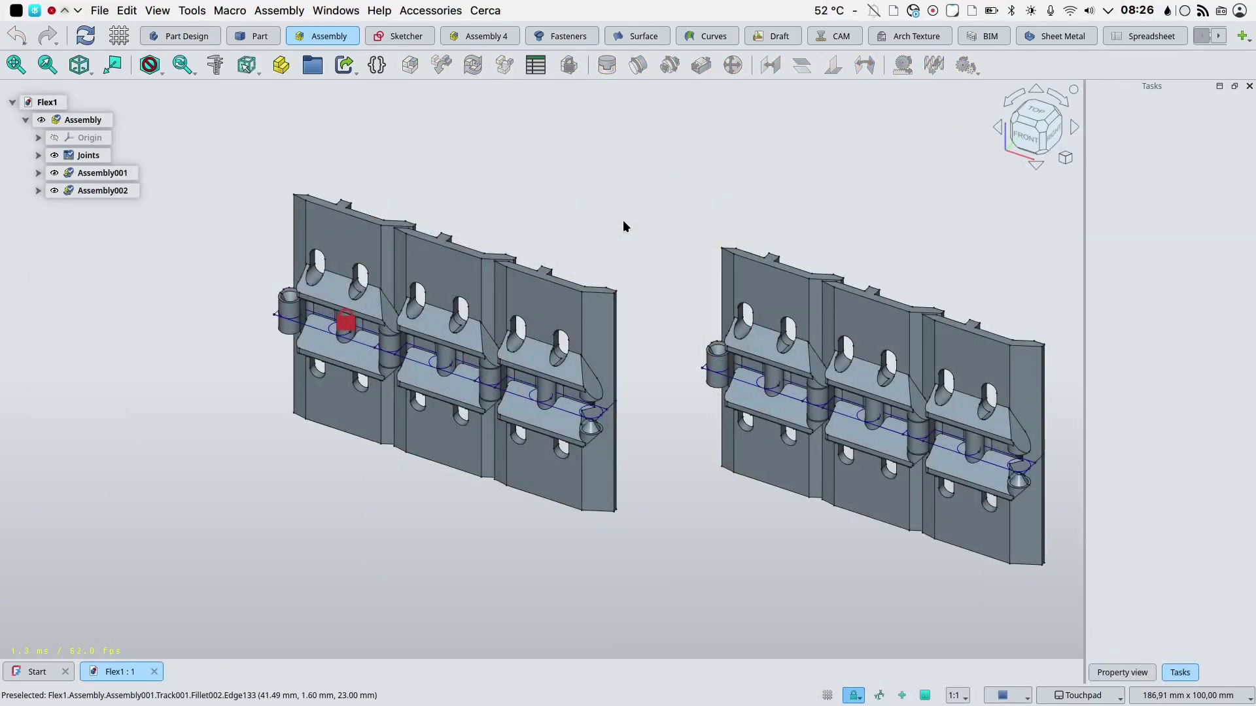
Step: Set Assembly002's Rigid property to false, then slide the red pin along the slot
{"action": "left_click", "coordinate": [92, 191]}
{"action": "left_click", "coordinate": [1123, 673]}
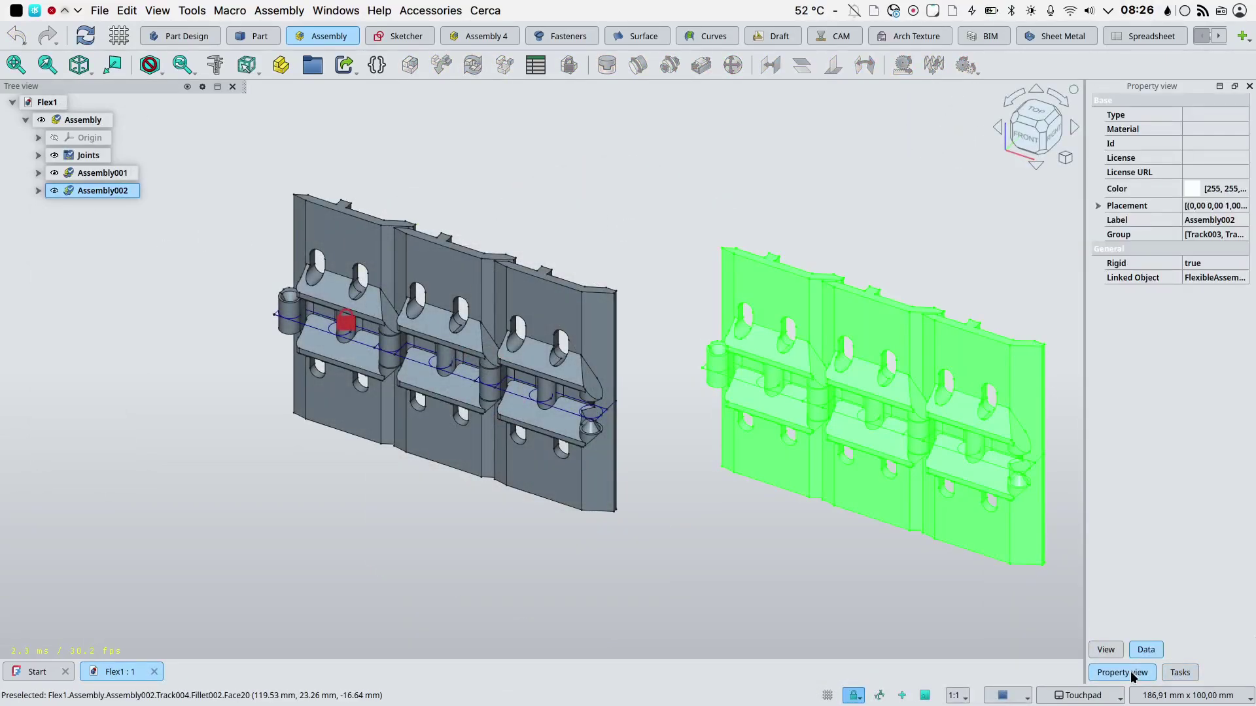
{"action": "left_click", "coordinate": [1204, 261]}
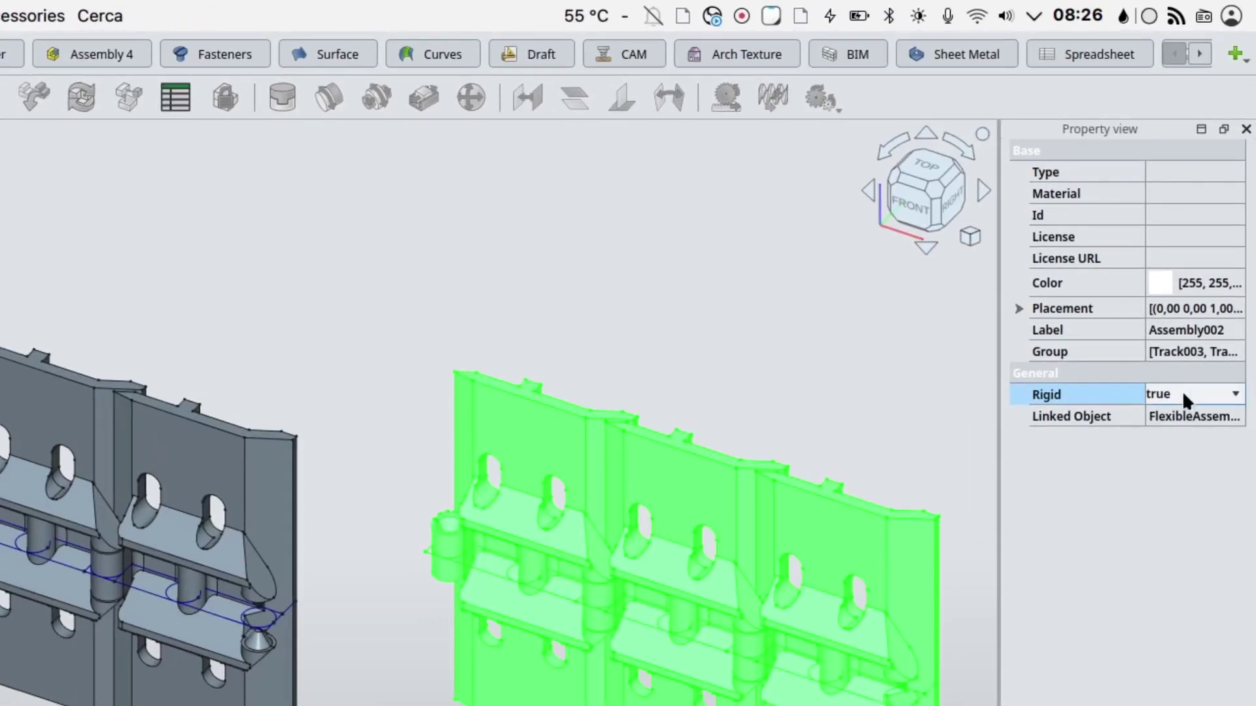
{"action": "left_click", "coordinate": [1204, 262]}
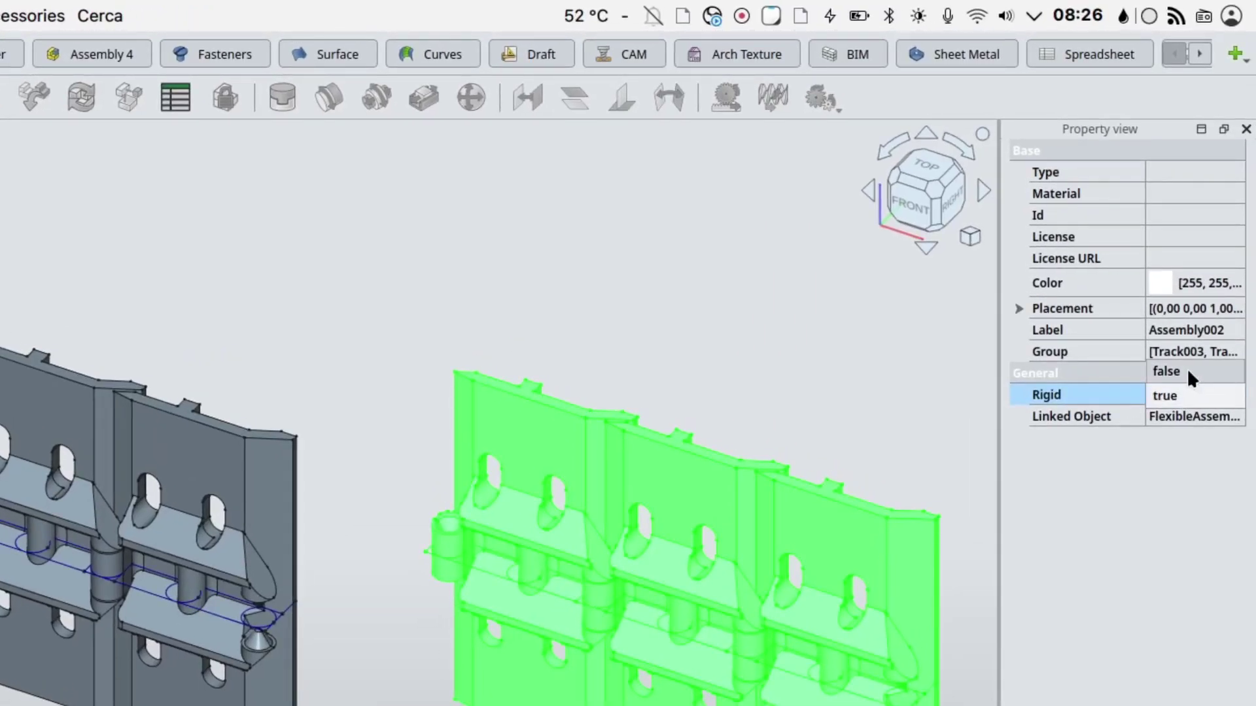
{"action": "left_click", "coordinate": [1187, 367]}
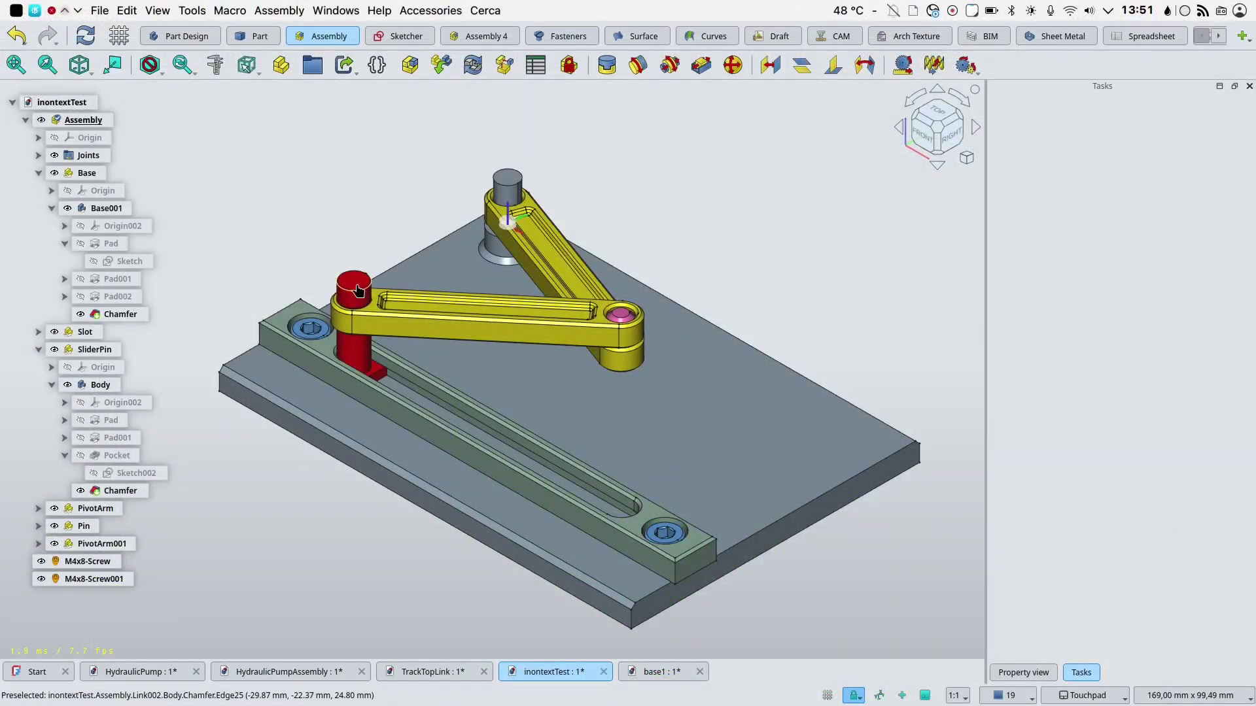
{"action": "left_click_drag", "start_coordinate": [358, 291], "coordinate": [647, 497]}
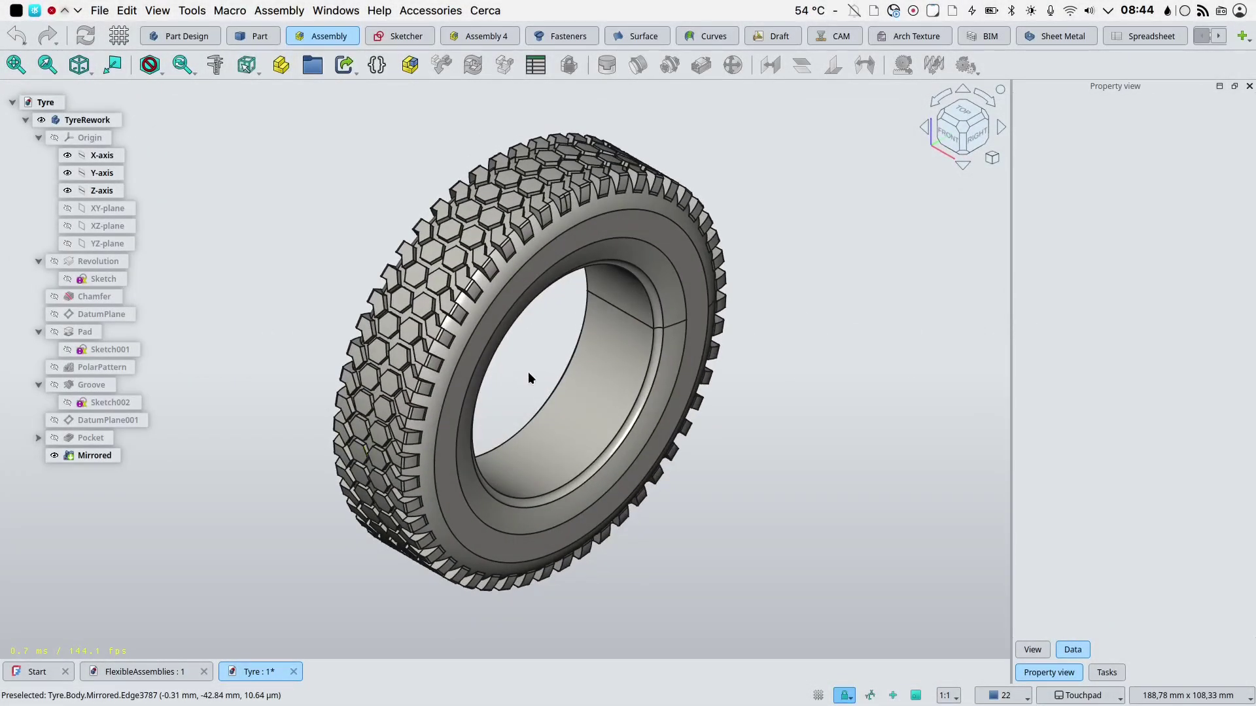
Step: Give the rotation centre indicator sphere size 5,5 and a translucent red colour (alpha 51)
{"action": "left_click_drag", "start_coordinate": [528, 372], "coordinate": [704, 358]}
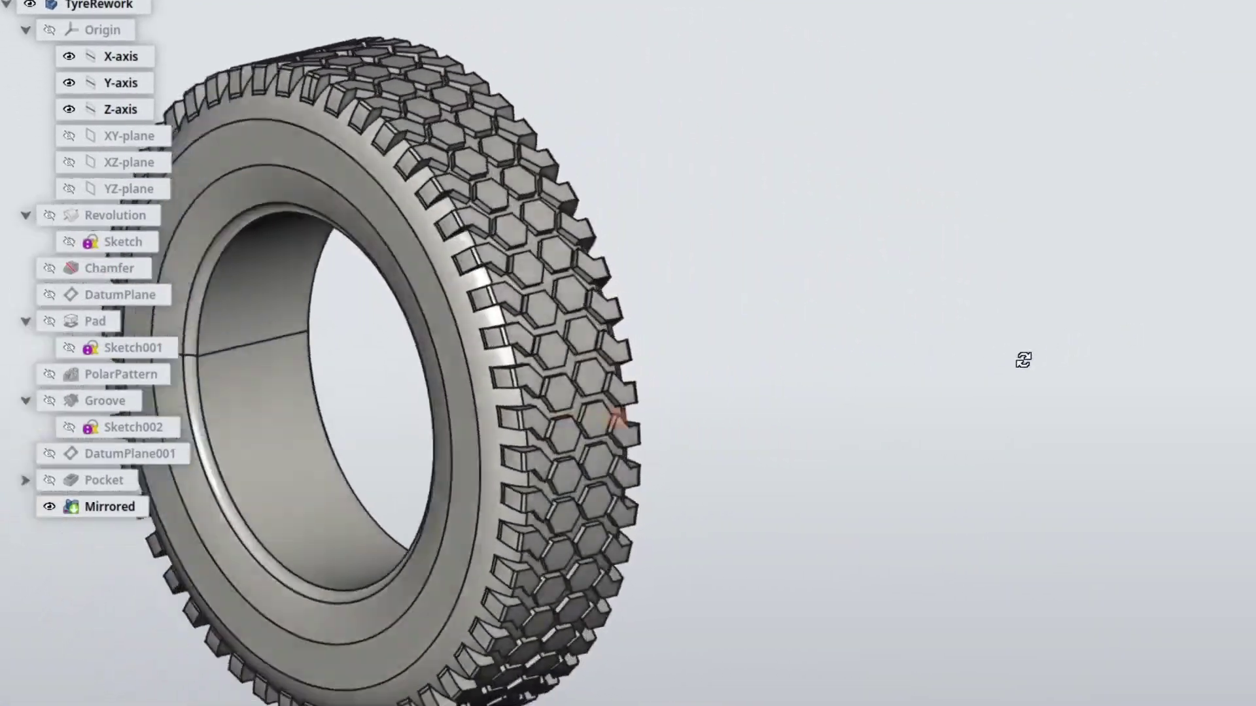
{"action": "left_click_drag", "start_coordinate": [1024, 360], "coordinate": [667, 447]}
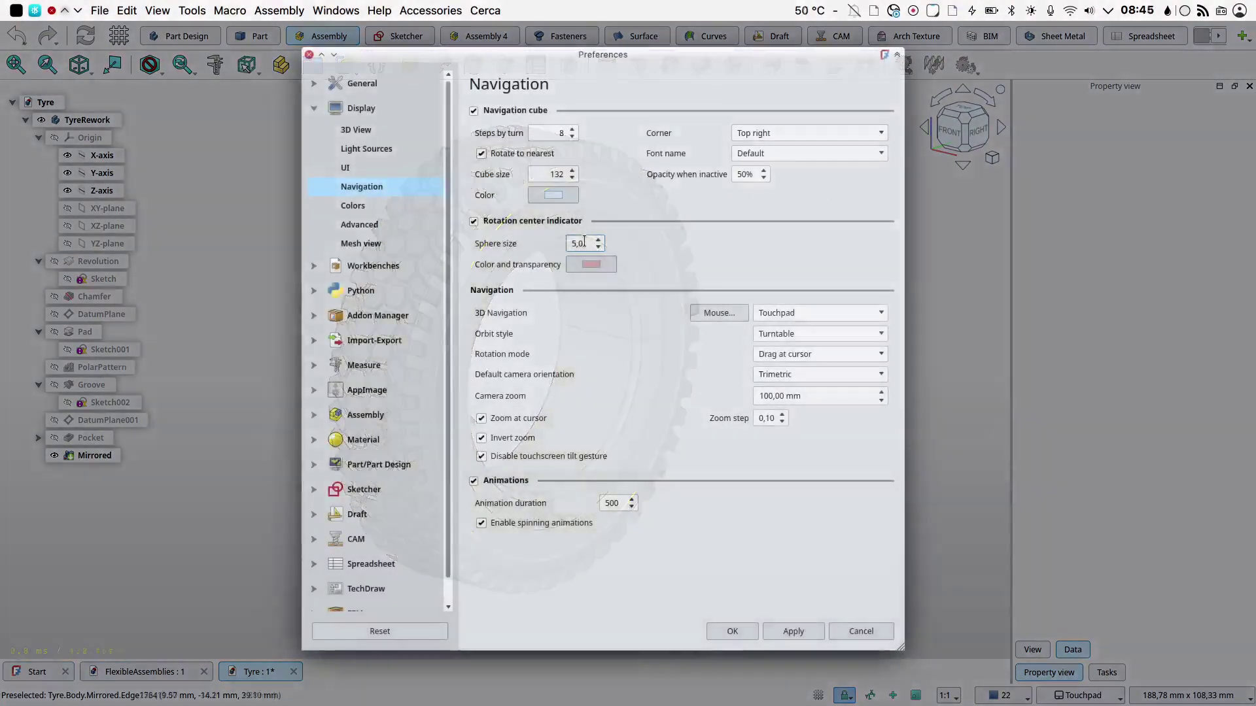
{"action": "scroll", "coordinate": [584, 242], "scroll_direction": "up", "scroll_amount": 1}
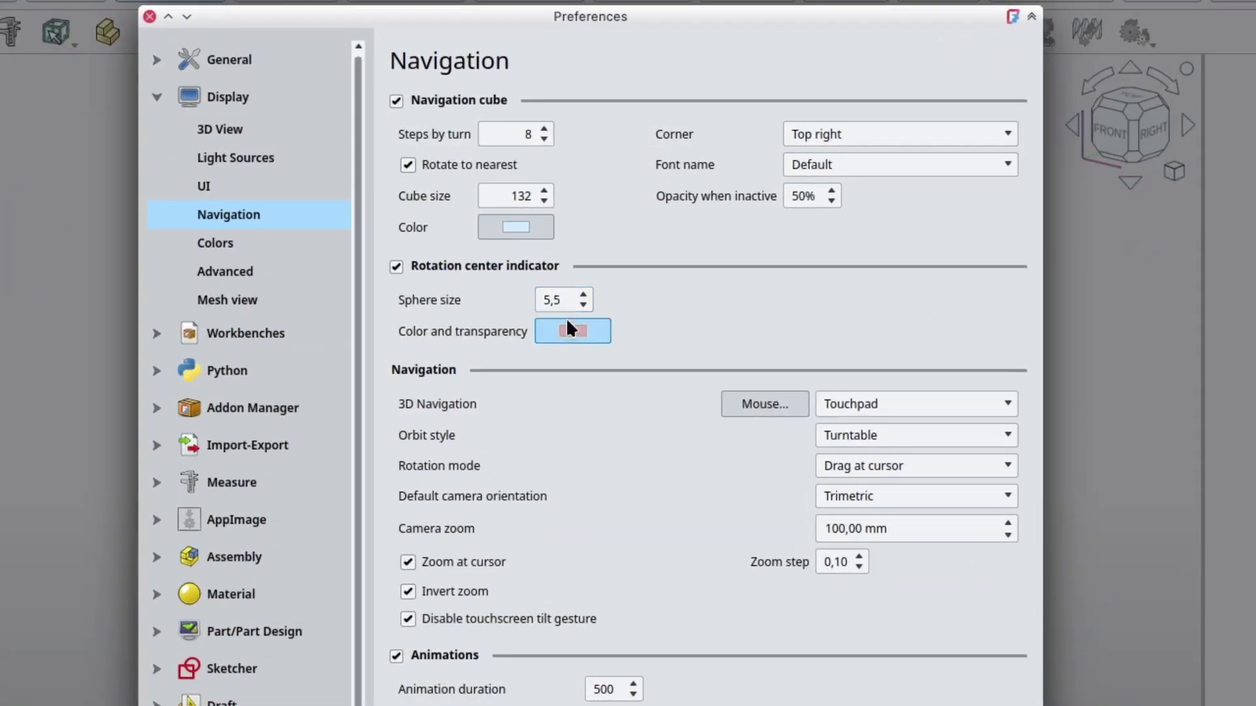
{"action": "left_click", "coordinate": [567, 316]}
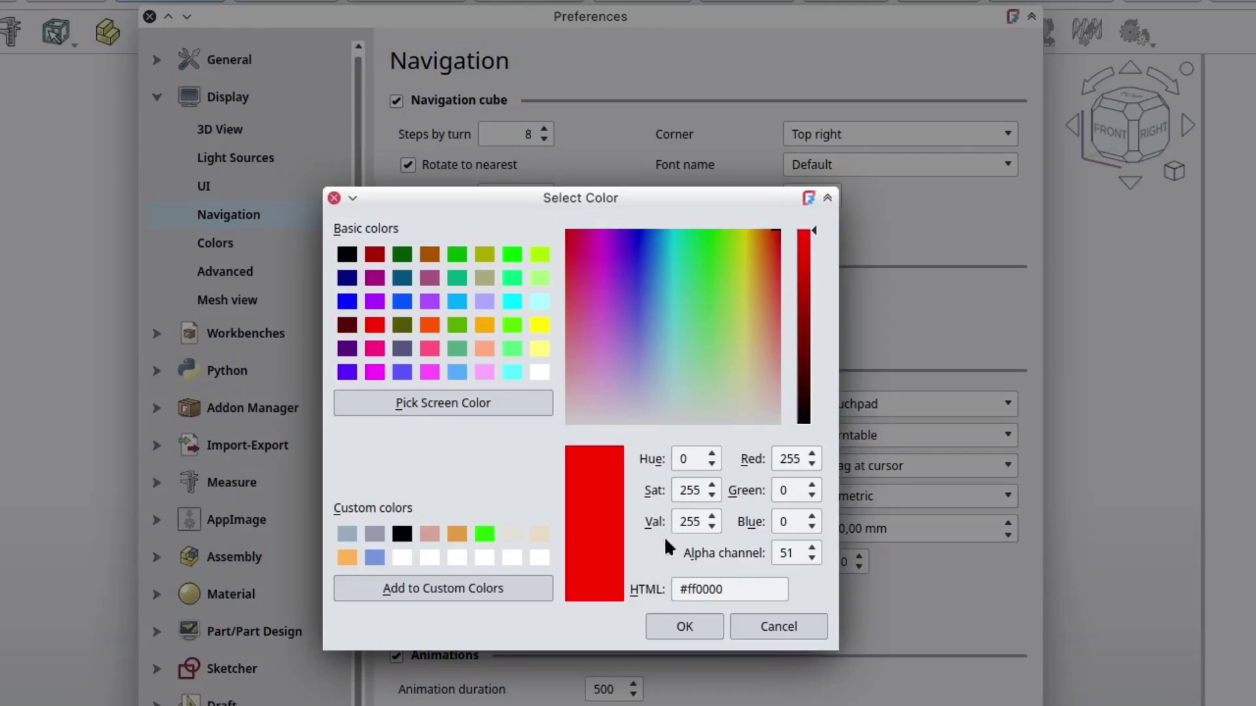
{"action": "left_click", "coordinate": [678, 623]}
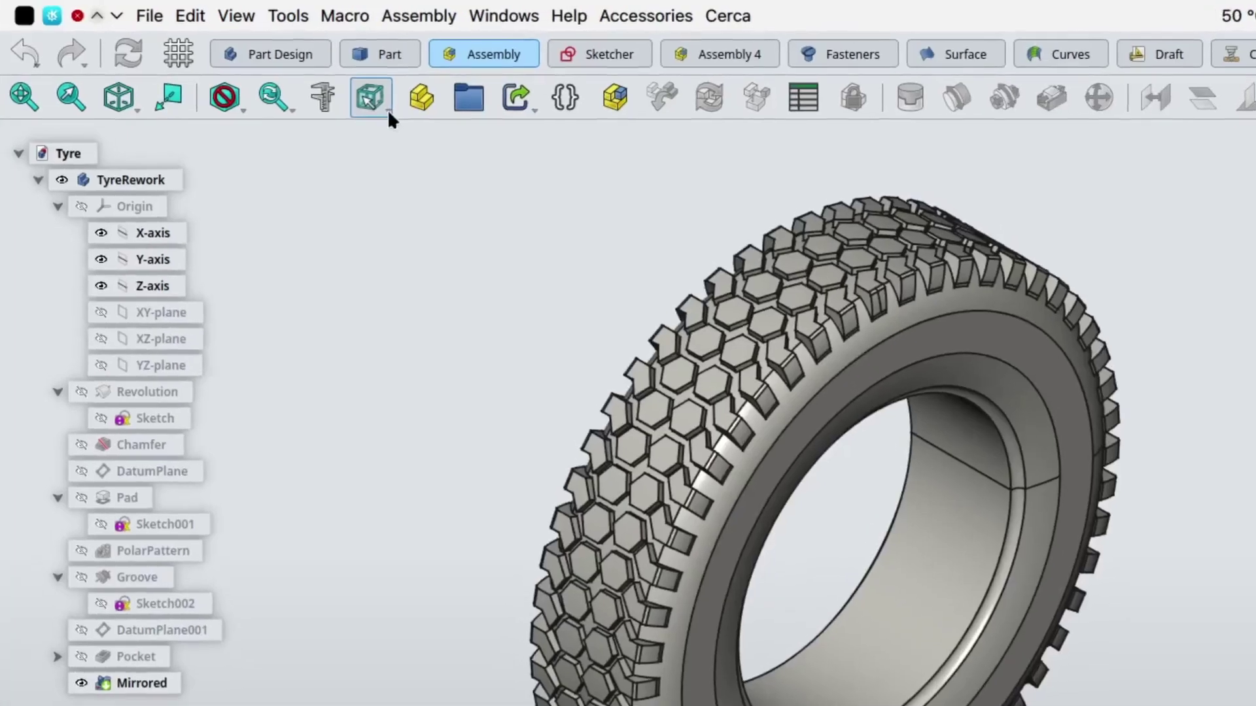
Step: Dock the floating Tasks panel beside the Model tree and show the Tyre model
{"action": "left_click", "coordinate": [259, 75]}
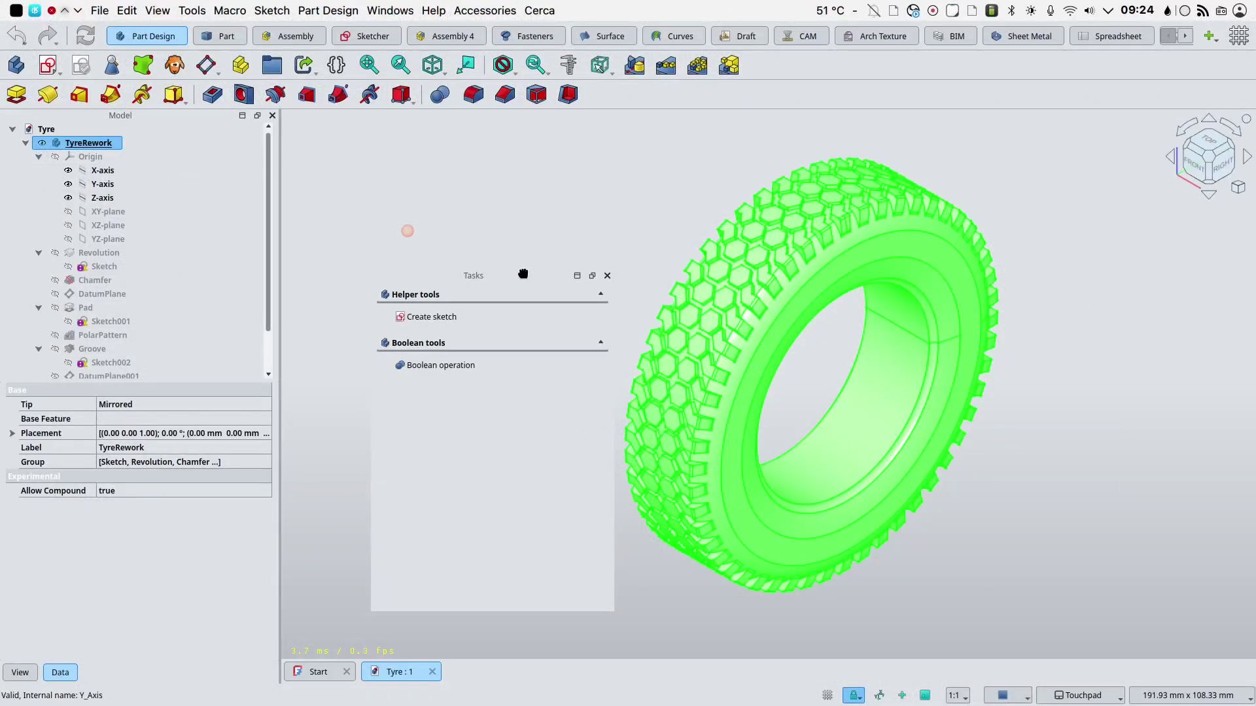
{"action": "left_click_drag", "start_coordinate": [523, 274], "coordinate": [272, 291]}
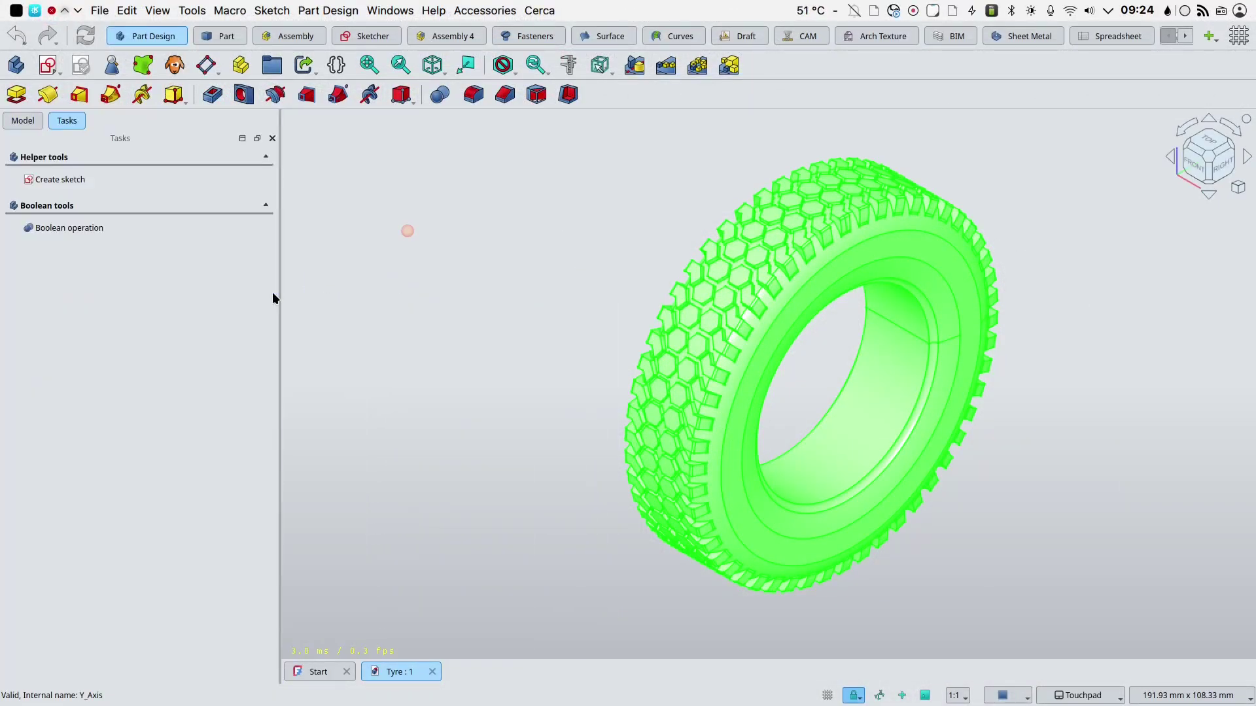
{"action": "left_click", "coordinate": [23, 121]}
Step: Set Tree view and Property view mode to Independent in General preferences
{"action": "left_click", "coordinate": [126, 11]}
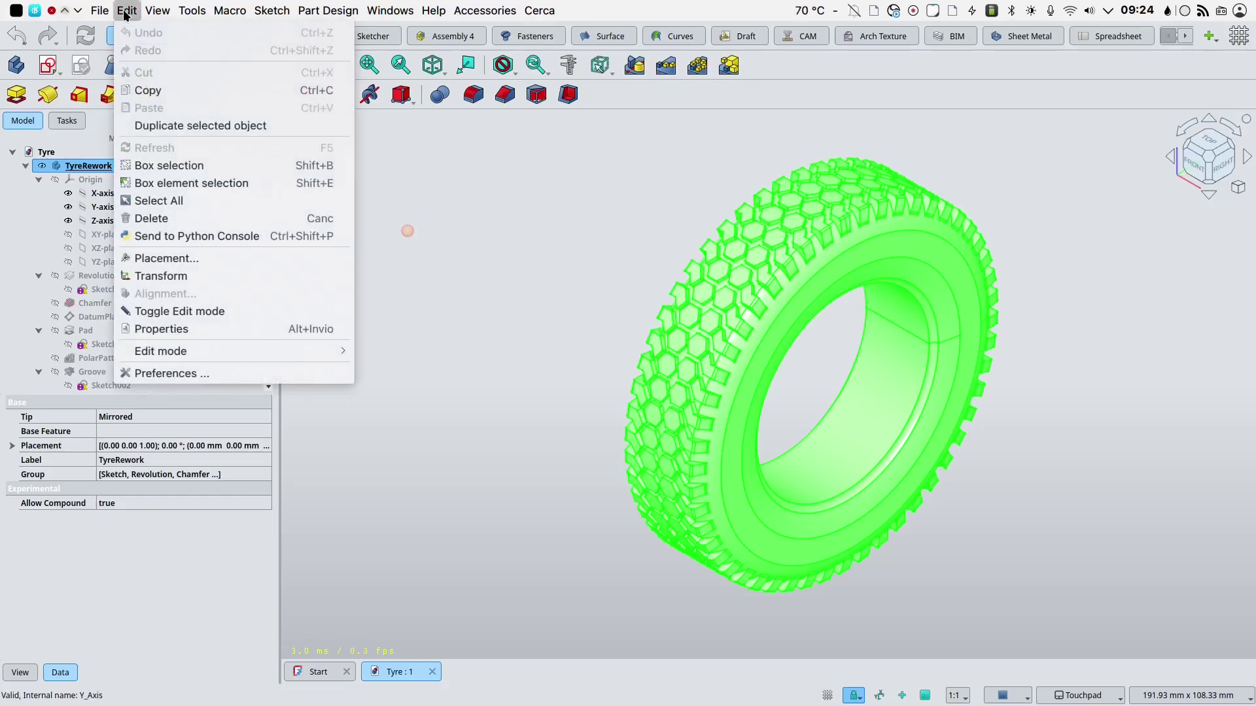
{"action": "left_click", "coordinate": [202, 374]}
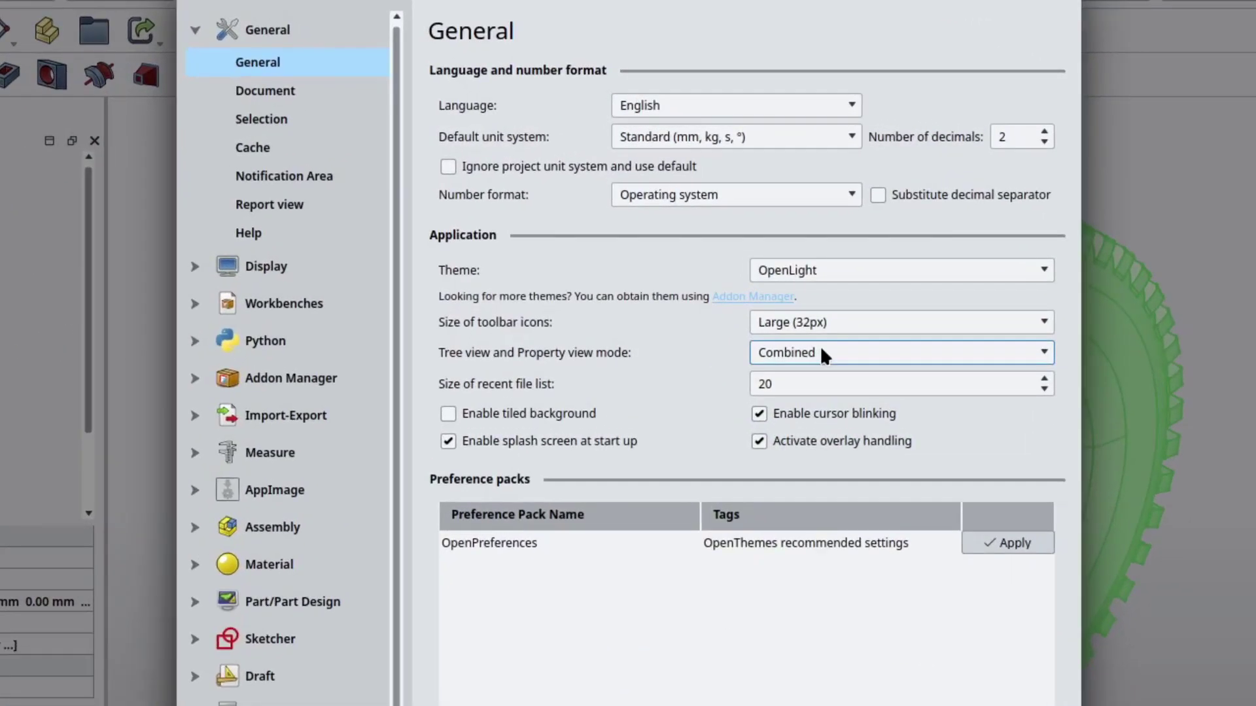
{"action": "left_click", "coordinate": [823, 357]}
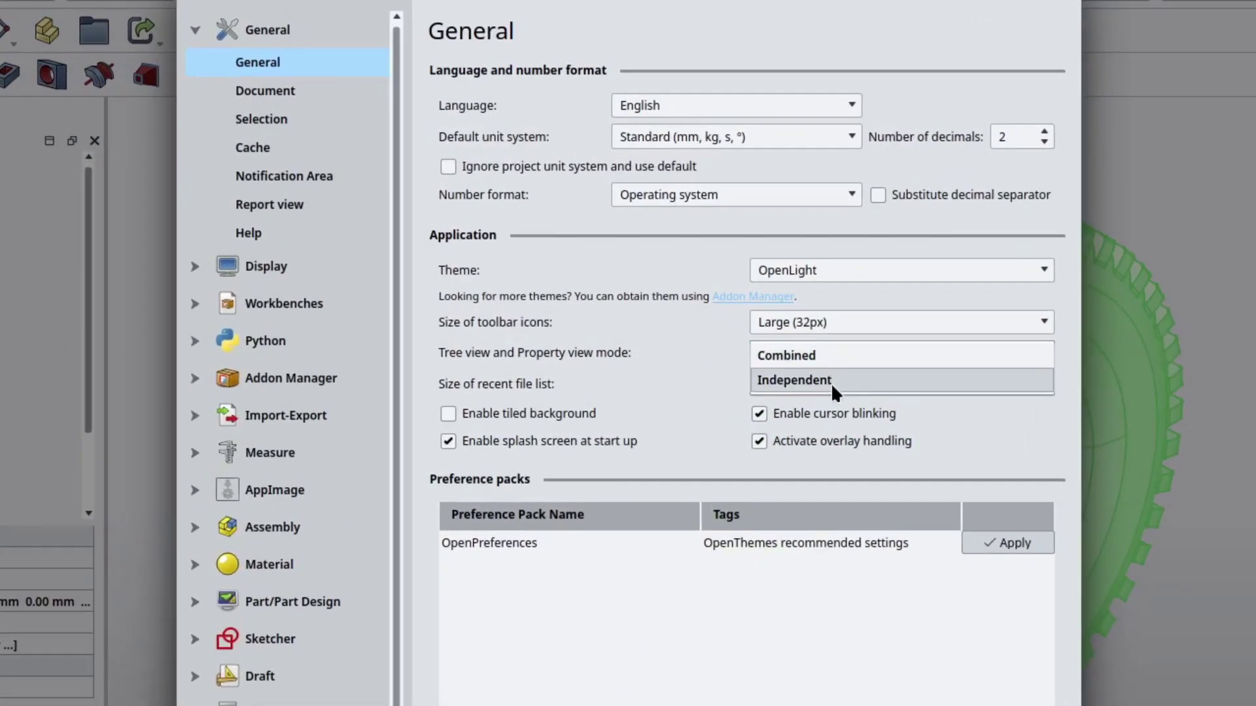
{"action": "left_click", "coordinate": [832, 380]}
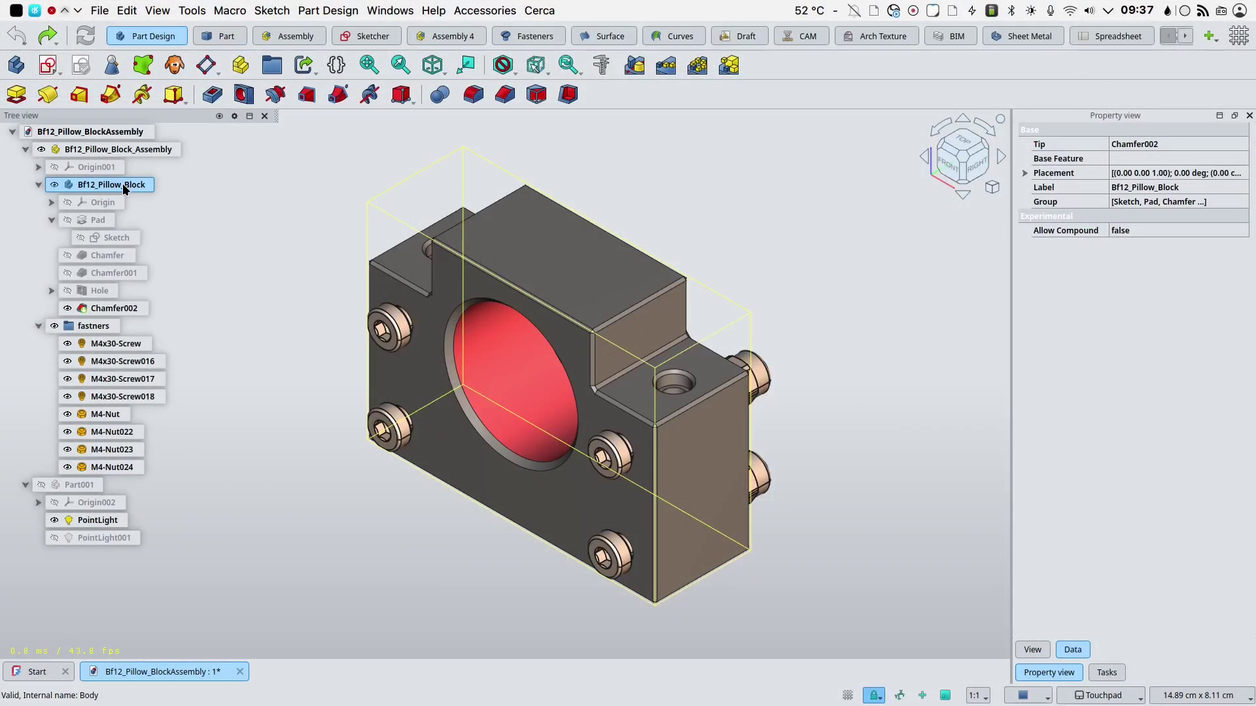
Step: Transform the pillow block body, moving it up-right away from its screws
{"action": "right_click", "coordinate": [124, 187]}
{"action": "left_click", "coordinate": [162, 211]}
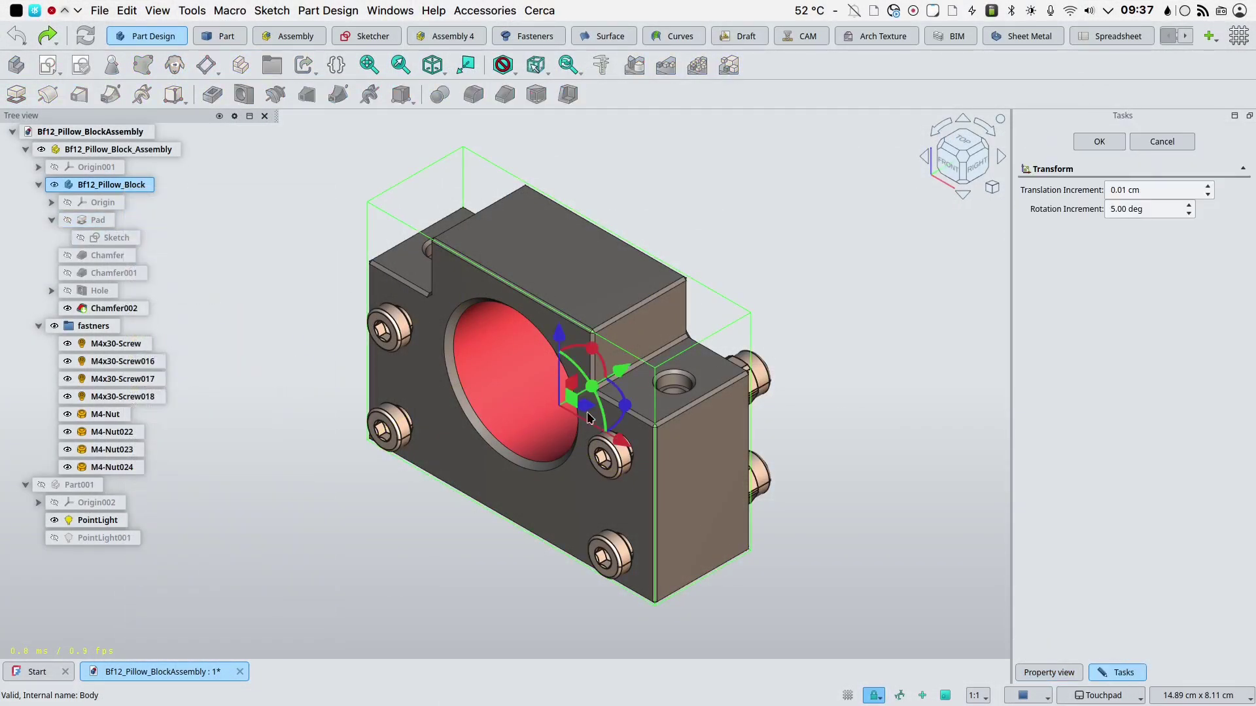
{"action": "scroll", "coordinate": [587, 417], "scroll_direction": "up", "scroll_amount": 2}
{"action": "scroll", "coordinate": [576, 392], "scroll_direction": "up", "scroll_amount": 3}
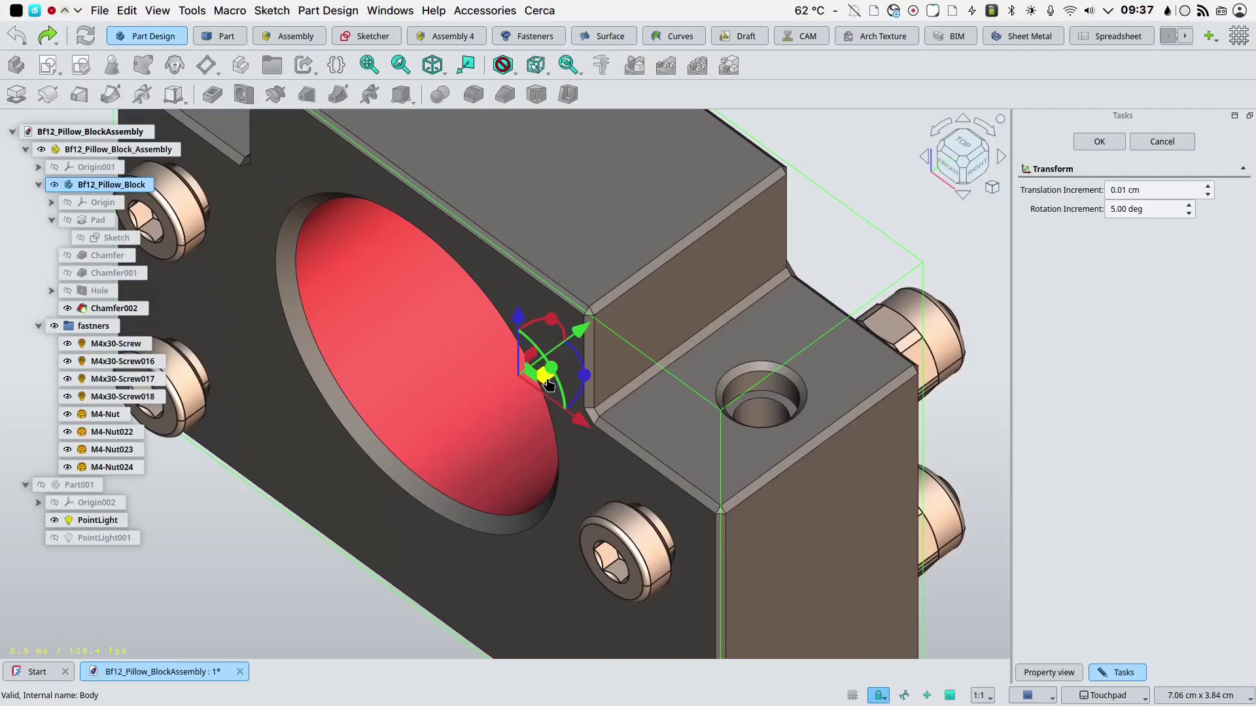
{"action": "left_click_drag", "start_coordinate": [549, 376], "coordinate": [644, 321], "text": "shift"}
{"action": "scroll", "coordinate": [644, 320], "scroll_direction": "down", "scroll_amount": 5}
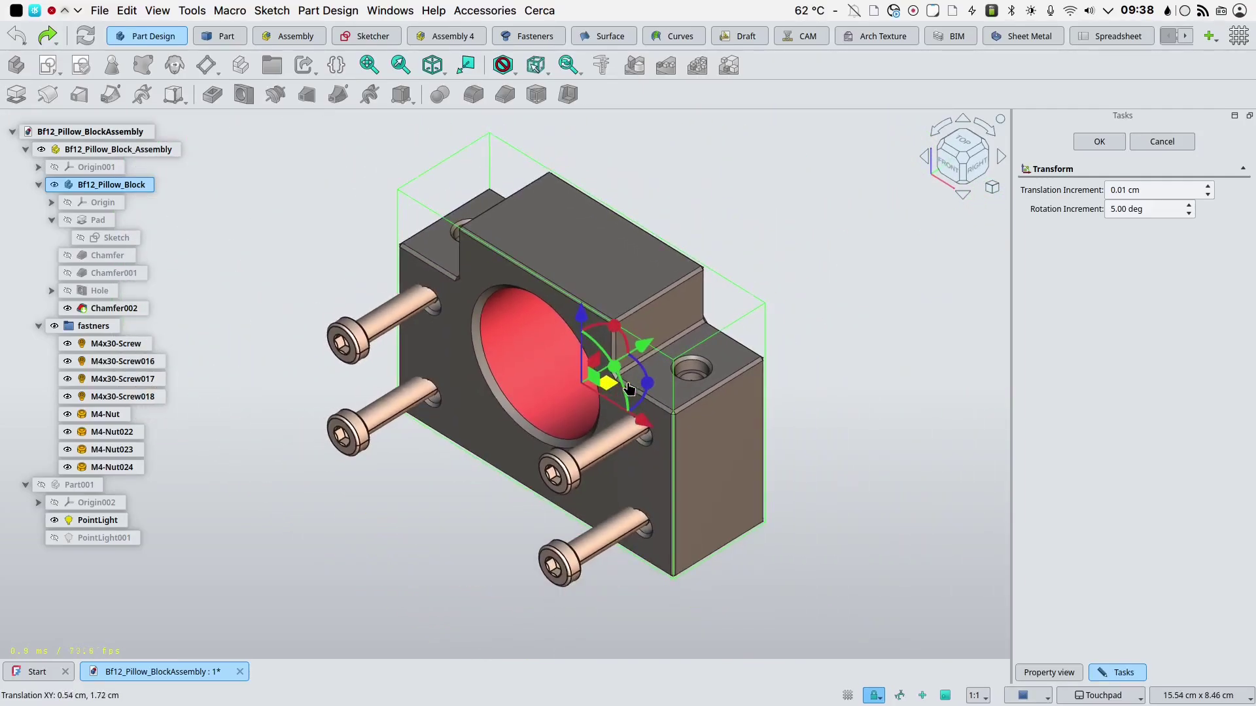
{"action": "left_click_drag", "start_coordinate": [527, 400], "coordinate": [683, 340]}
{"action": "left_click", "coordinate": [1090, 142]}
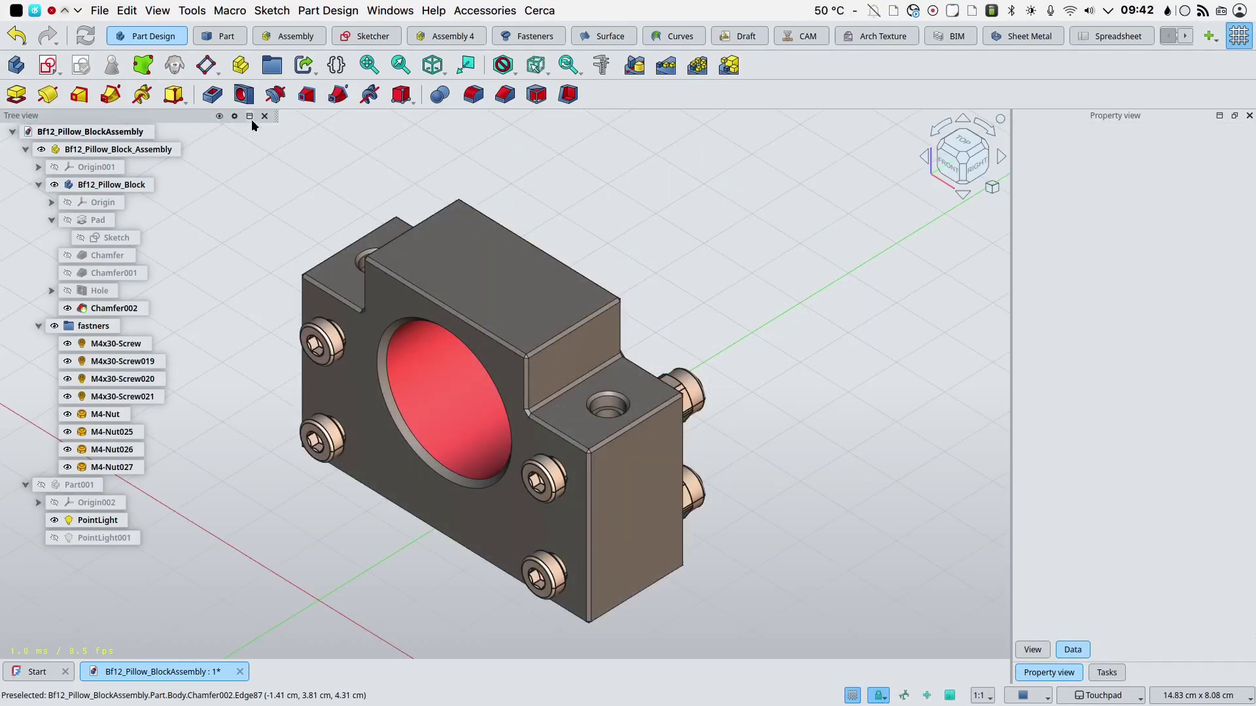
Step: Toggle Tree and Property view overlay, then tab Tasks beside Property view on the right
{"action": "left_click", "coordinate": [250, 118]}
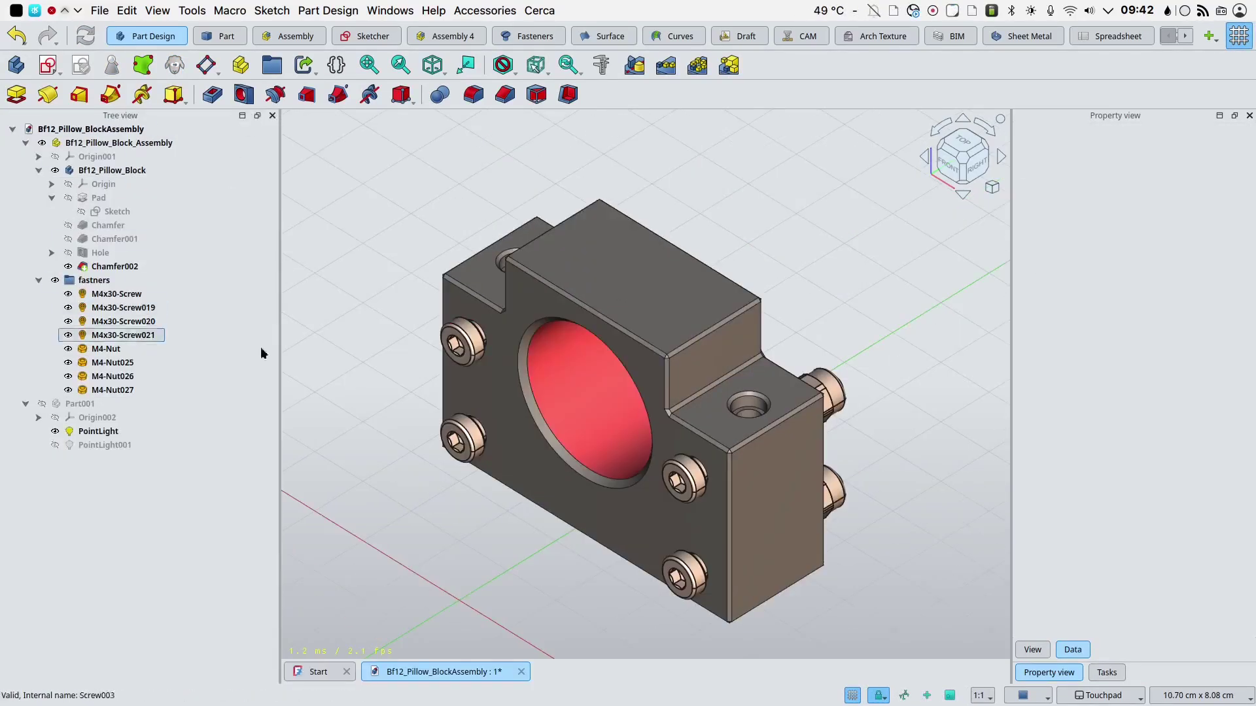
{"action": "left_click", "coordinate": [242, 116]}
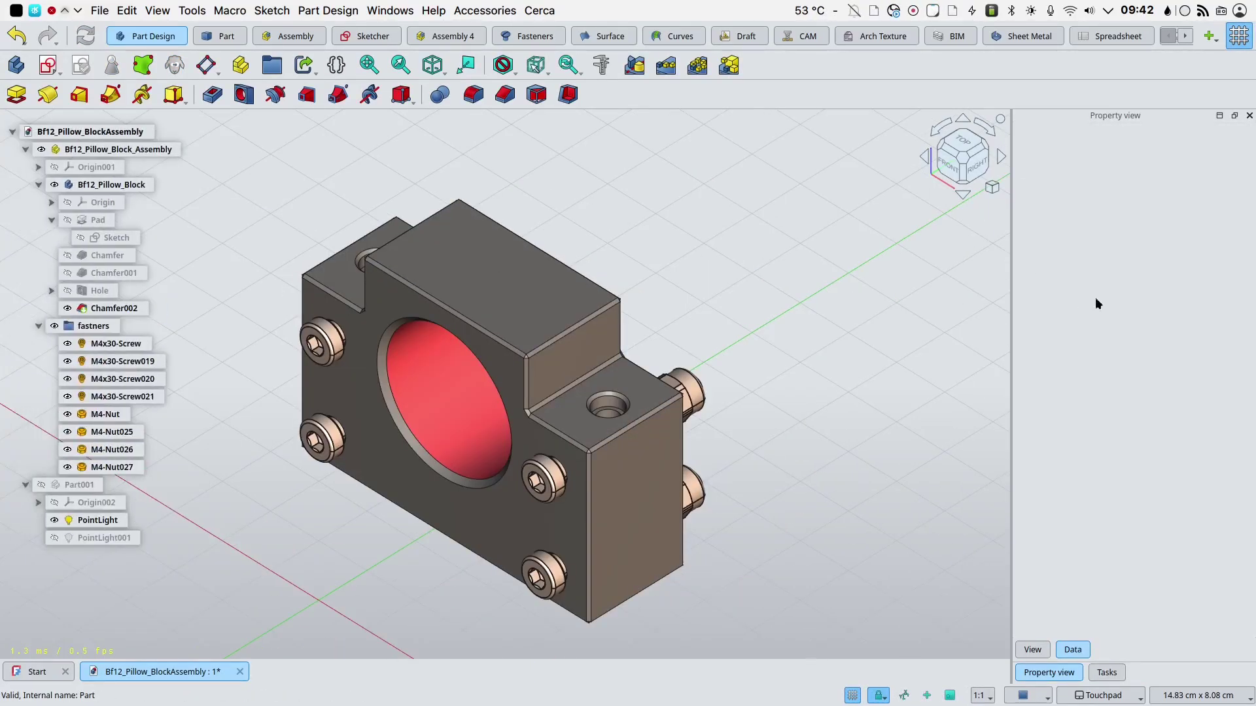
{"action": "left_click", "coordinate": [1217, 115]}
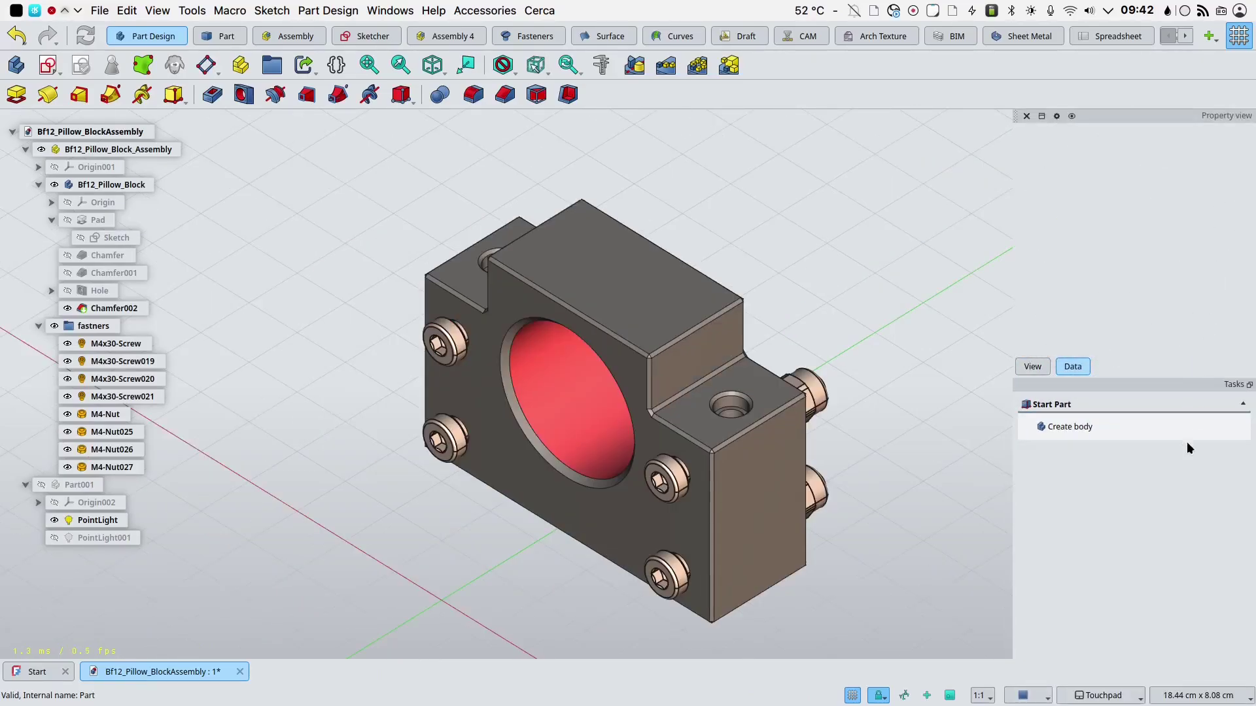
{"action": "left_click", "coordinate": [1041, 117]}
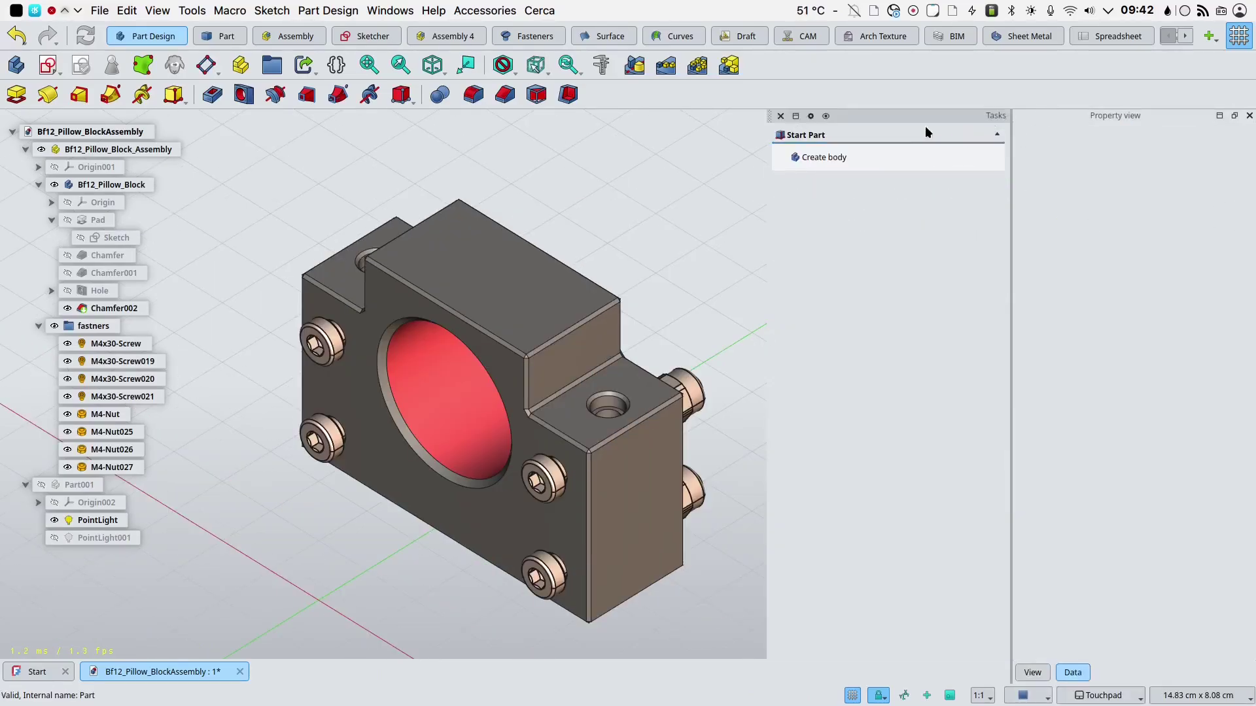
{"action": "left_click_drag", "start_coordinate": [906, 115], "coordinate": [1085, 311]}
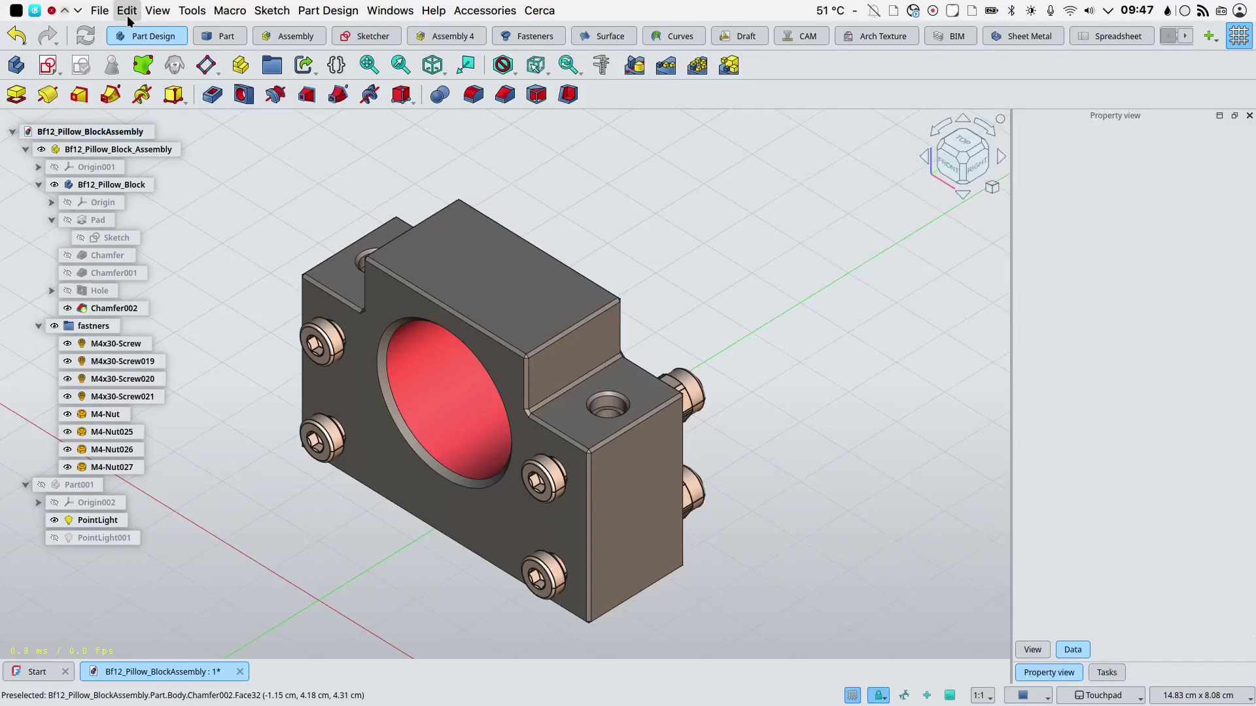
Step: Set the Display light source direction to x 0.01, y -0.66, z -0.75
{"action": "left_click", "coordinate": [127, 11]}
{"action": "left_click", "coordinate": [199, 375]}
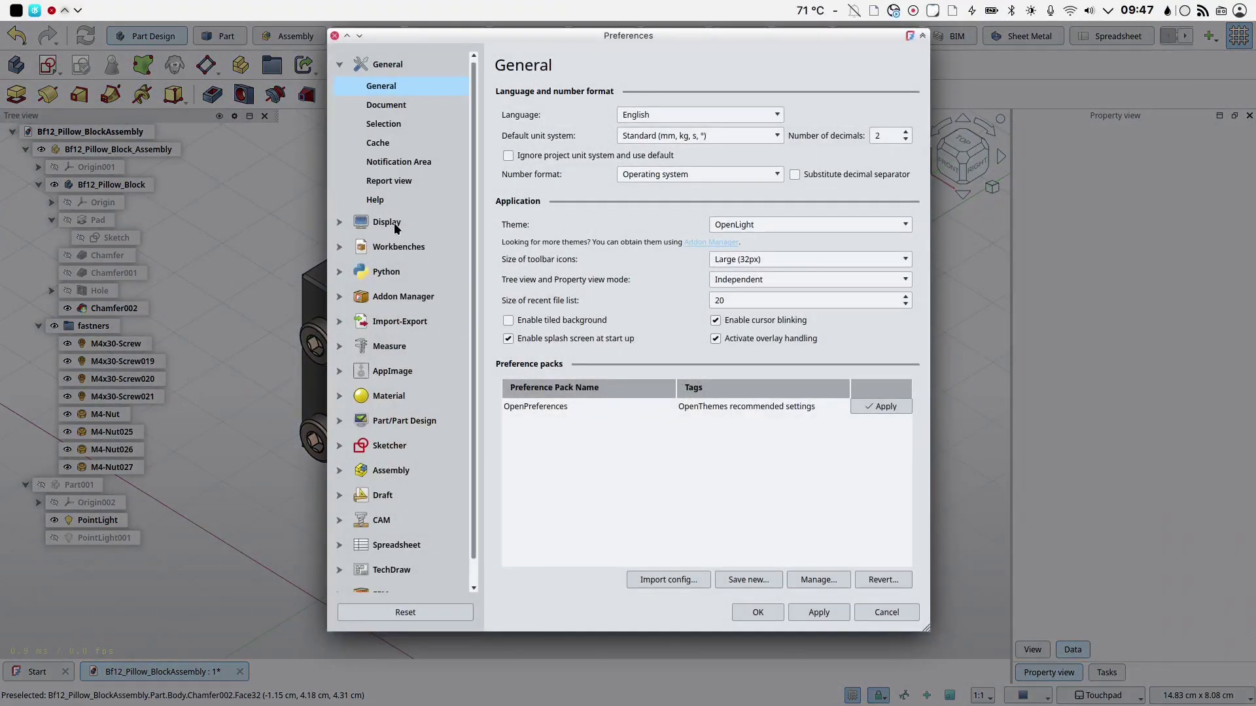
{"action": "left_click", "coordinate": [394, 224]}
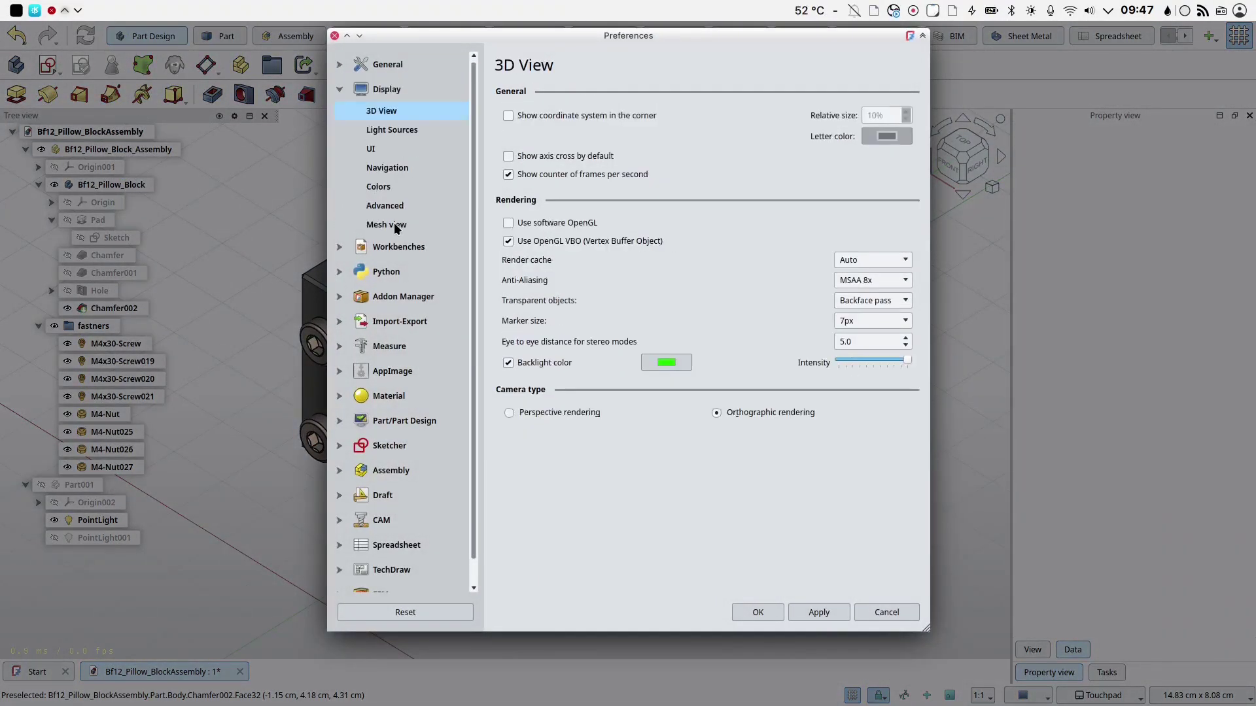
{"action": "left_click", "coordinate": [391, 129]}
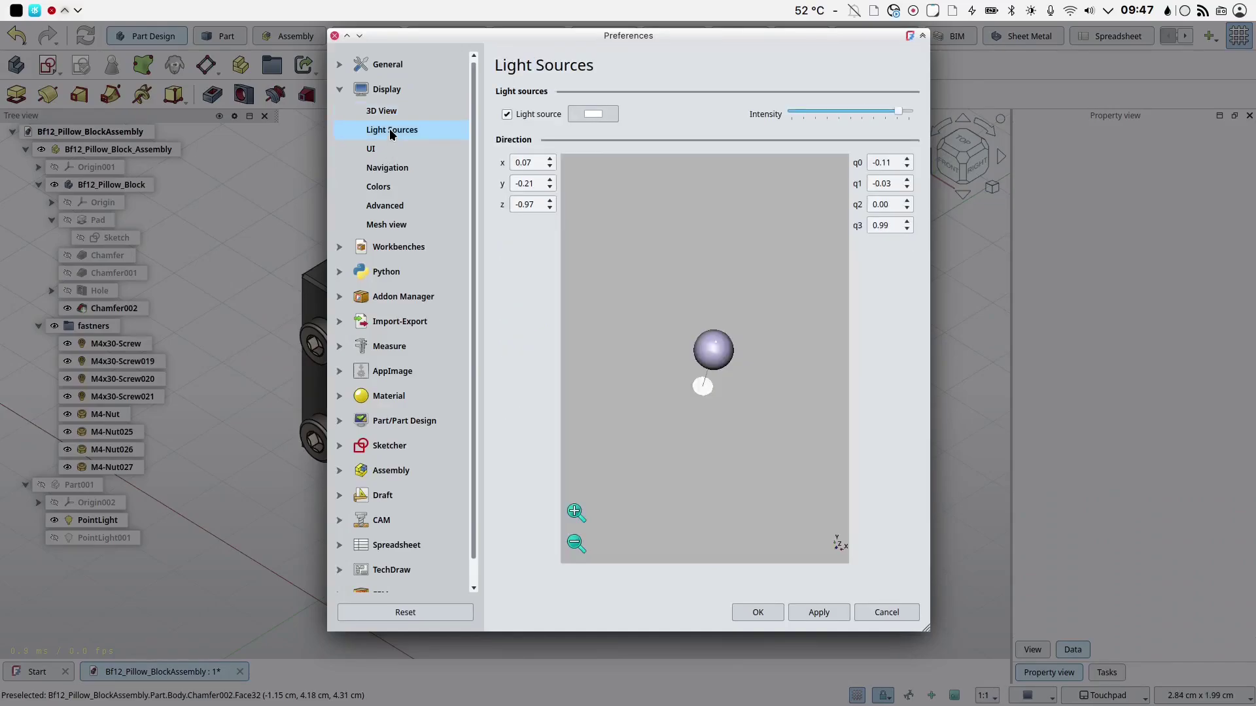
{"action": "mouse_move", "coordinate": [718, 417]}
{"action": "left_mouse_down"}
{"action": "mouse_move", "coordinate": [709, 424]}
{"action": "mouse_move", "coordinate": [736, 430]}
{"action": "left_mouse_up"}
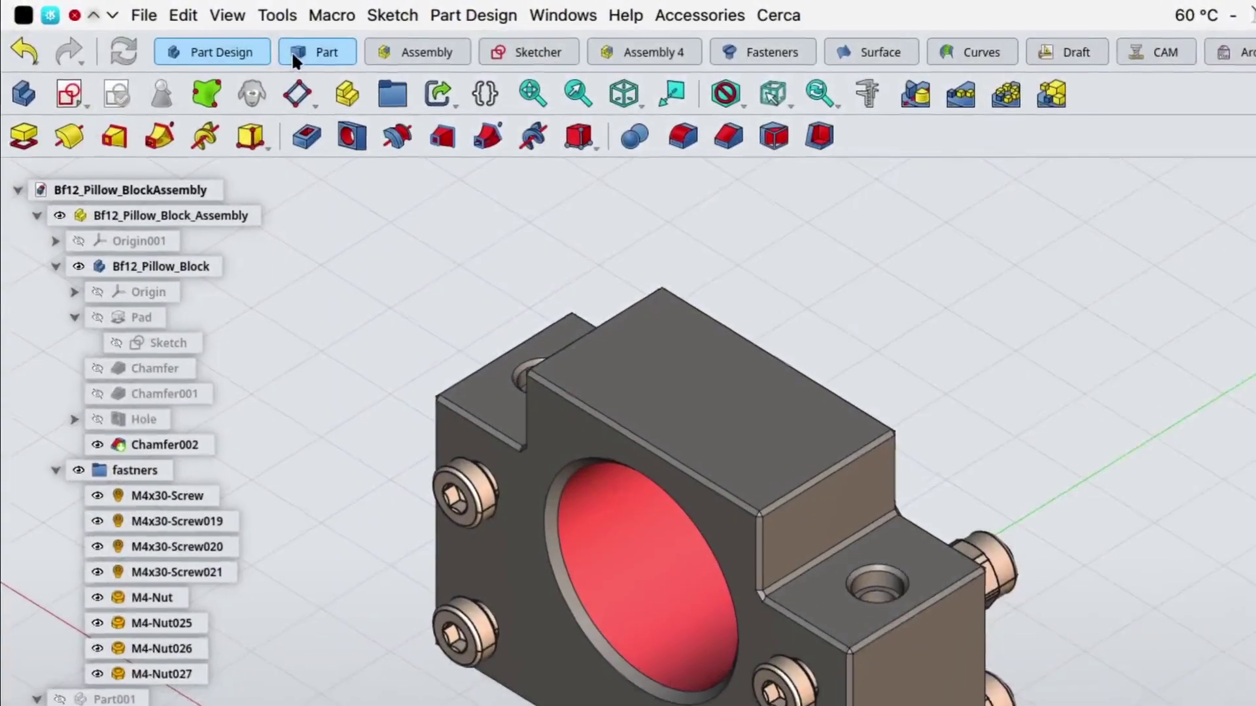
Step: Switch to Part, then Assembly, and view the workbench selector type choices
{"action": "left_click", "coordinate": [292, 51]}
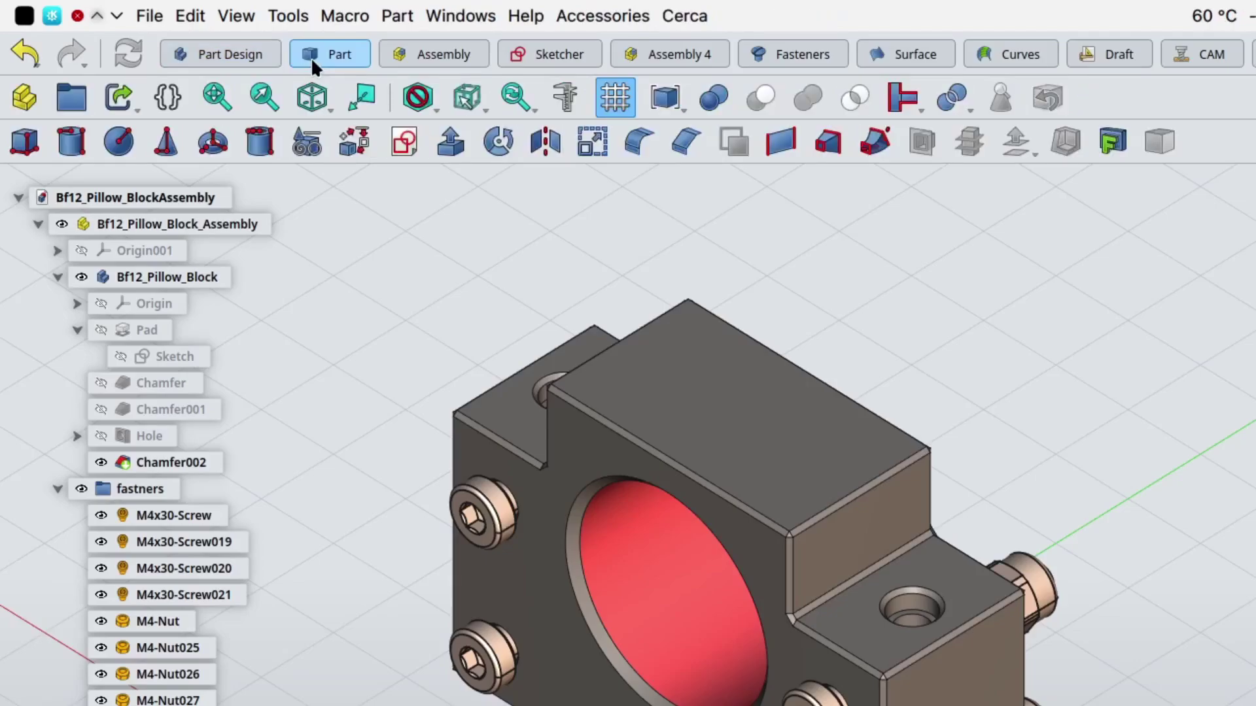
{"action": "left_click", "coordinate": [425, 52]}
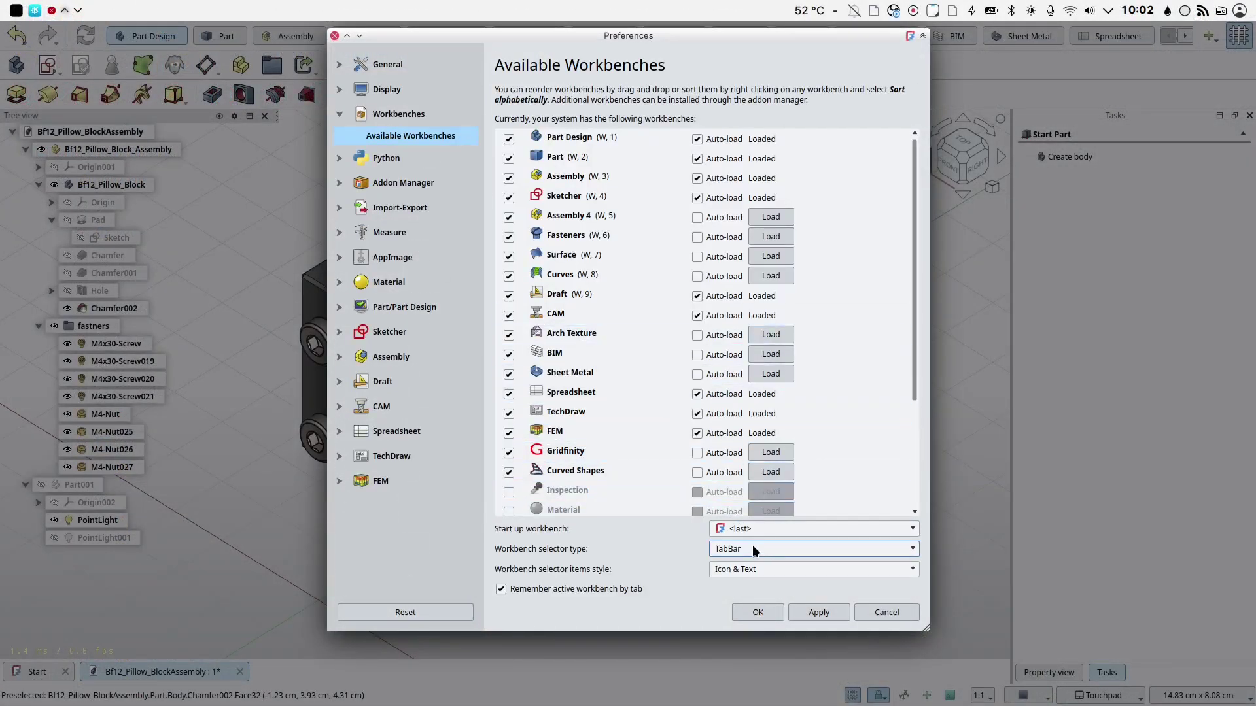
{"action": "left_click", "coordinate": [753, 551]}
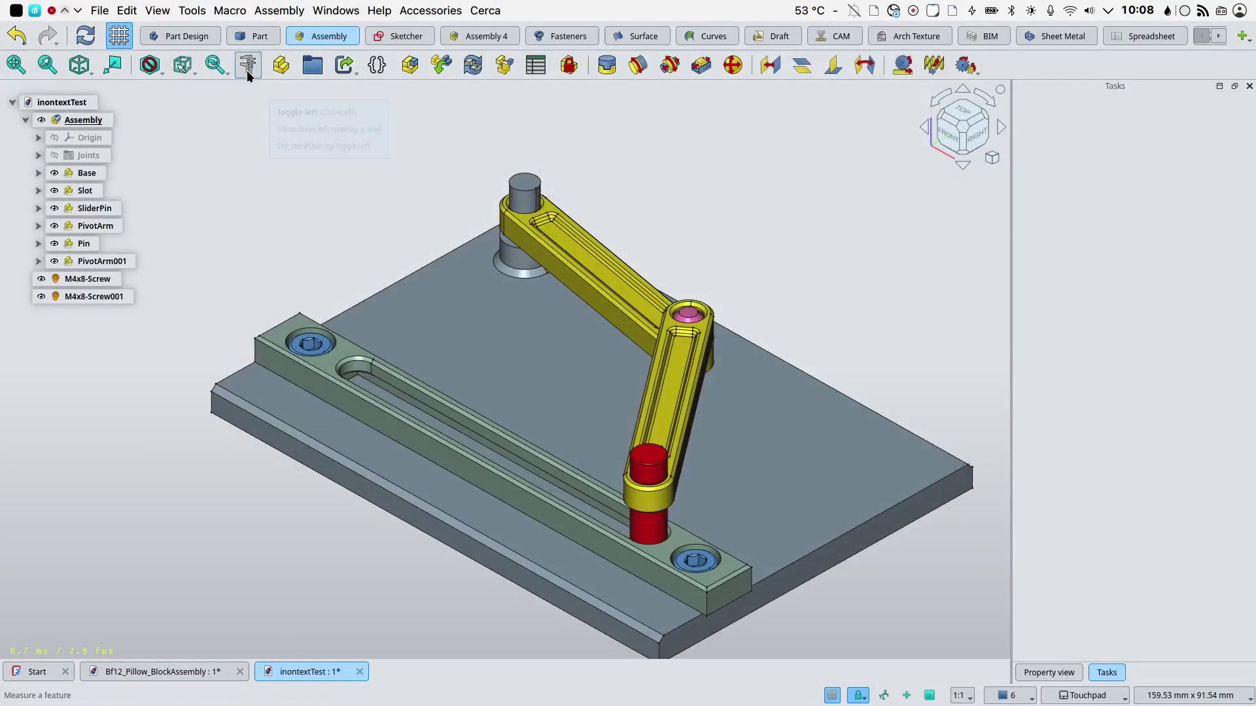
Step: Measure slot-to-PivotArm distance as 38.79 mm with deltas shown, keeping Distance mode
{"action": "left_click", "coordinate": [247, 65]}
{"action": "scroll", "coordinate": [381, 354], "scroll_direction": "up", "scroll_amount": 5}
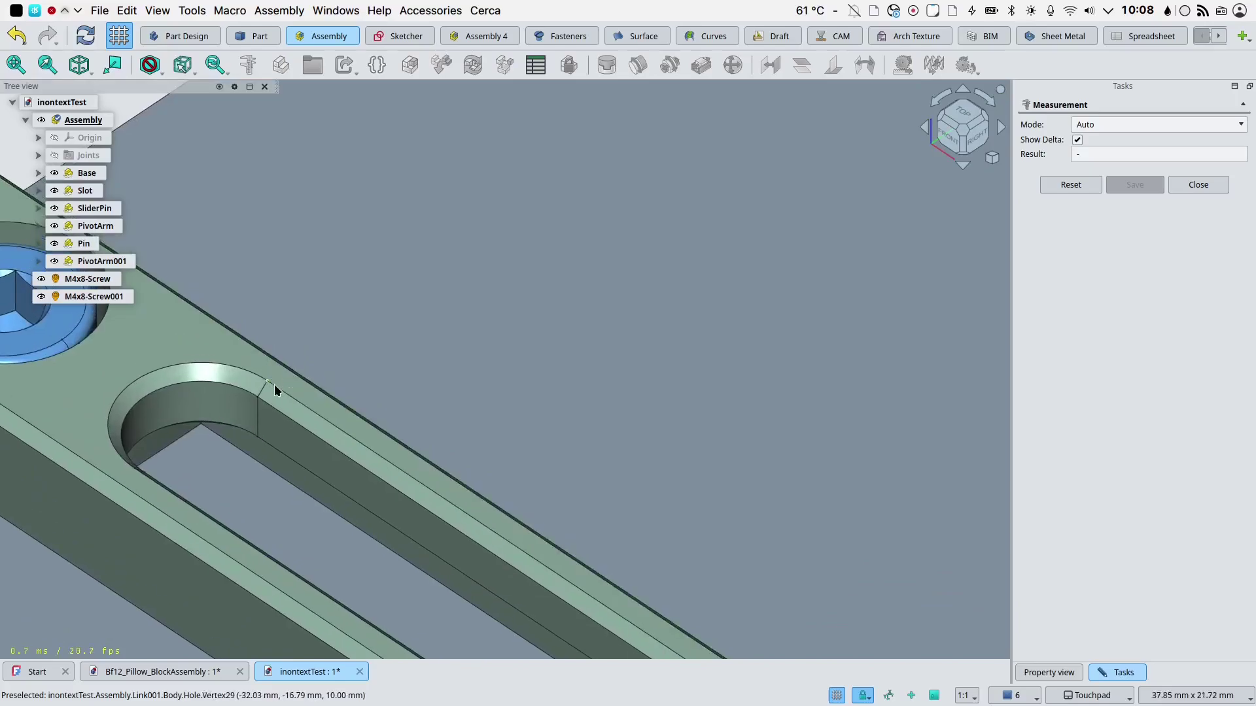
{"action": "left_click", "coordinate": [268, 381]}
{"action": "scroll", "coordinate": [268, 380], "scroll_direction": "down", "scroll_amount": 6}
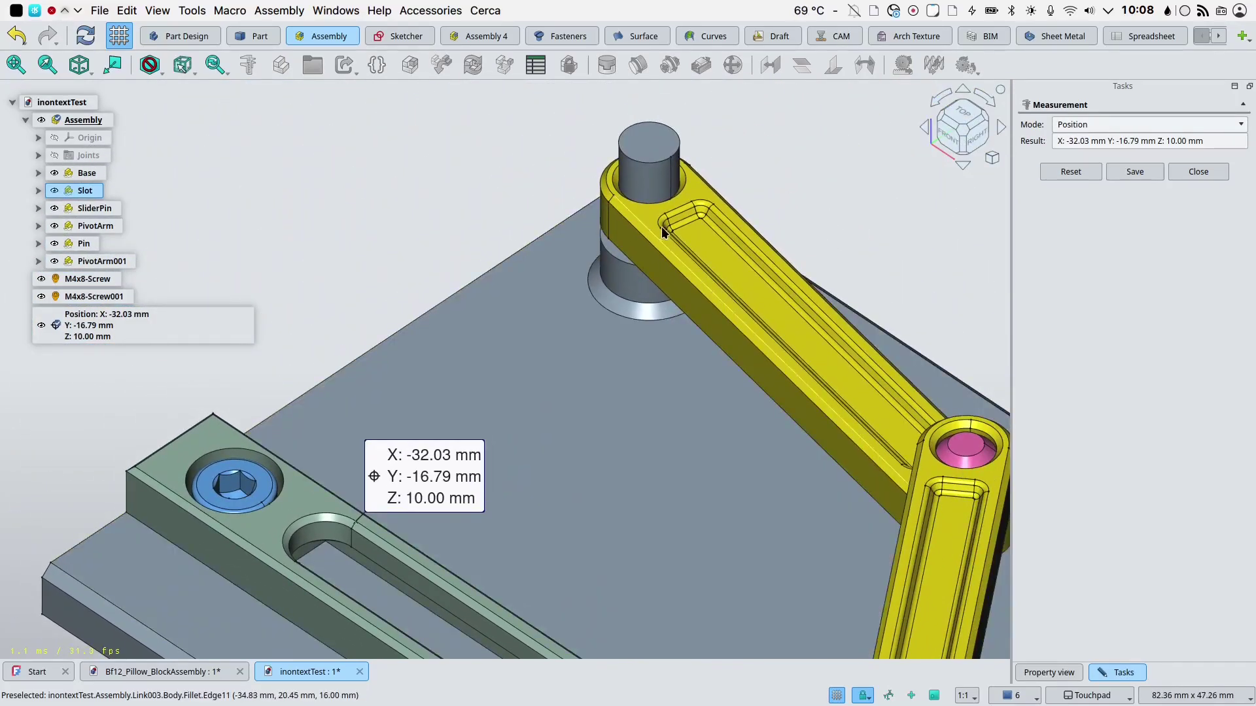
{"action": "left_click", "coordinate": [665, 234]}
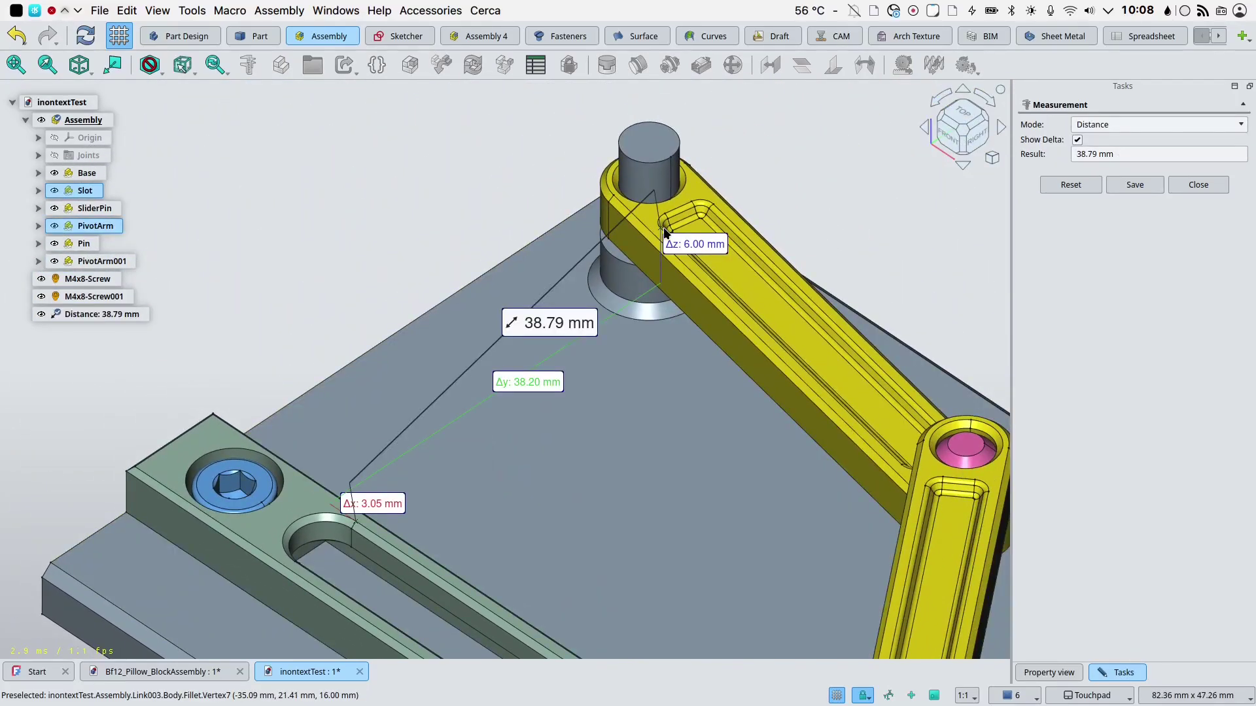
{"action": "left_click", "coordinate": [1078, 140]}
{"action": "left_click", "coordinate": [1077, 140]}
{"action": "left_click", "coordinate": [1117, 119]}
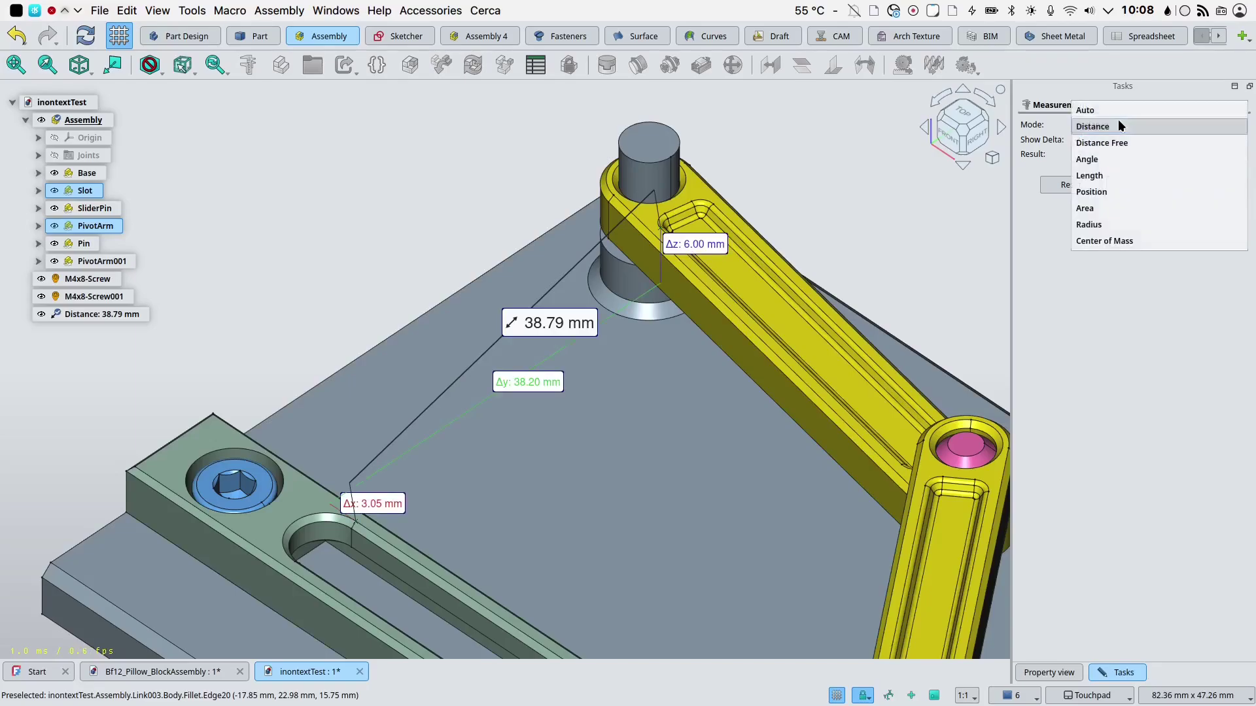
{"action": "left_click", "coordinate": [1127, 304]}
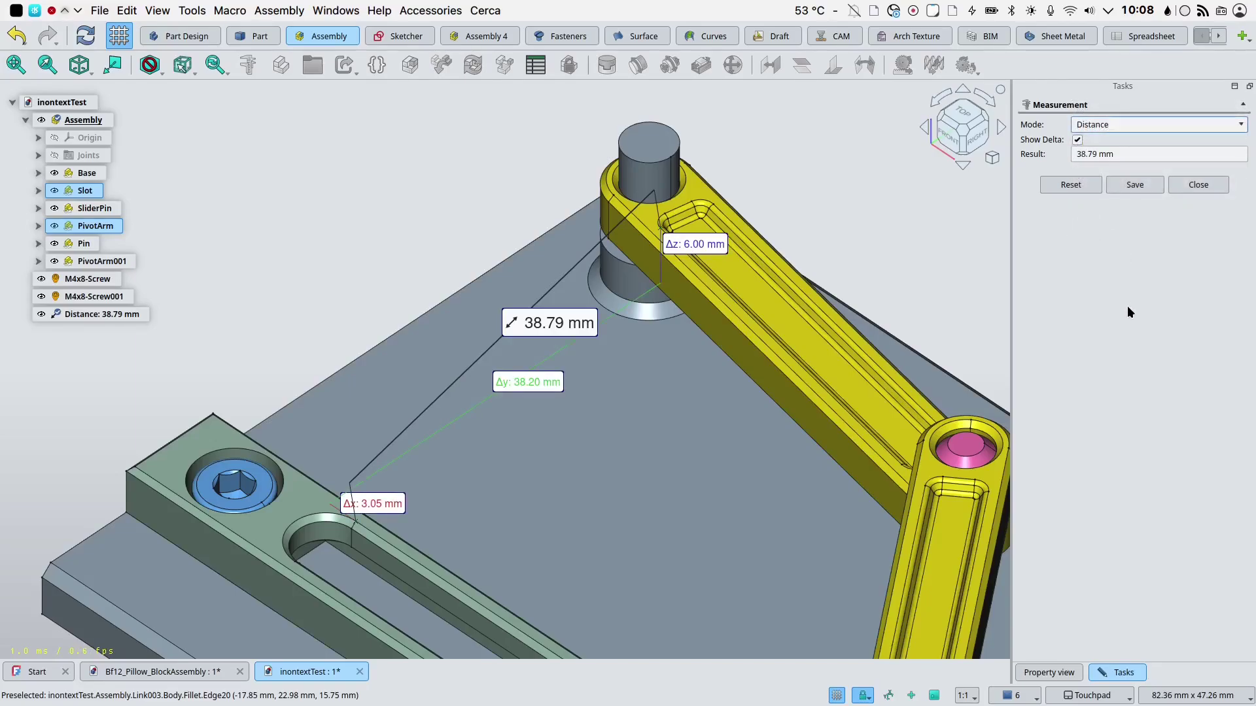
Step: Close the measurement, set welcome language to English, keep Standard units, check navigation styles
{"action": "left_click", "coordinate": [1190, 189]}
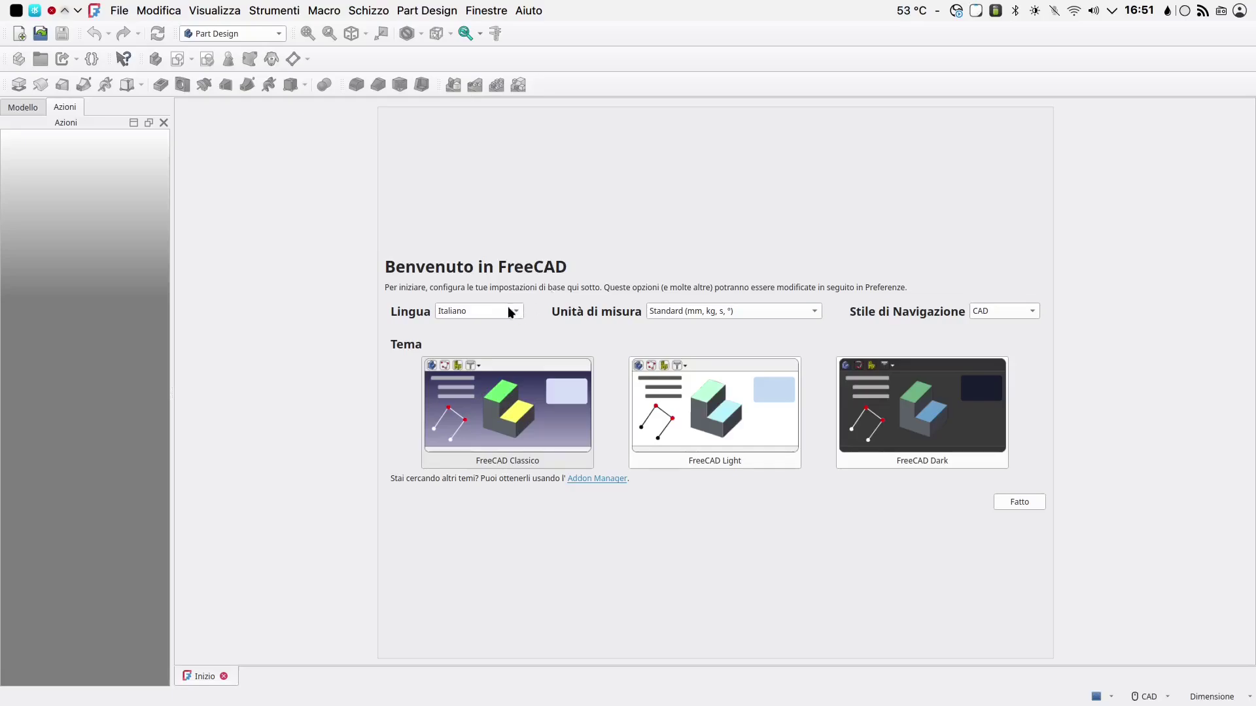
{"action": "left_click", "coordinate": [507, 307]}
{"action": "left_click", "coordinate": [481, 62]}
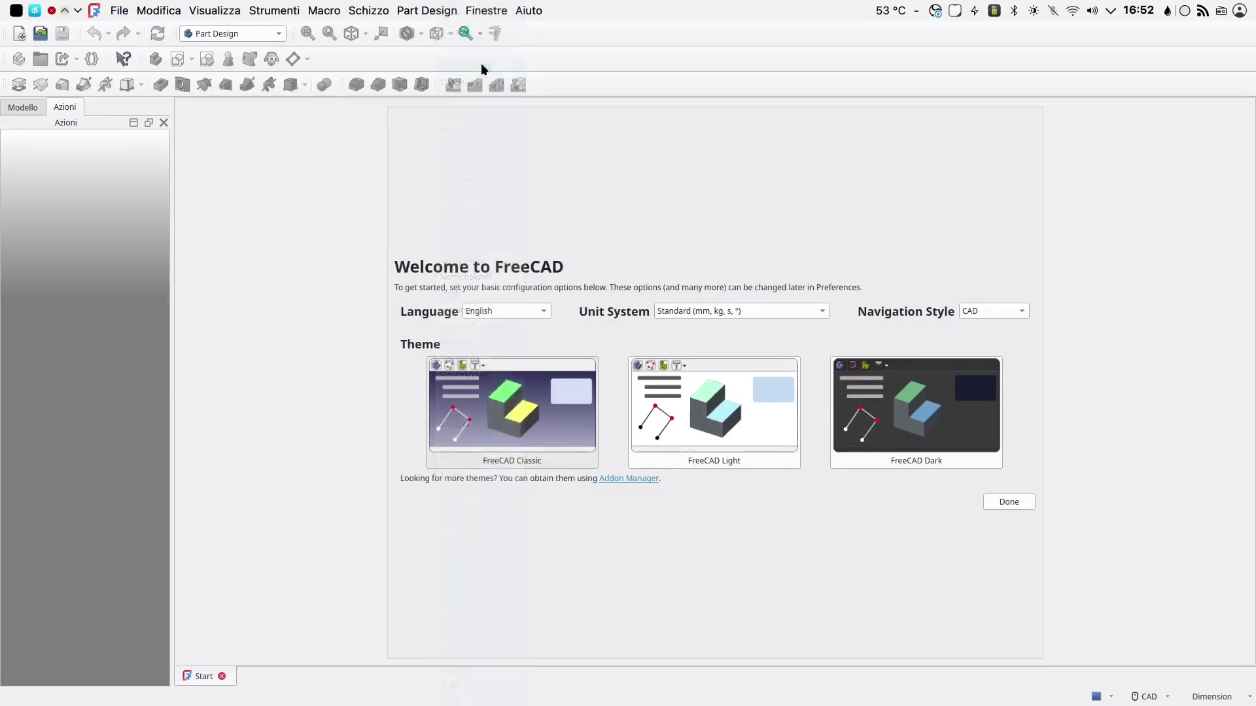
{"action": "left_click", "coordinate": [735, 313]}
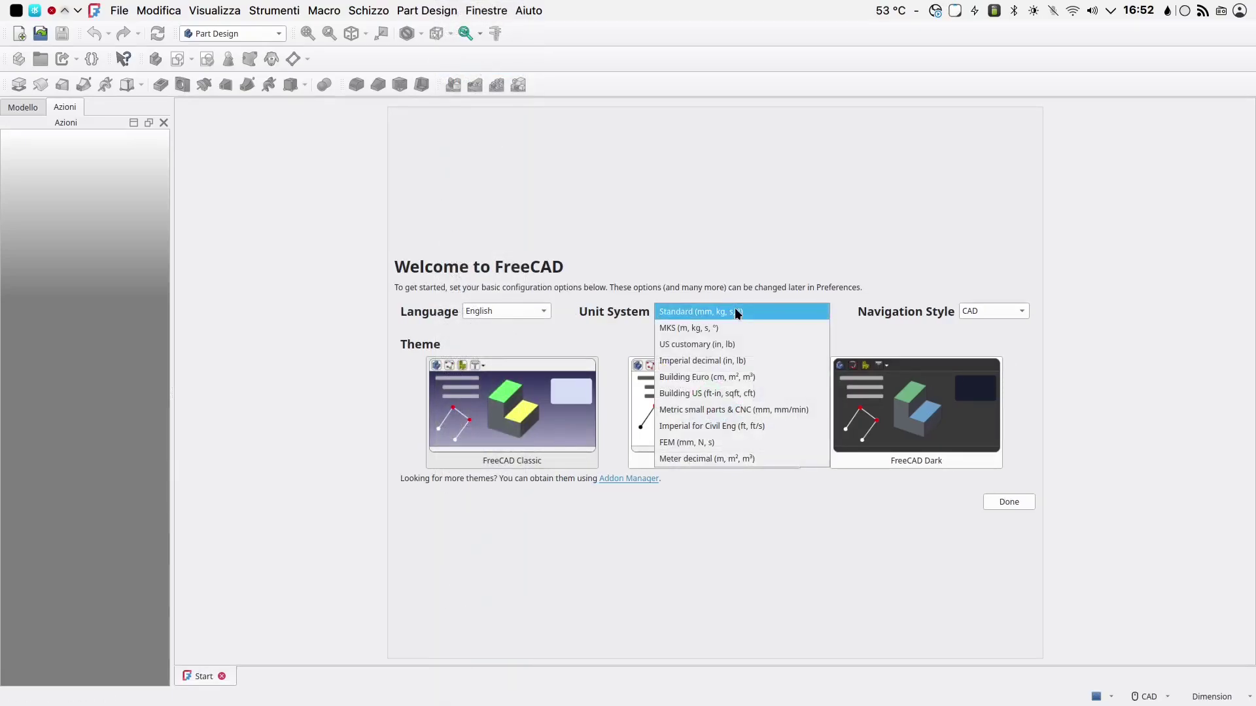
{"action": "left_click", "coordinate": [736, 311]}
{"action": "left_click", "coordinate": [978, 311]}
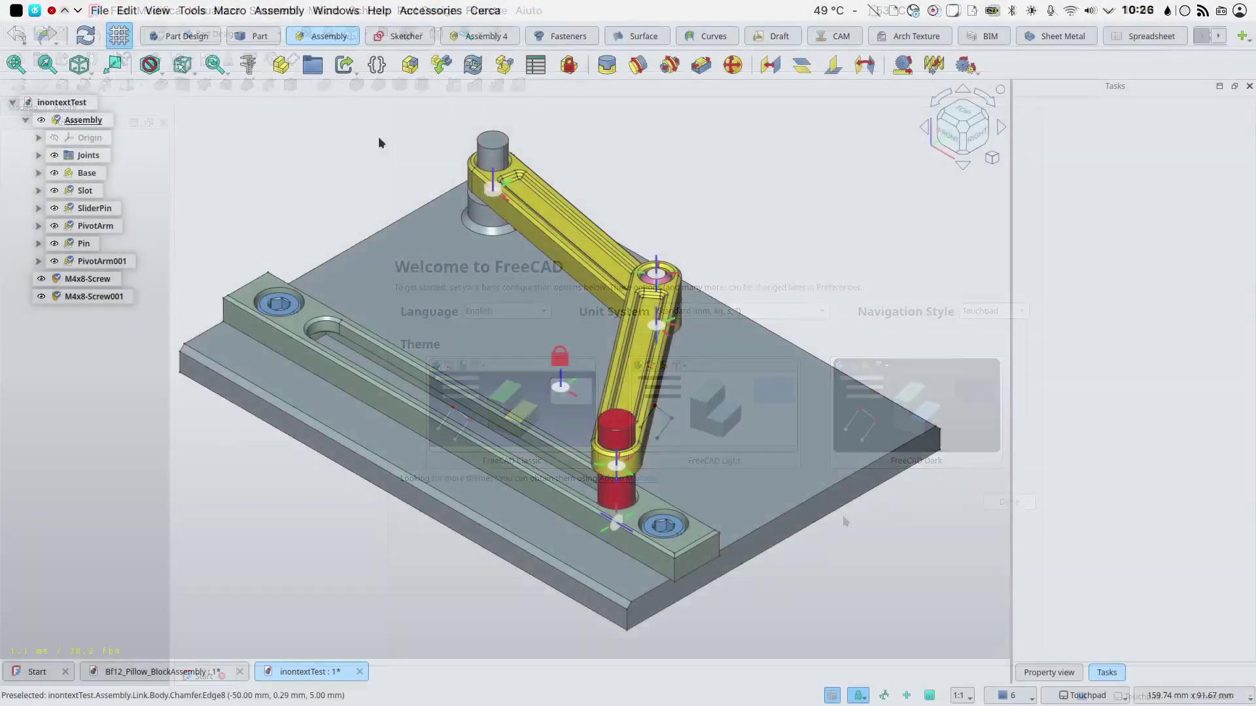
Step: Reopen the Start page via Help > Start and browse the recent files
{"action": "left_click", "coordinate": [379, 10]}
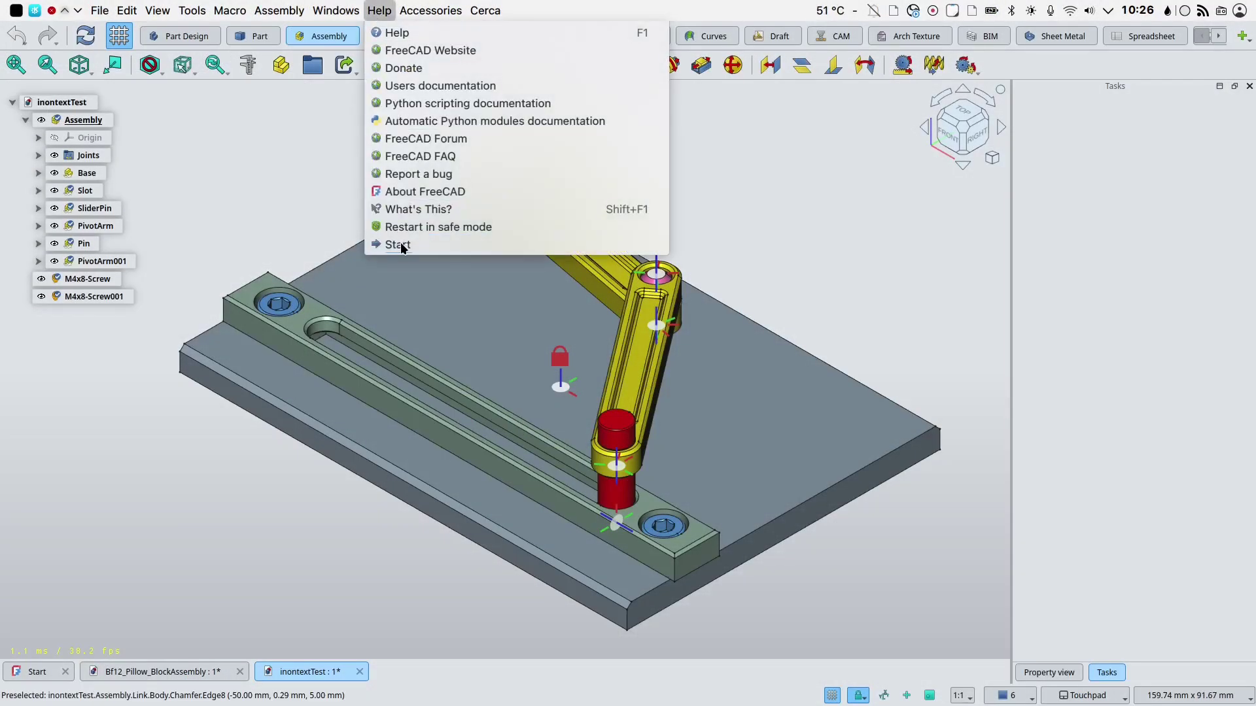
{"action": "left_click", "coordinate": [398, 245]}
{"action": "scroll", "coordinate": [511, 559], "scroll_direction": "down", "scroll_amount": 3}
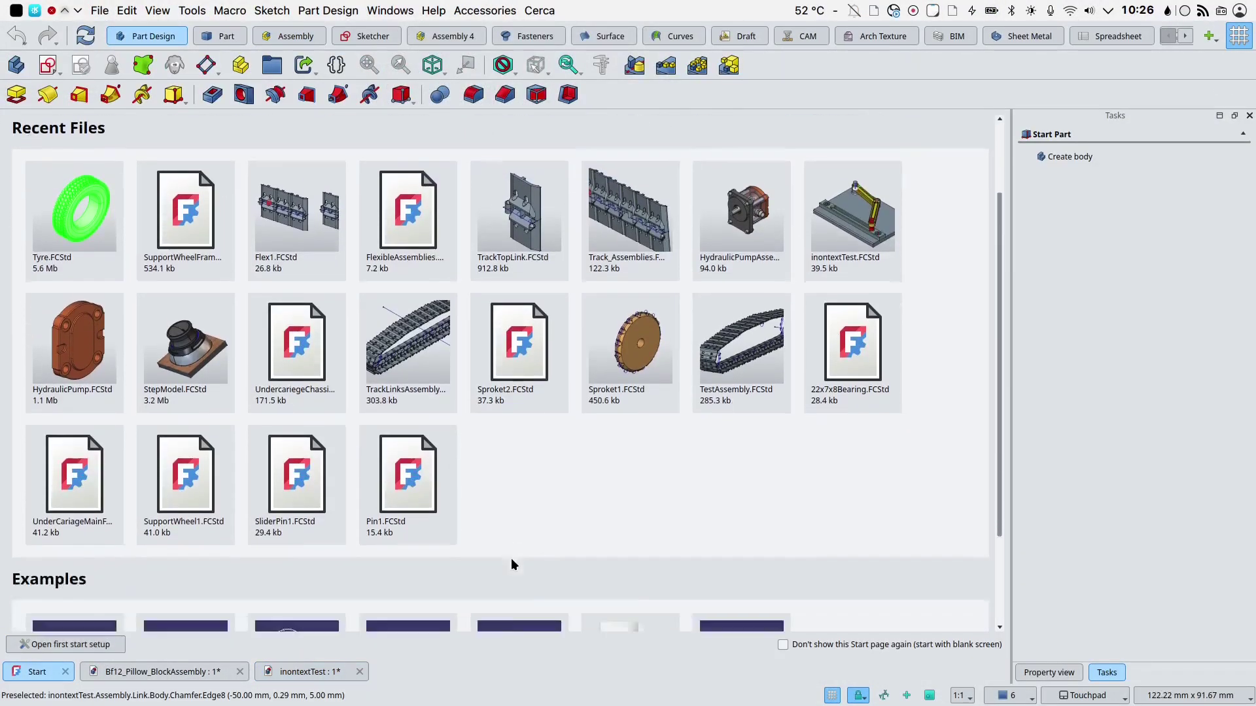
{"action": "scroll", "coordinate": [401, 245], "scroll_direction": "up", "scroll_amount": 3}
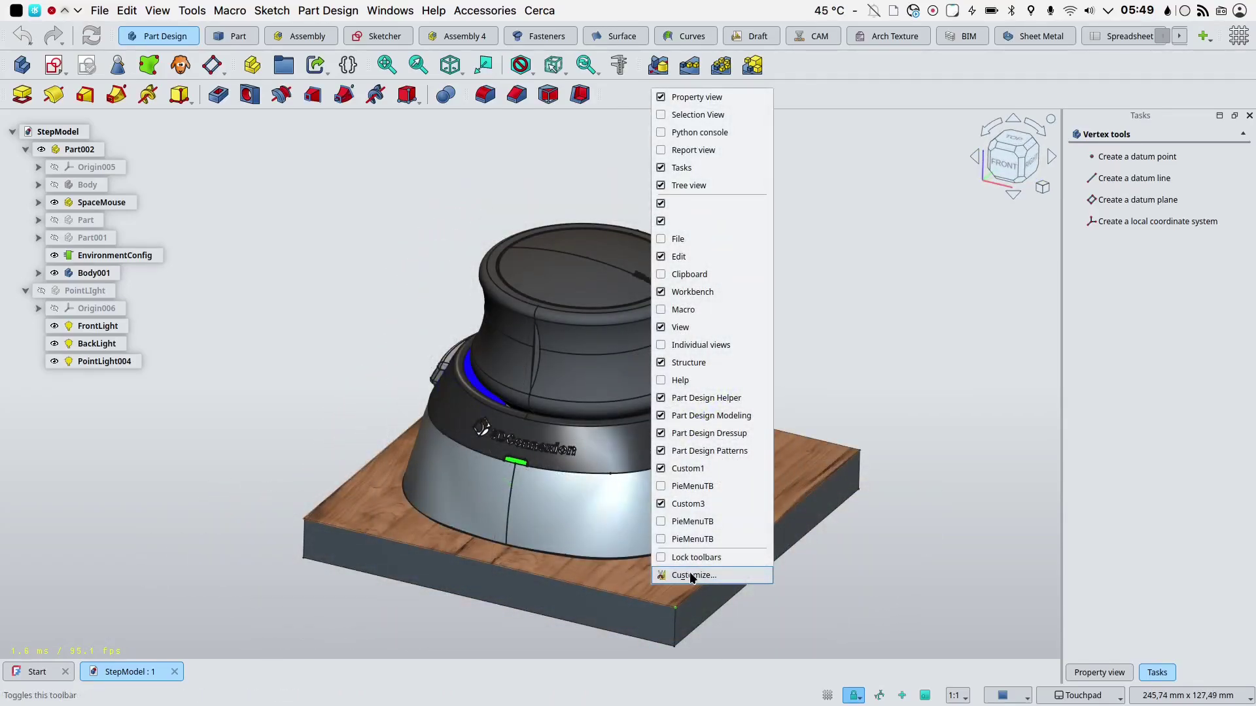
Step: Review the Spaceball Motion and Spaceball Buttons tabs in the Customize dialog
{"action": "left_click", "coordinate": [690, 574]}
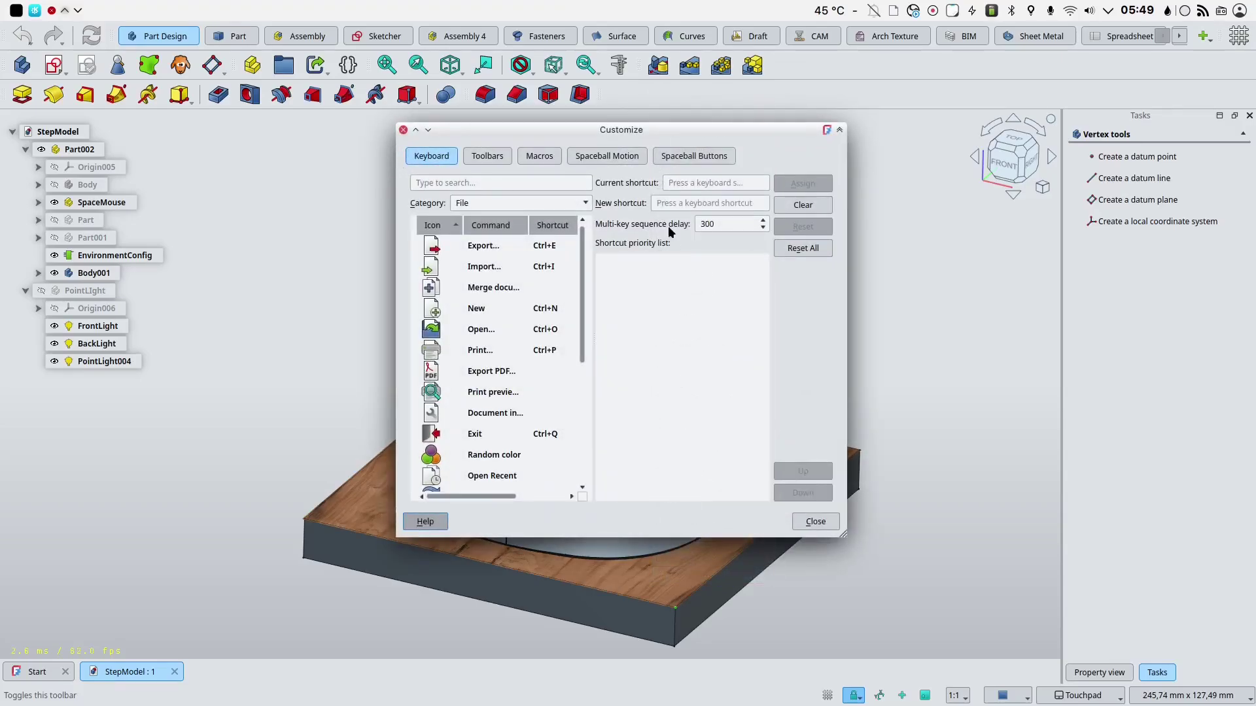
{"action": "left_click", "coordinate": [620, 154]}
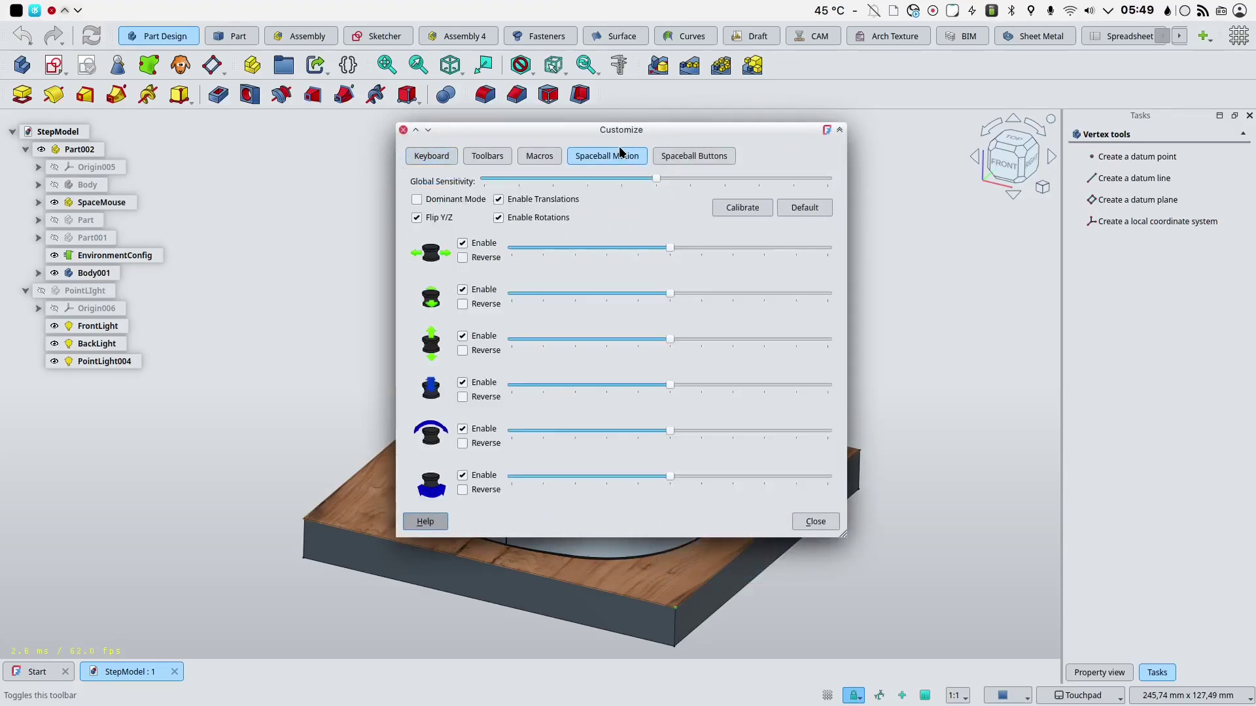
{"action": "left_click", "coordinate": [676, 158]}
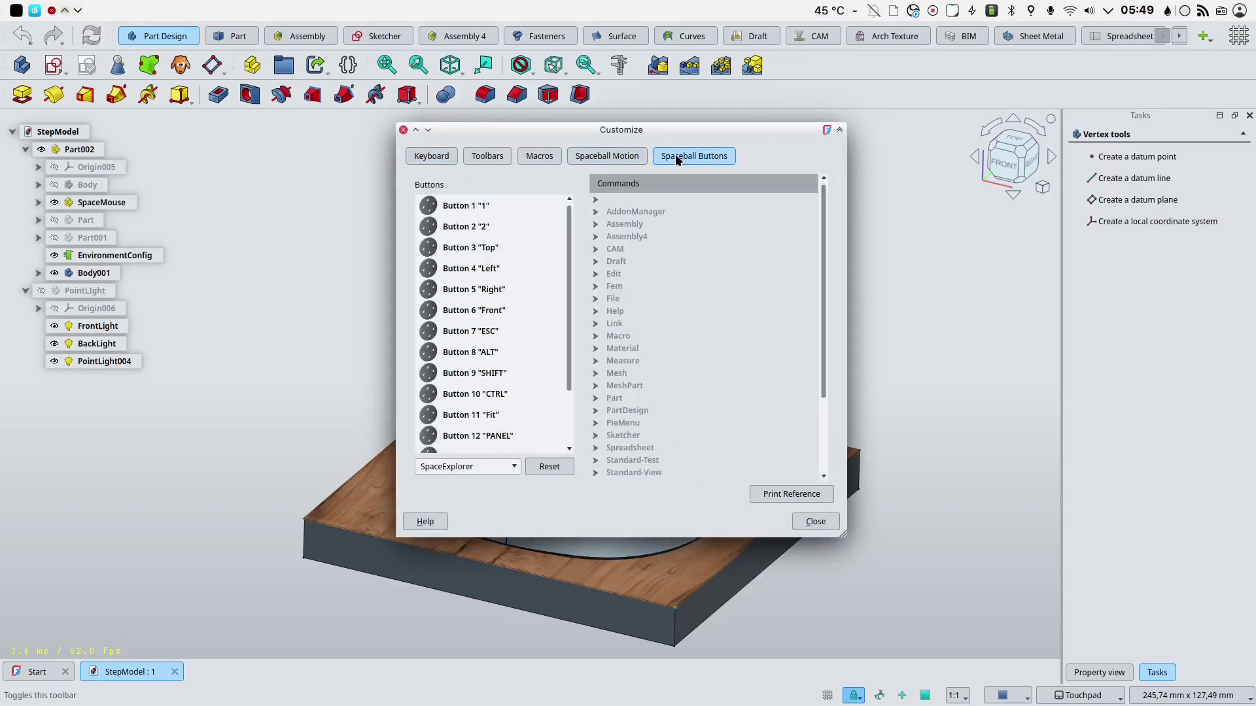
{"action": "left_click", "coordinate": [636, 158]}
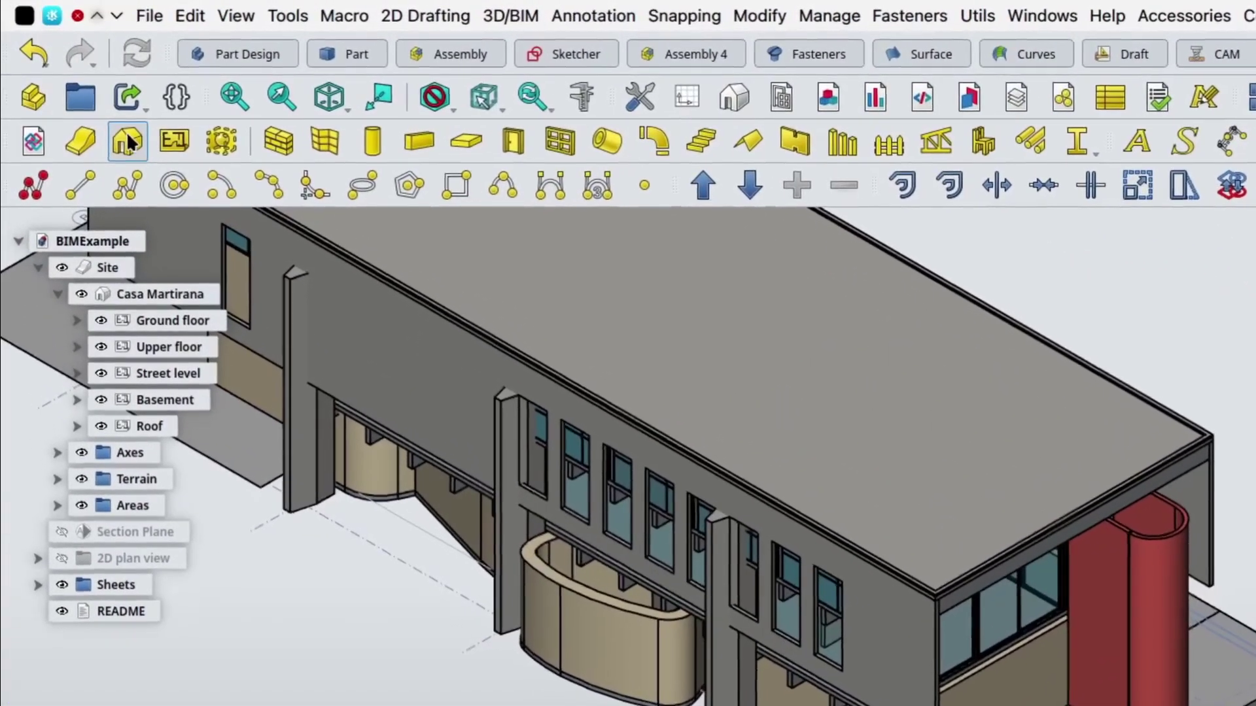
Step: Add a Building and a Level to the BIMExample model, then browse the 2D geometry tools
{"action": "left_click", "coordinate": [83, 90]}
{"action": "left_click", "coordinate": [169, 145]}
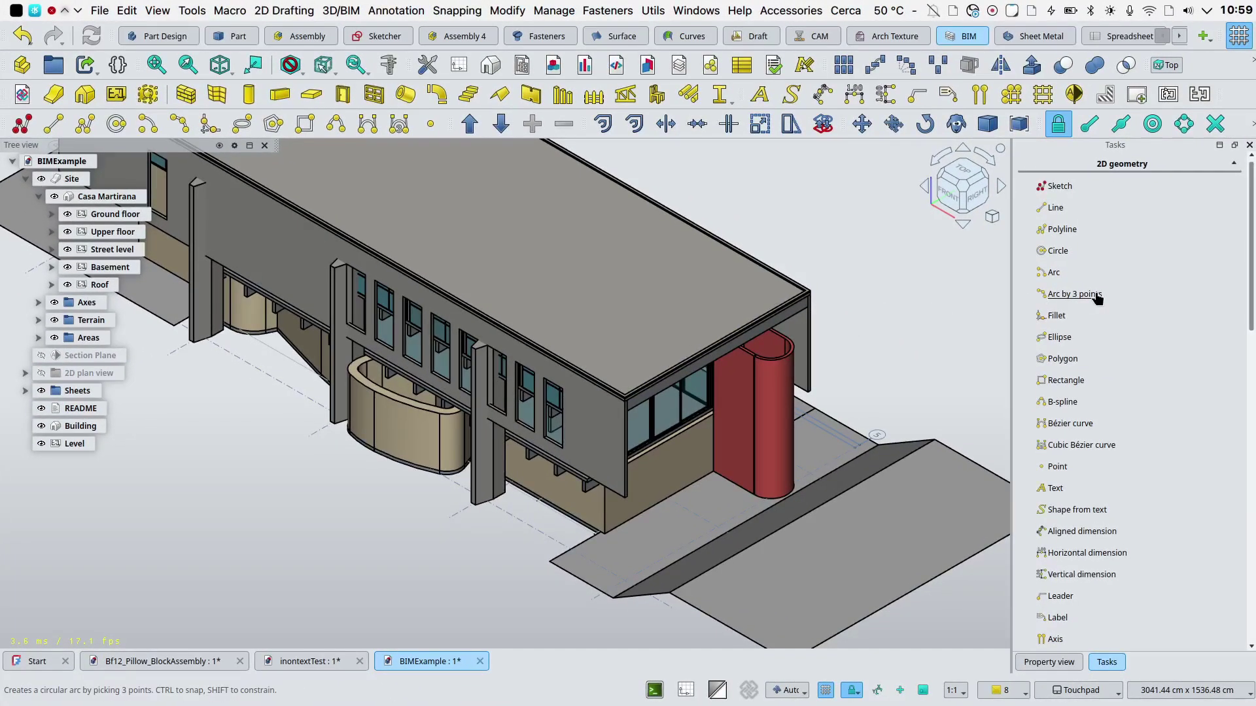
{"action": "scroll", "coordinate": [1097, 297], "scroll_direction": "down", "scroll_amount": 6}
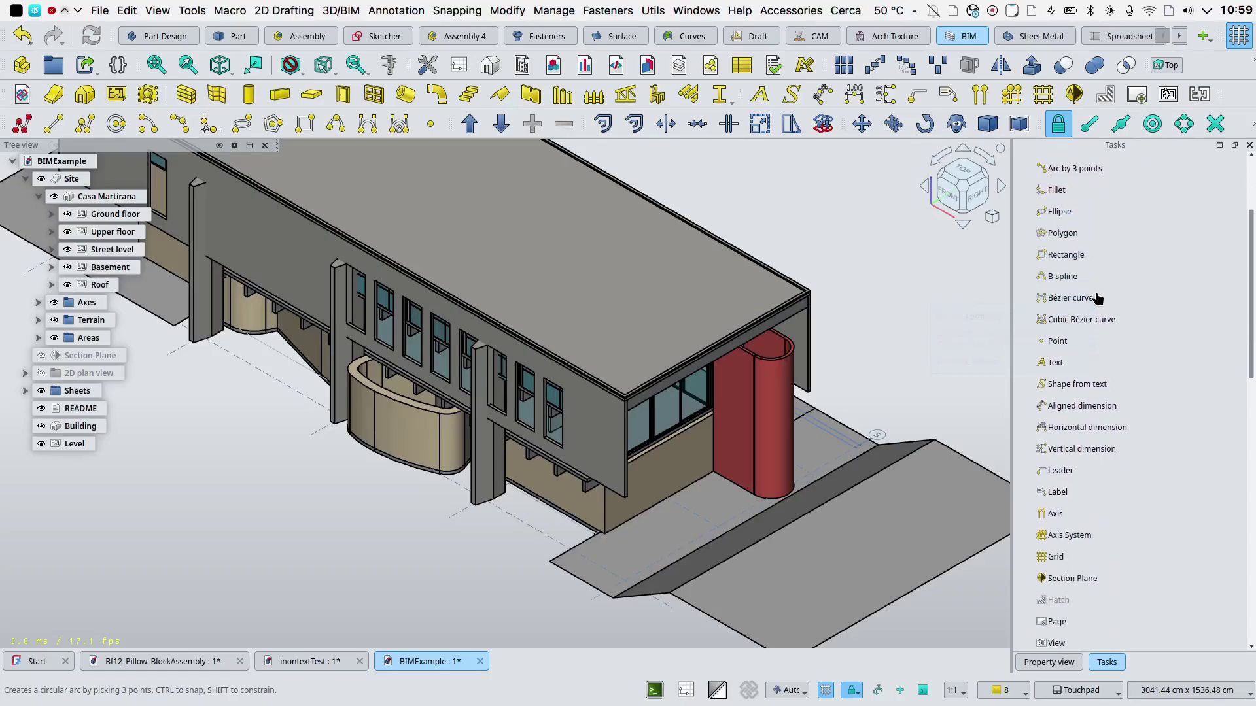
{"action": "scroll", "coordinate": [1097, 298], "scroll_direction": "down", "scroll_amount": 8}
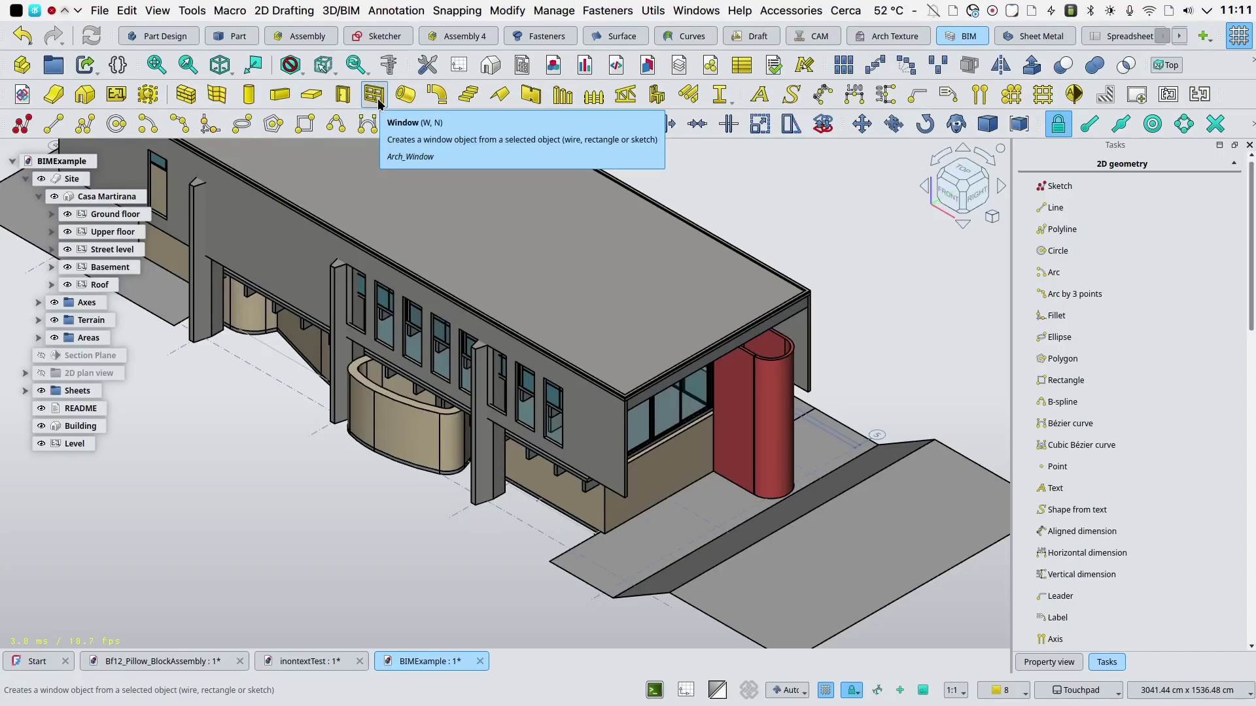
Step: Place a 100 x 210 cm Simple door preset into the wall with the Window tool
{"action": "left_click", "coordinate": [374, 95]}
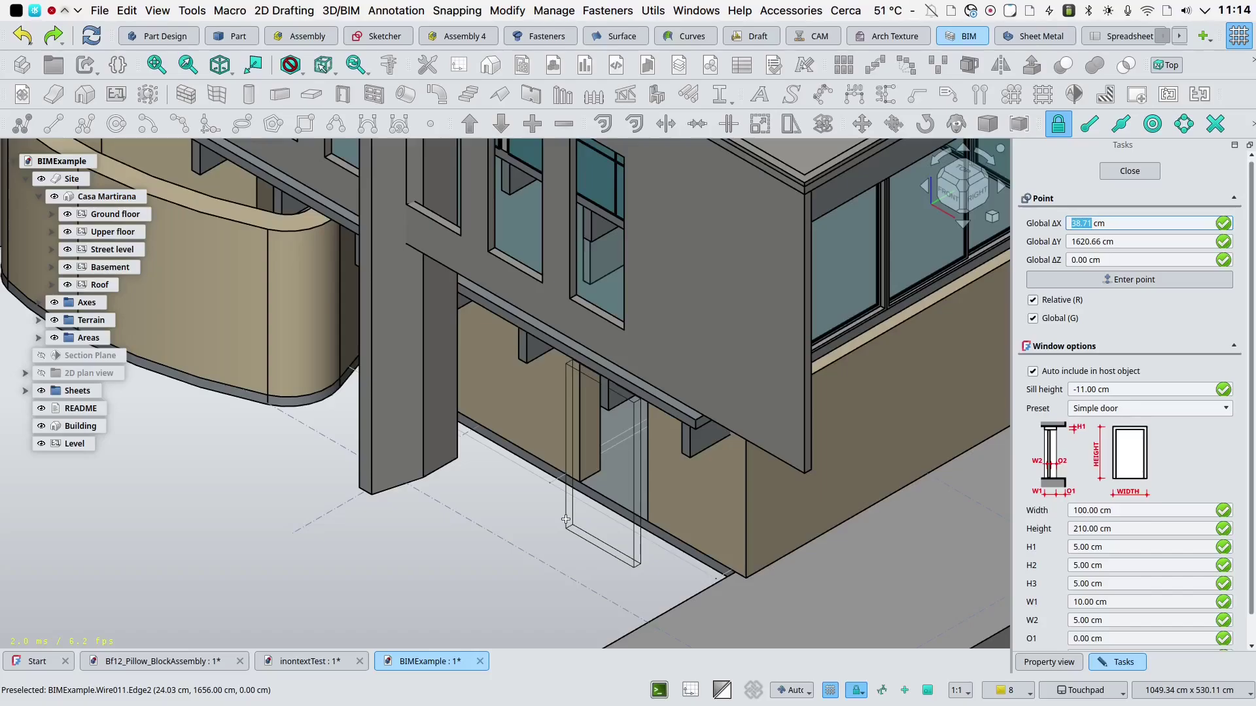
{"action": "scroll", "coordinate": [1155, 436], "scroll_direction": "down", "scroll_amount": 1}
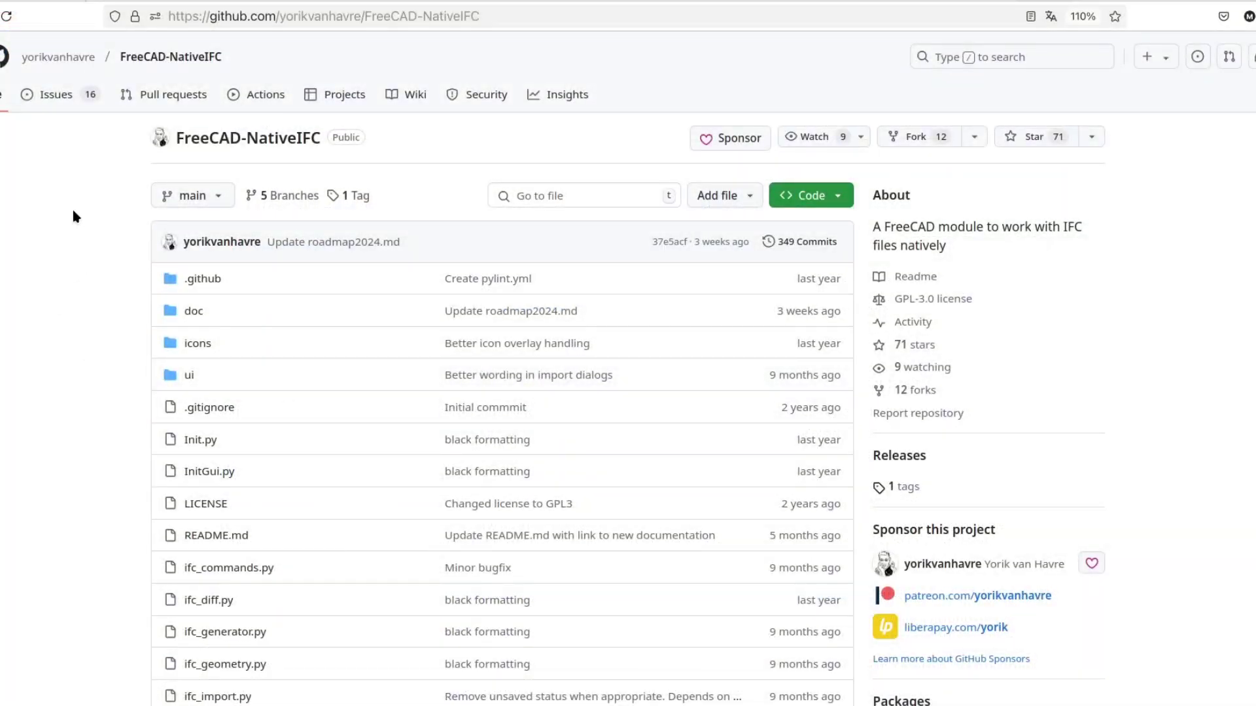
{"action": "scroll", "coordinate": [76, 216], "scroll_direction": "down", "scroll_amount": 8}
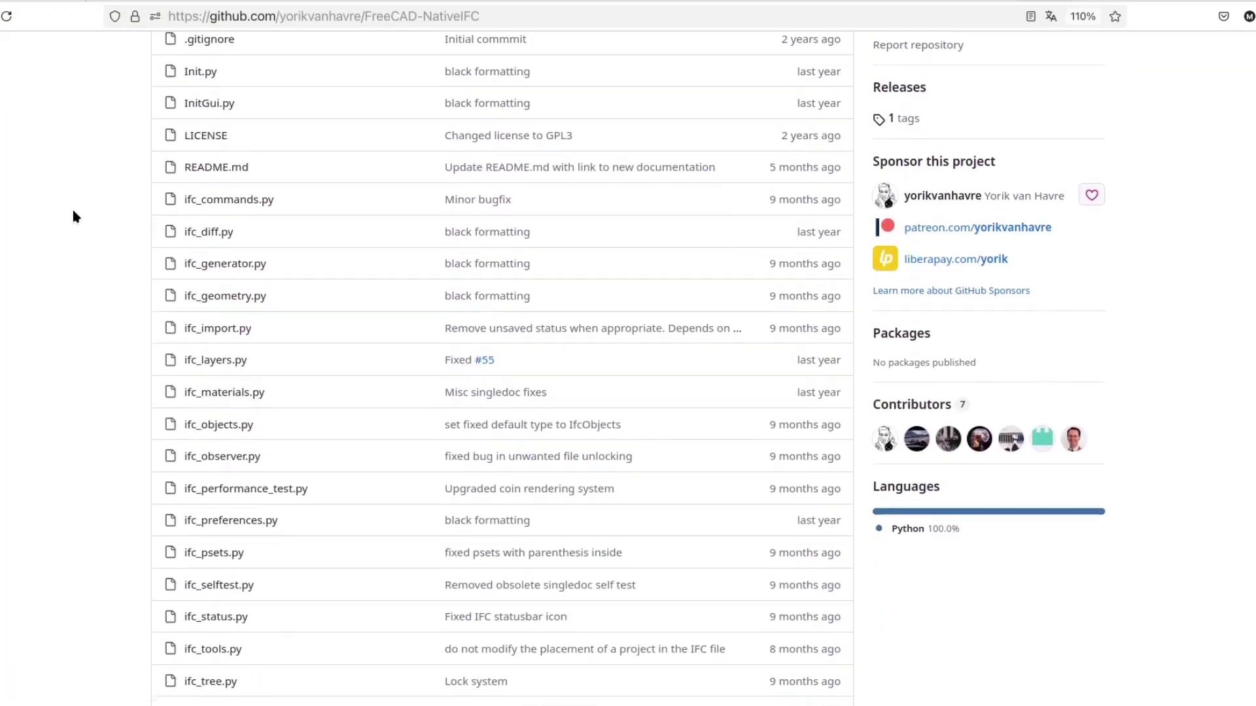
{"action": "scroll", "coordinate": [75, 215], "scroll_direction": "down", "scroll_amount": 9}
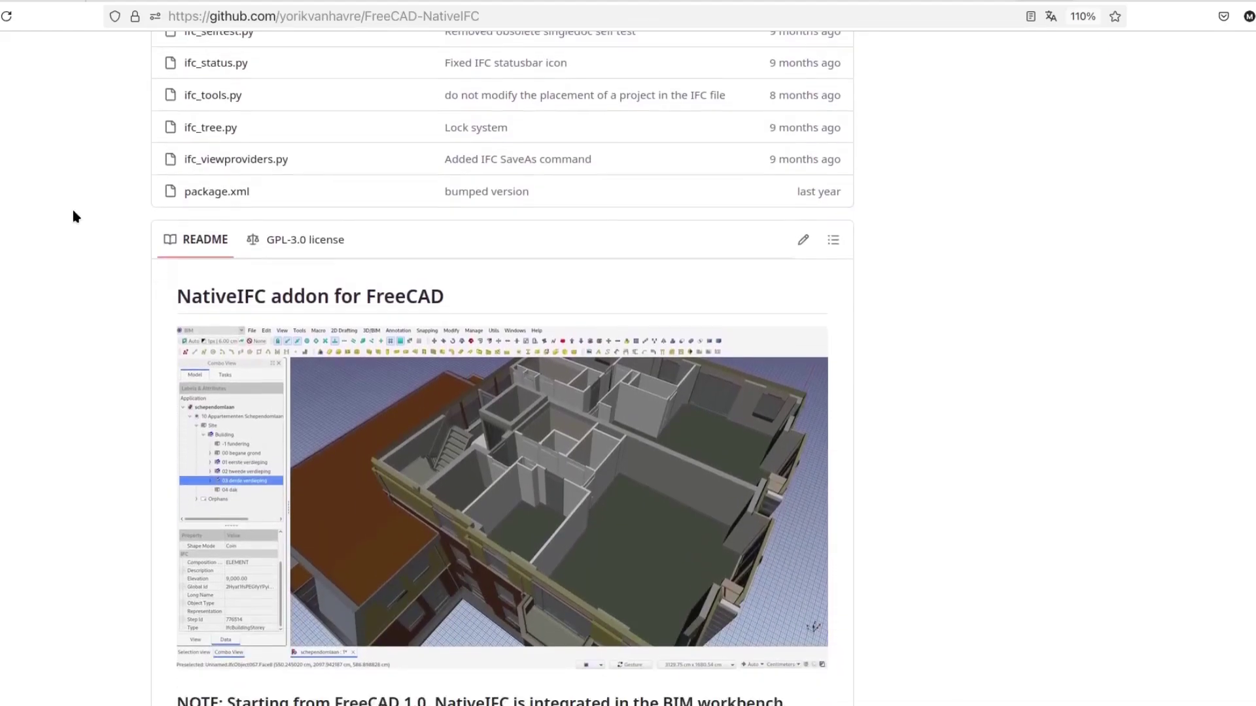
{"action": "scroll", "coordinate": [75, 215], "scroll_direction": "down", "scroll_amount": 10}
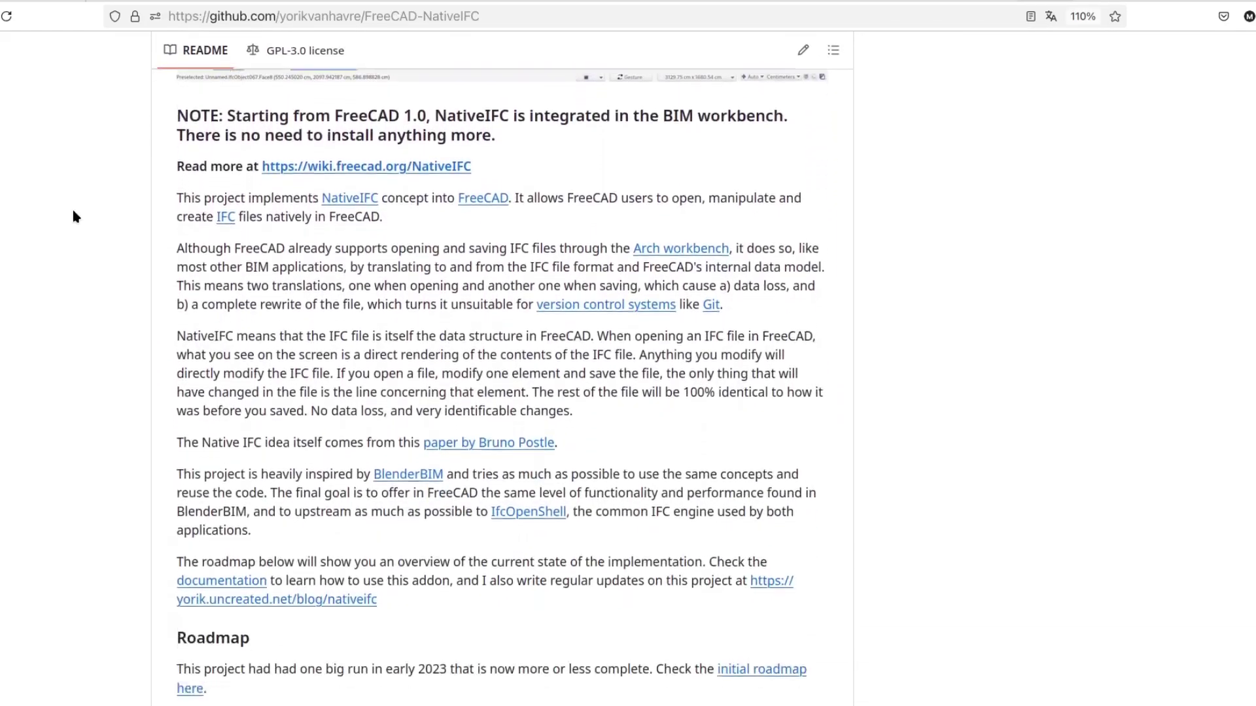
{"action": "scroll", "coordinate": [75, 215], "scroll_direction": "down", "scroll_amount": 10}
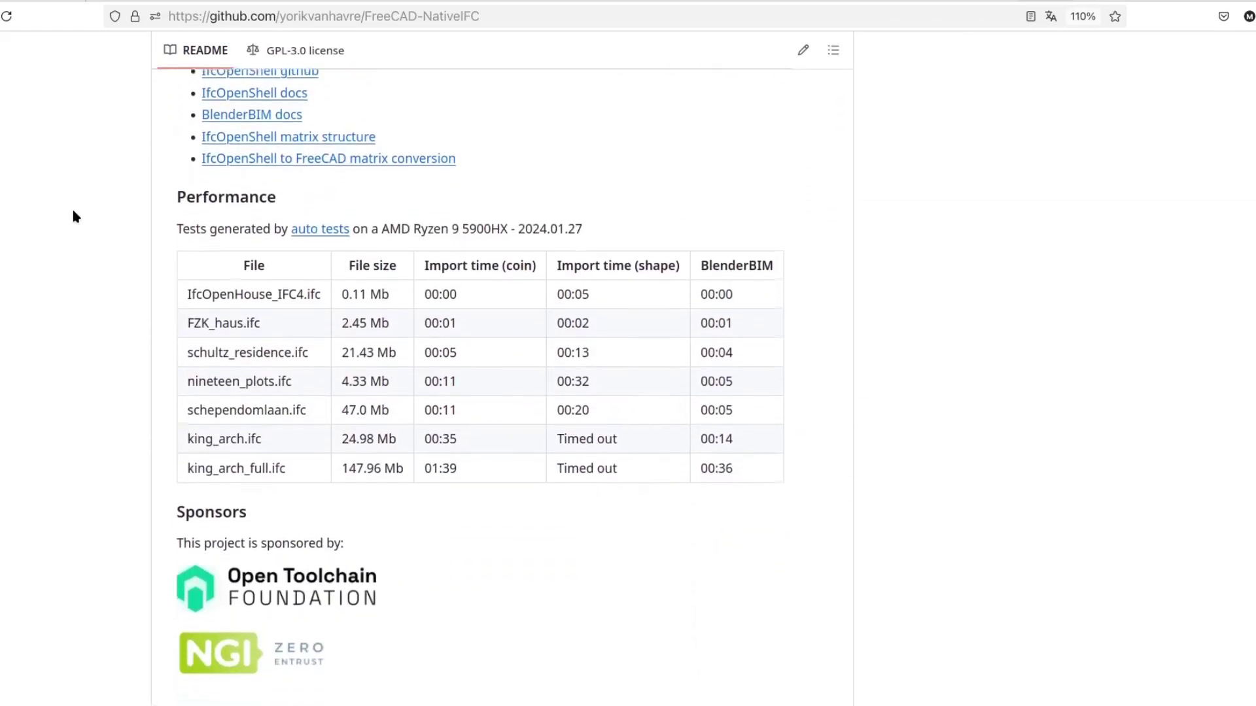
{"action": "scroll", "coordinate": [75, 215], "scroll_direction": "down", "scroll_amount": 2}
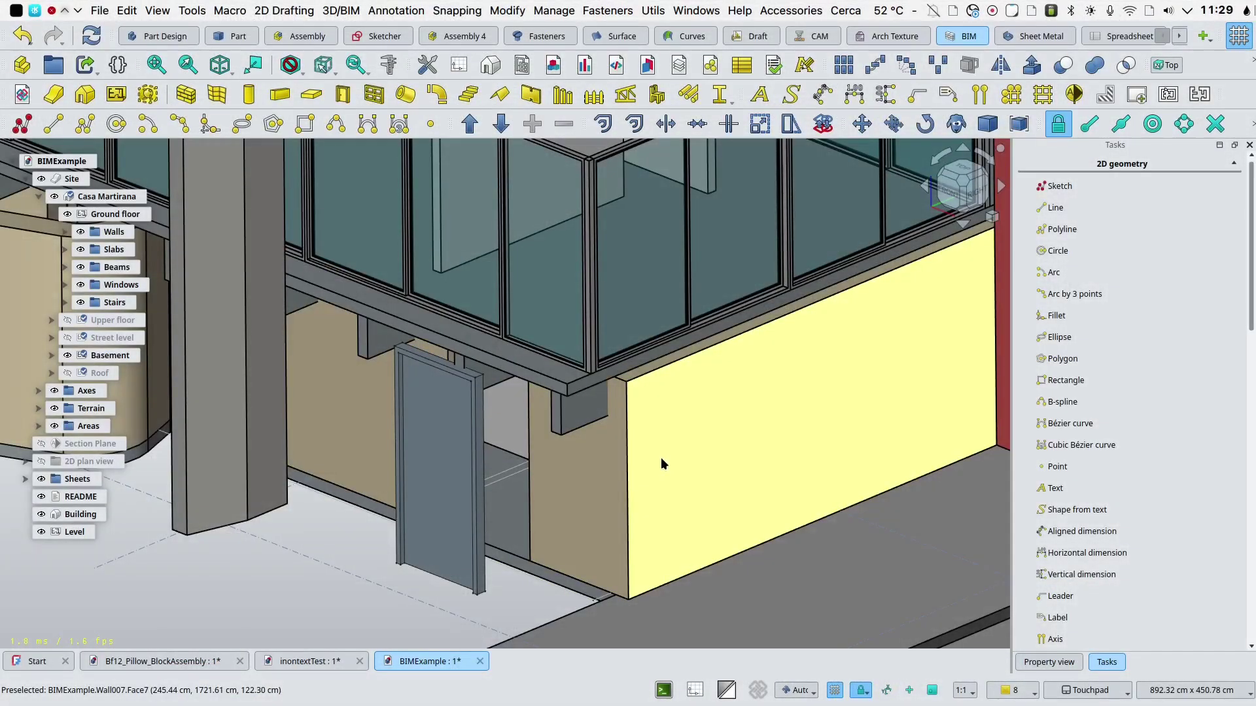
Step: Cut the wall with the small block's face plane on the Front side, then clear the selection
{"action": "left_click", "coordinate": [662, 463]}
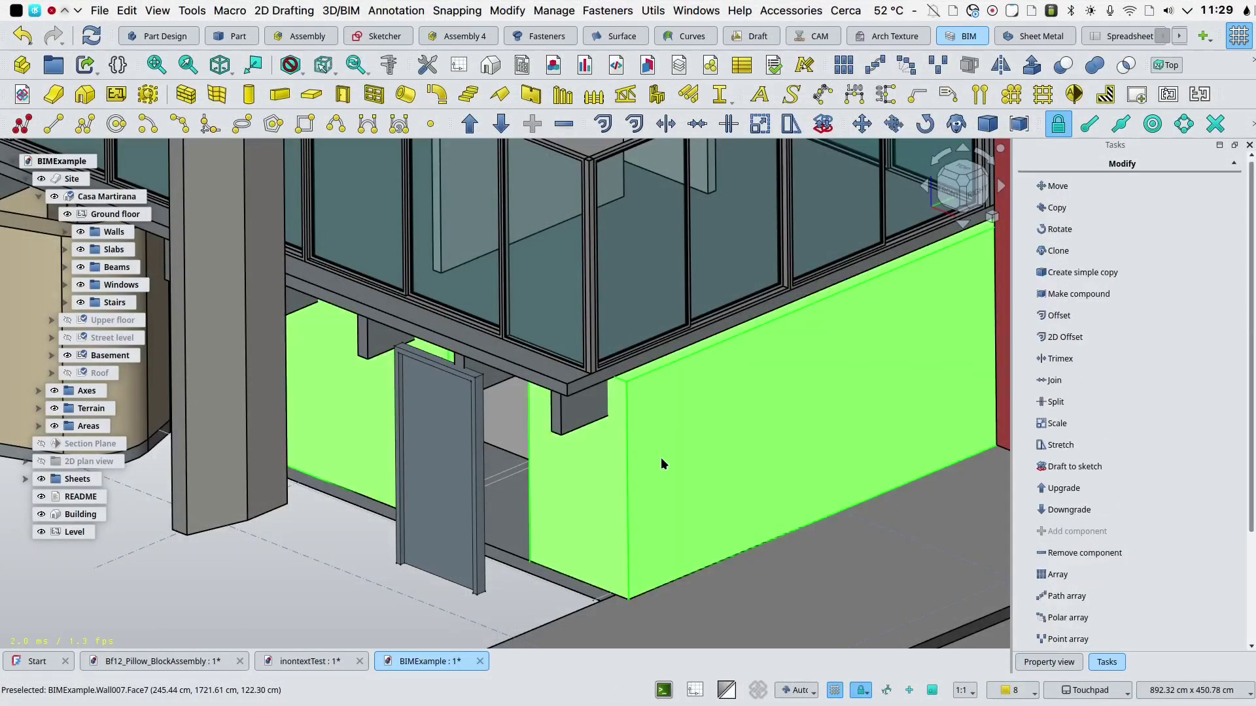
{"action": "left_click", "coordinate": [595, 413], "text": "ctrl"}
{"action": "left_click", "coordinate": [502, 15]}
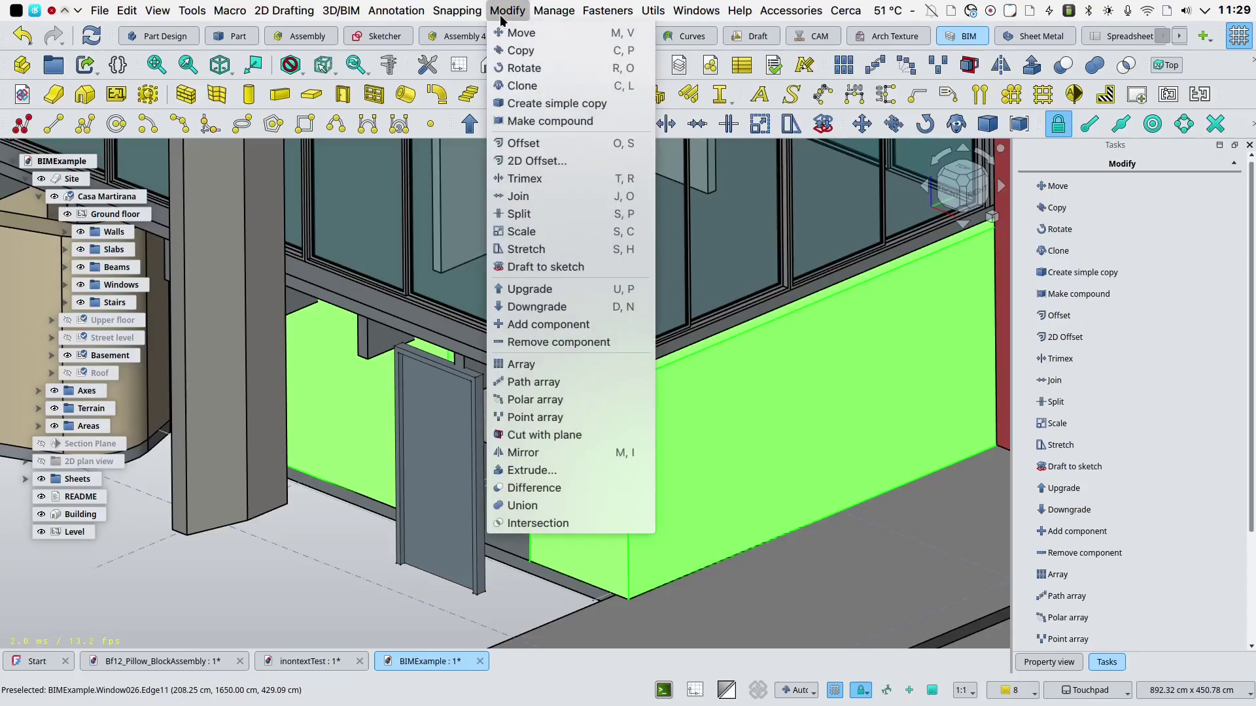
{"action": "left_click", "coordinate": [556, 435]}
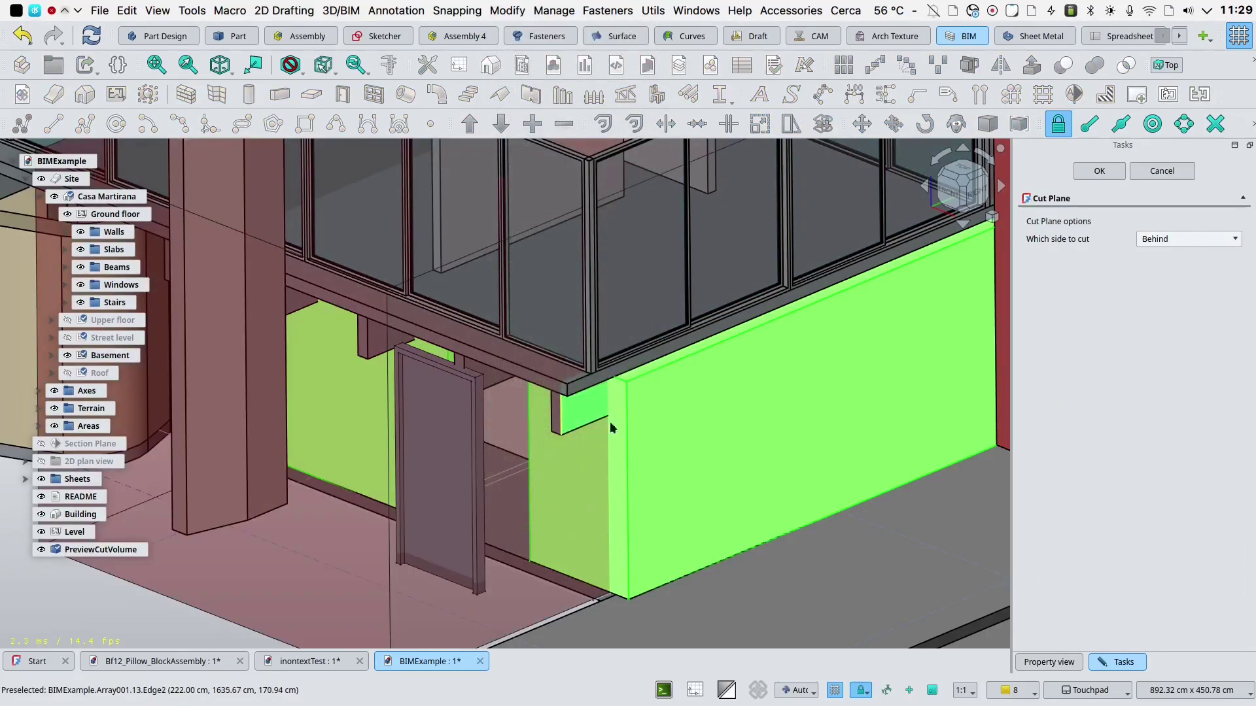
{"action": "left_click", "coordinate": [1151, 243]}
{"action": "left_click", "coordinate": [1151, 260]}
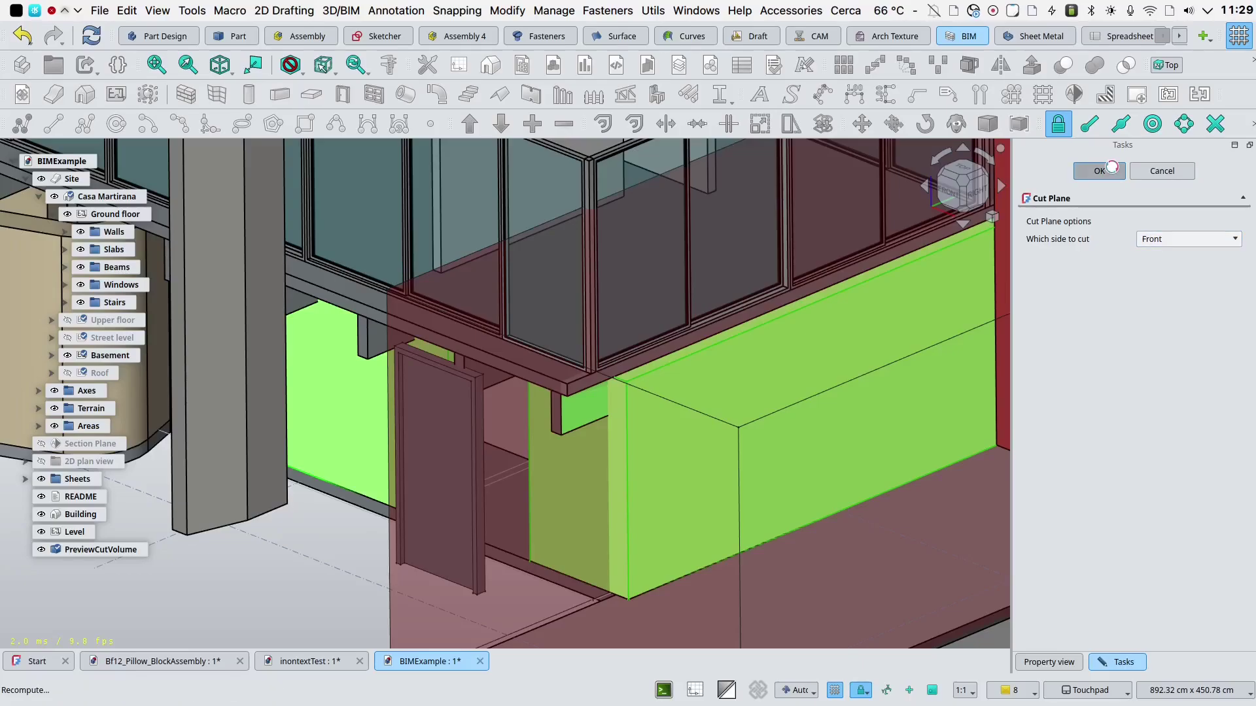
{"action": "left_click", "coordinate": [1112, 169]}
{"action": "left_click", "coordinate": [544, 609]}
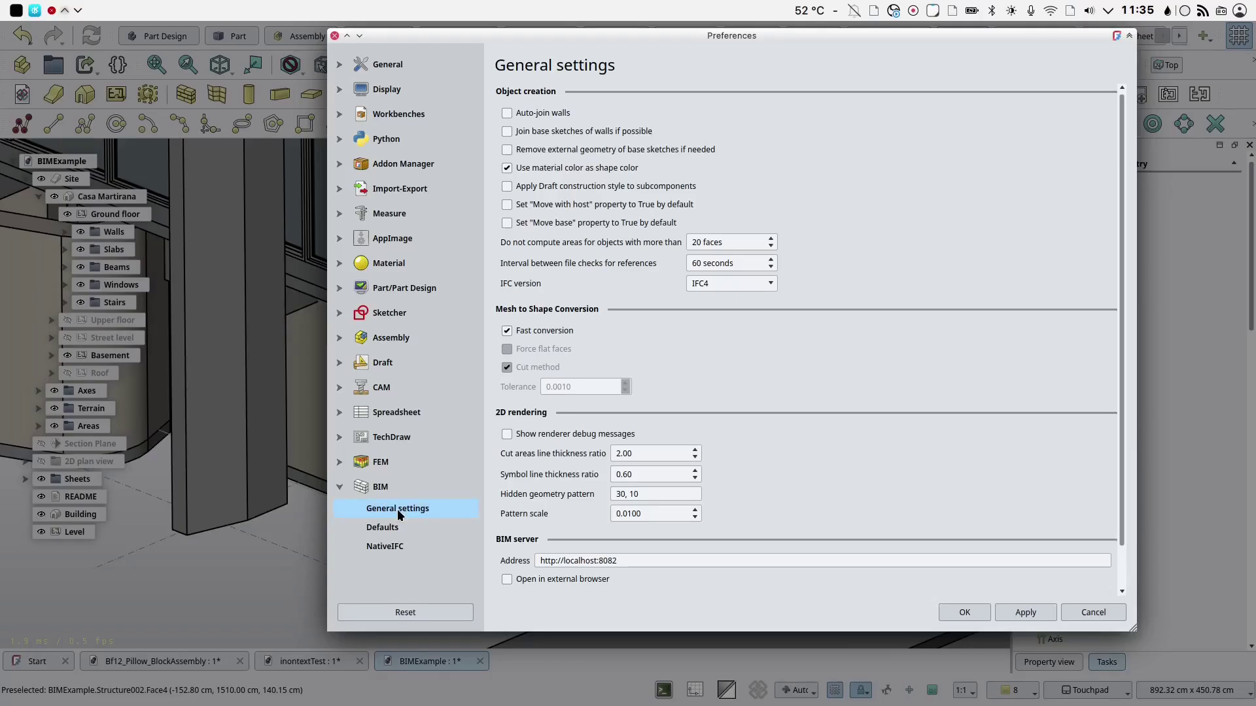
Step: Review the BIM Defaults and NativeIFC preference pages, then close Preferences with OK
{"action": "left_click", "coordinate": [391, 530]}
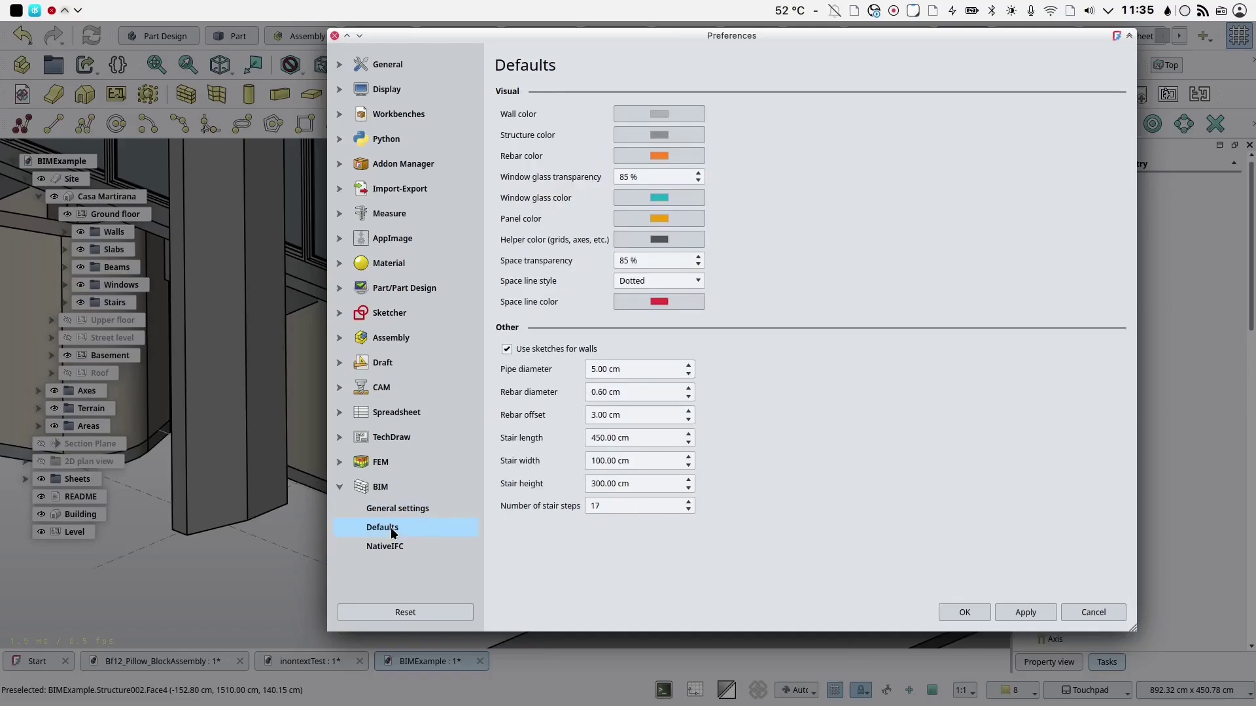
{"action": "left_click", "coordinate": [391, 547]}
{"action": "left_click", "coordinate": [979, 607]}
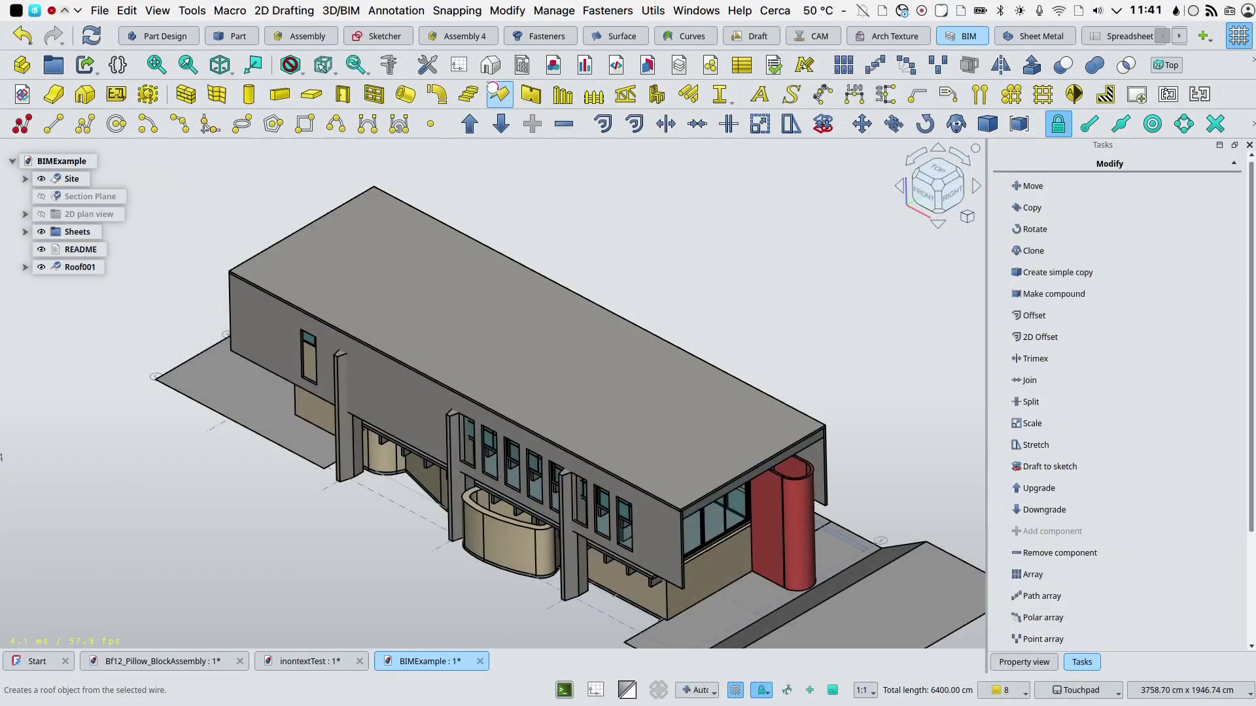
{"action": "left_click", "coordinate": [497, 93]}
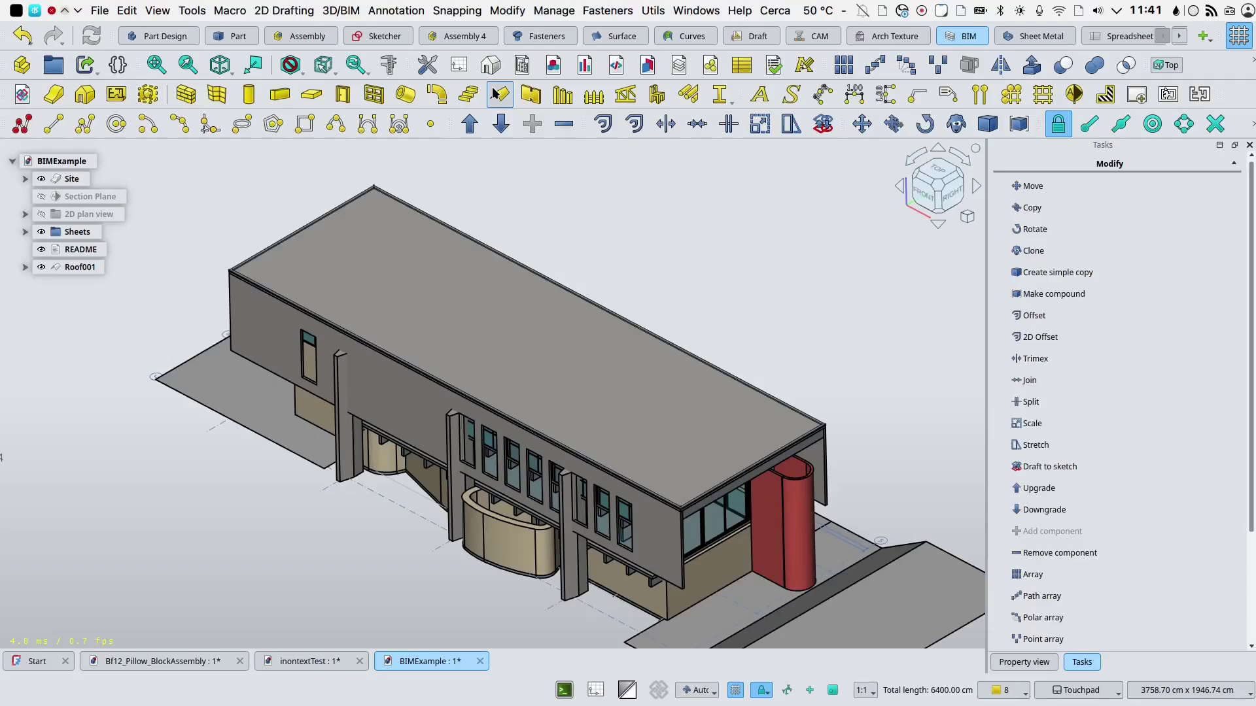
{"action": "double_click", "coordinate": [85, 268]}
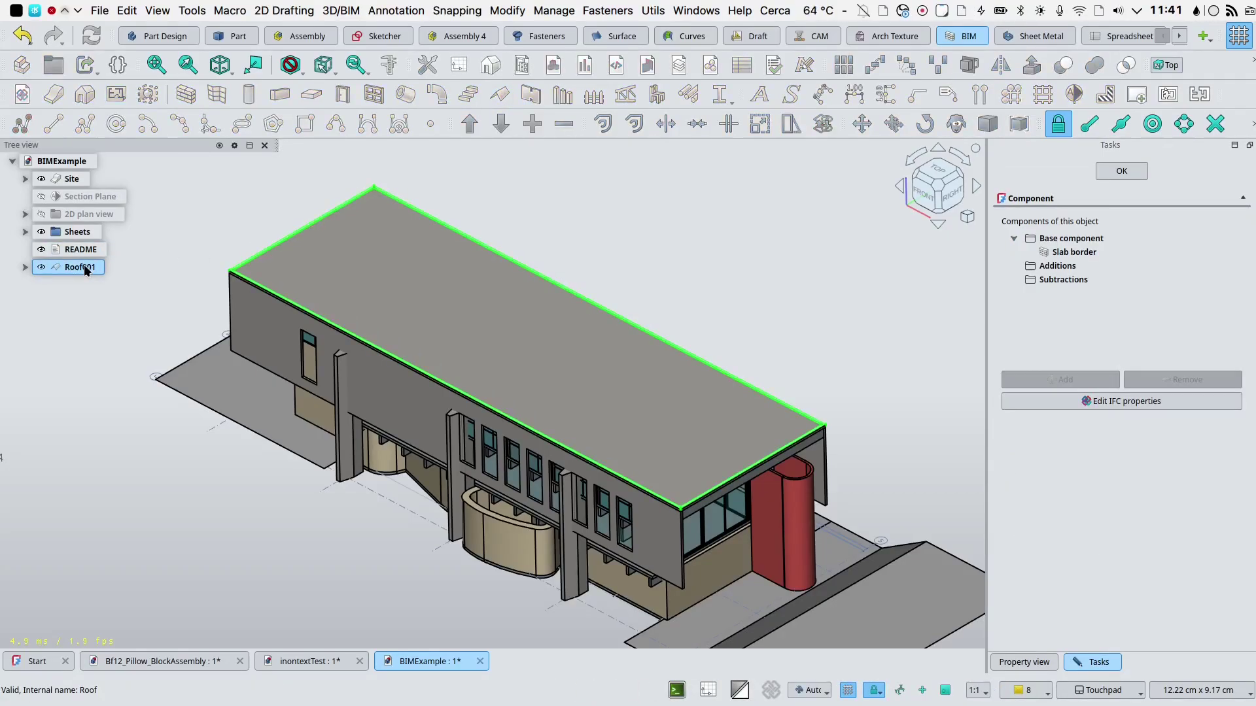
{"action": "left_click", "coordinate": [1079, 252]}
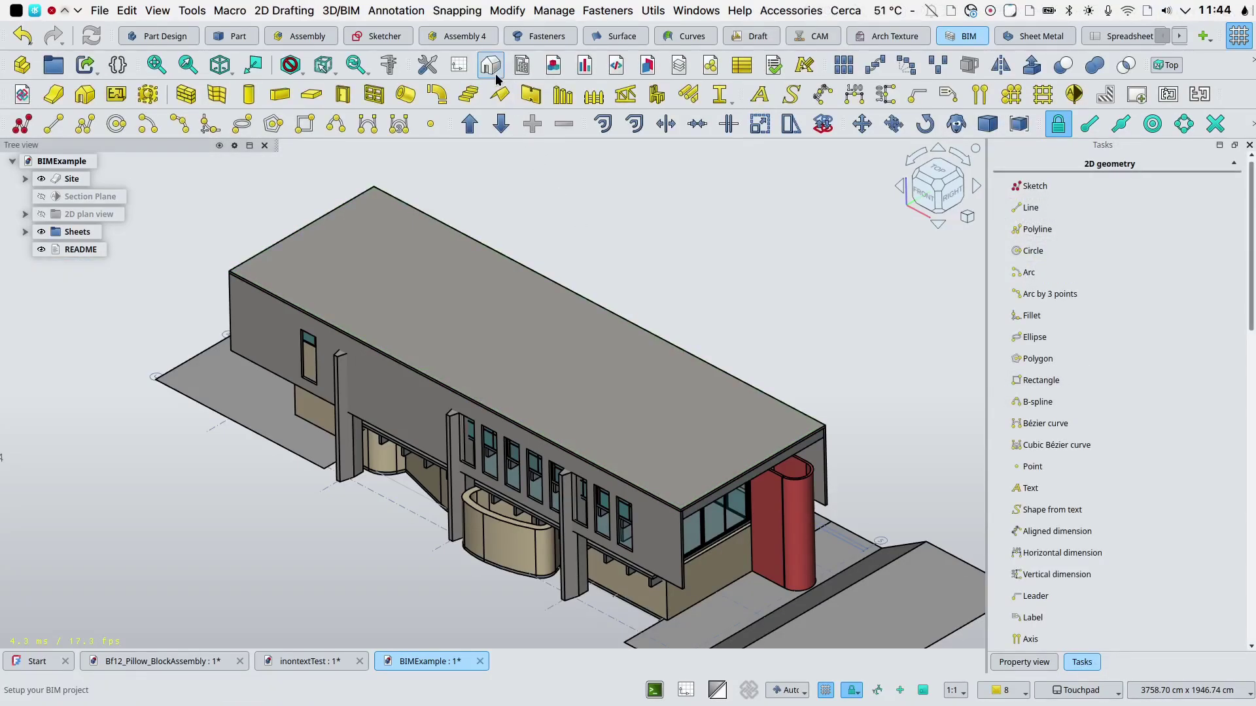
{"action": "left_click", "coordinate": [491, 65]}
{"action": "double_click", "coordinate": [647, 223]}
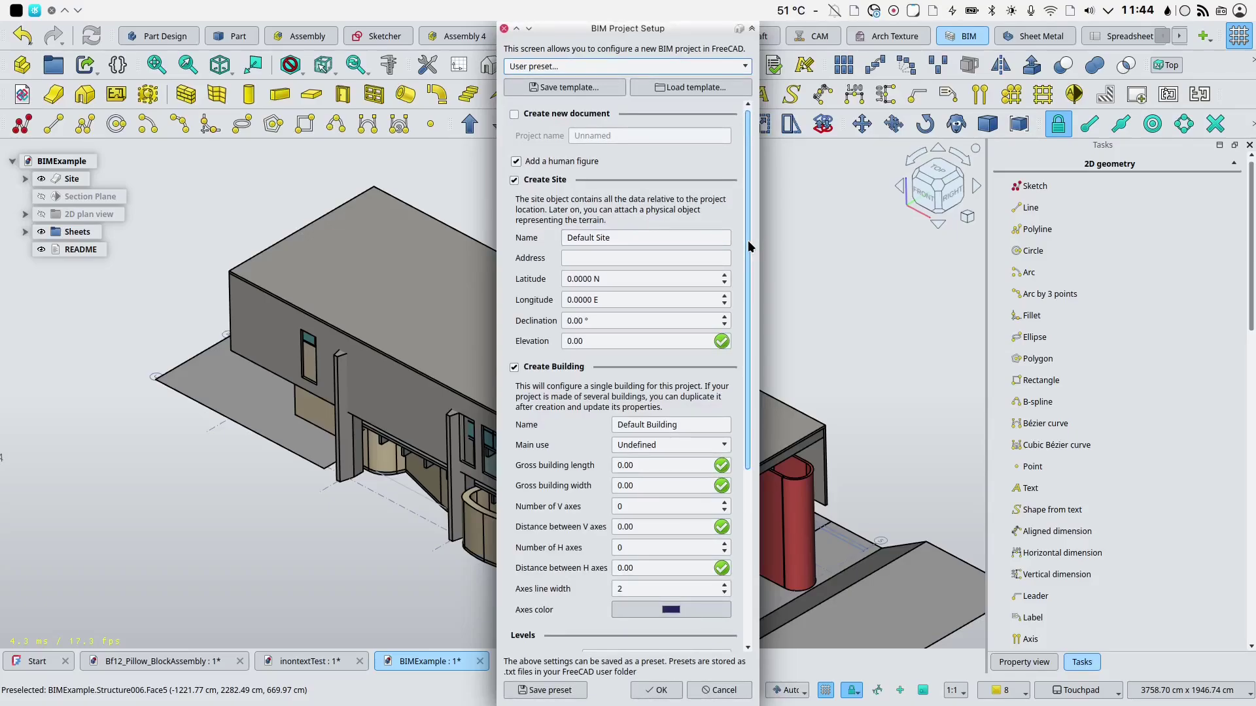
{"action": "scroll", "coordinate": [748, 242], "scroll_direction": "down", "scroll_amount": 6}
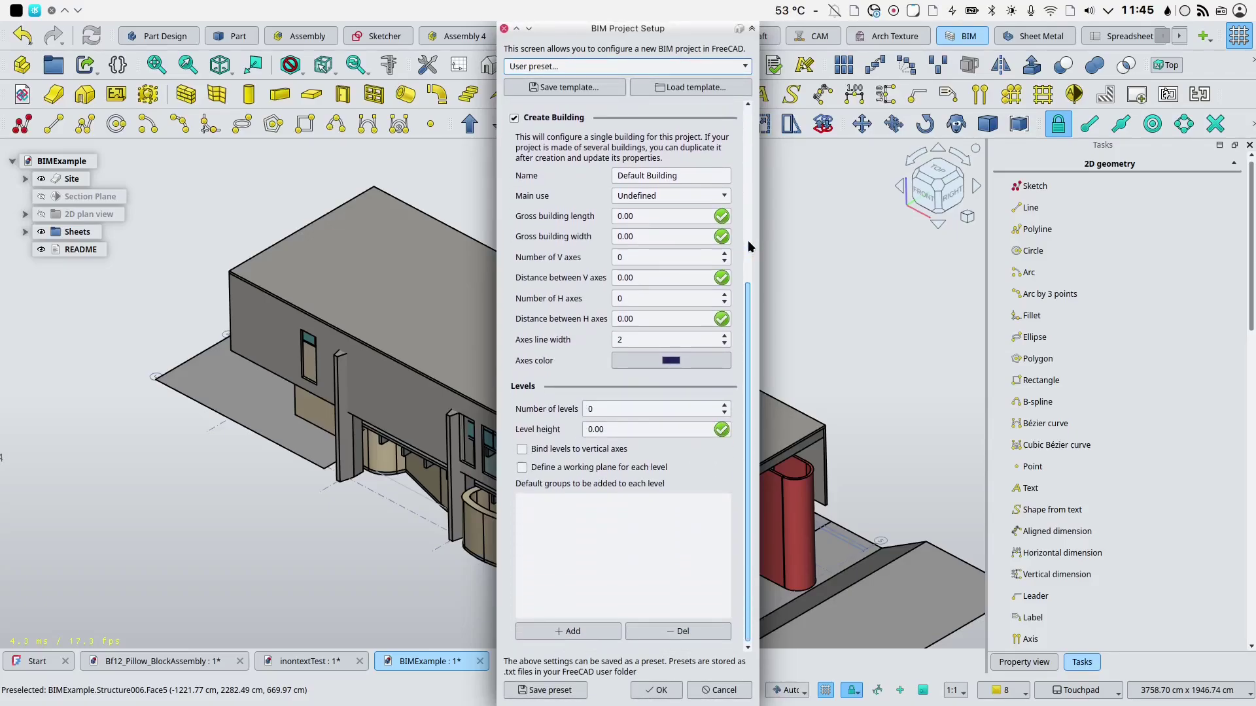
{"action": "left_click", "coordinate": [666, 692]}
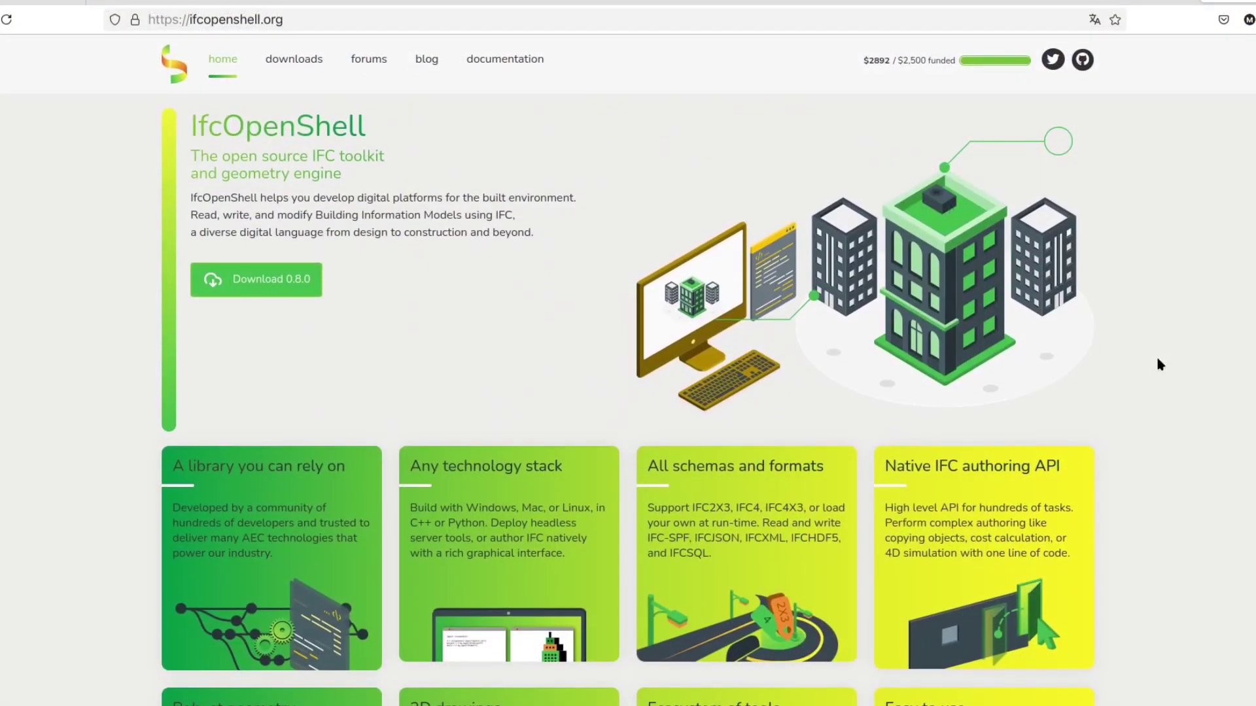
{"action": "scroll", "coordinate": [1158, 361], "scroll_direction": "down", "scroll_amount": 4}
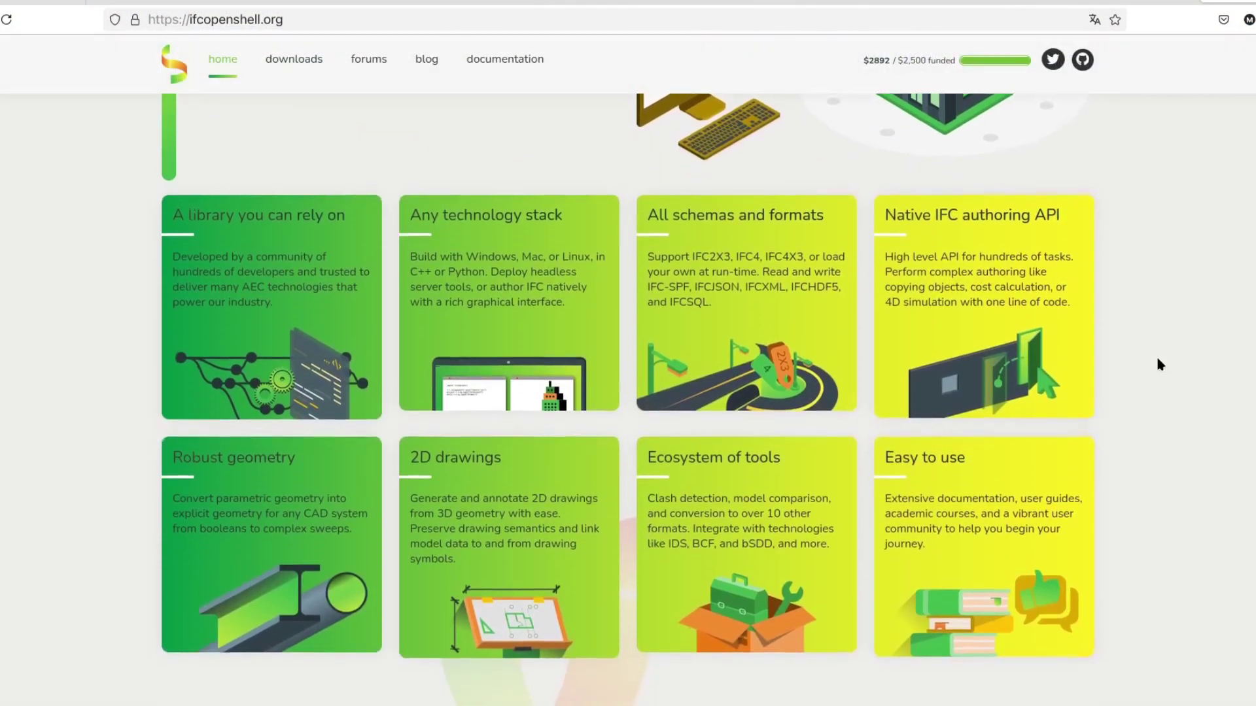
{"action": "scroll", "coordinate": [1158, 363], "scroll_direction": "down", "scroll_amount": 5}
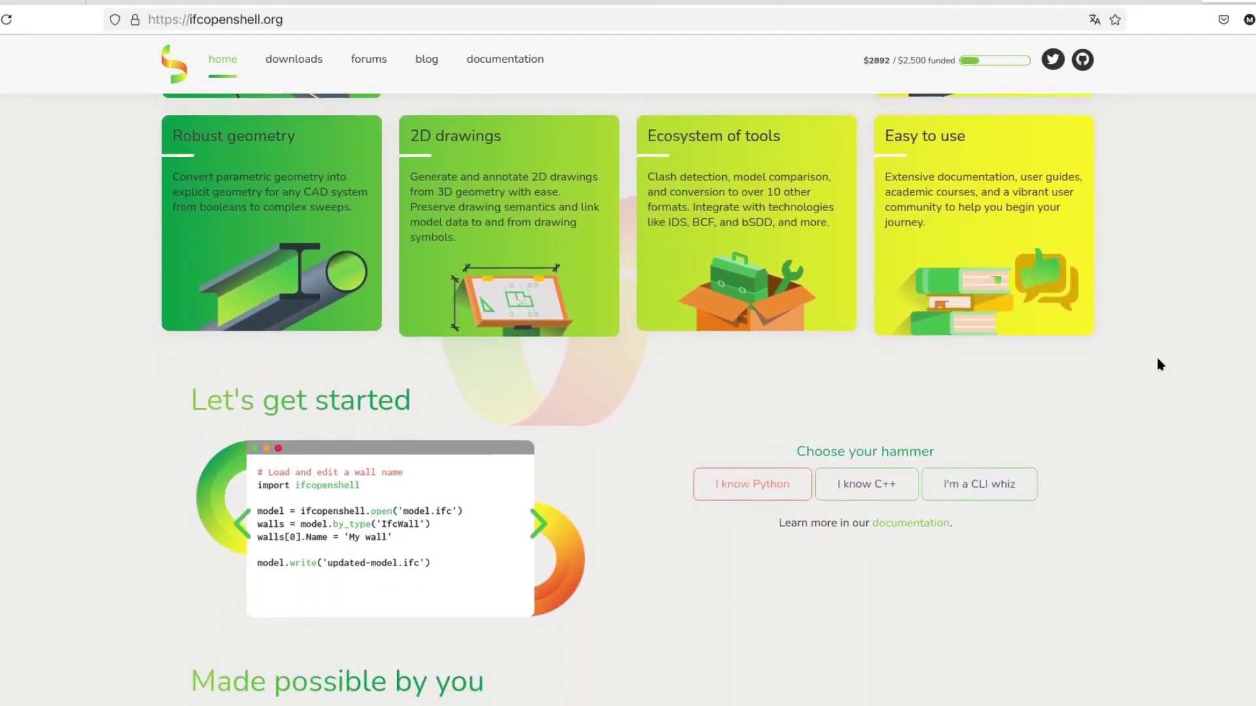
{"action": "scroll", "coordinate": [1158, 361], "scroll_direction": "down", "scroll_amount": 5}
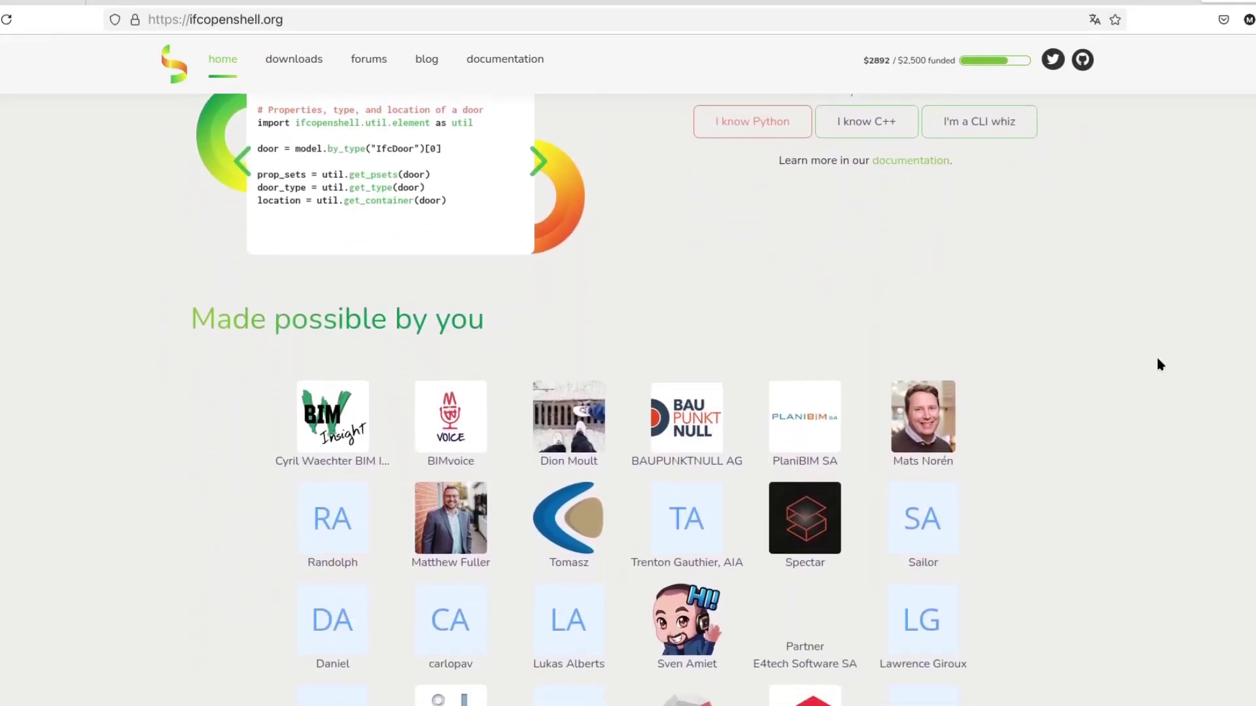
{"action": "scroll", "coordinate": [1159, 364], "scroll_direction": "down", "scroll_amount": 5}
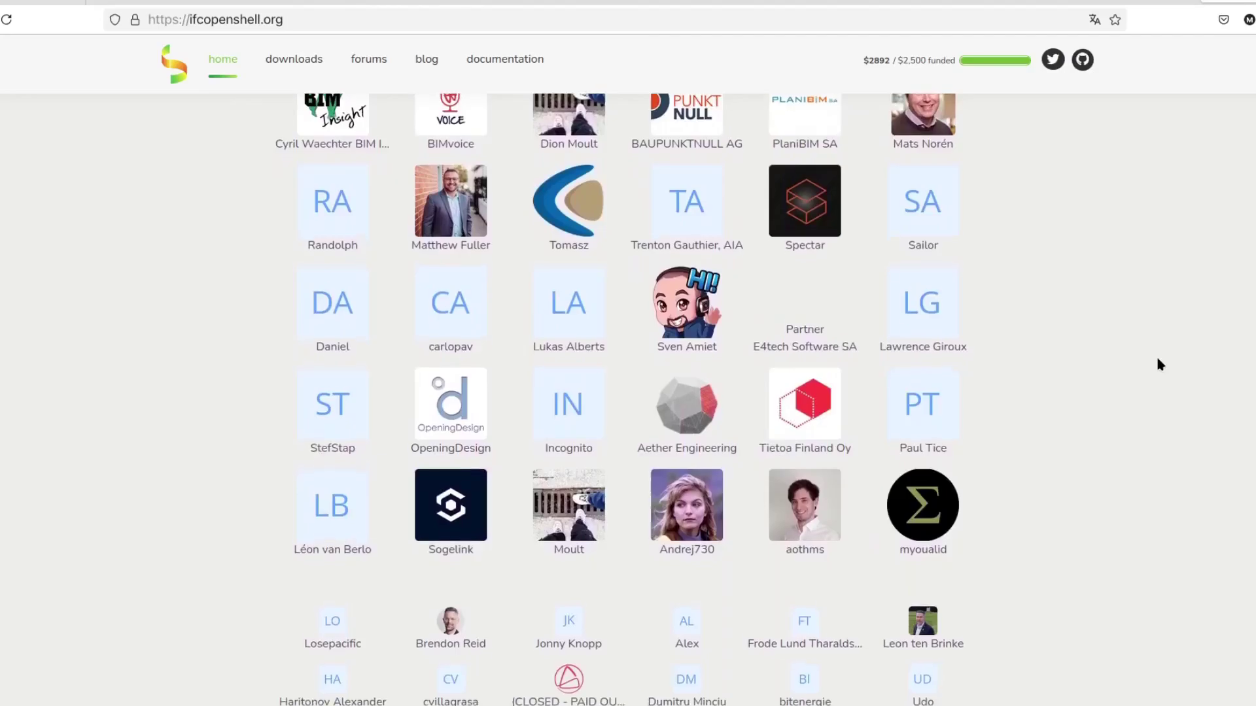
{"action": "scroll", "coordinate": [1160, 364], "scroll_direction": "down", "scroll_amount": 4}
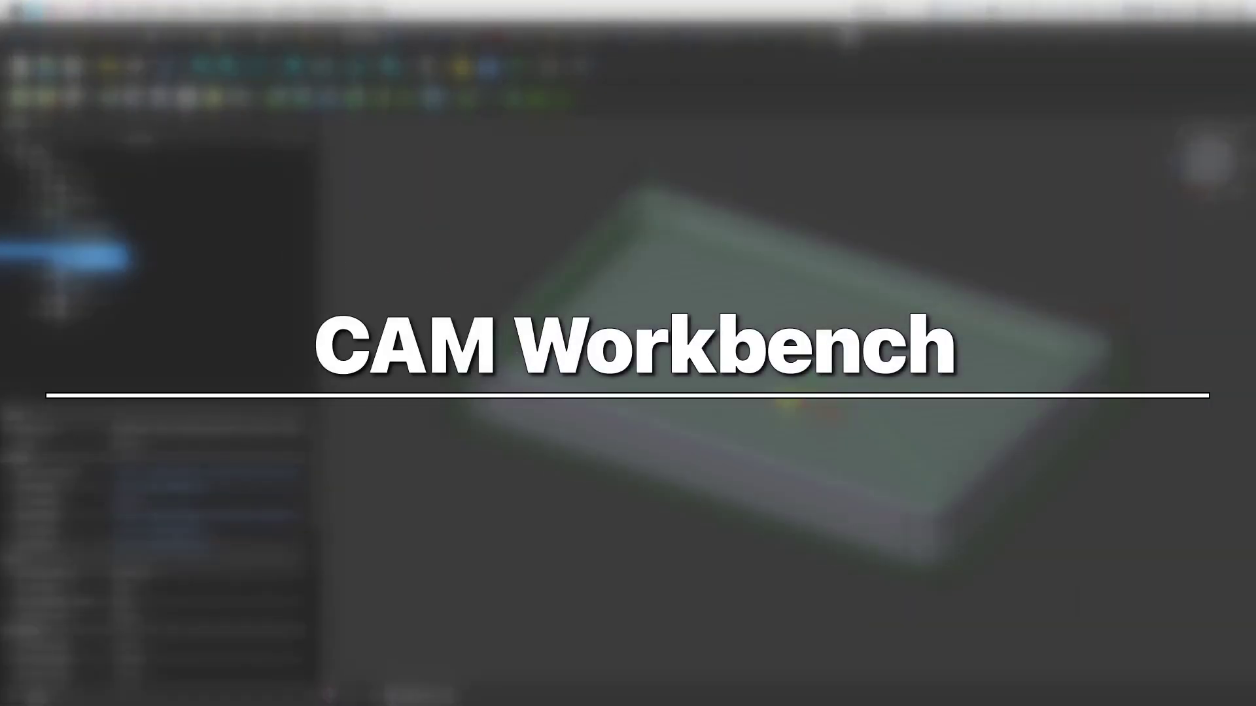
Step: Run the toolpath simulator at medium accuracy
{"action": "left_click", "coordinate": [161, 98]}
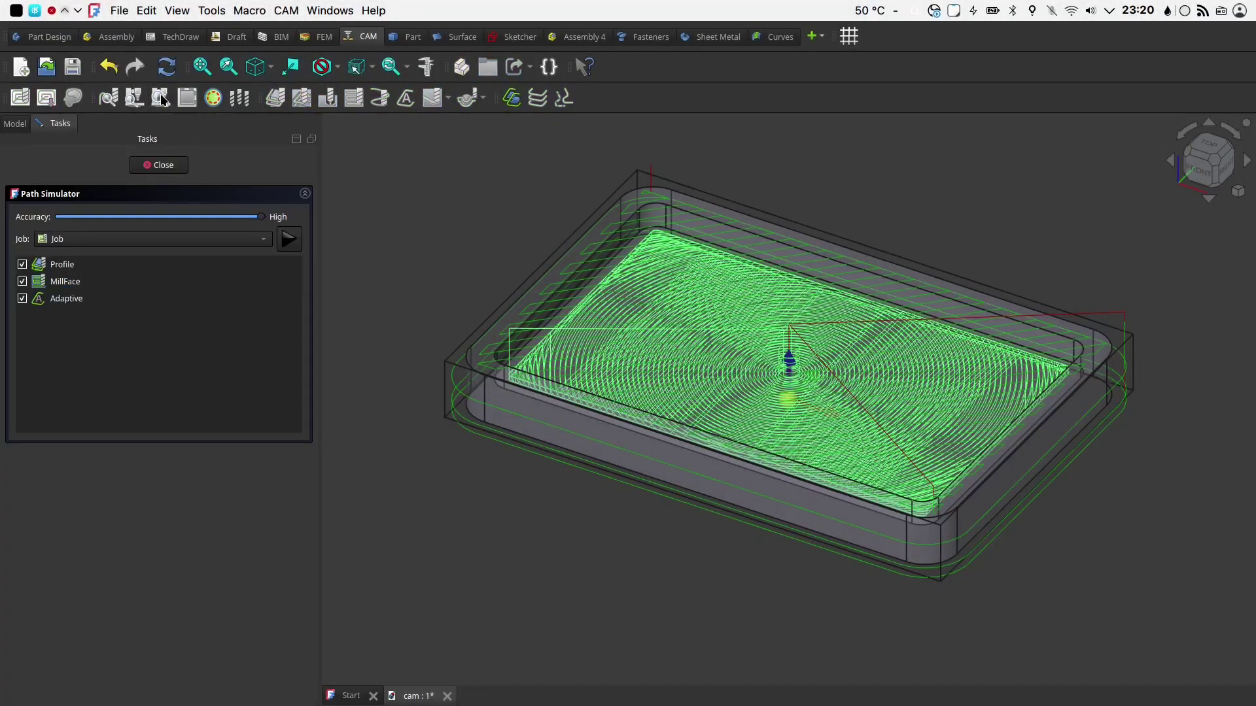
{"action": "left_click_drag", "start_coordinate": [261, 217], "coordinate": [171, 216]}
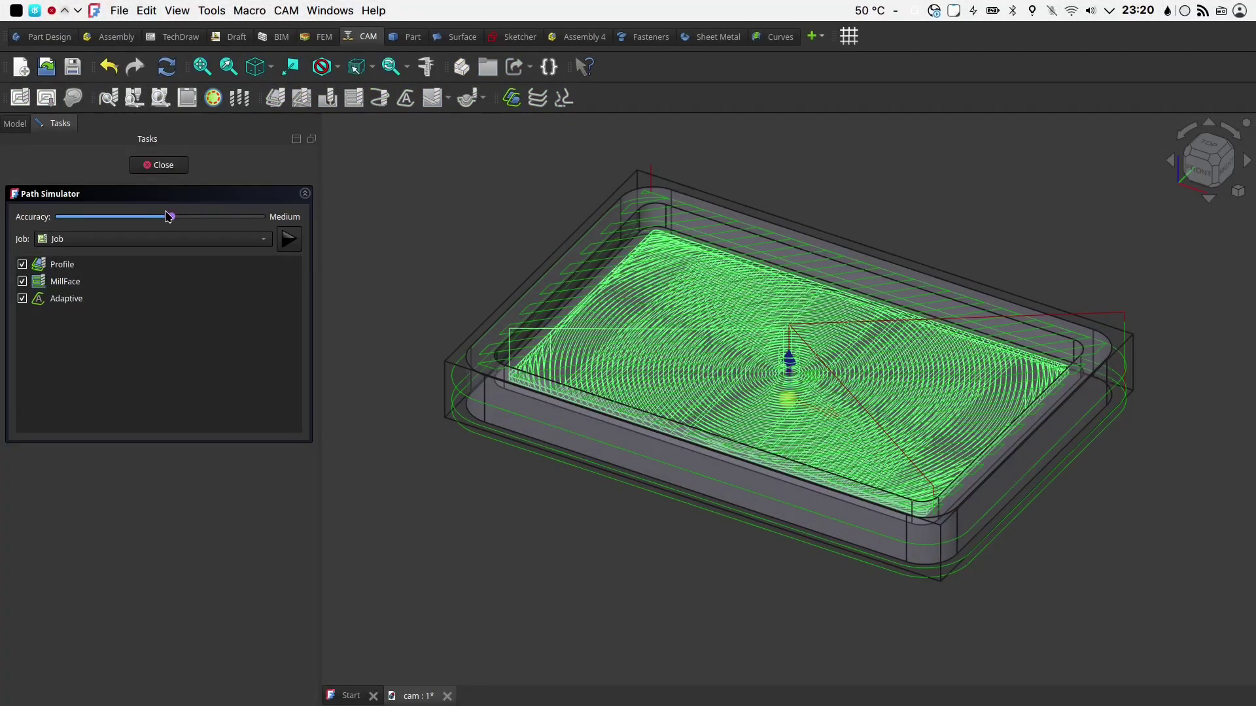
{"action": "left_click", "coordinate": [289, 240]}
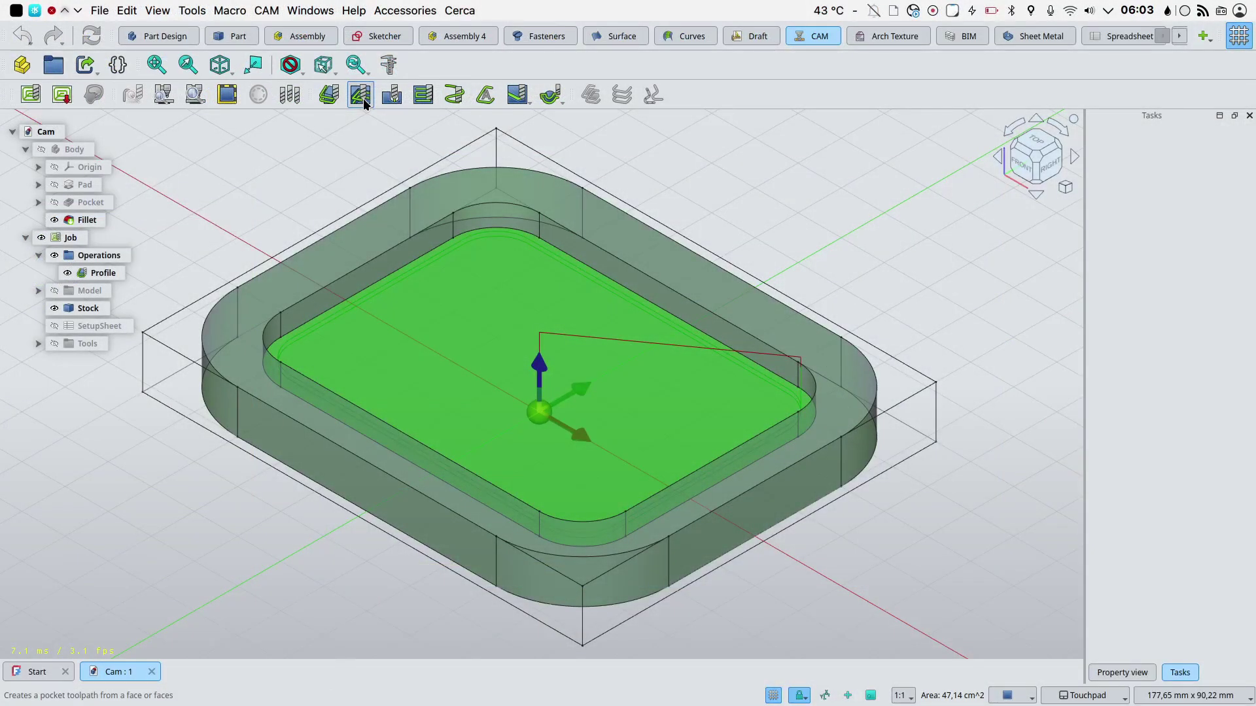
Step: Add a pocket operation using rest machining and conventional cut mode, then simulate the job at X10
{"action": "left_click", "coordinate": [360, 96]}
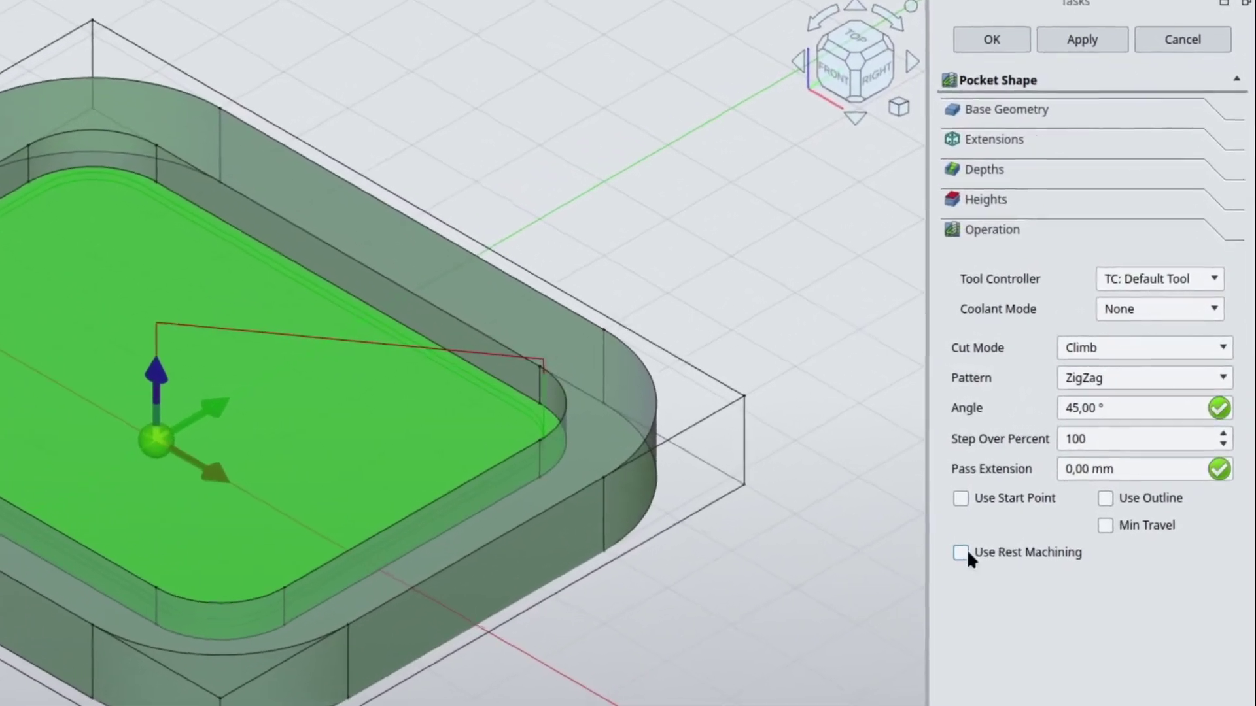
{"action": "left_click", "coordinate": [1058, 488]}
{"action": "left_click", "coordinate": [1102, 352]}
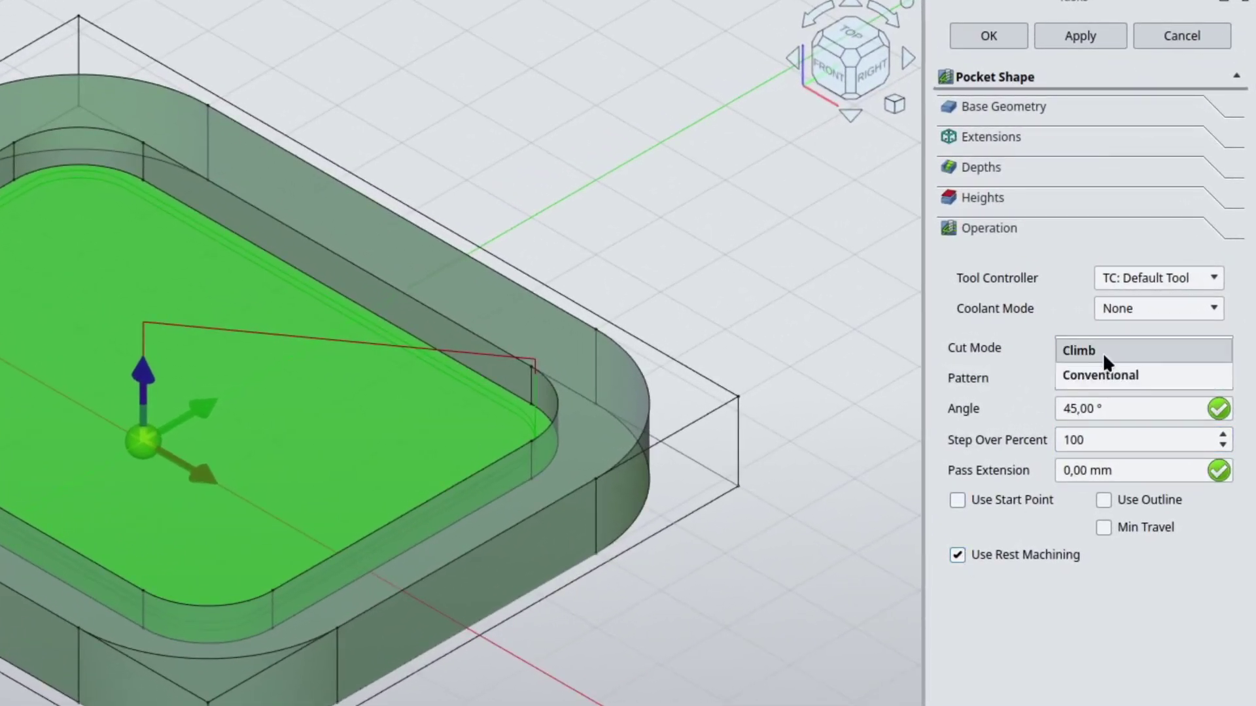
{"action": "left_click", "coordinate": [1104, 379]}
{"action": "left_click", "coordinate": [1080, 35]}
{"action": "left_click", "coordinate": [989, 35]}
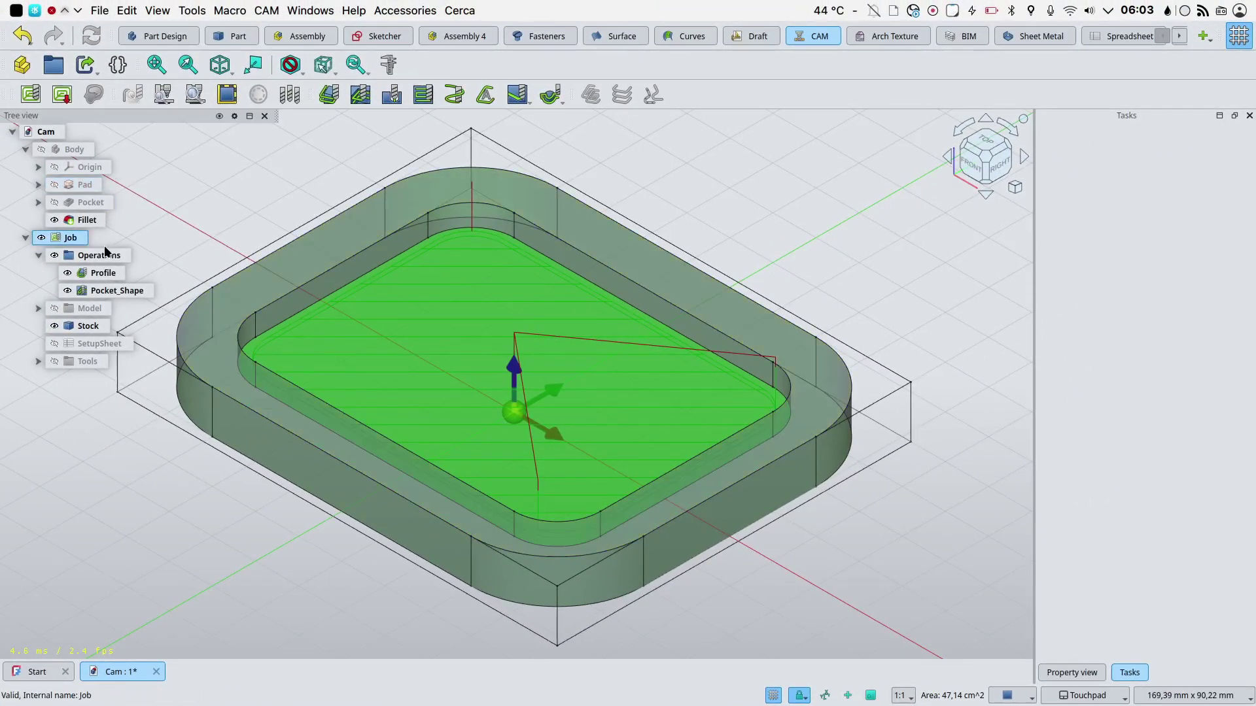
{"action": "left_click", "coordinate": [192, 85]}
{"action": "left_click", "coordinate": [454, 554]}
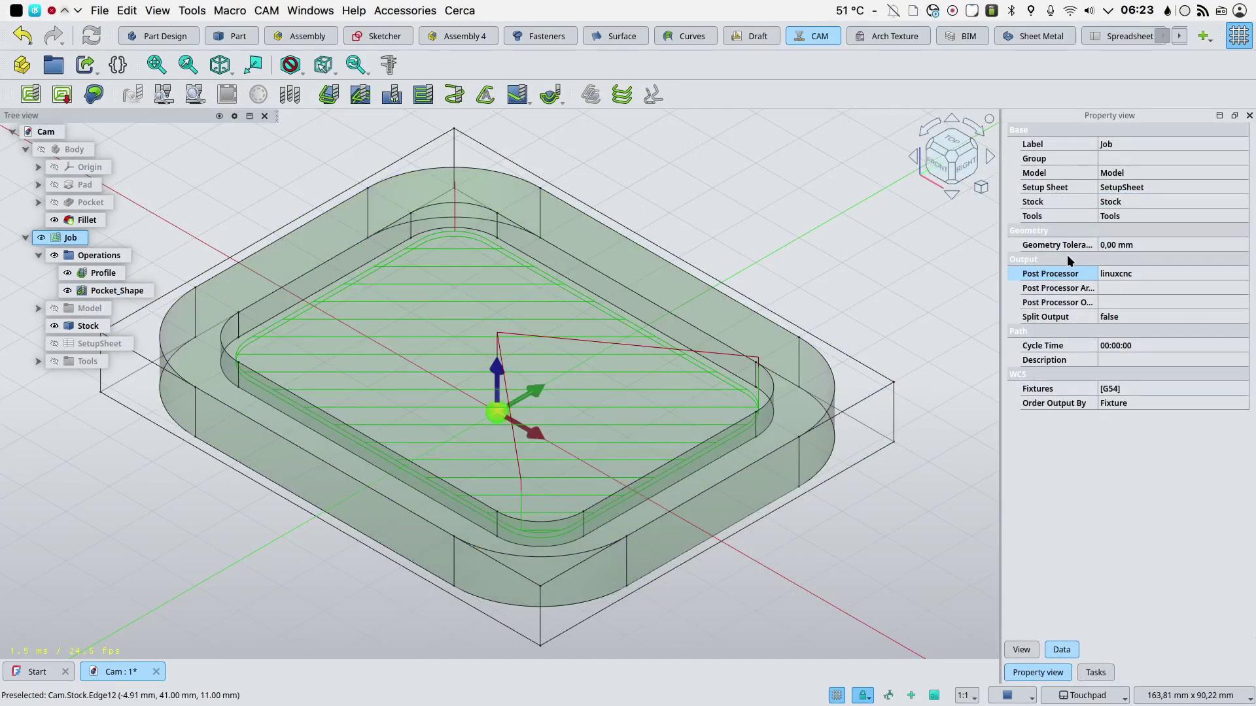
Step: Set the job's post processor to centroid
{"action": "left_click", "coordinate": [1125, 272]}
{"action": "left_click", "coordinate": [1125, 272]}
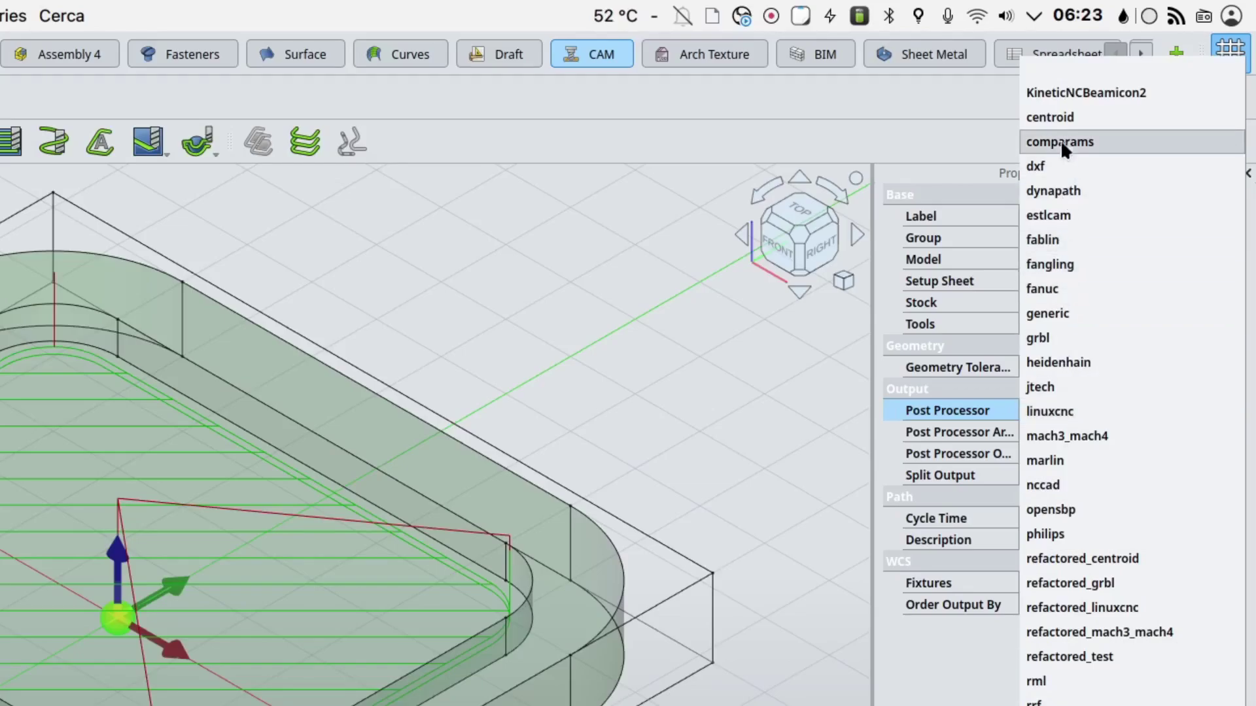
{"action": "left_click", "coordinate": [1064, 117]}
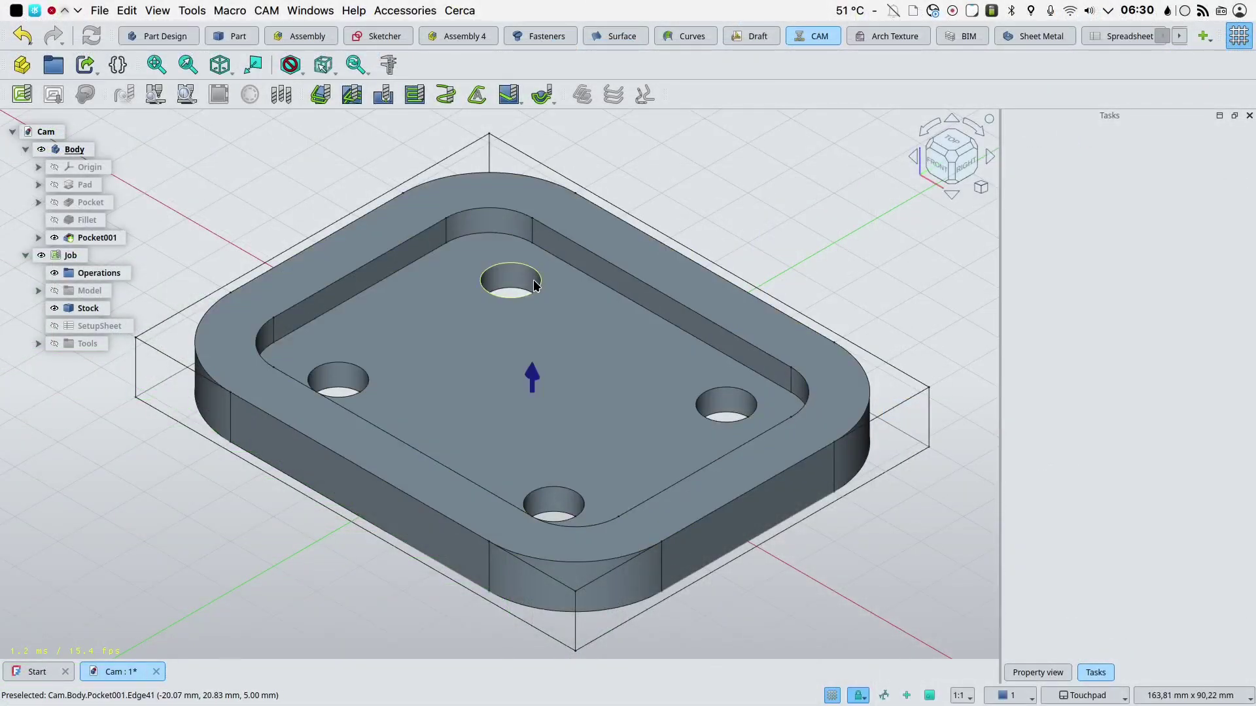
Step: Add a Drilling operation on the top hole edge with feed retract enabled
{"action": "left_click", "coordinate": [537, 282]}
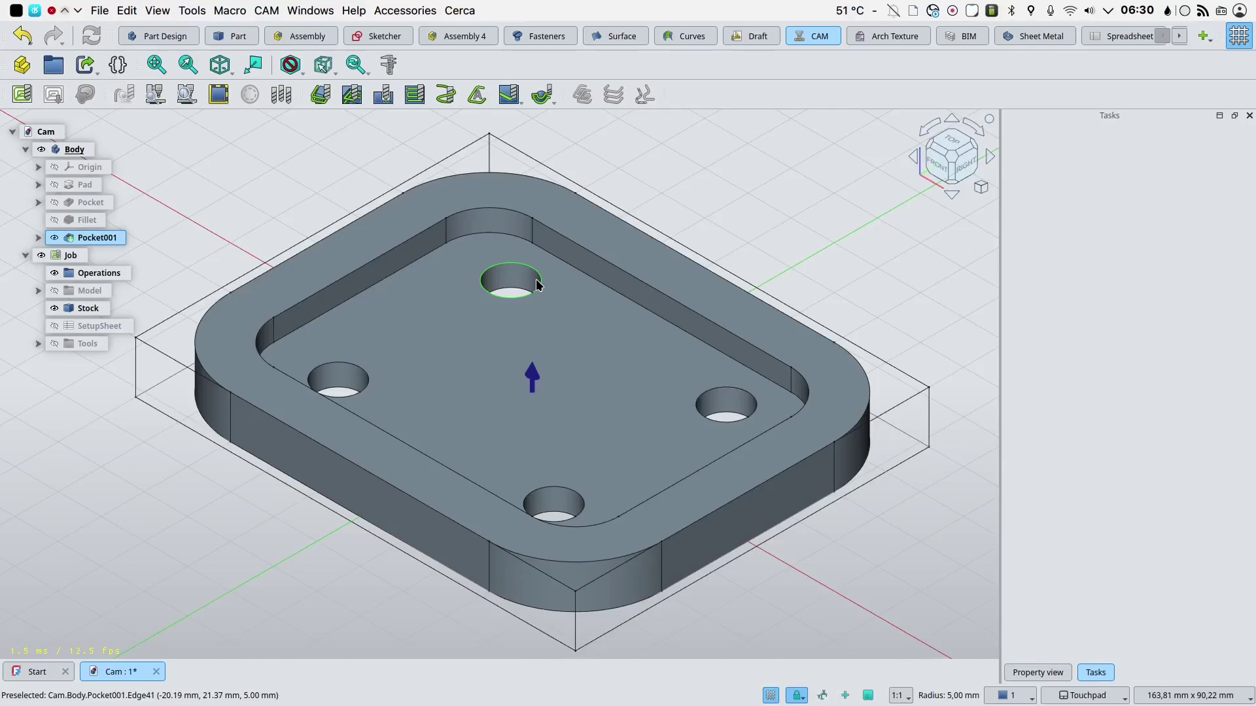
{"action": "left_click", "coordinate": [382, 95]}
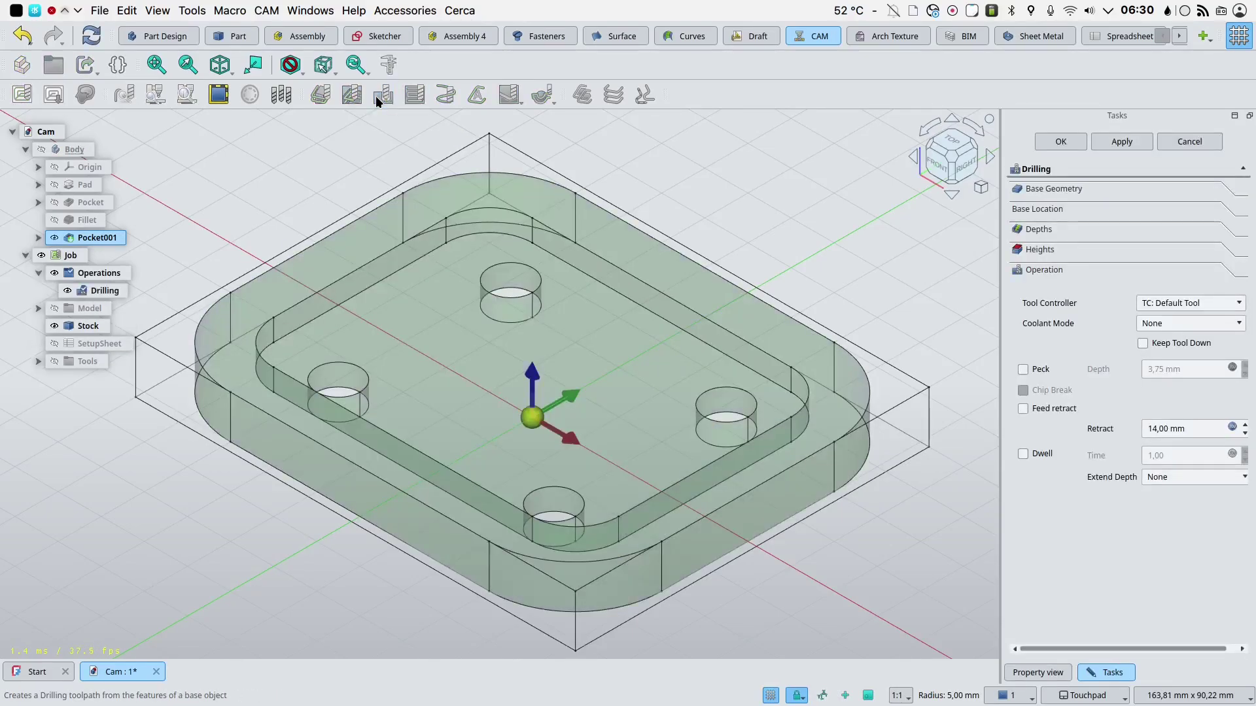
{"action": "left_click", "coordinate": [1041, 410]}
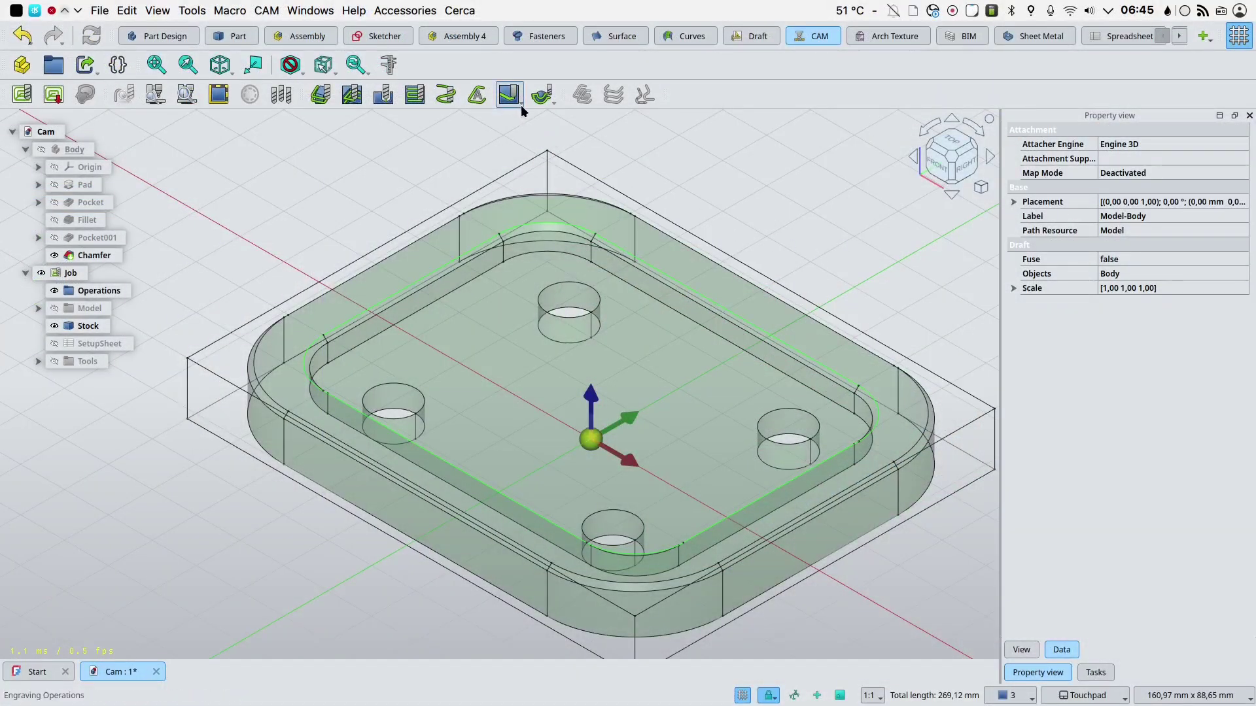
Step: Add a Vcarve with optimized movements and a finishing pass, then assign stock material in job setup
{"action": "left_click", "coordinate": [520, 103]}
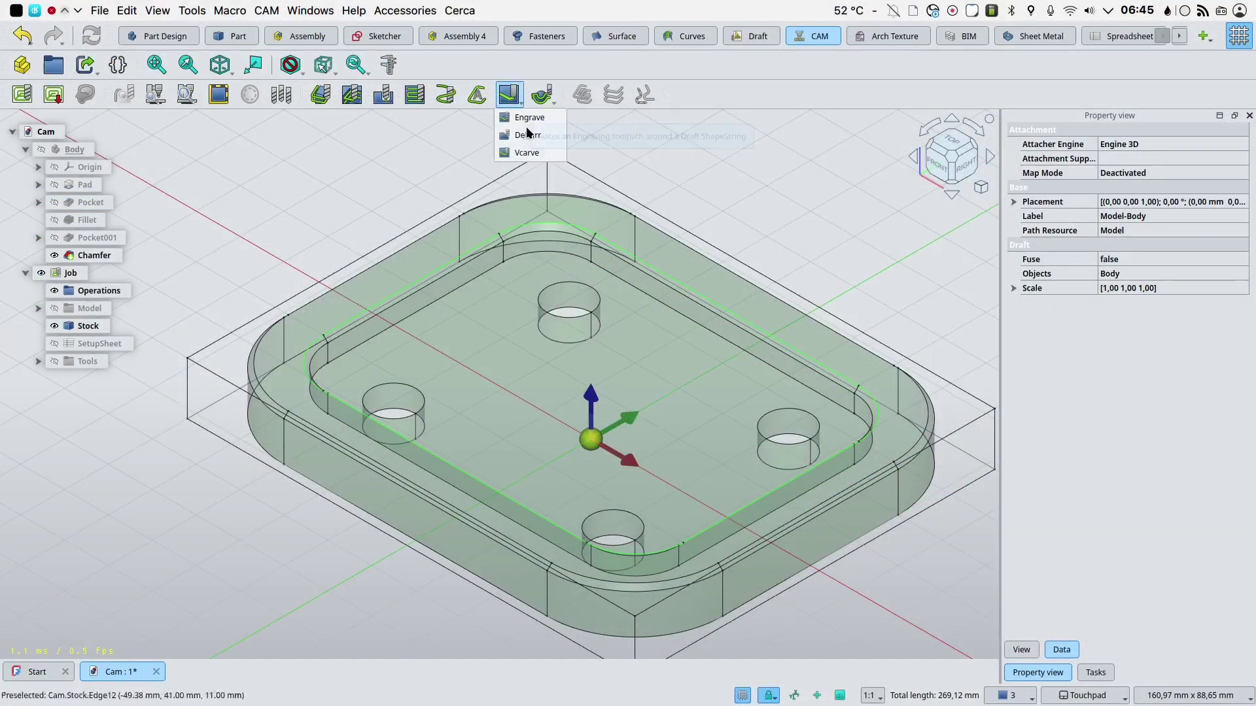
{"action": "left_click", "coordinate": [526, 152]}
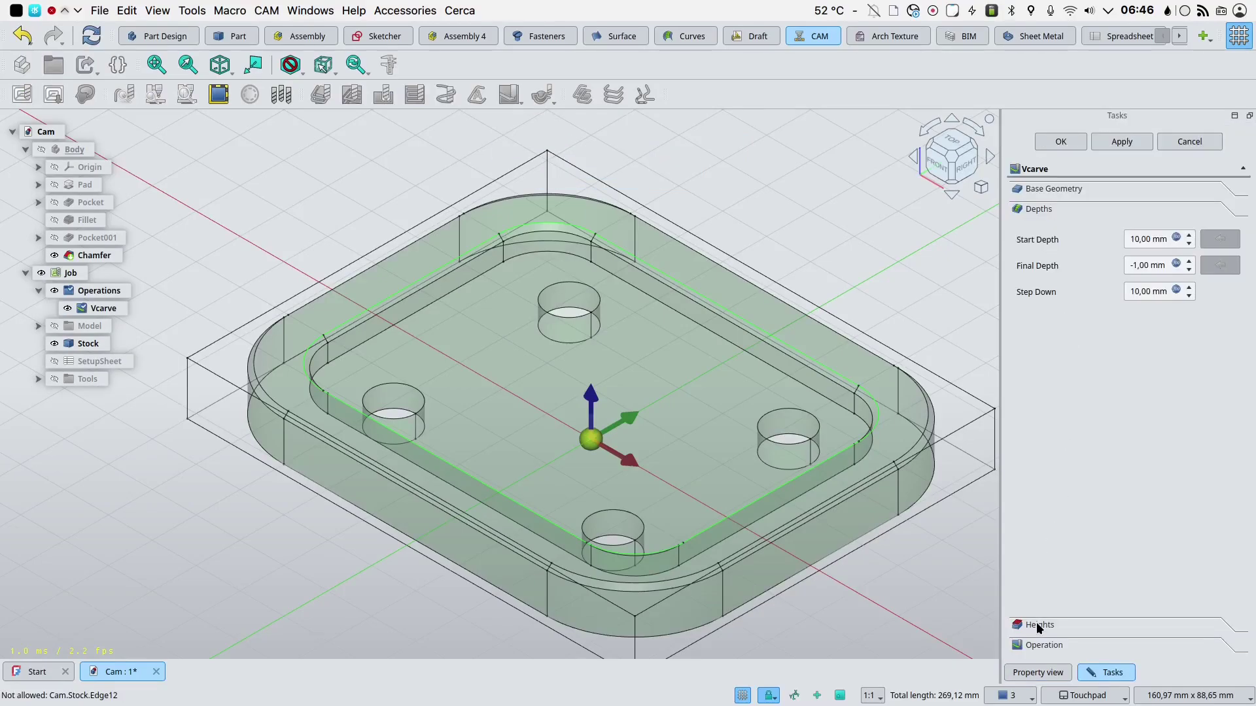
{"action": "left_click", "coordinate": [1038, 626]}
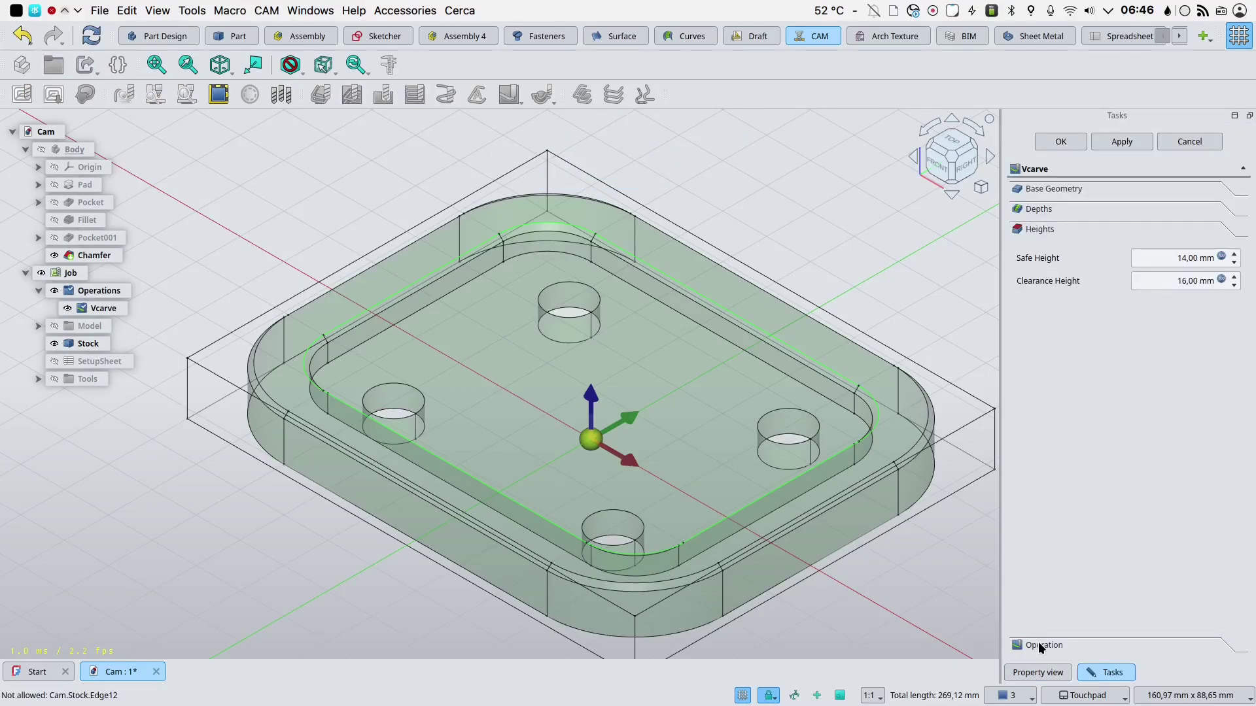
{"action": "left_click", "coordinate": [1041, 646]}
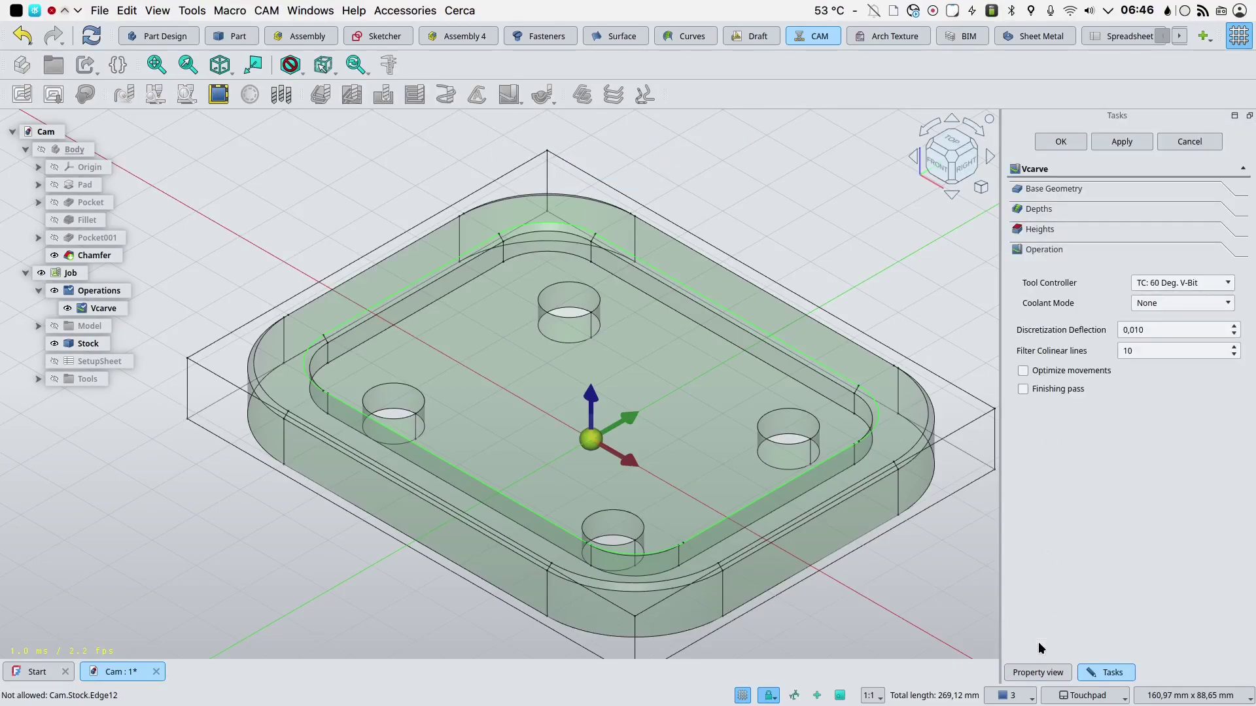
{"action": "left_click", "coordinate": [1023, 371]}
{"action": "left_click", "coordinate": [1023, 389]}
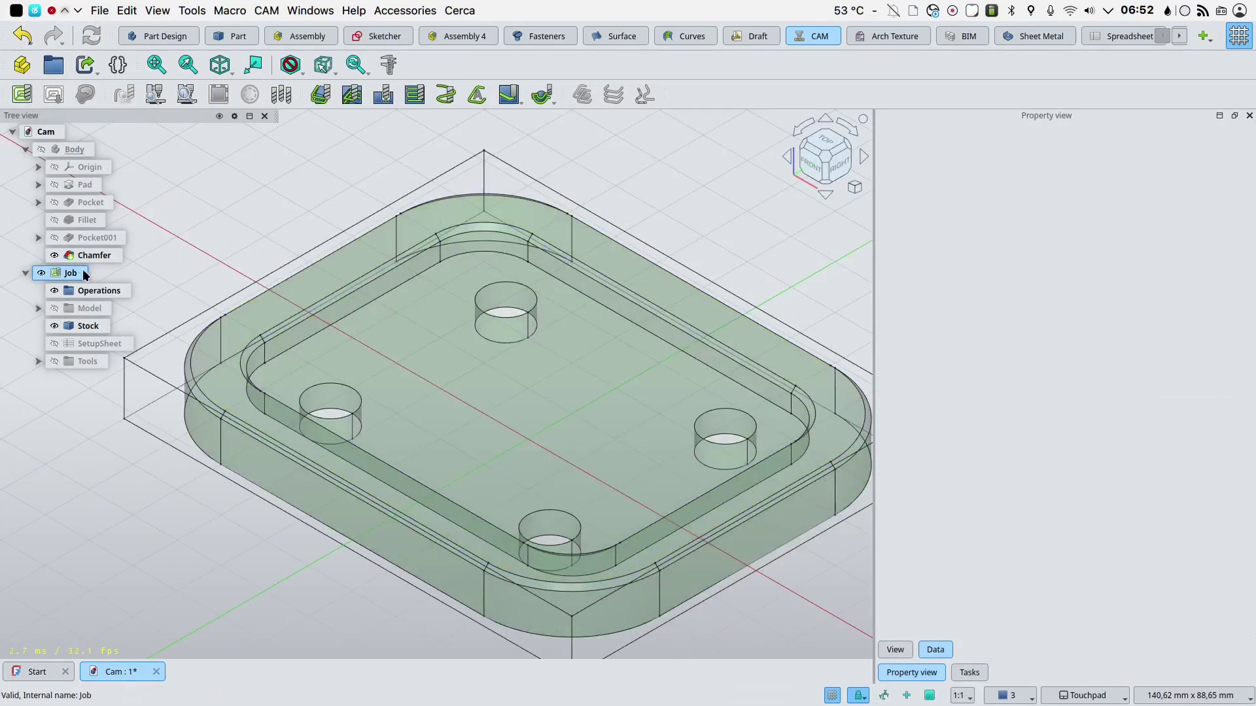
{"action": "double_click", "coordinate": [83, 275]}
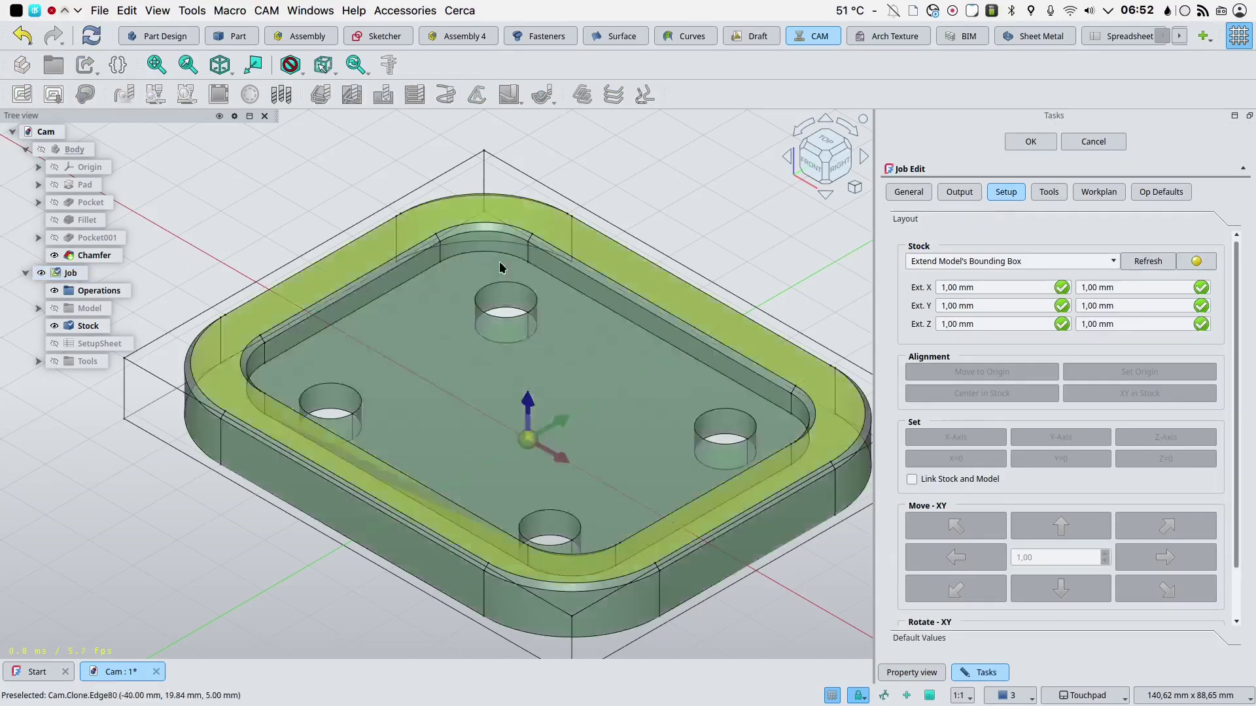
{"action": "left_click", "coordinate": [1204, 262]}
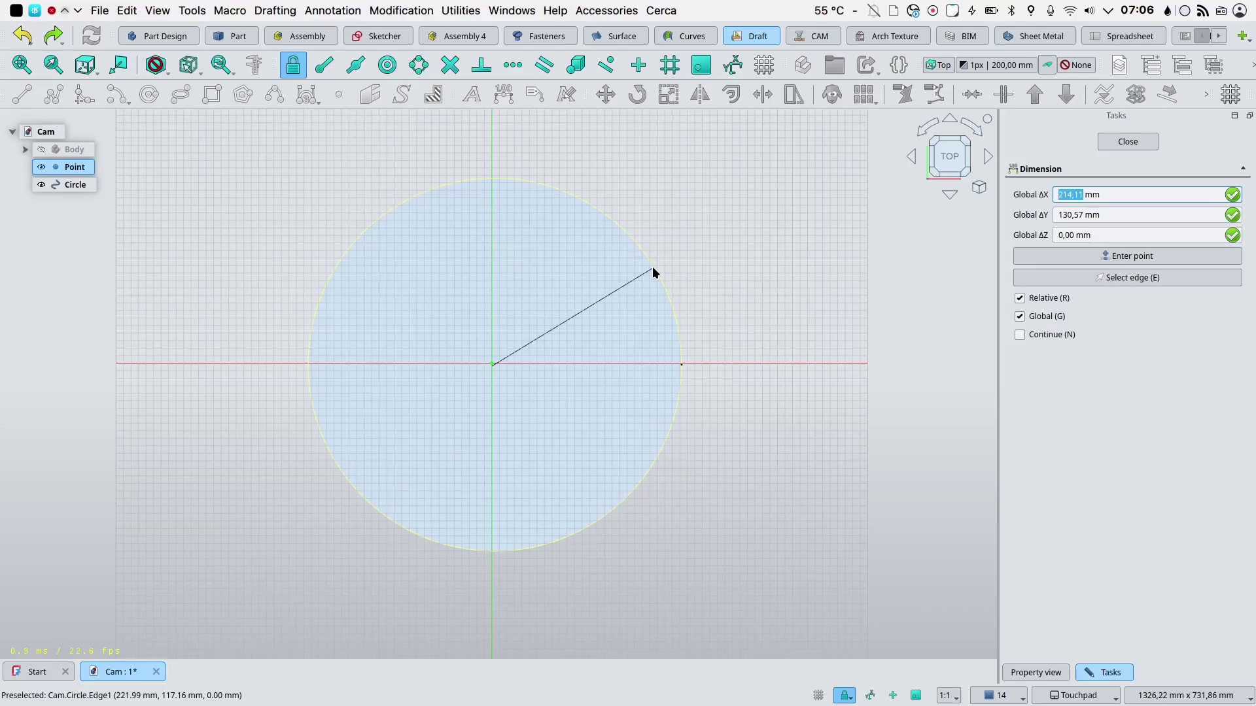
Step: Dimension the circle at 250,78 mm
{"action": "left_click", "coordinate": [652, 269]}
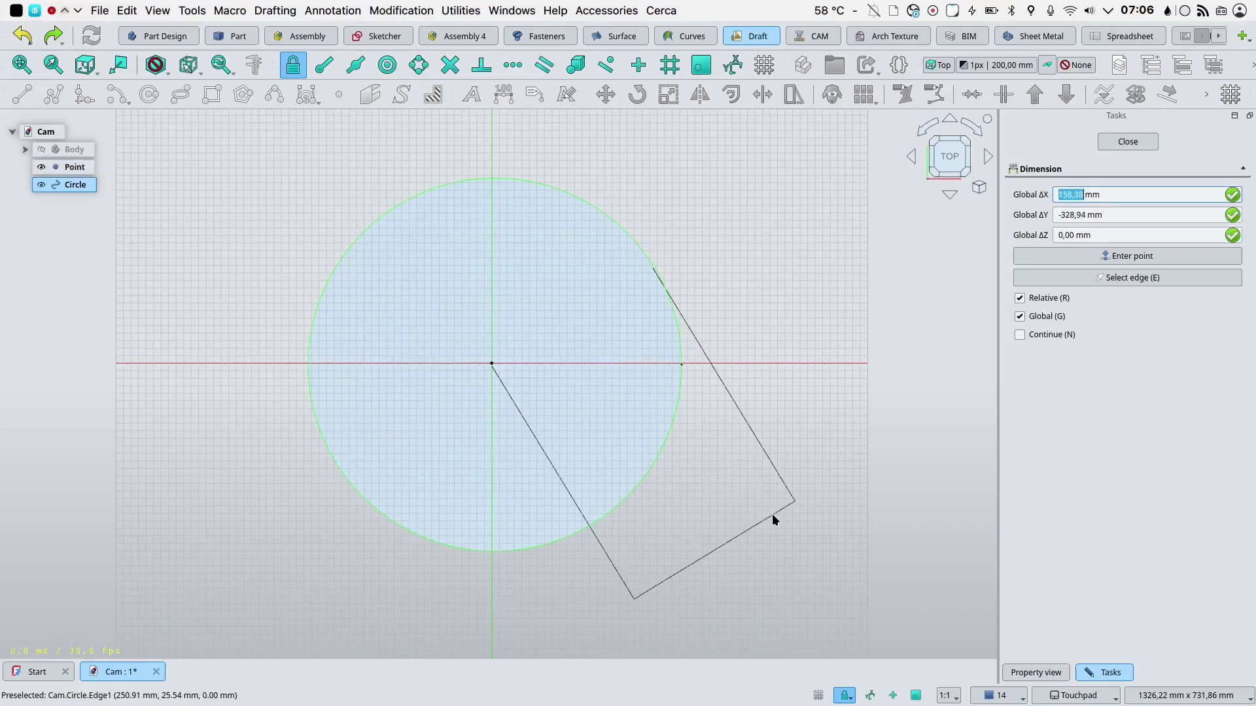
{"action": "left_click", "coordinate": [787, 537]}
{"action": "scroll", "coordinate": [787, 538], "scroll_direction": "down", "scroll_amount": 5}
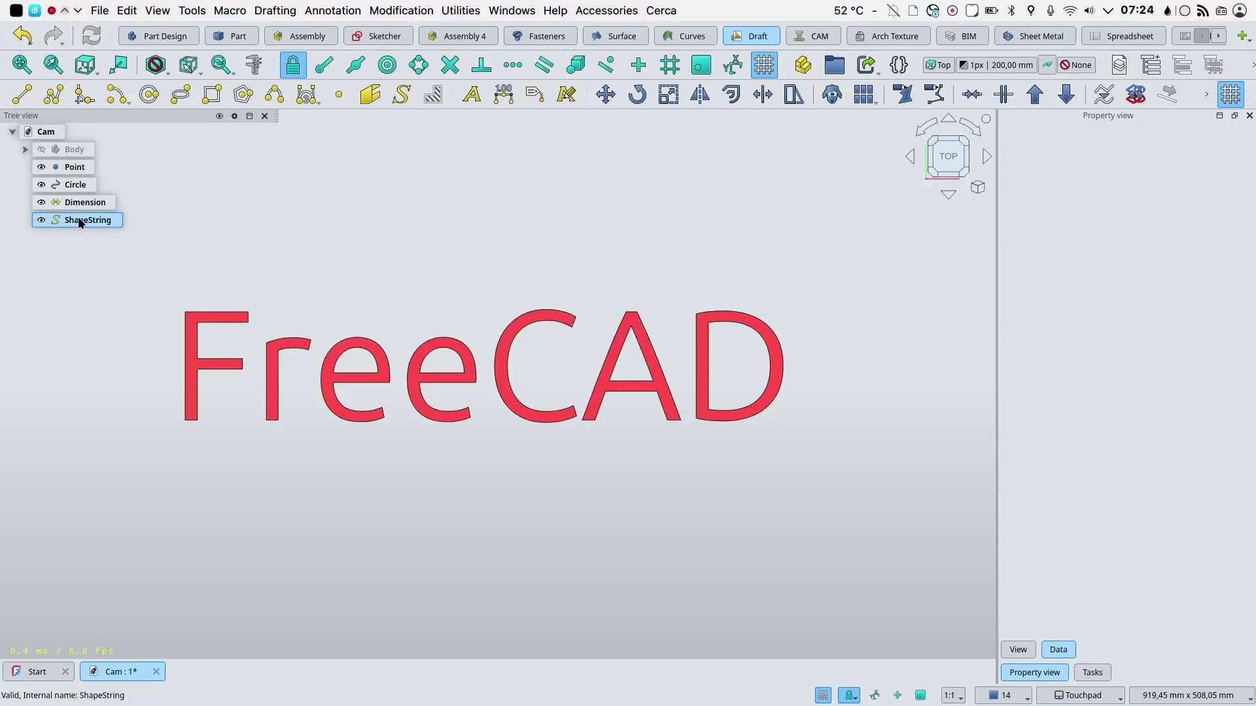
Step: Set the FreeCAD ShapeString's oblique angle to 25°
{"action": "left_click", "coordinate": [79, 223]}
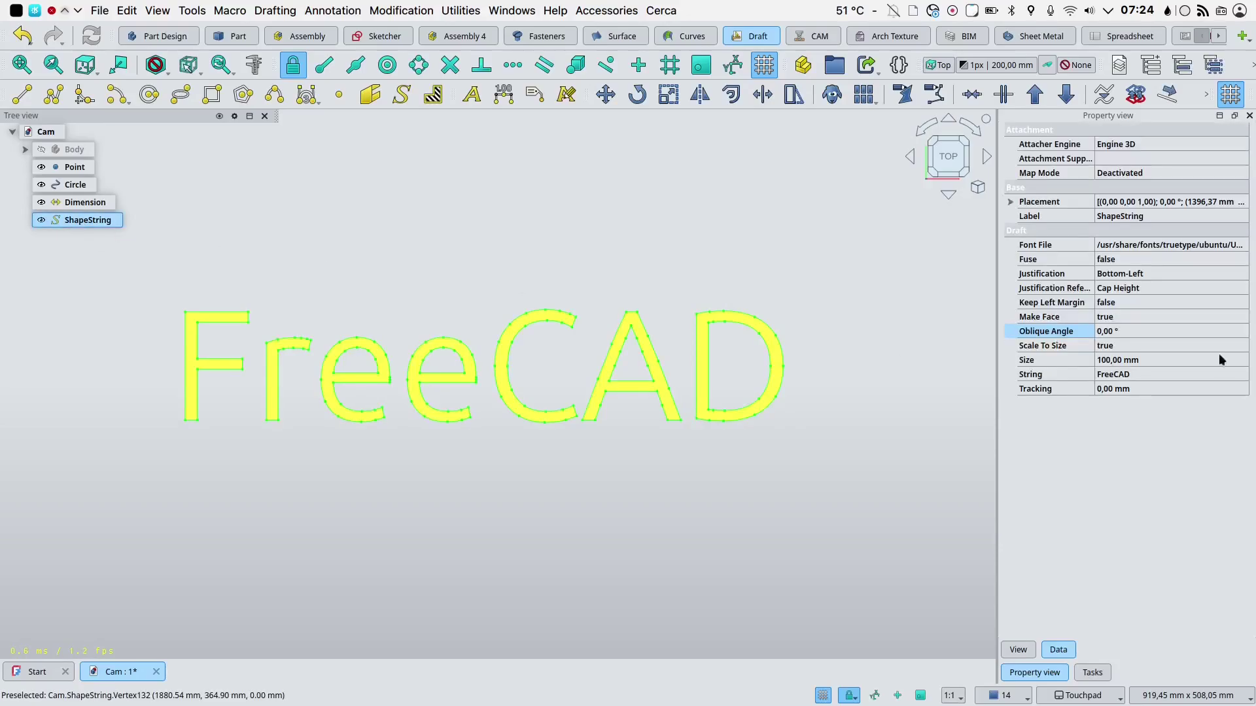
{"action": "left_click", "coordinate": [1104, 331]}
{"action": "type", "text": "25"}
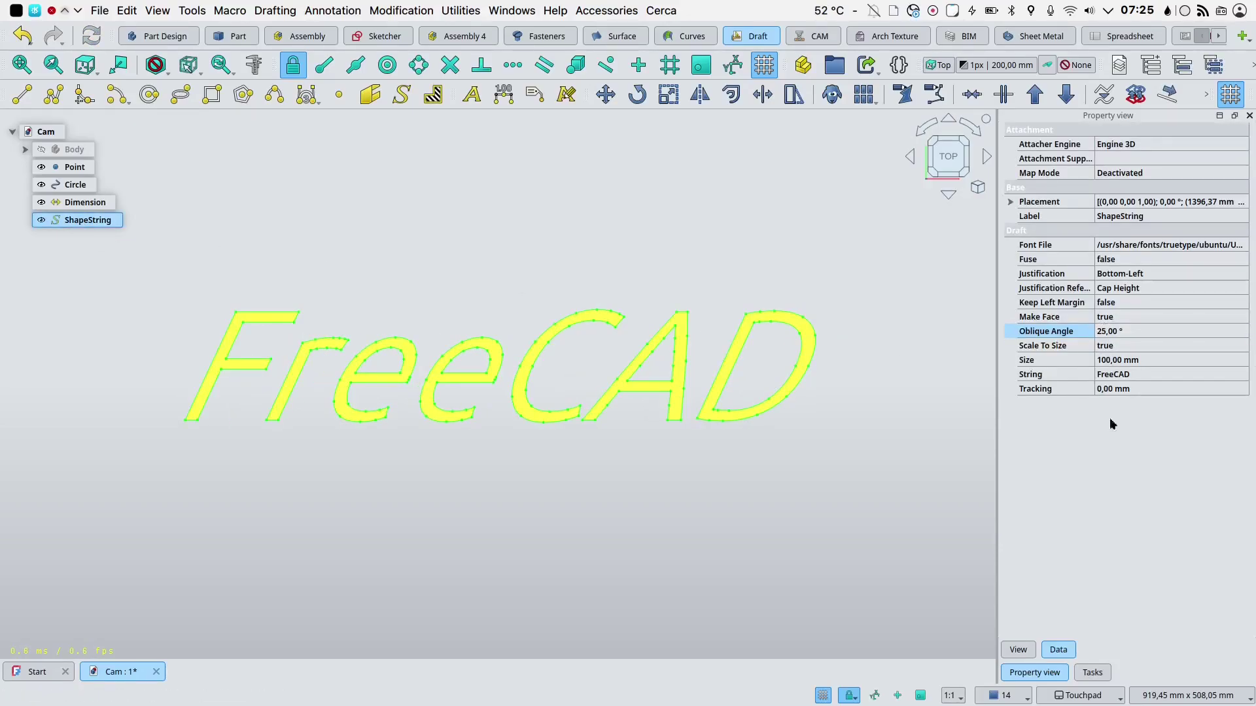
{"action": "key", "text": "Return"}
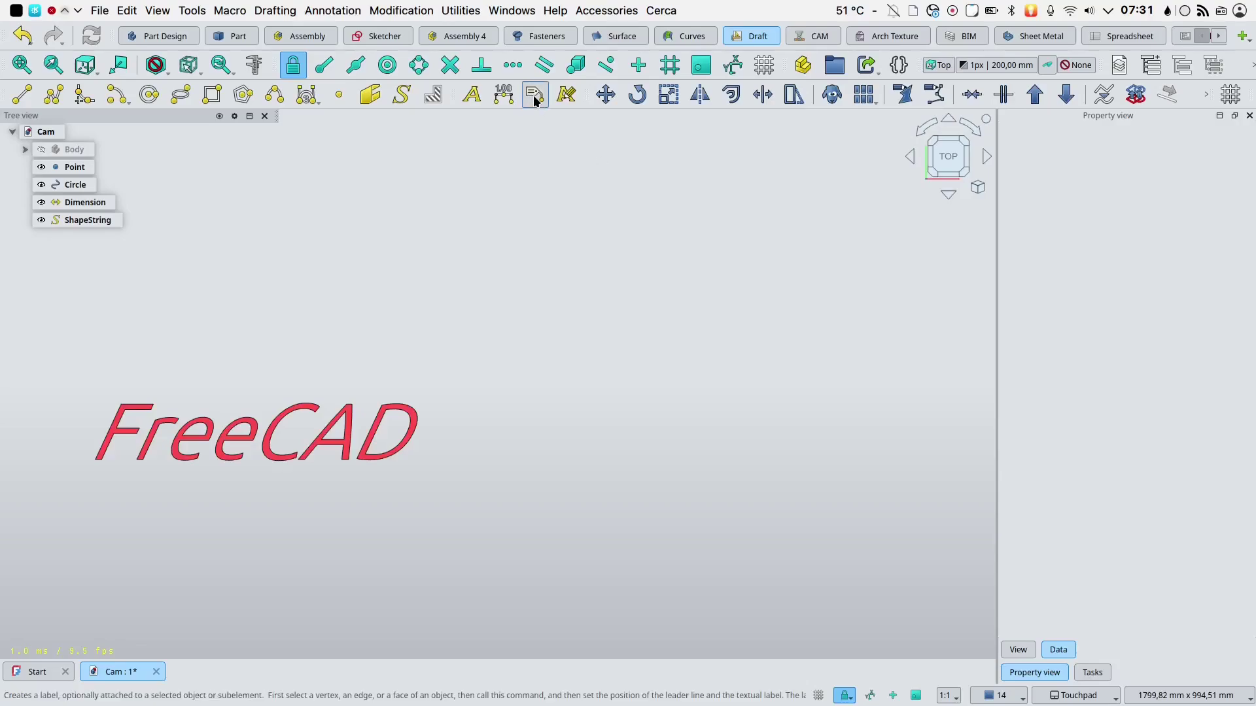
Step: Add a leader label pointing at the text with custom text 'Link'
{"action": "left_click", "coordinate": [534, 95]}
{"action": "left_click", "coordinate": [419, 408]}
{"action": "left_click", "coordinate": [506, 310]}
{"action": "left_click", "coordinate": [726, 311]}
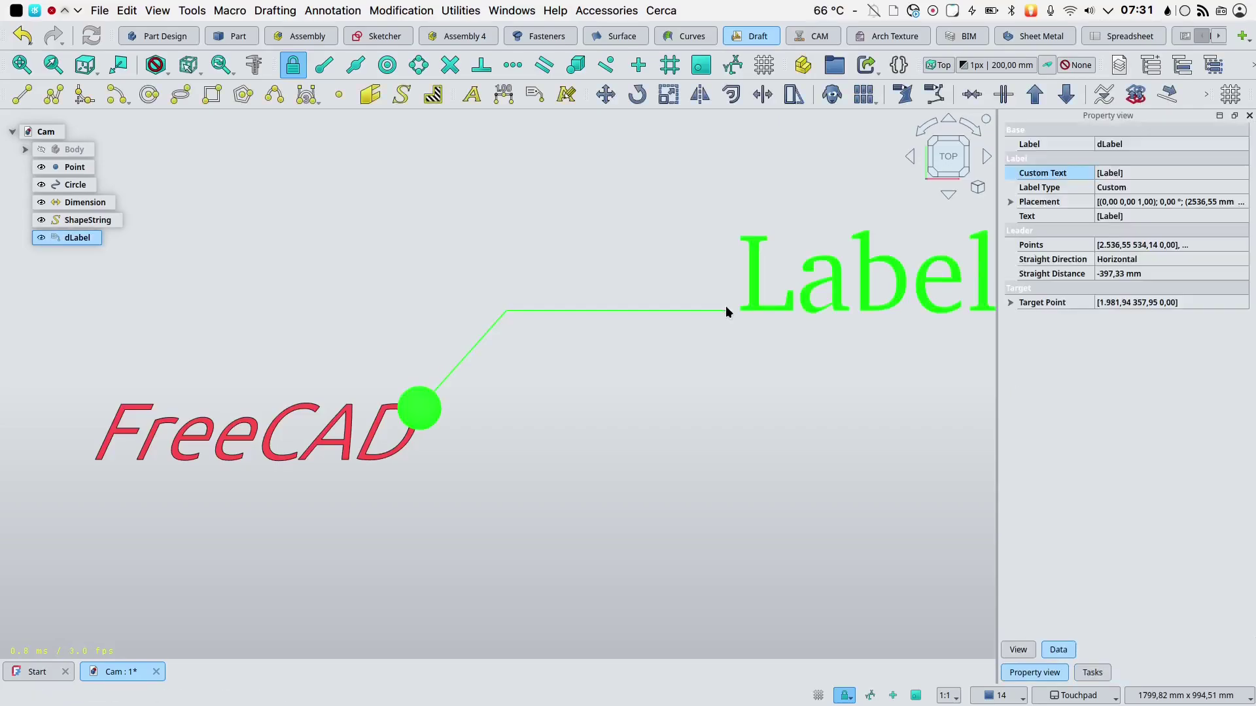
{"action": "left_click_drag", "start_coordinate": [702, 407], "coordinate": [685, 414], "text": "shift"}
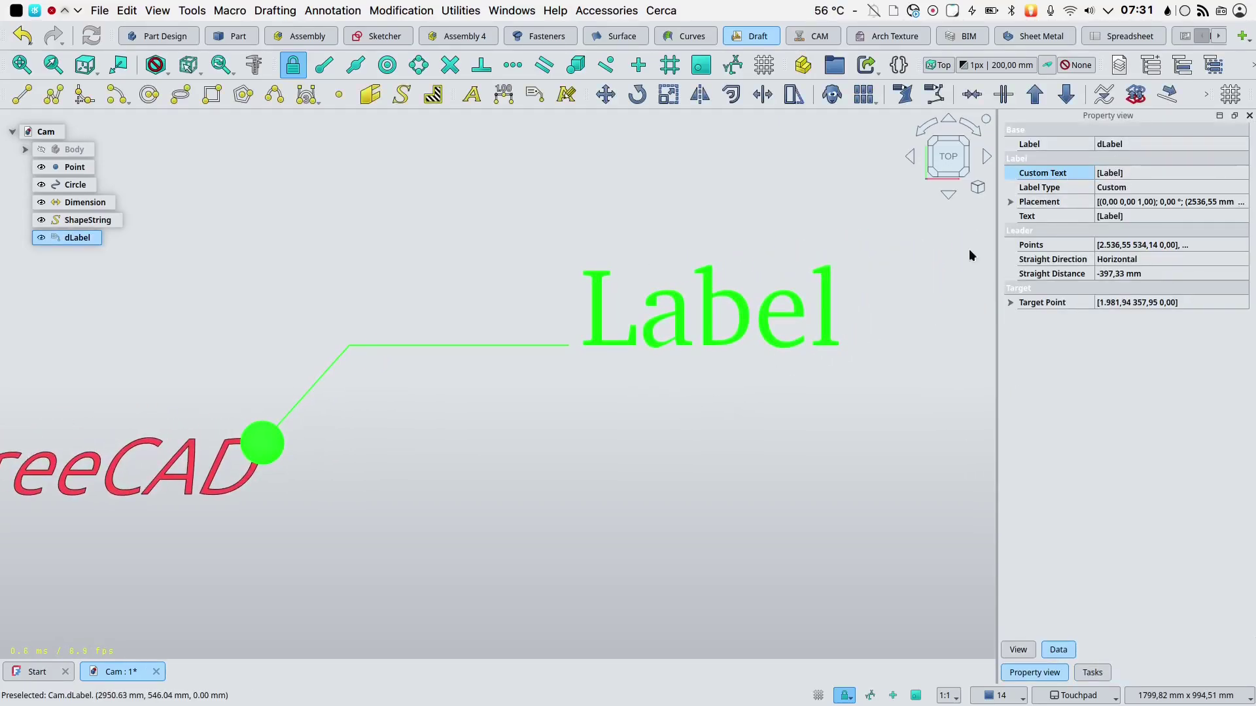
{"action": "left_click", "coordinate": [1117, 174]}
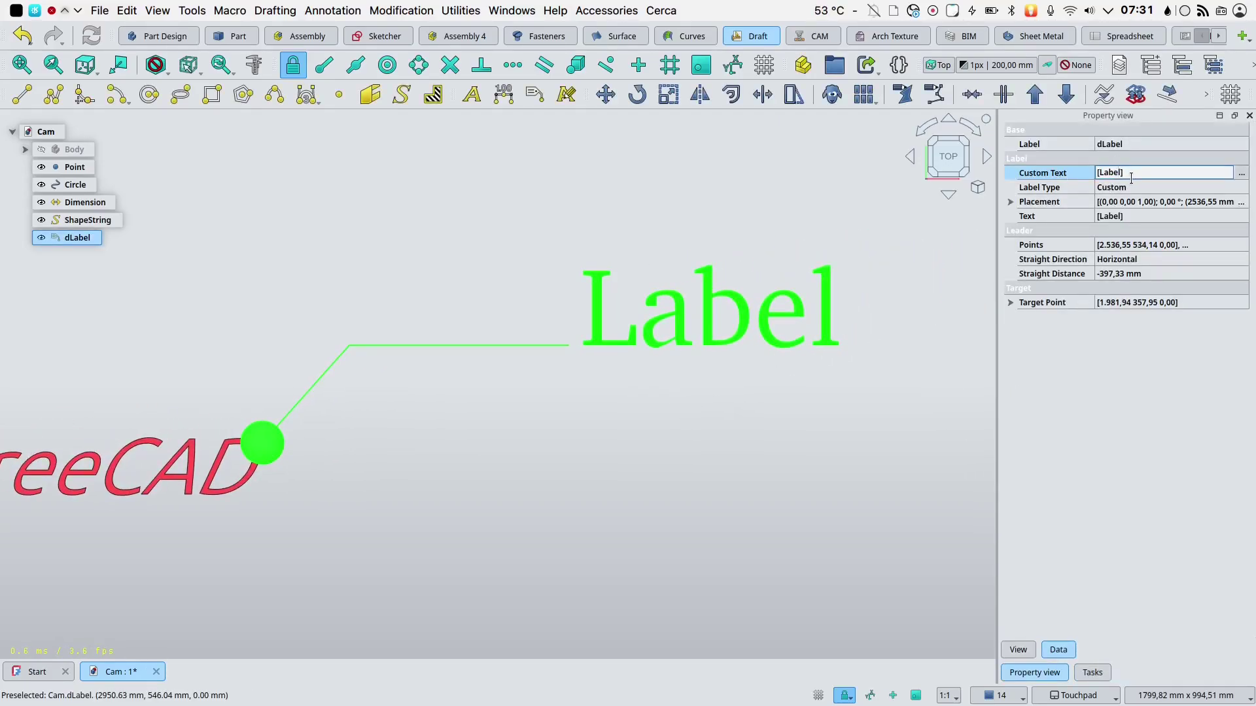
{"action": "key", "text": "BackSpace"}
{"action": "key", "text": "BackSpace"}
{"action": "key", "text": "Return"}
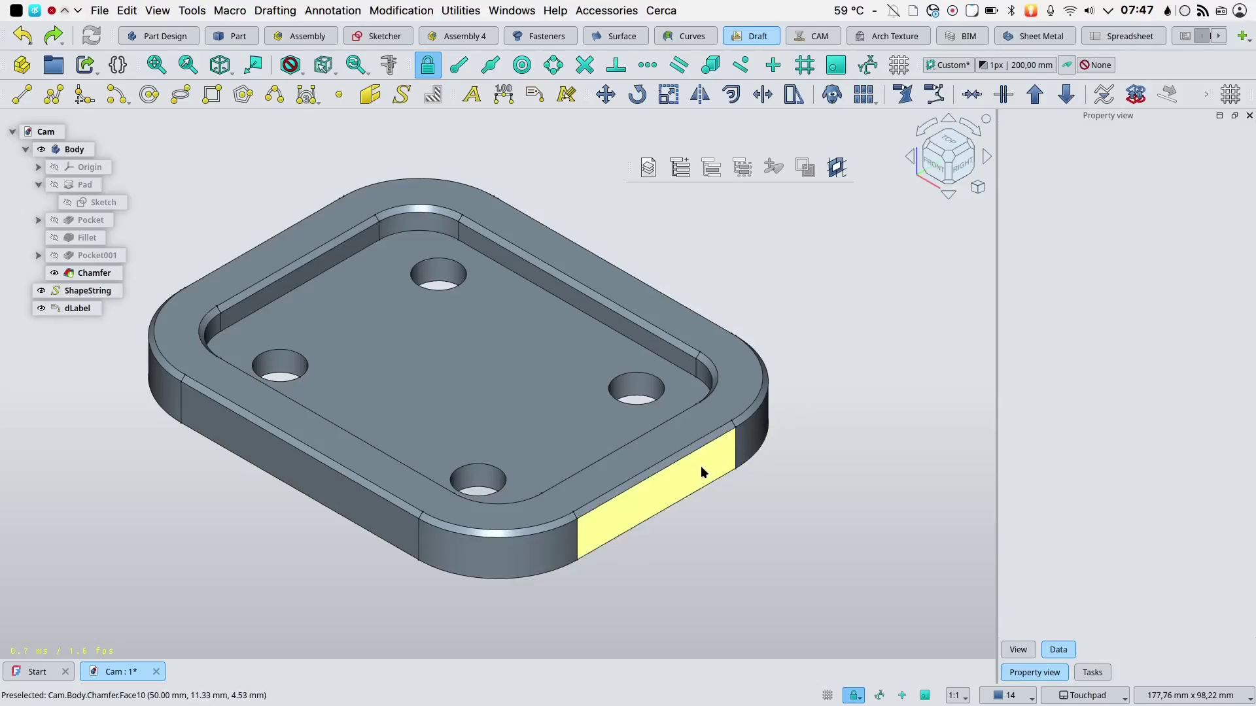
Step: Draw a circle on the Pad's chamfered face
{"action": "left_click", "coordinate": [701, 472]}
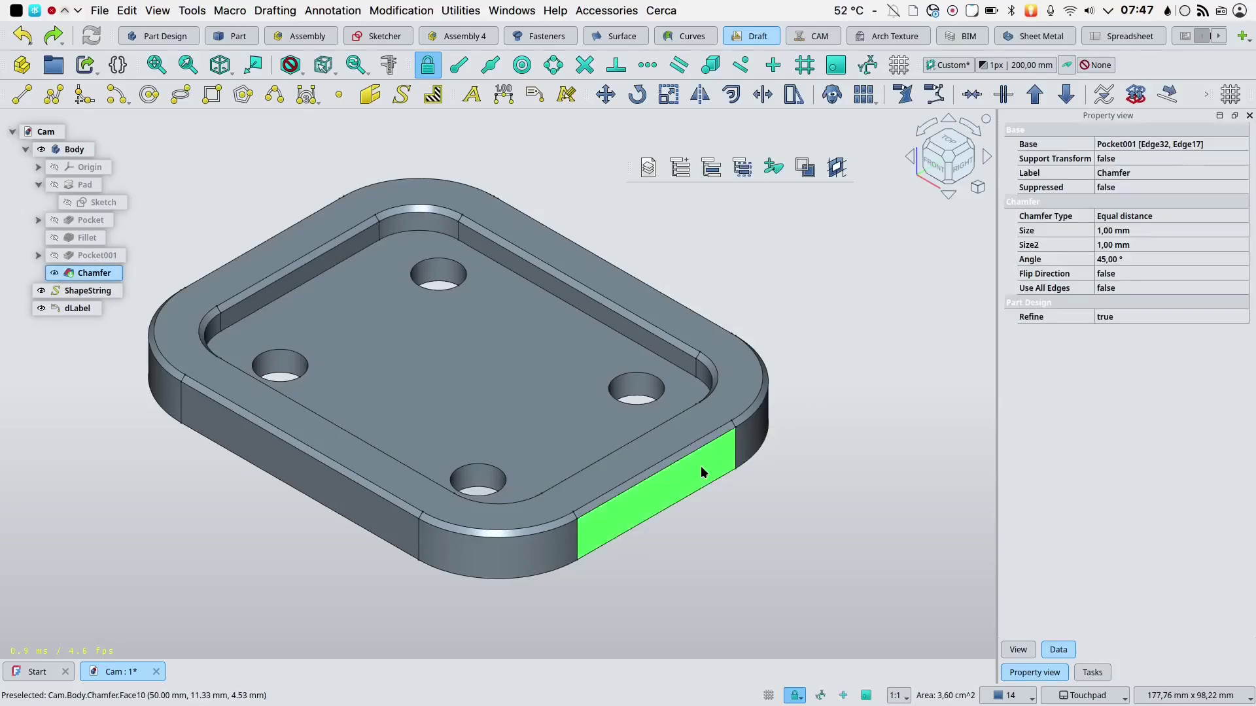
{"action": "left_click", "coordinate": [948, 65]}
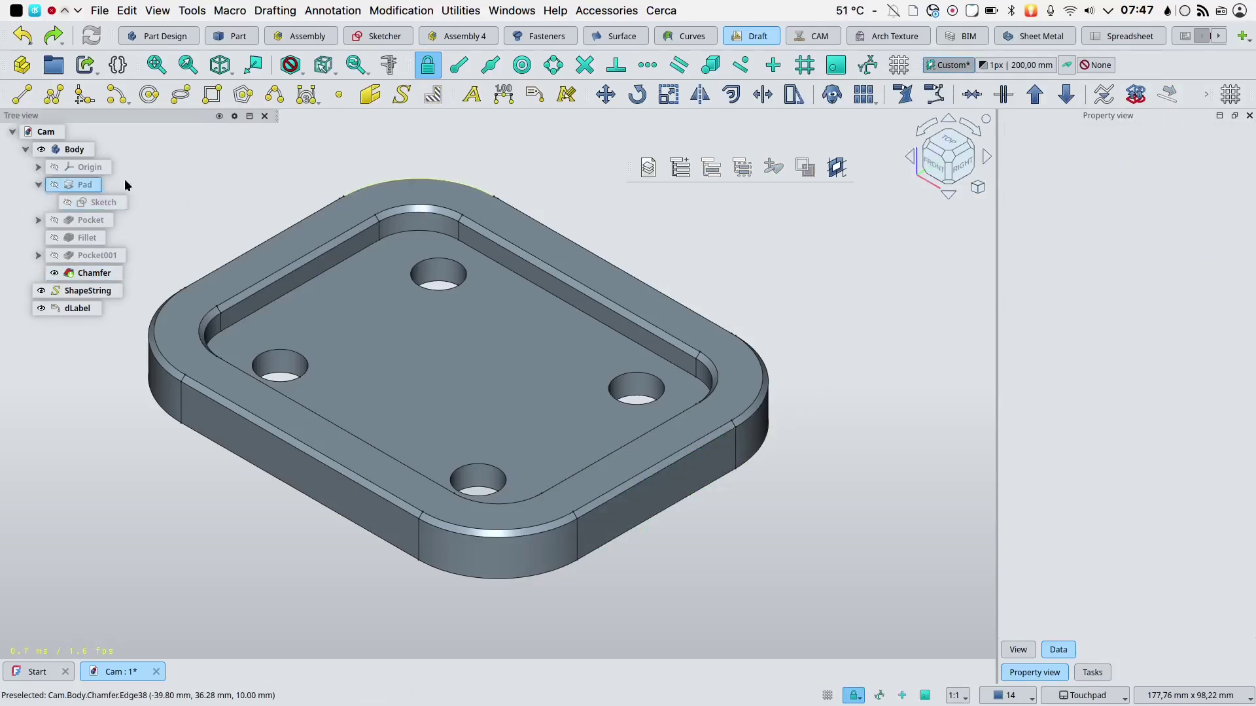
{"action": "left_click", "coordinate": [149, 97]}
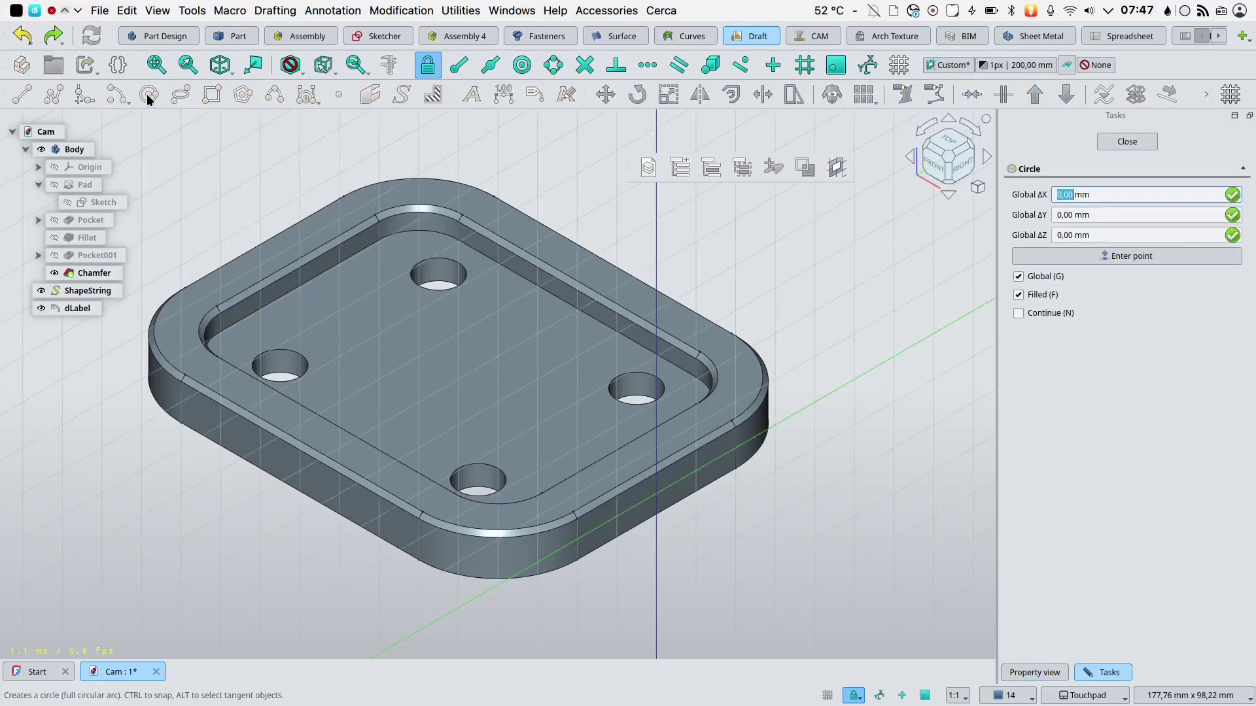
{"action": "left_click", "coordinate": [660, 493]}
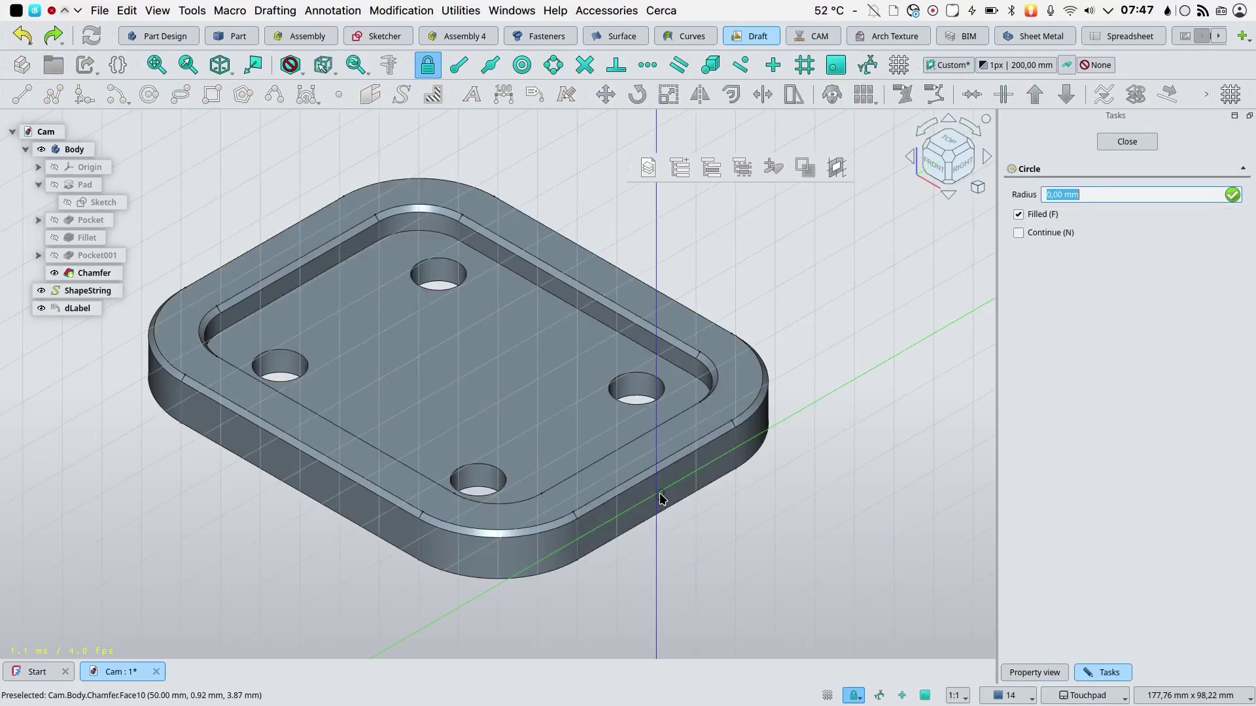
{"action": "left_click", "coordinate": [743, 547]}
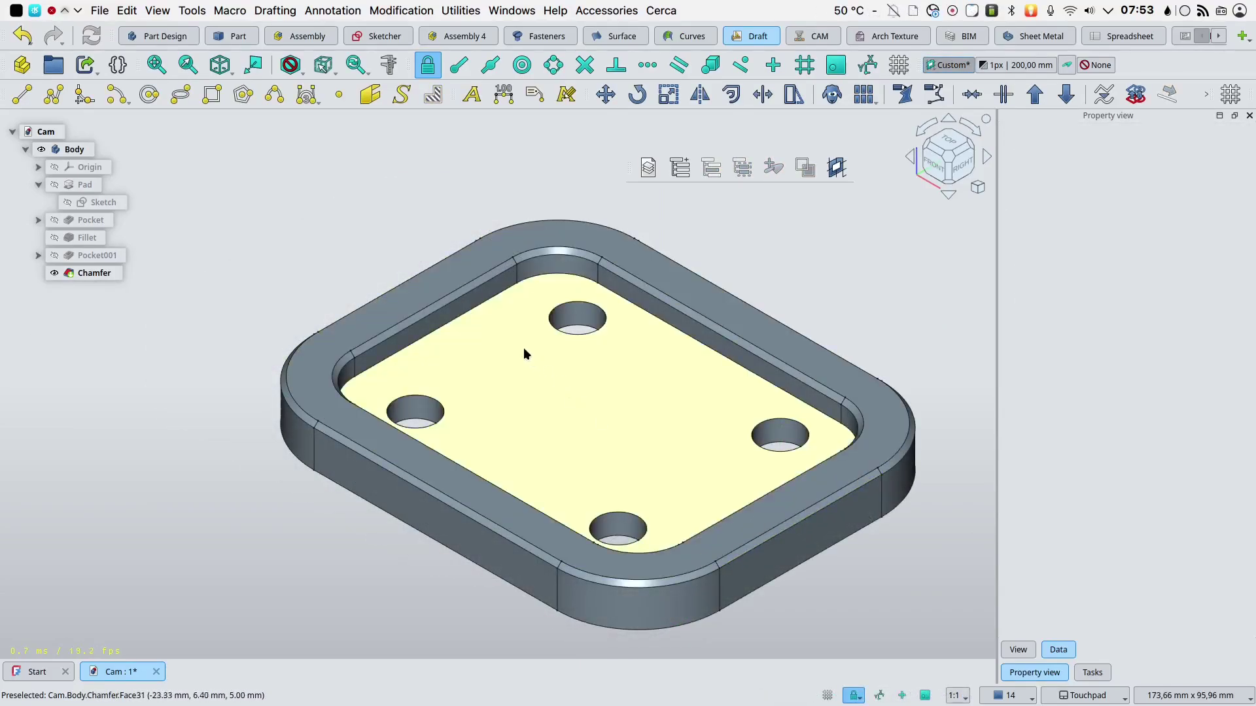
{"action": "left_click", "coordinate": [468, 304]}
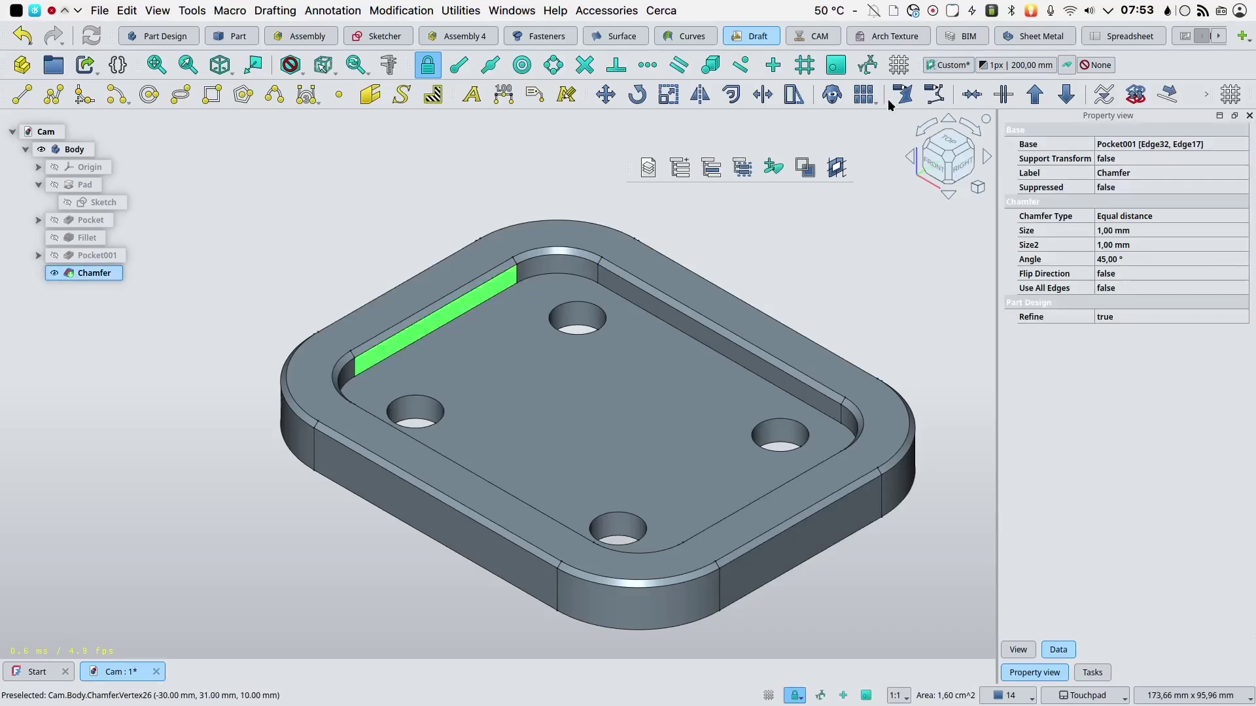
{"action": "key", "text": "Escape"}
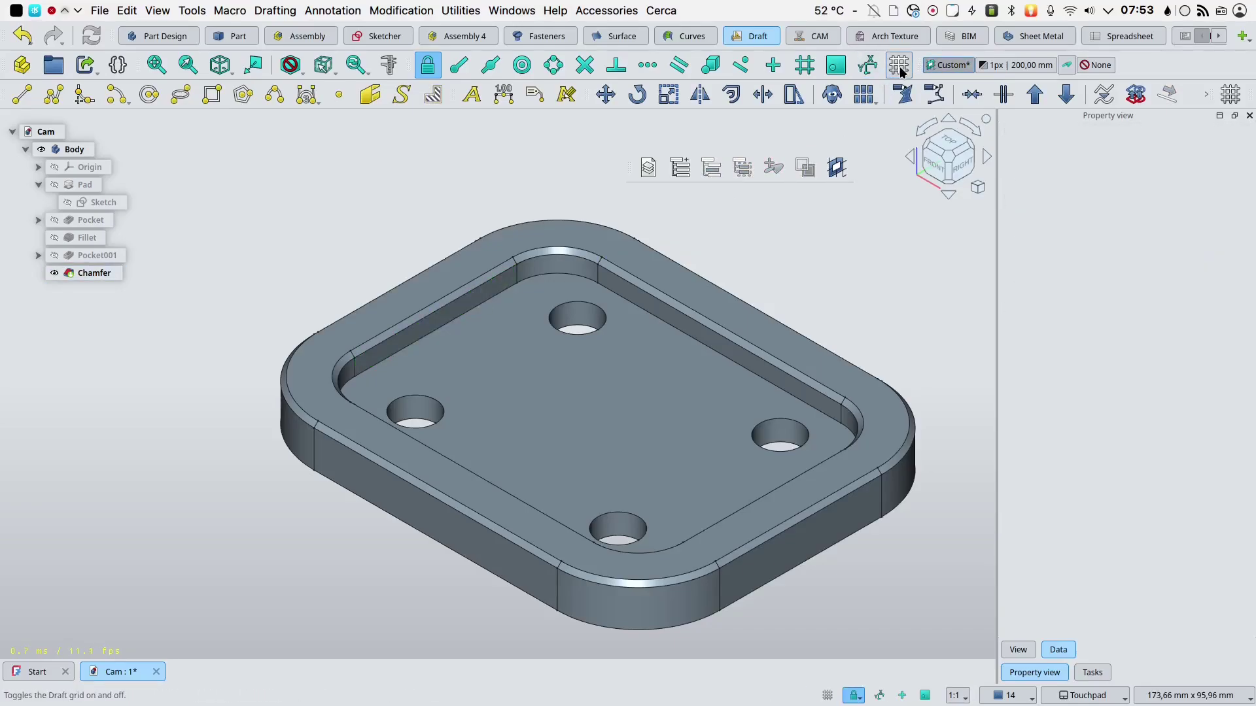
Step: Turn on the Draft grid and check it in front, isometric and top views
{"action": "left_click", "coordinate": [900, 68]}
{"action": "key", "text": "1"}
{"action": "key", "text": "0"}
{"action": "key", "text": "2"}
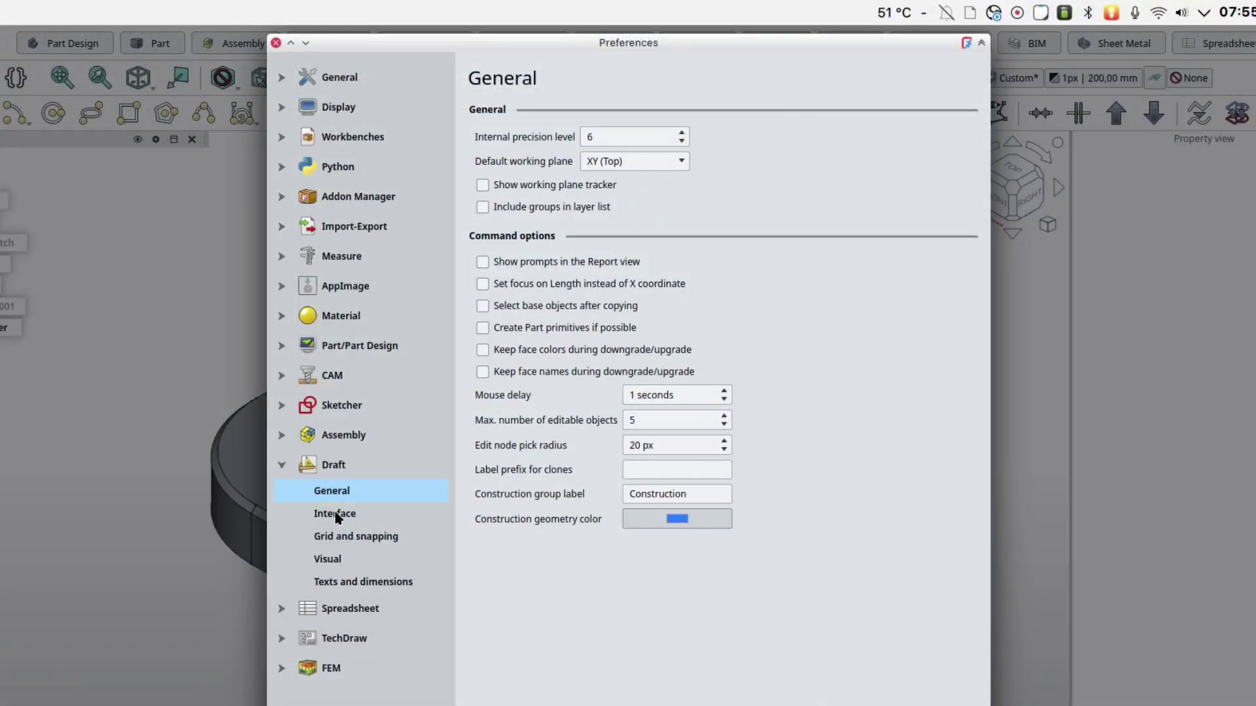
Step: Browse the Draft preference pages and set the grid colour to light cyan
{"action": "left_click", "coordinate": [335, 515]}
{"action": "left_click", "coordinate": [352, 533]}
{"action": "left_click", "coordinate": [330, 560]}
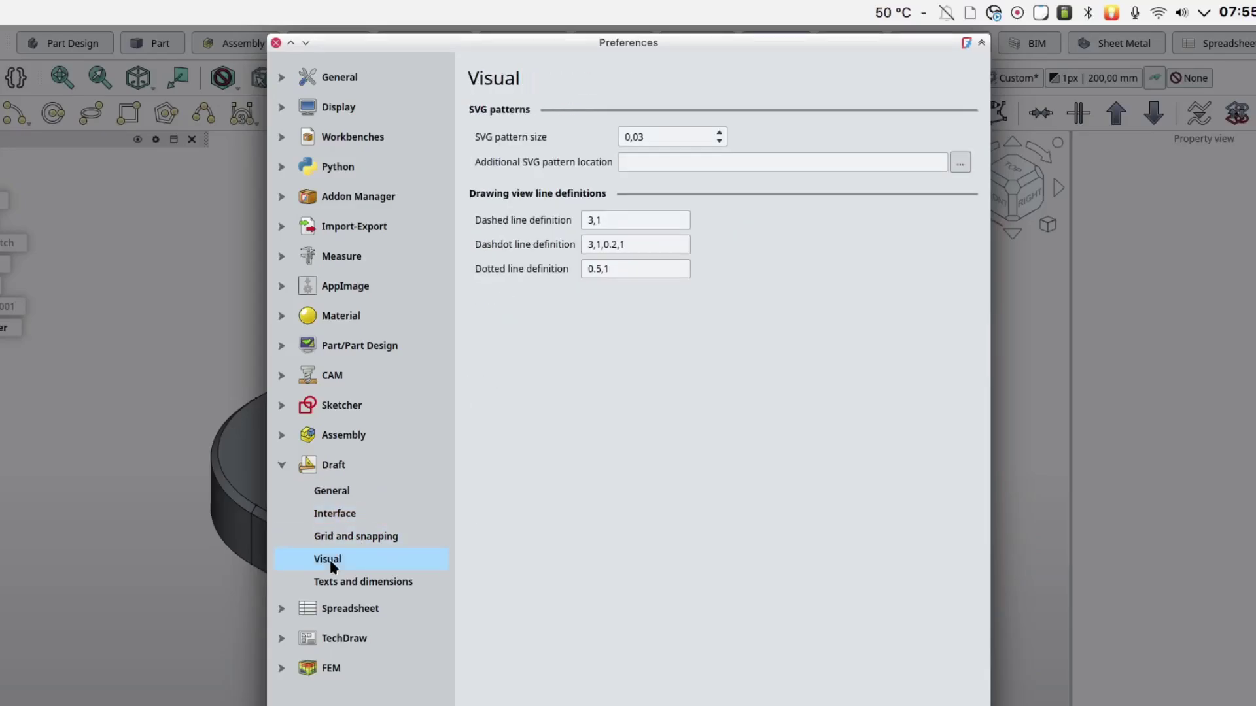
{"action": "left_click", "coordinate": [341, 581]}
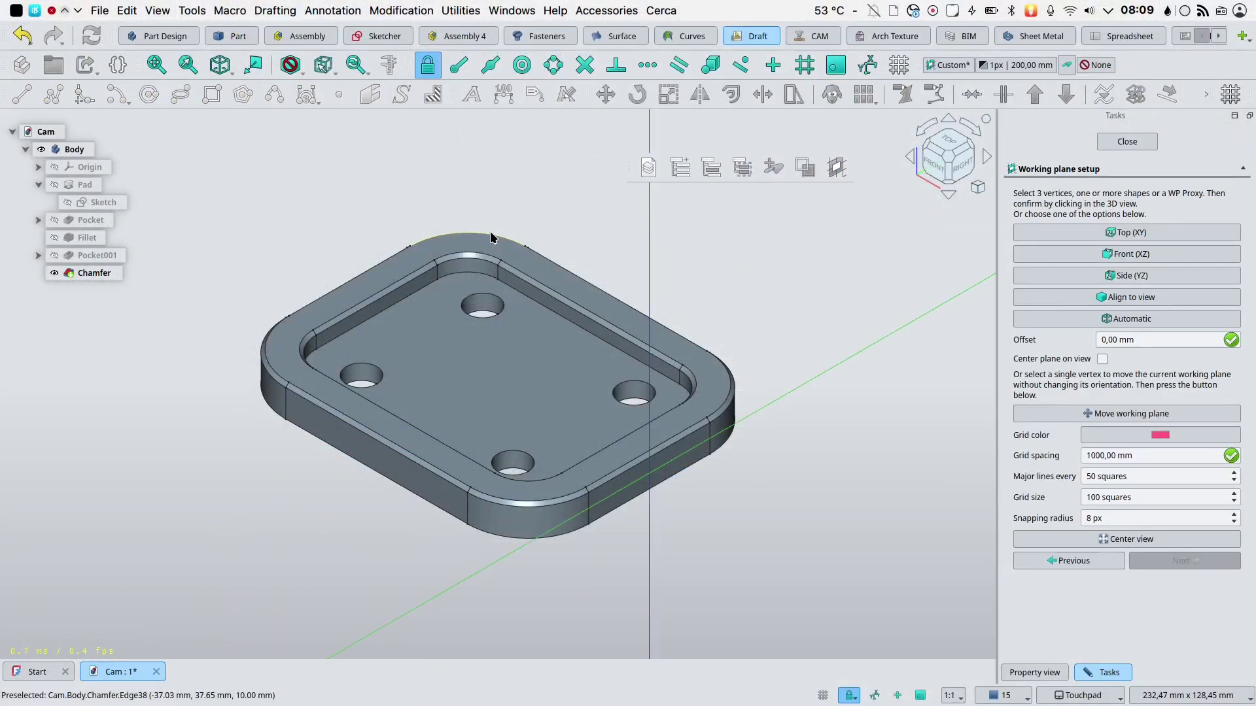
{"action": "left_click", "coordinate": [1156, 437]}
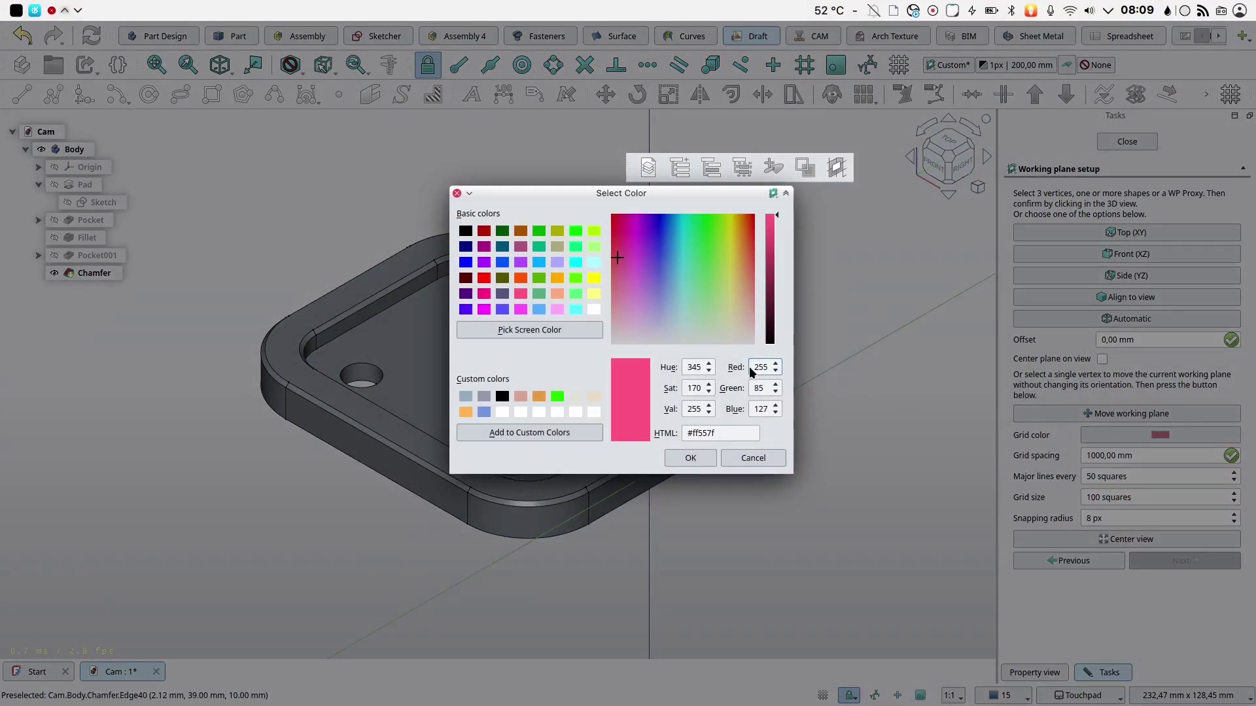
{"action": "left_click", "coordinate": [573, 308]}
{"action": "left_click", "coordinate": [690, 458]}
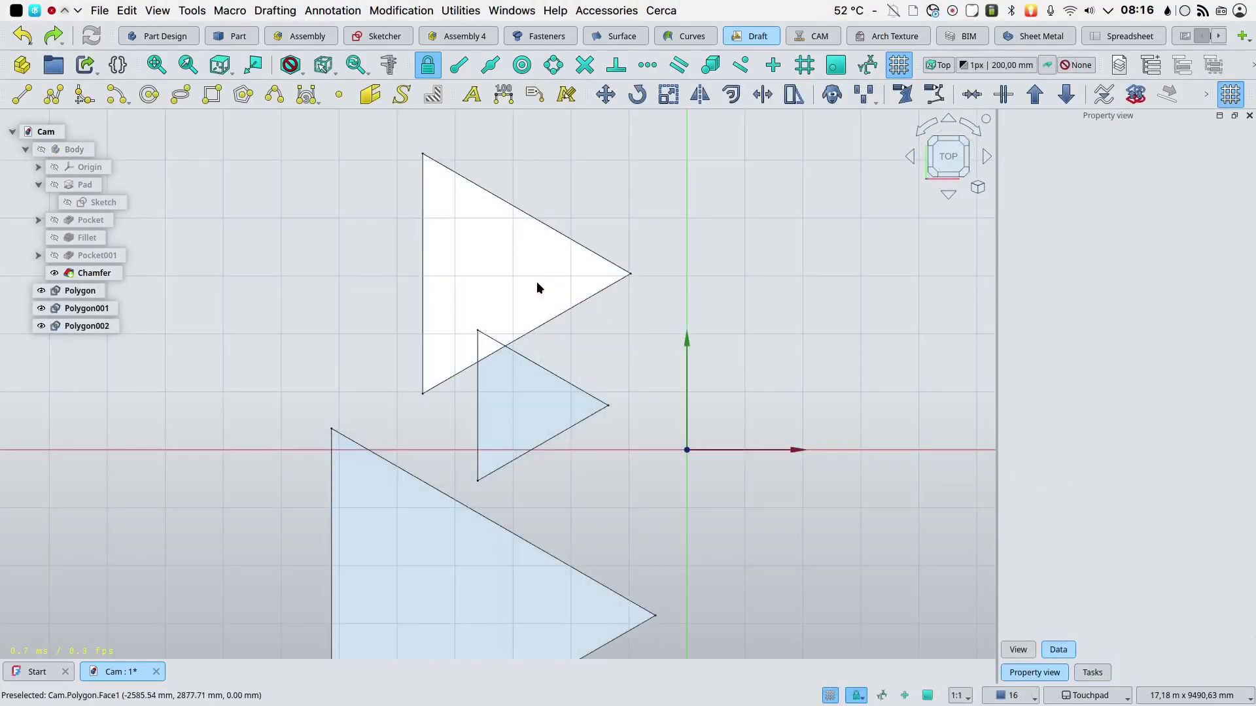
Step: Create a point array from the two triangles with Fuse set to true
{"action": "left_click", "coordinate": [537, 286]}
{"action": "left_click", "coordinate": [551, 388], "text": "ctrl"}
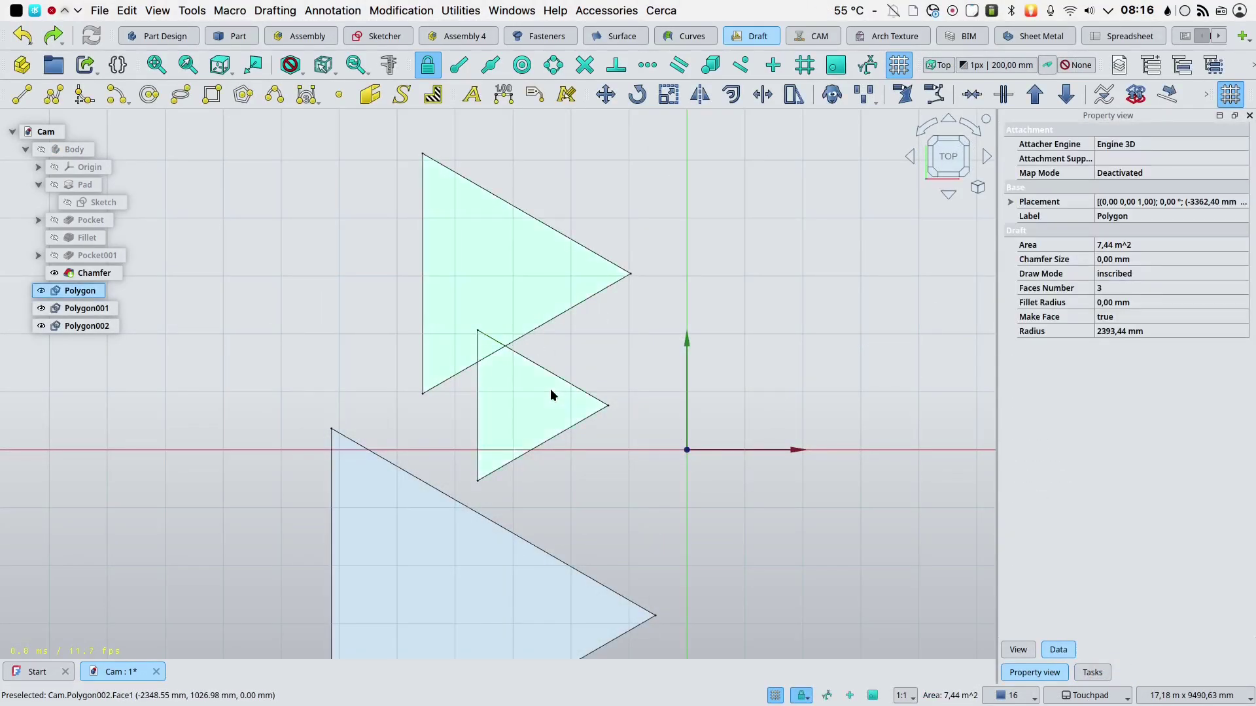
{"action": "left_click", "coordinate": [862, 100]}
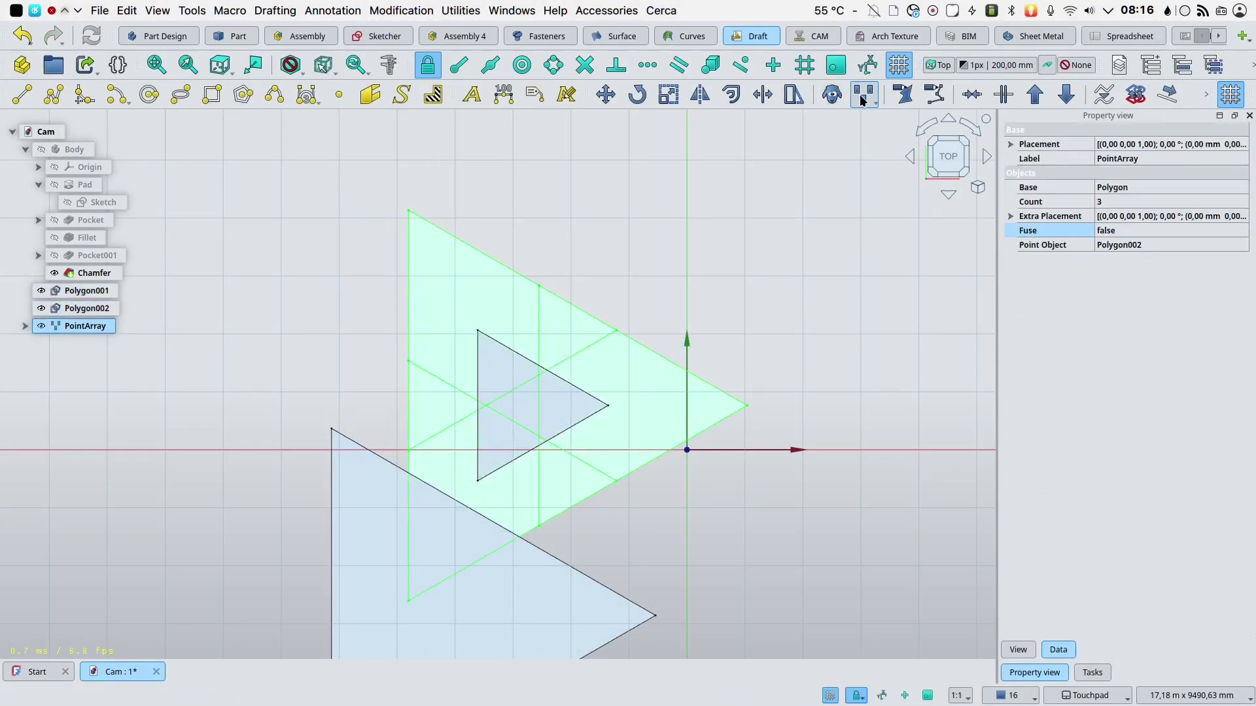
{"action": "left_click", "coordinate": [1116, 232]}
{"action": "left_click", "coordinate": [1124, 230]}
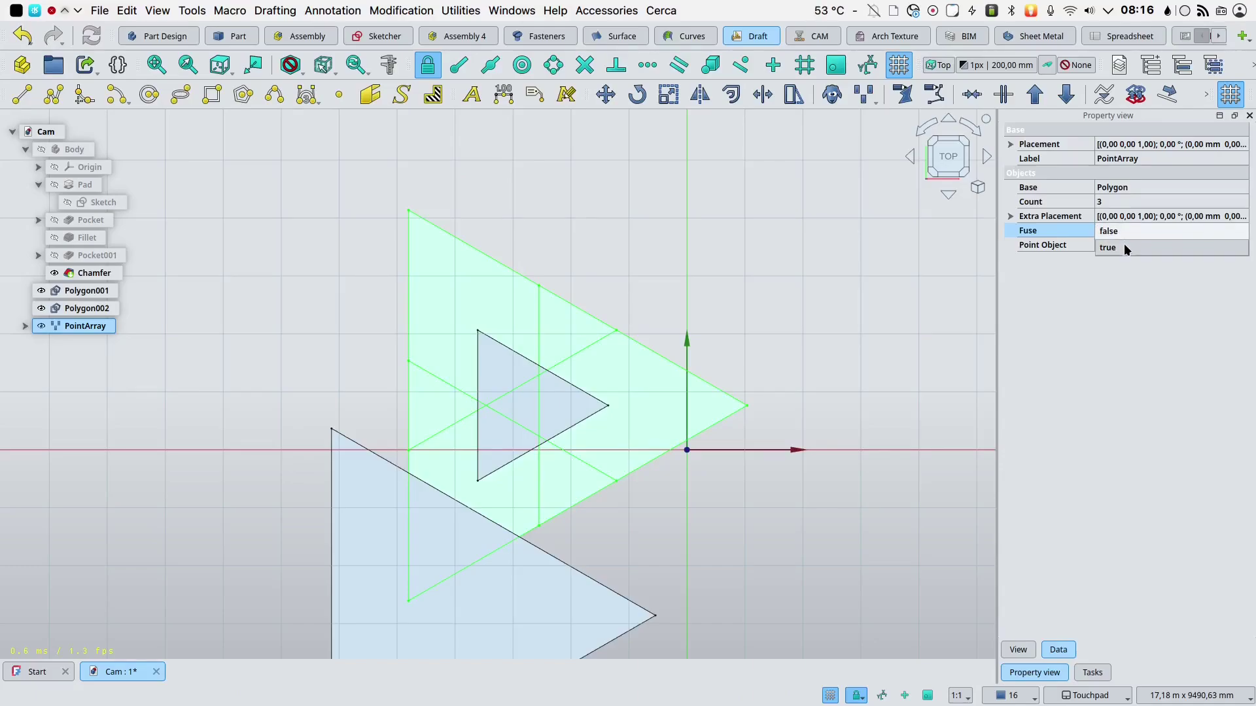
{"action": "left_click", "coordinate": [1124, 245]}
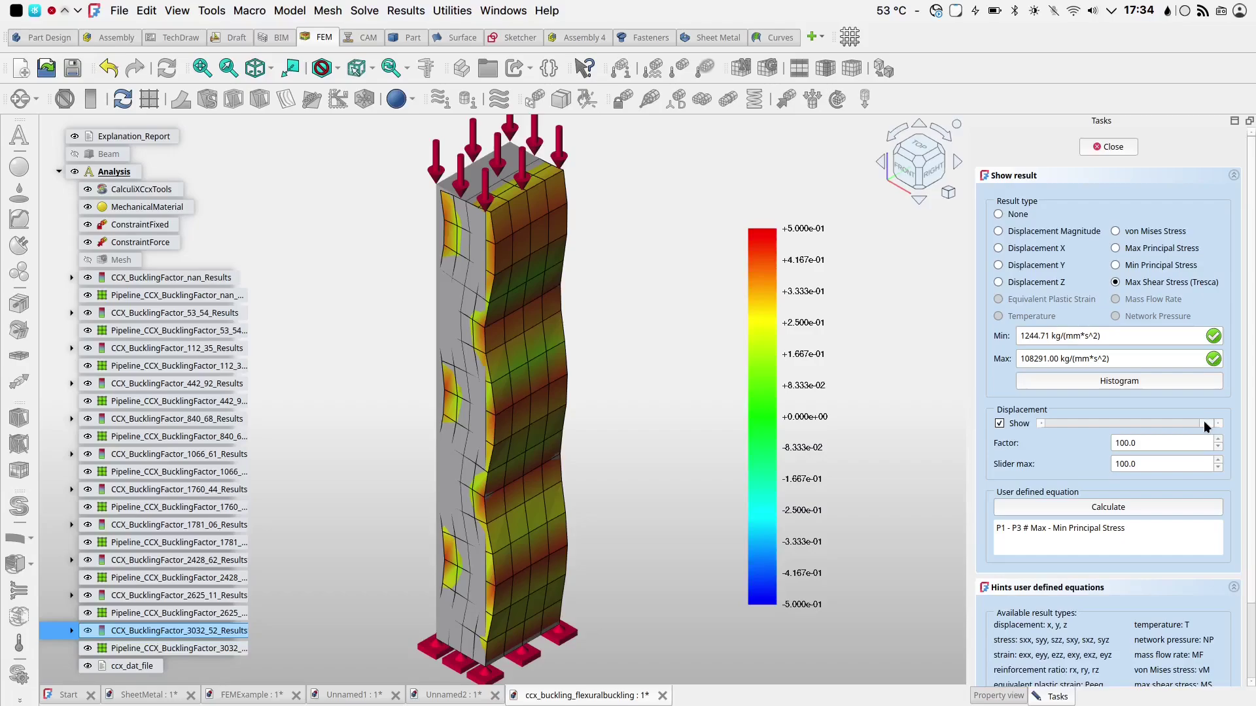
Step: Show the 2625_11 buckling result with its displacement factor raised from 0 to 62
{"action": "left_click_drag", "start_coordinate": [1204, 424], "coordinate": [1011, 425]}
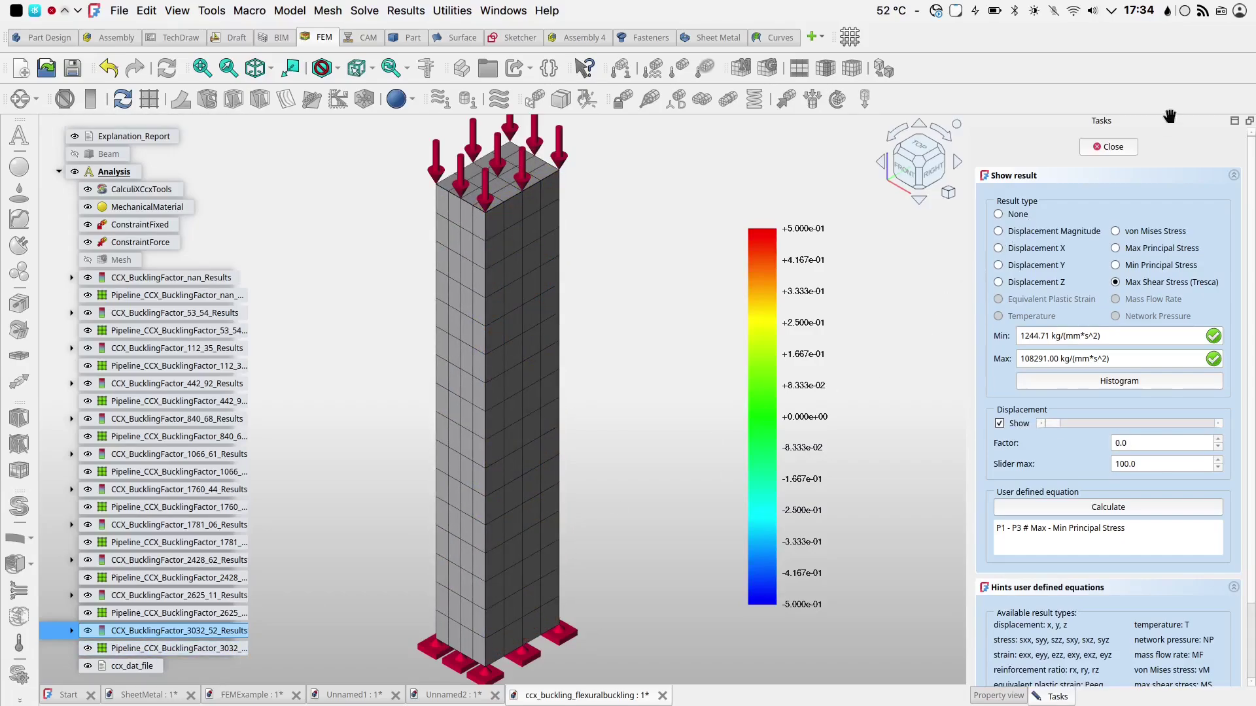
{"action": "key", "text": "Up"}
{"action": "key", "text": "Up"}
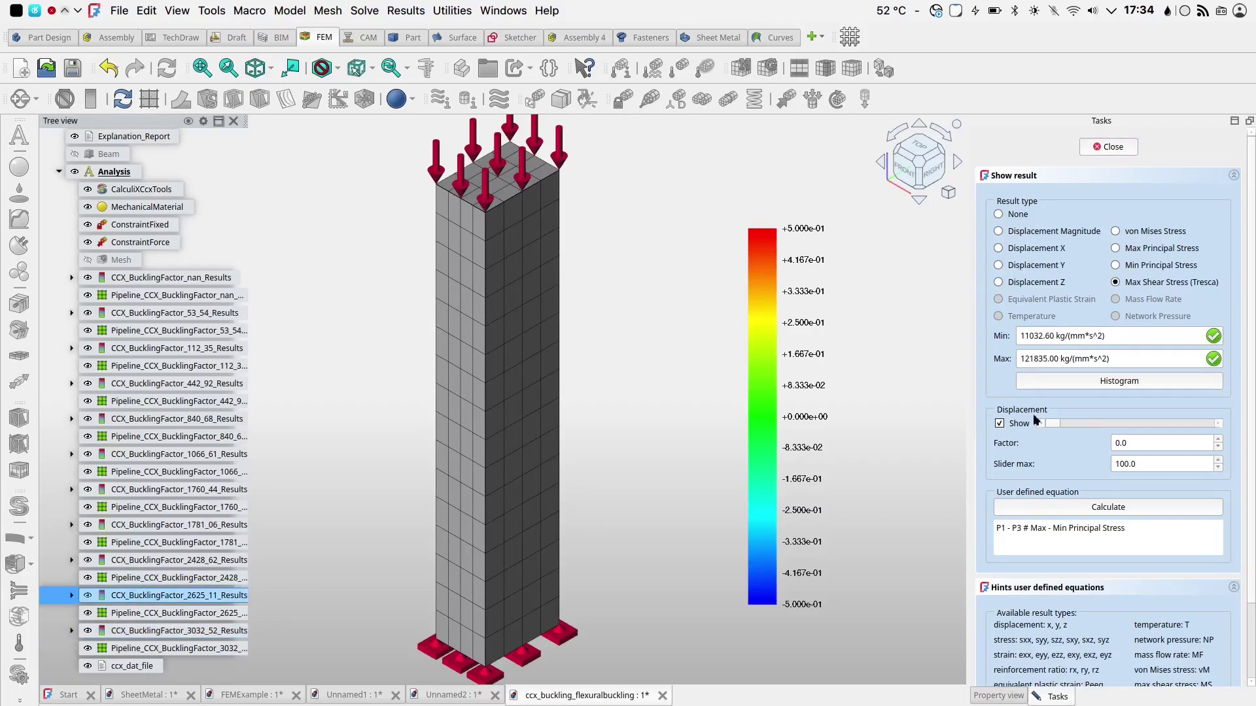
{"action": "left_click_drag", "start_coordinate": [1050, 422], "coordinate": [1220, 414]}
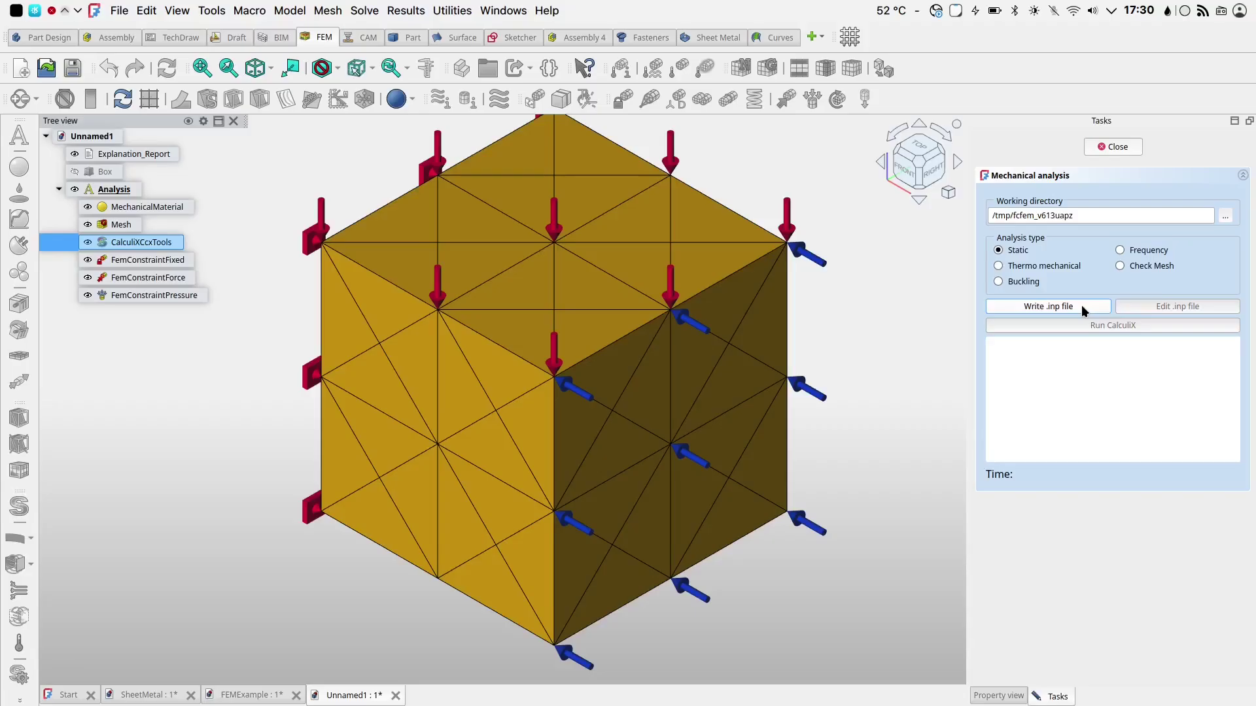
Step: Write the CalculiX .inp file, close the analysis panel and select CCX_Results
{"action": "left_click", "coordinate": [1081, 306]}
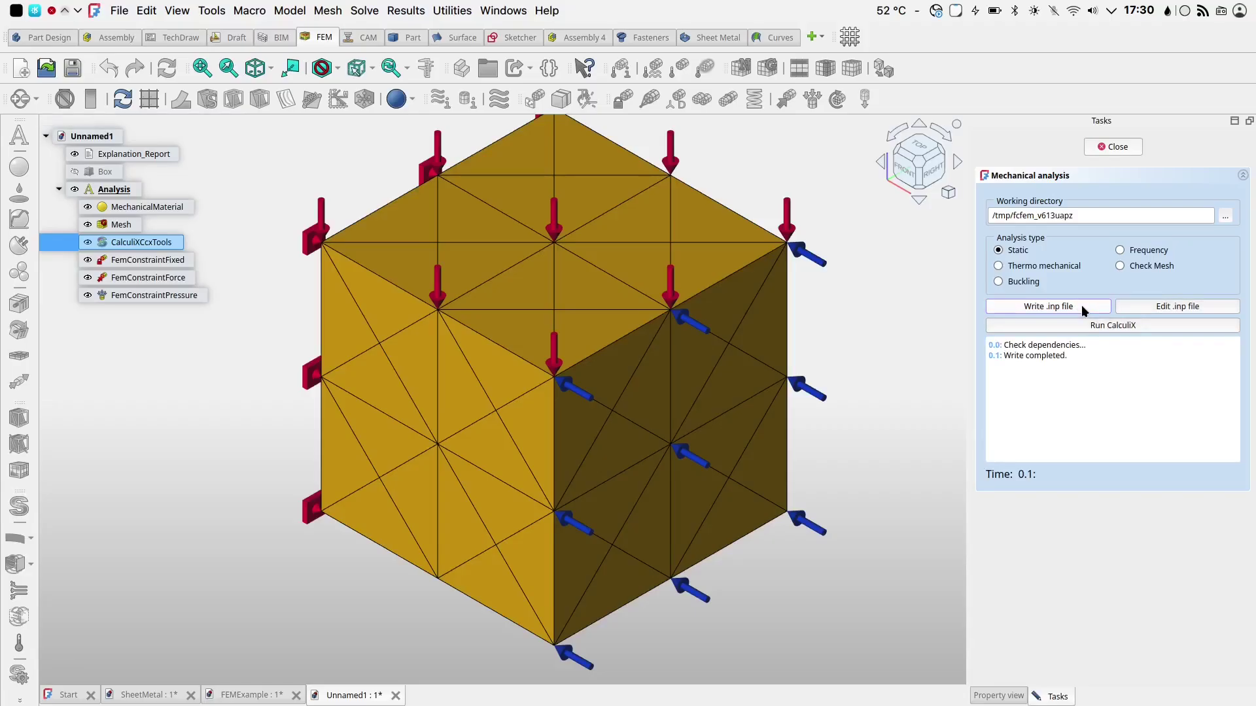
{"action": "left_click", "coordinate": [1113, 148]}
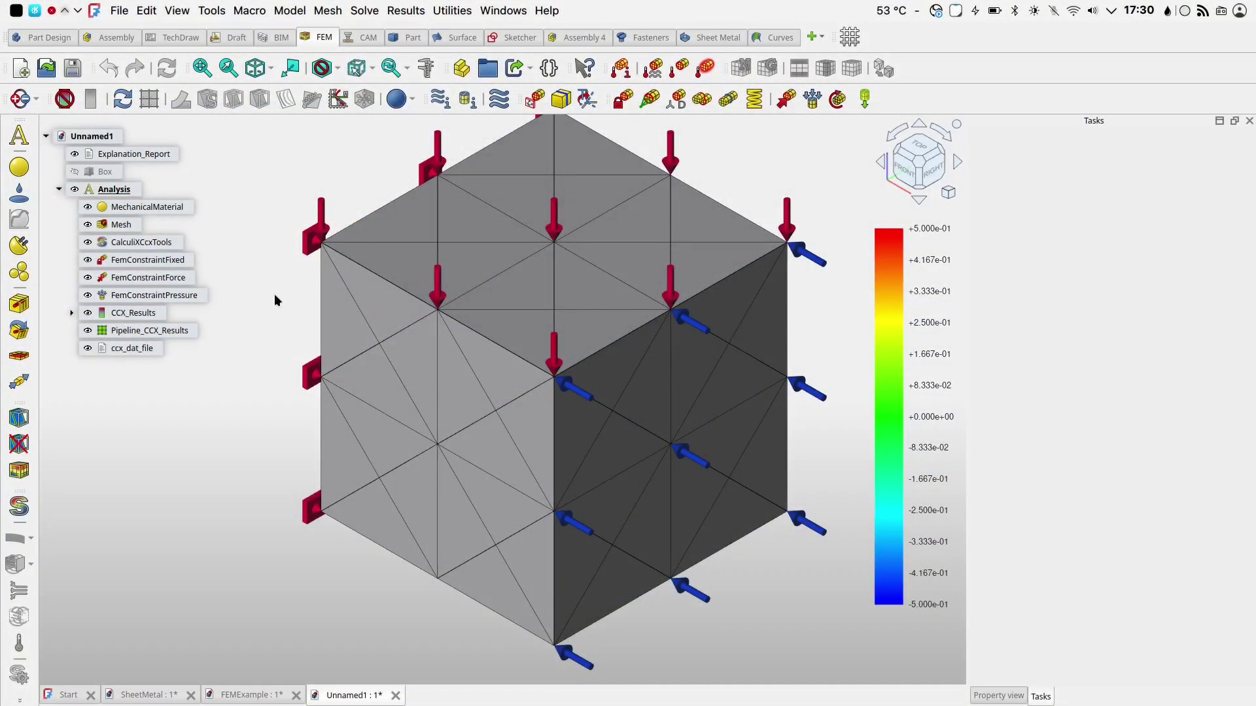
{"action": "left_click", "coordinate": [146, 313]}
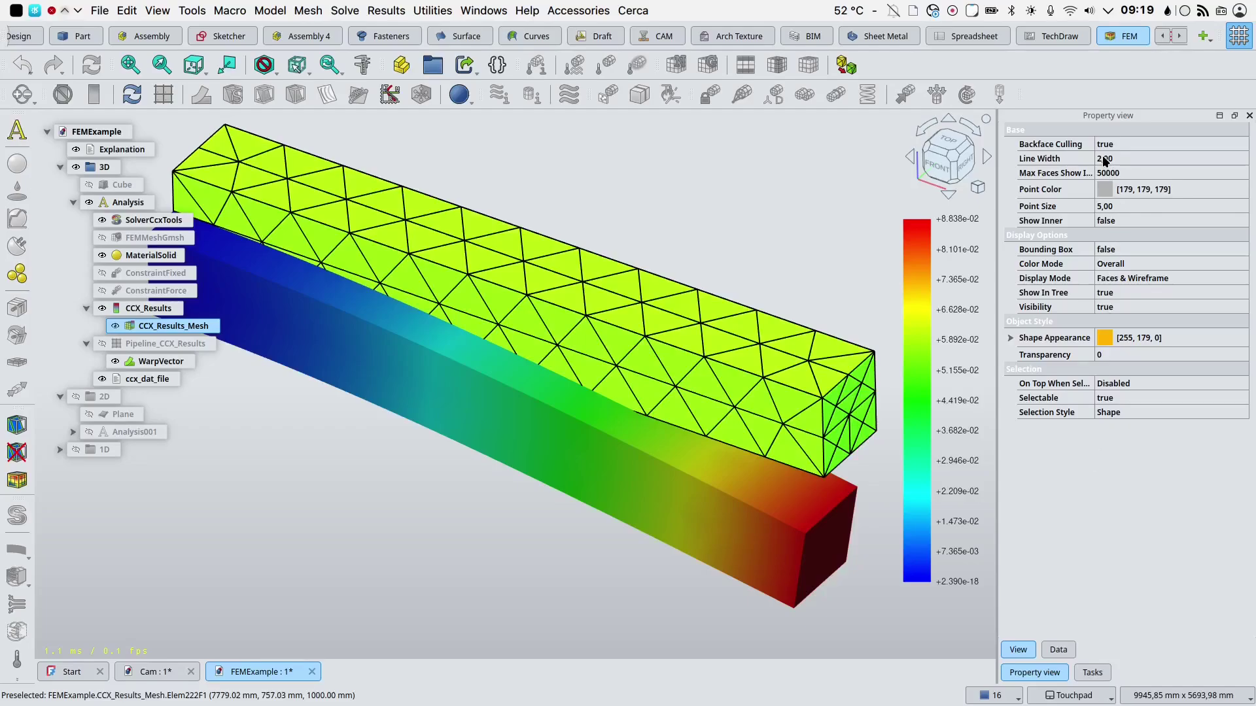
Step: Give the results mesh line width 3,00, red point colour and point size 6,00
{"action": "left_click", "coordinate": [1104, 159]}
{"action": "scroll", "coordinate": [1103, 158], "scroll_direction": "up", "scroll_amount": 1}
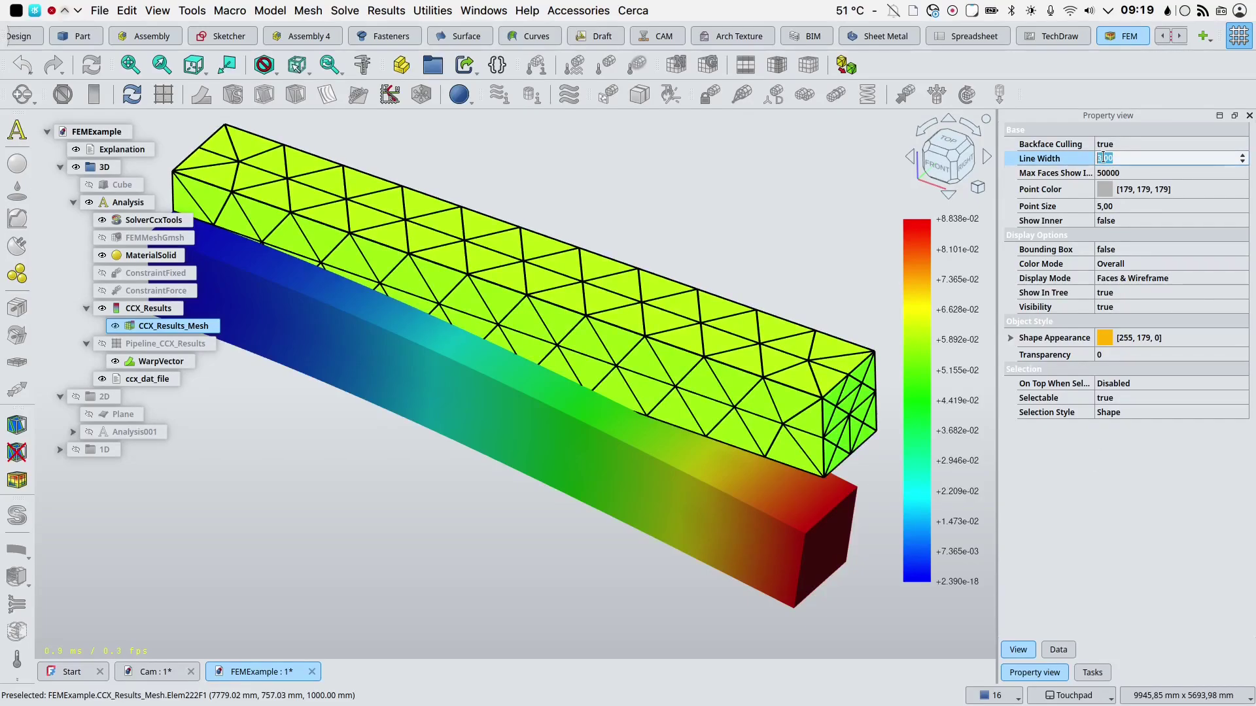
{"action": "left_click", "coordinate": [1100, 187]}
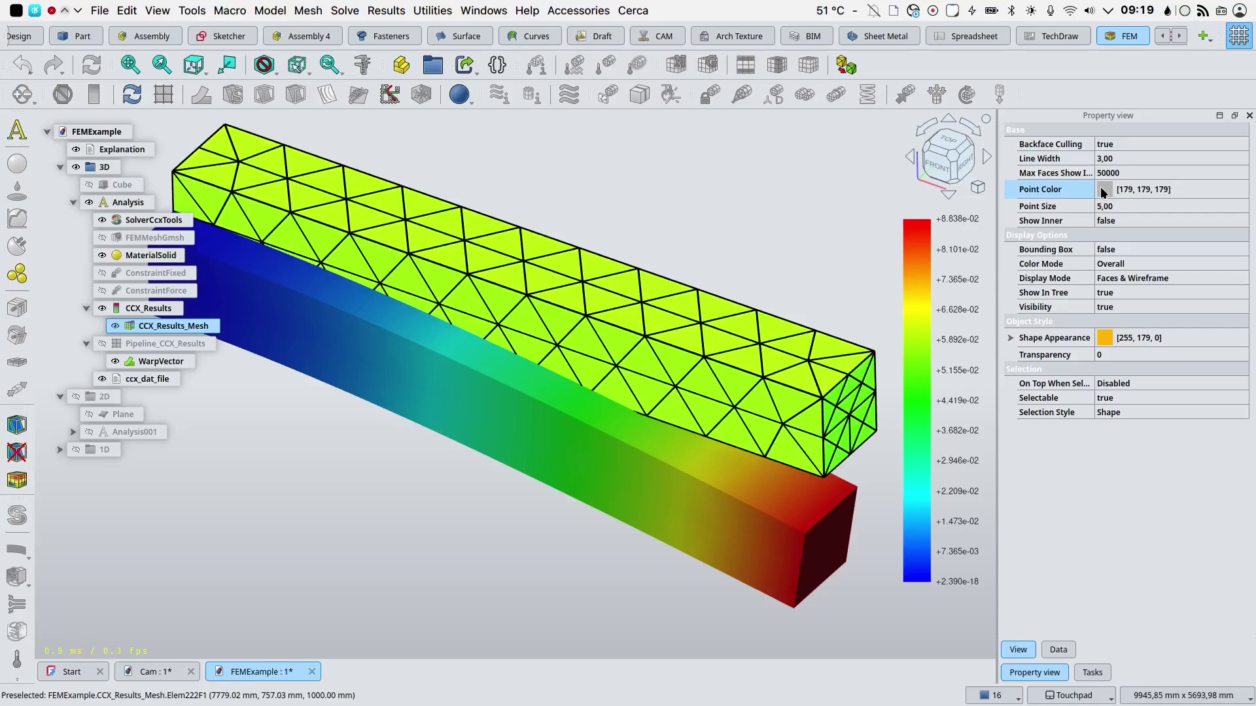
{"action": "left_click", "coordinate": [1173, 189]}
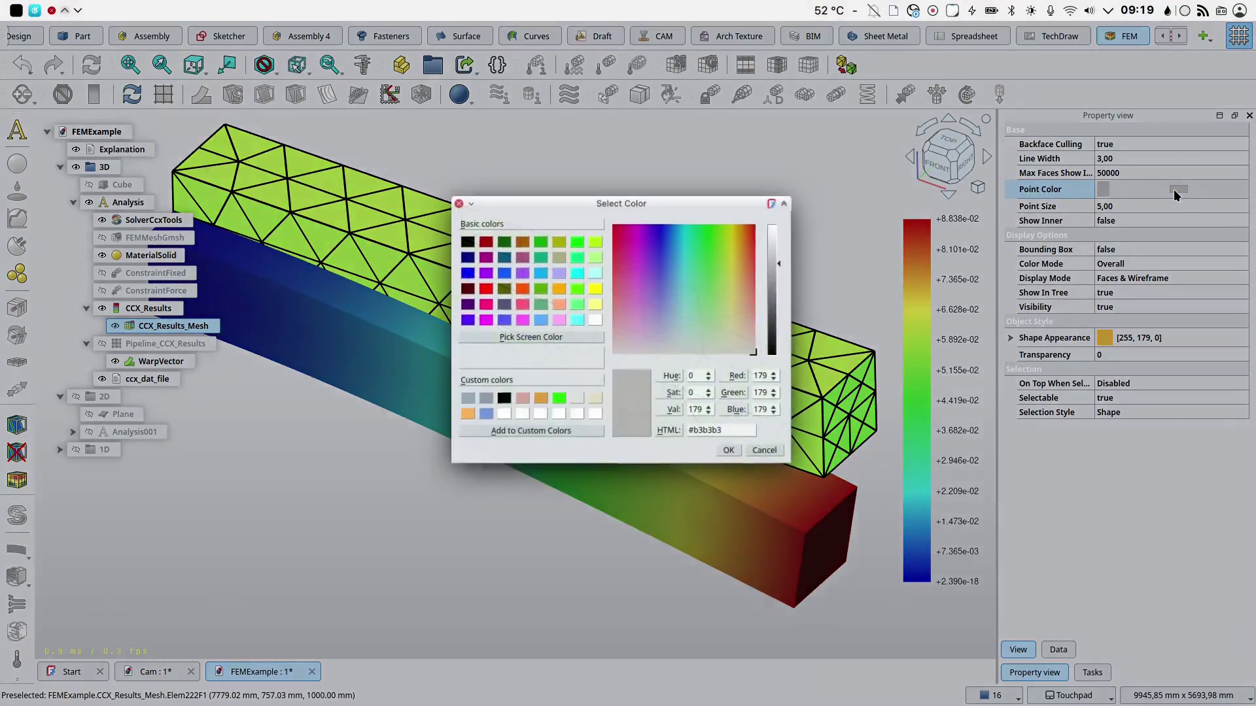
{"action": "left_click", "coordinate": [485, 290]}
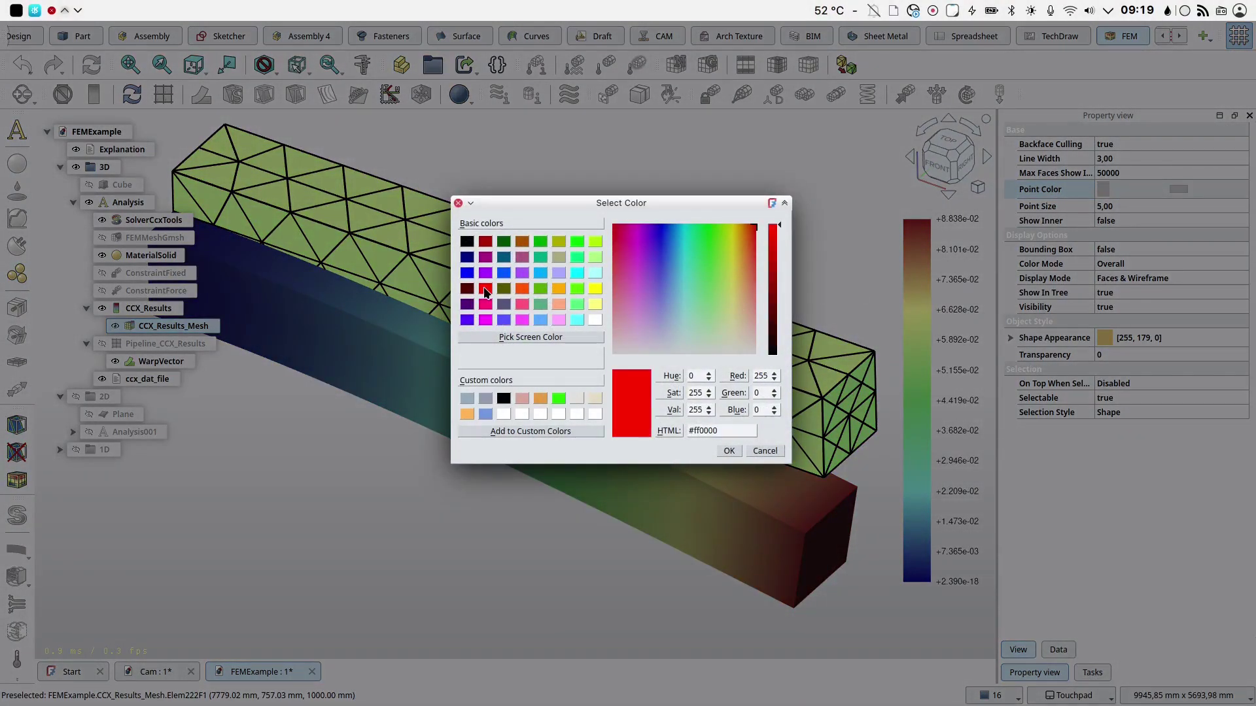
{"action": "left_click", "coordinate": [728, 451]}
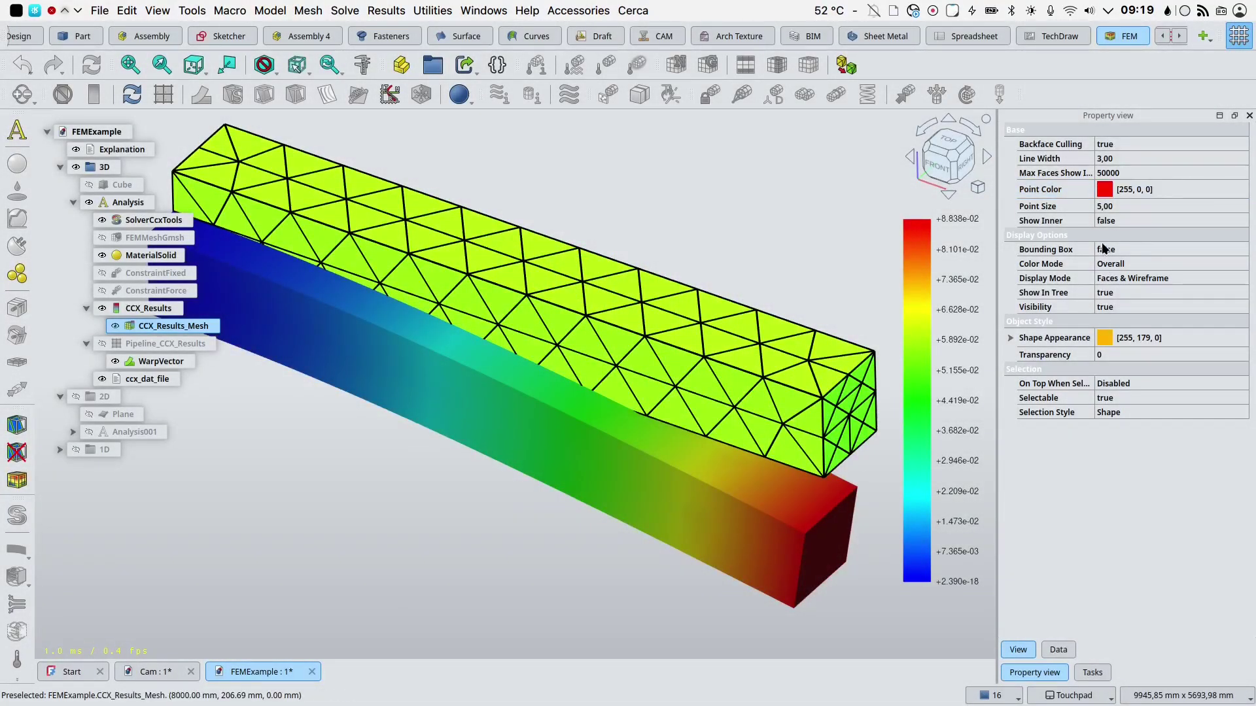
{"action": "left_click", "coordinate": [1105, 206]}
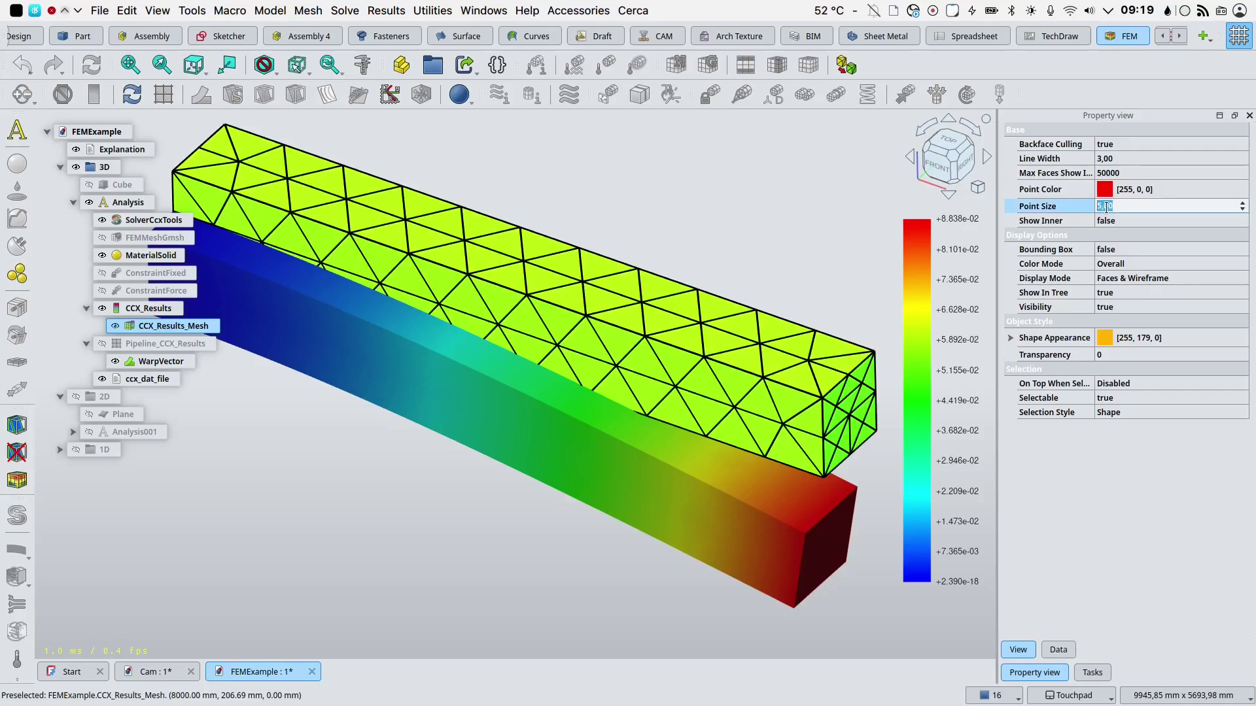
{"action": "left_click", "coordinate": [1123, 474]}
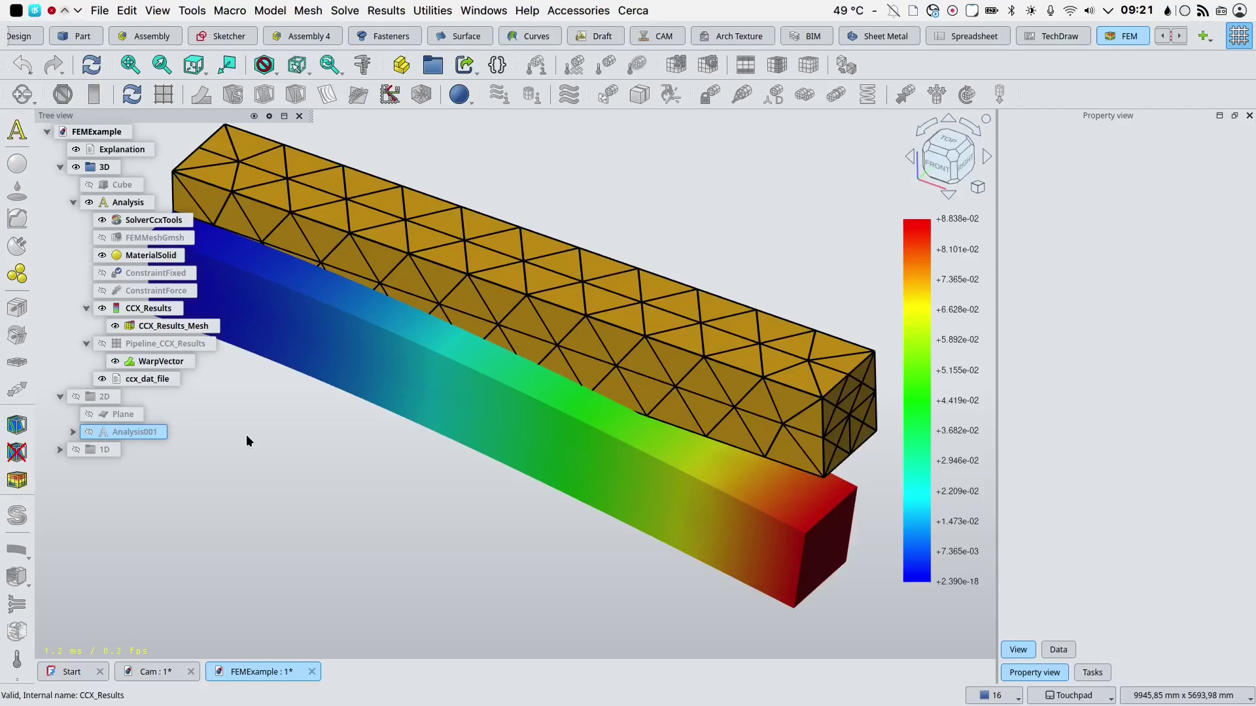
Step: Suppress the ConstraintFixed constraint
{"action": "left_click", "coordinate": [162, 276]}
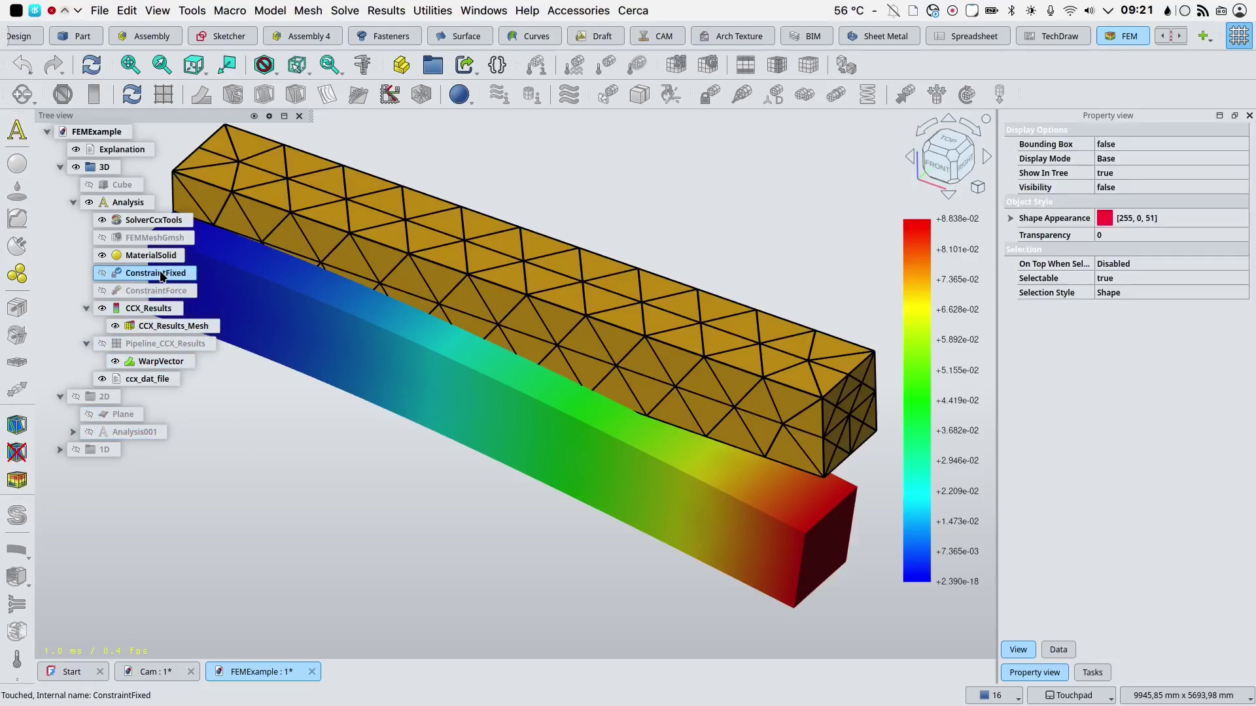
{"action": "right_click", "coordinate": [162, 275]}
{"action": "left_click", "coordinate": [207, 44]}
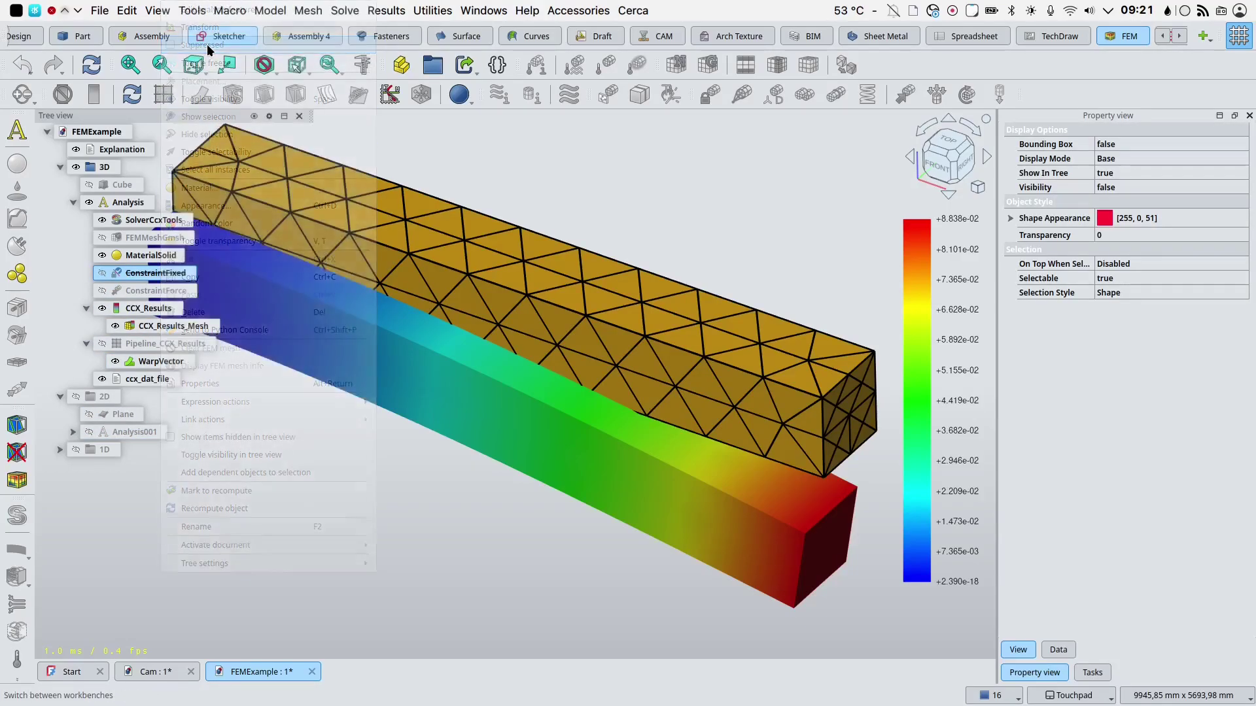
{"action": "left_click", "coordinate": [272, 413]}
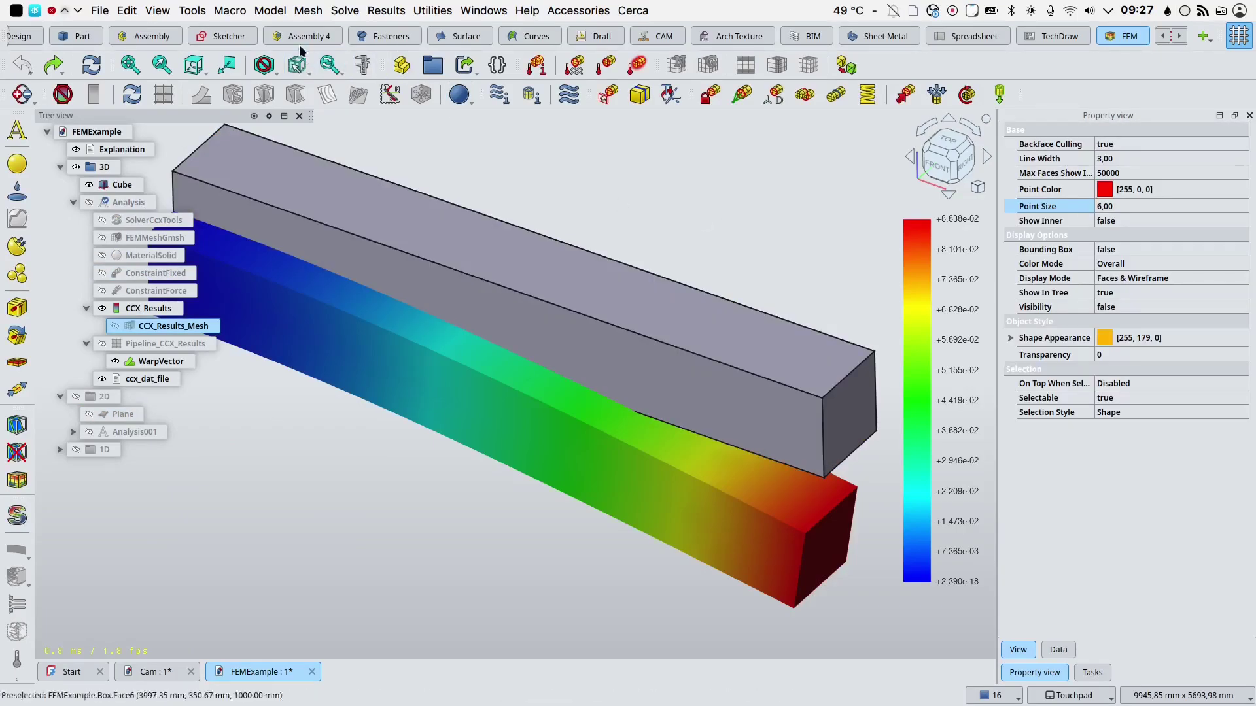
Step: Add a rigid body constraint referencing the beam's top face
{"action": "left_click", "coordinate": [270, 11]}
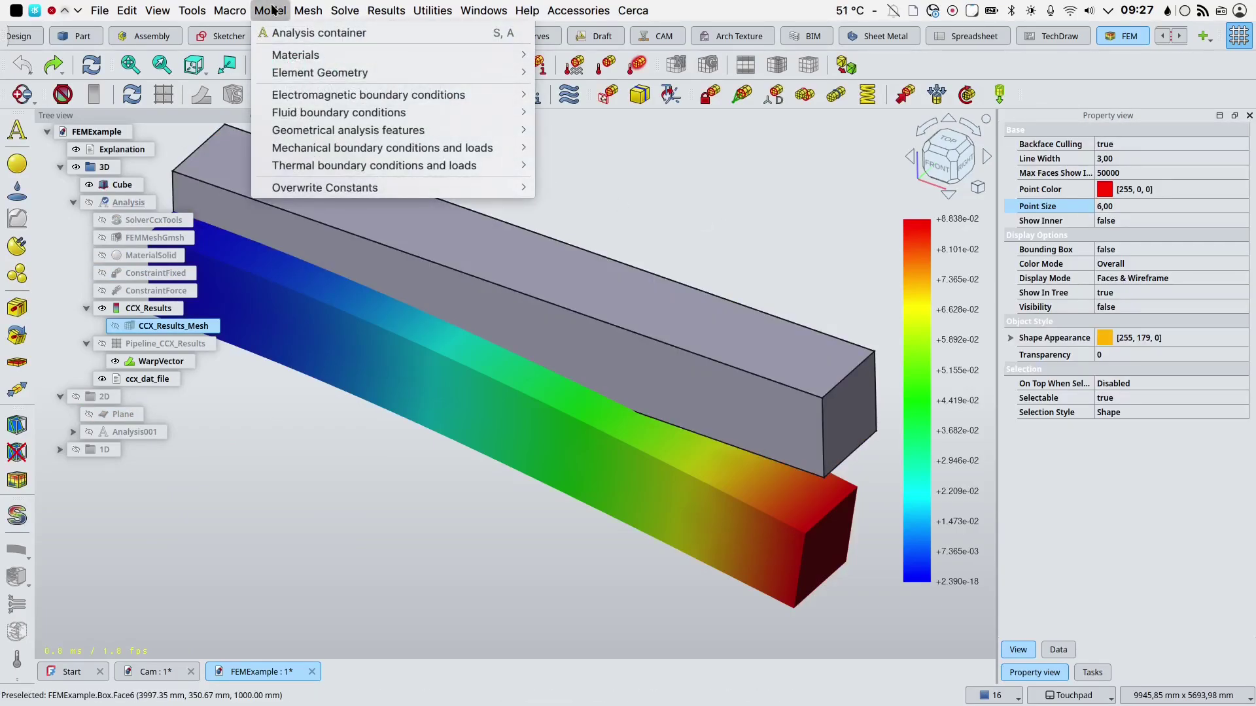
{"action": "mouse_move", "coordinate": [345, 147]}
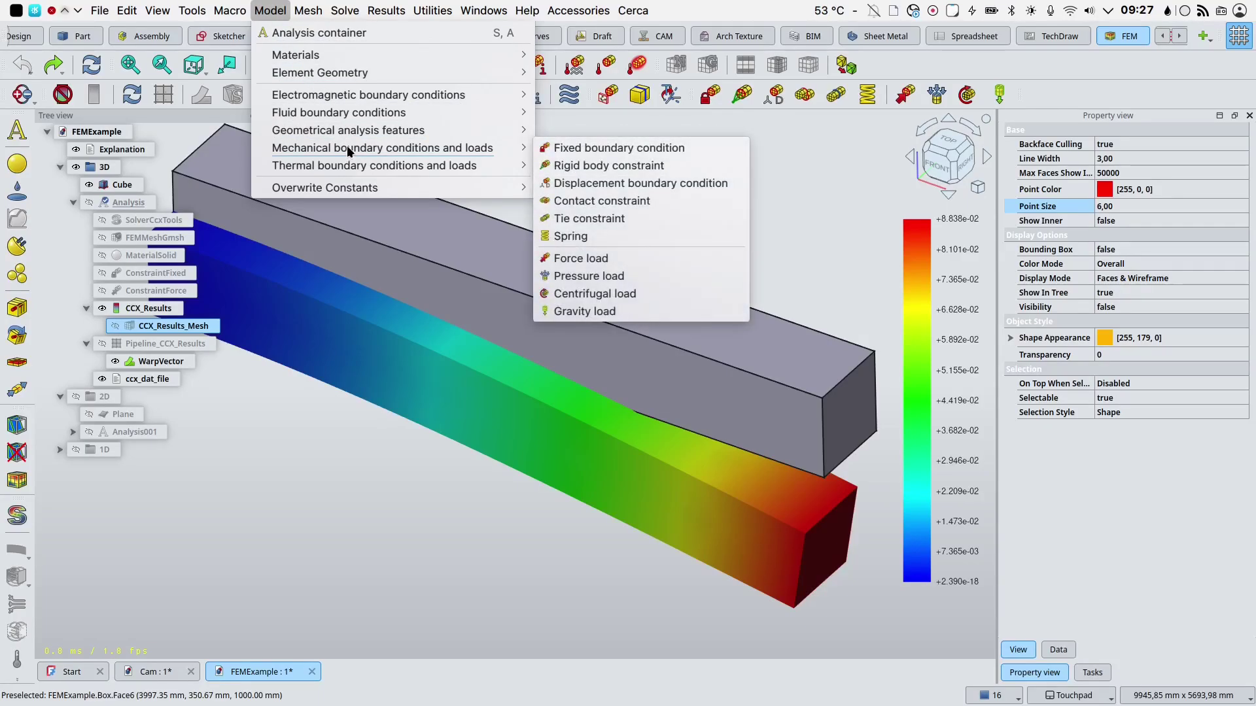
{"action": "left_click", "coordinate": [581, 167]}
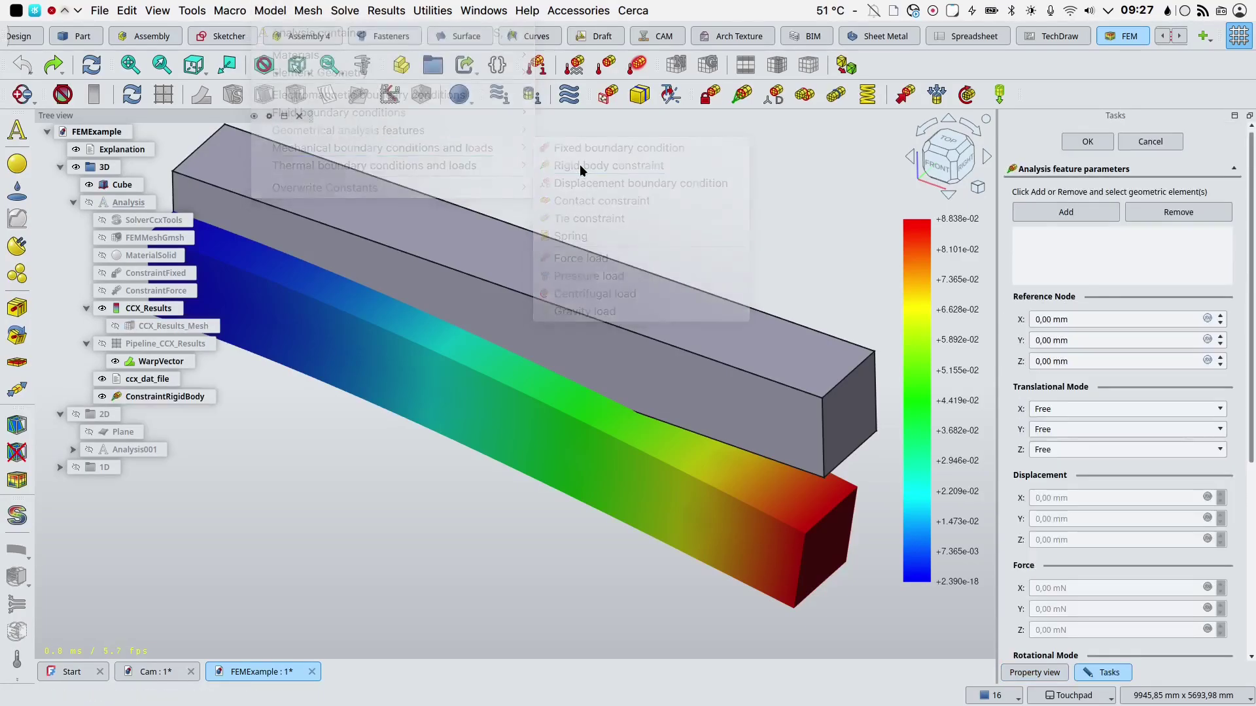
{"action": "left_click", "coordinate": [767, 346]}
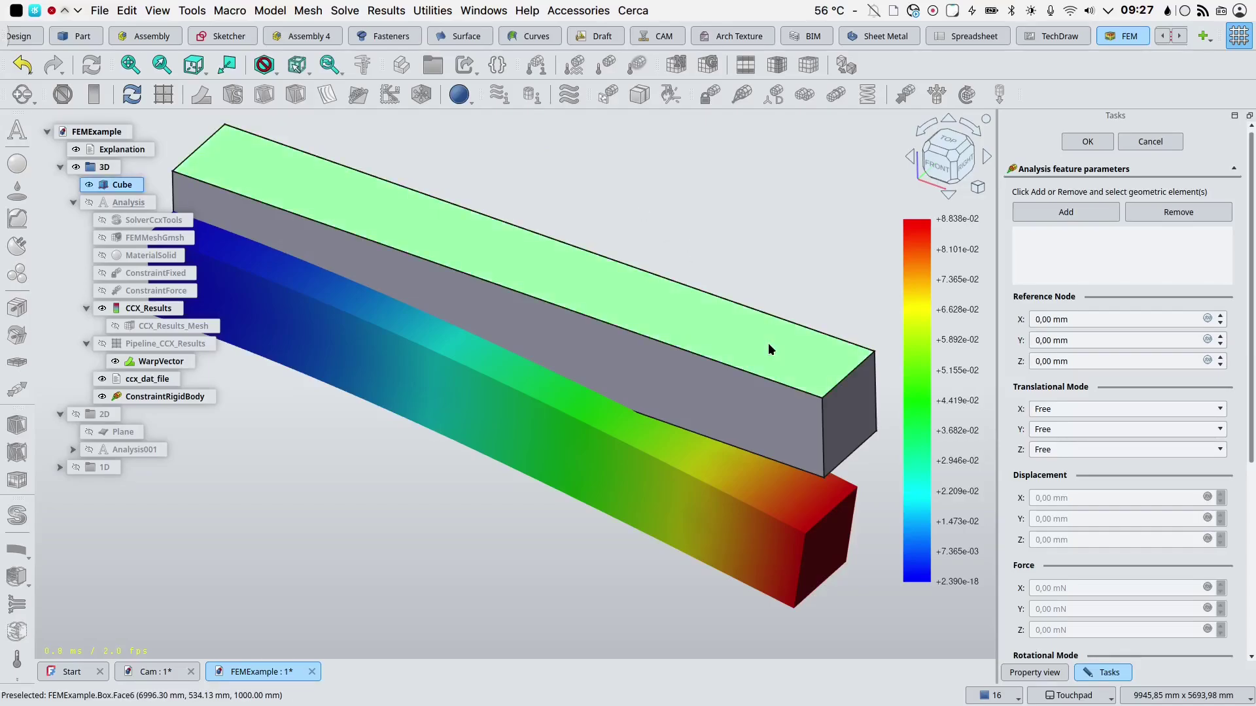
{"action": "left_click", "coordinate": [1041, 211]}
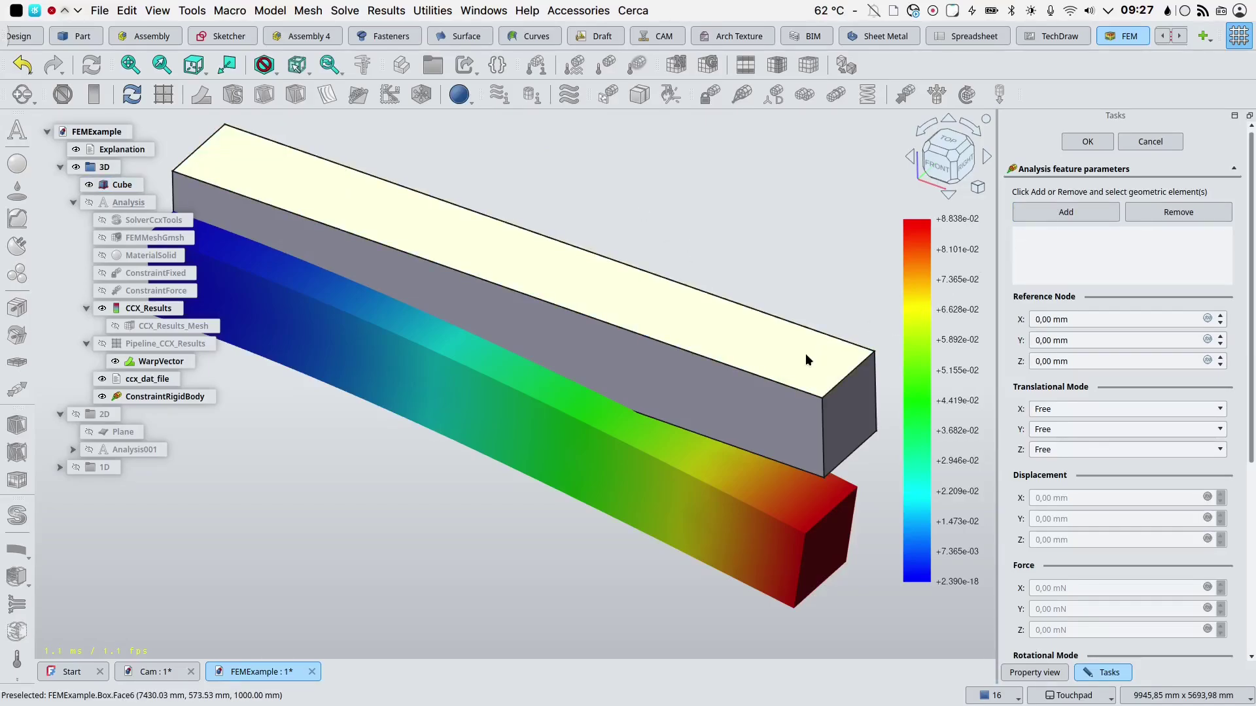
{"action": "left_click", "coordinate": [806, 353]}
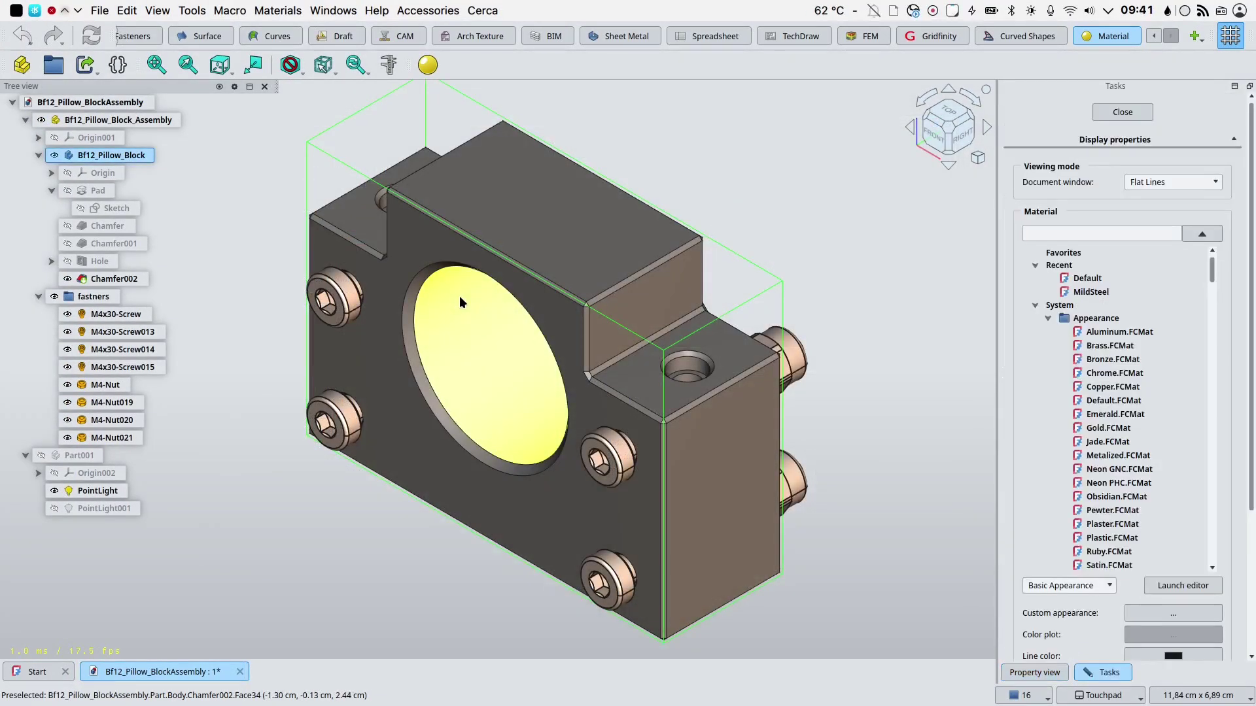
Step: Set the pillow block's custom diffuse colour to orange and close Material properties
{"action": "left_click", "coordinate": [1160, 613]}
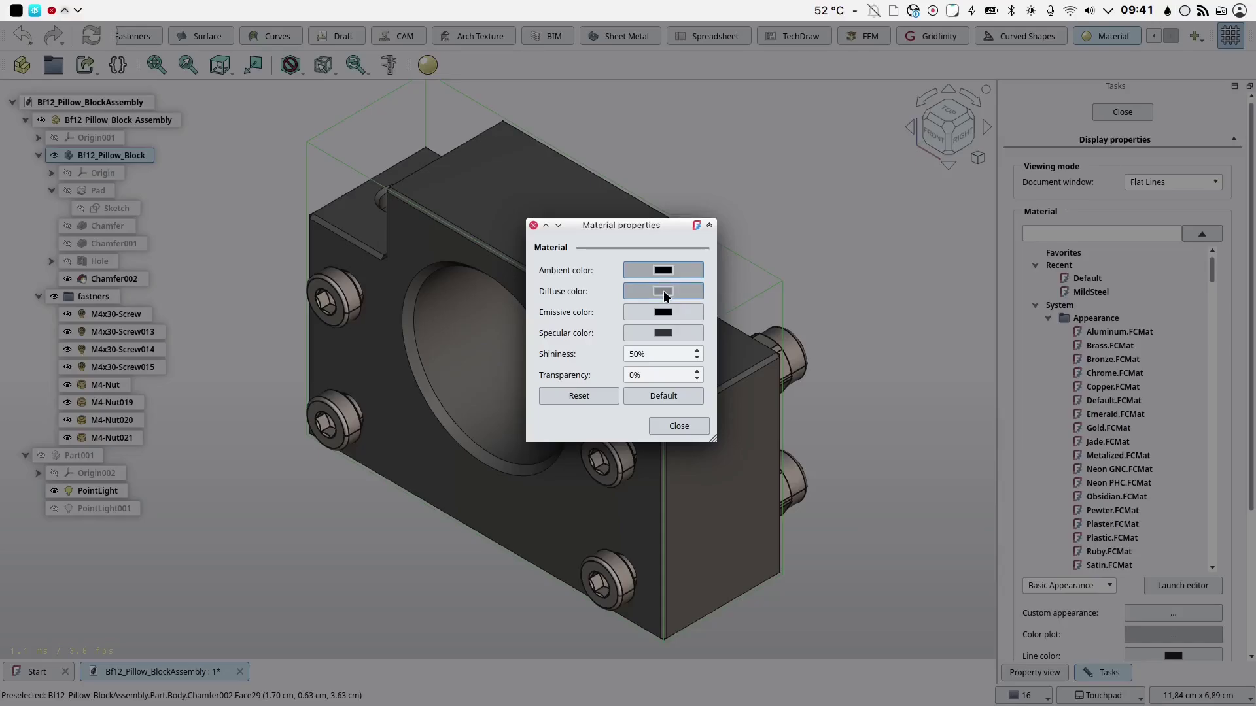
{"action": "left_click", "coordinate": [656, 292]}
{"action": "left_click", "coordinate": [460, 397]}
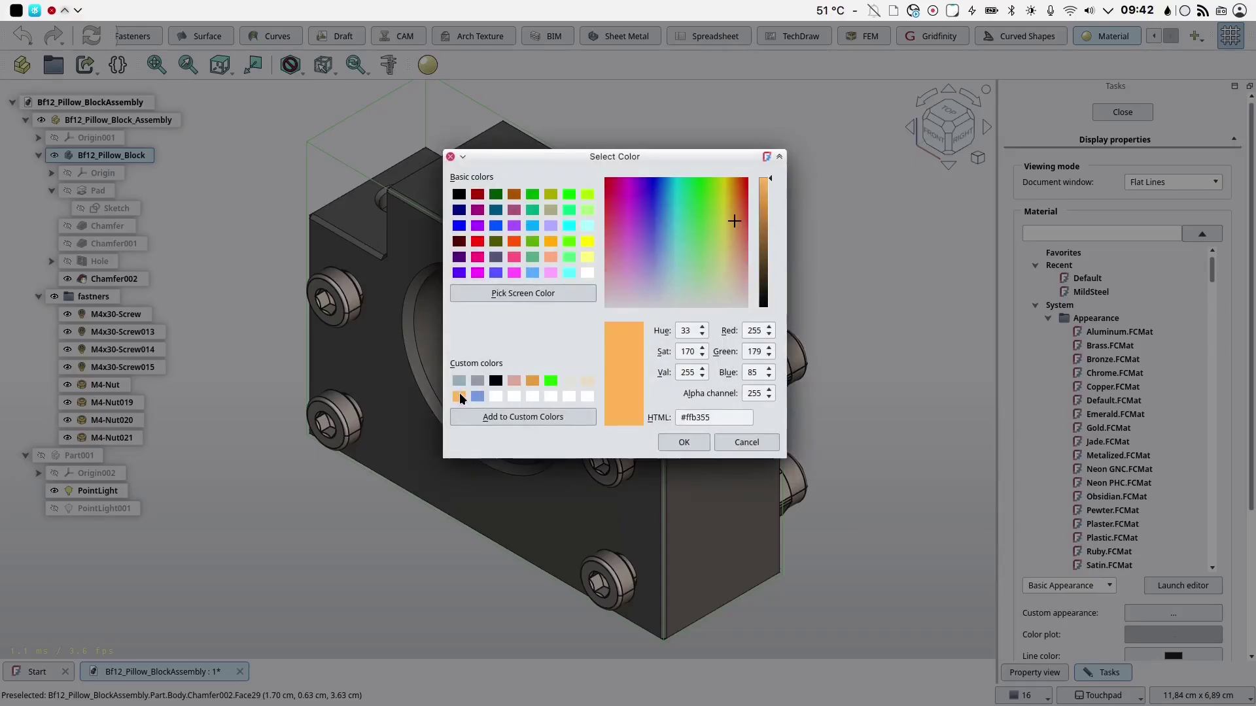
{"action": "left_click", "coordinate": [683, 442]}
{"action": "left_click", "coordinate": [678, 427]}
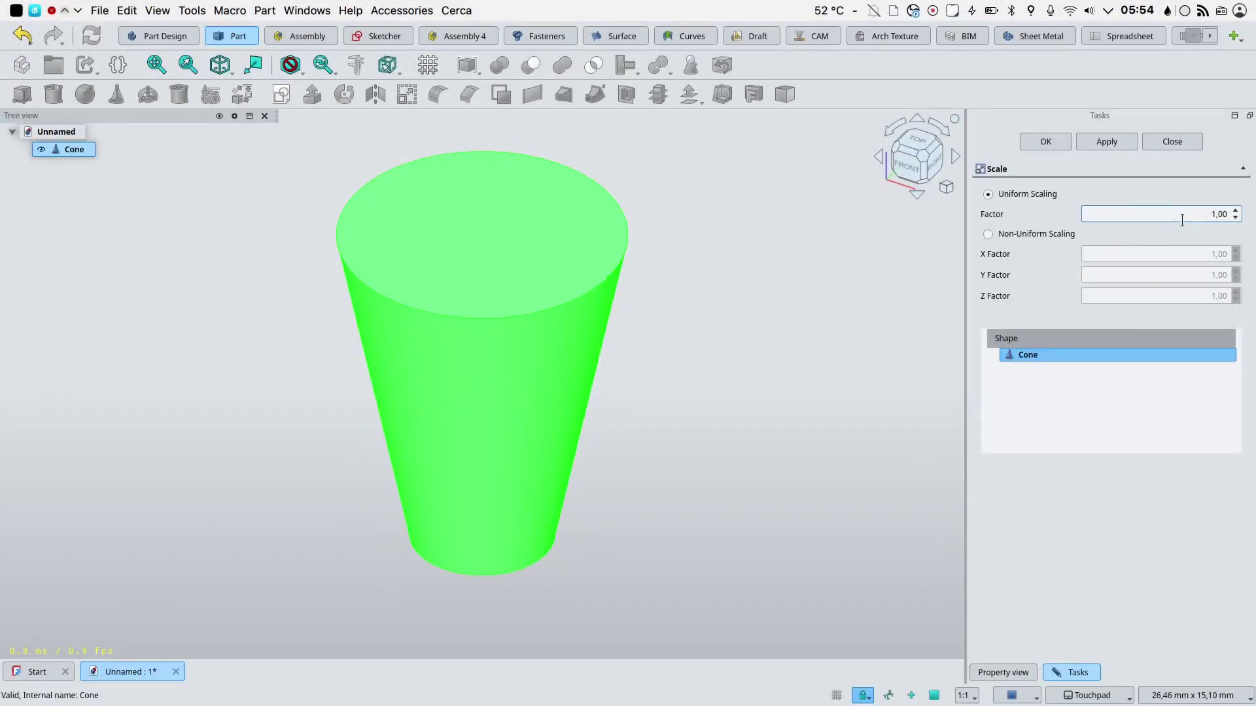
Step: Stretch the cone with non-uniform scaling, Y factor 1,50, and apply it
{"action": "left_click", "coordinate": [1040, 235]}
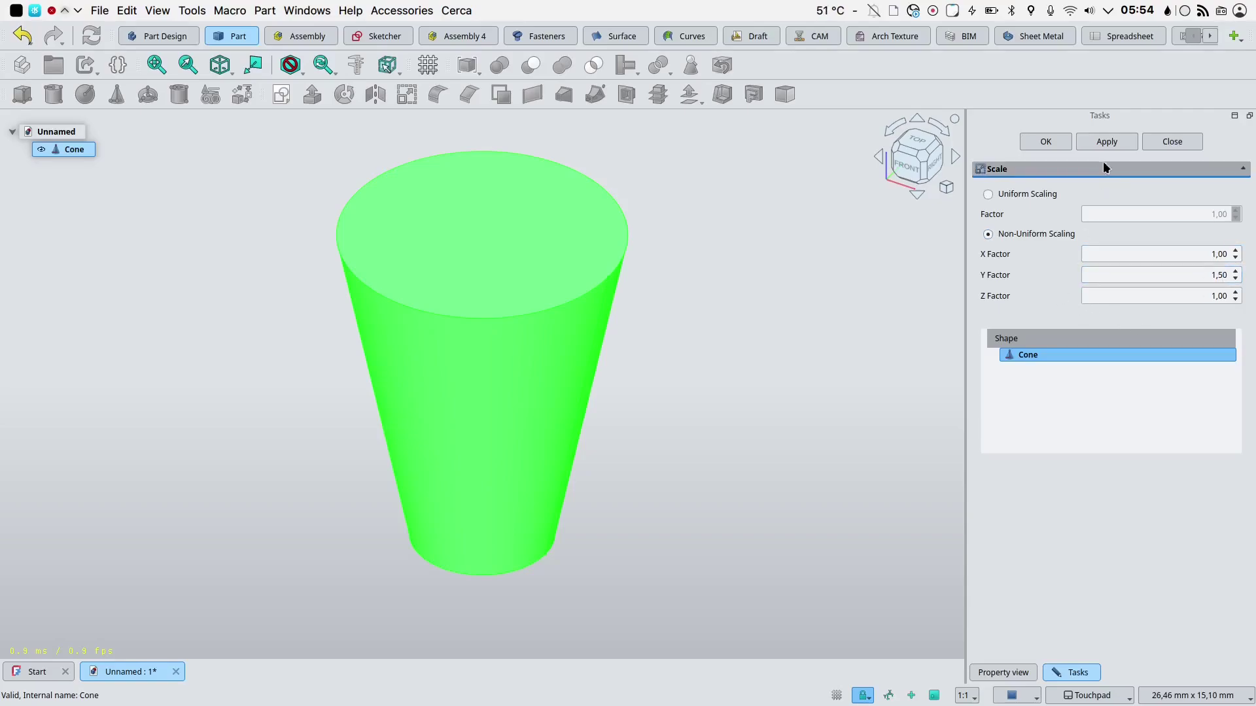
{"action": "left_click", "coordinate": [1109, 142]}
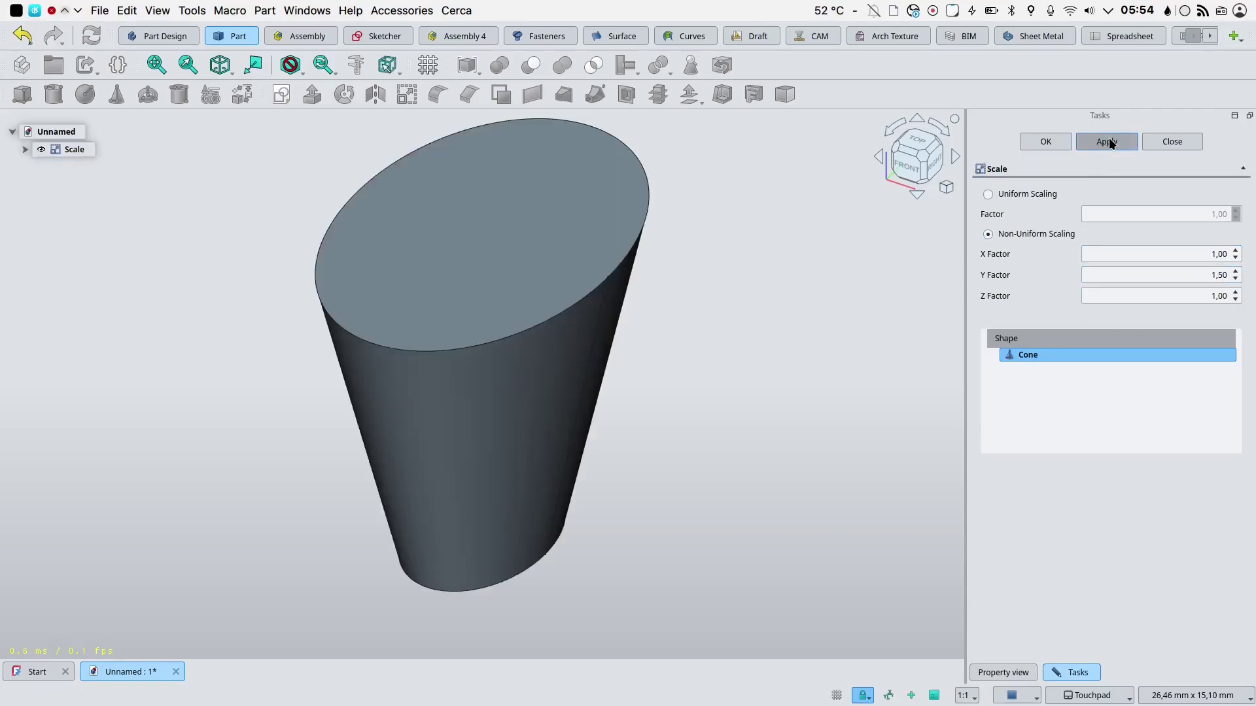
{"action": "left_click", "coordinate": [1046, 141]}
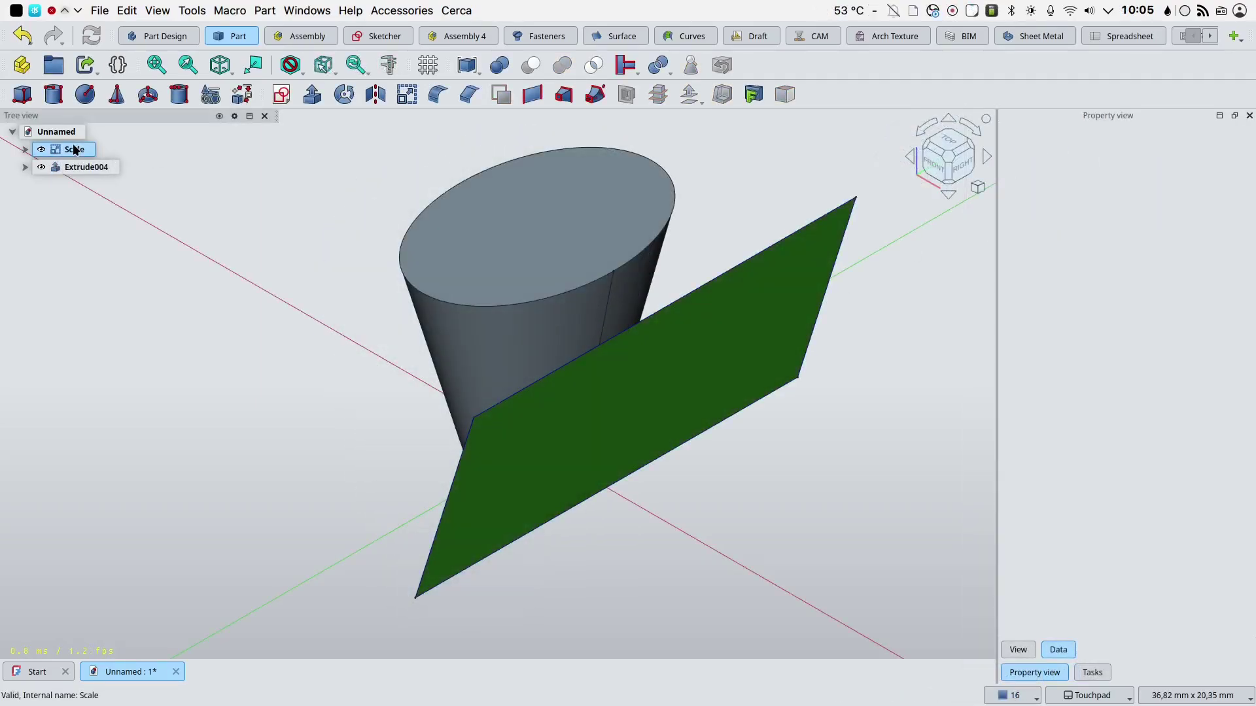
Step: Mirror the Scale object across the slanted plane picked as the selected reference
{"action": "left_click", "coordinate": [74, 150]}
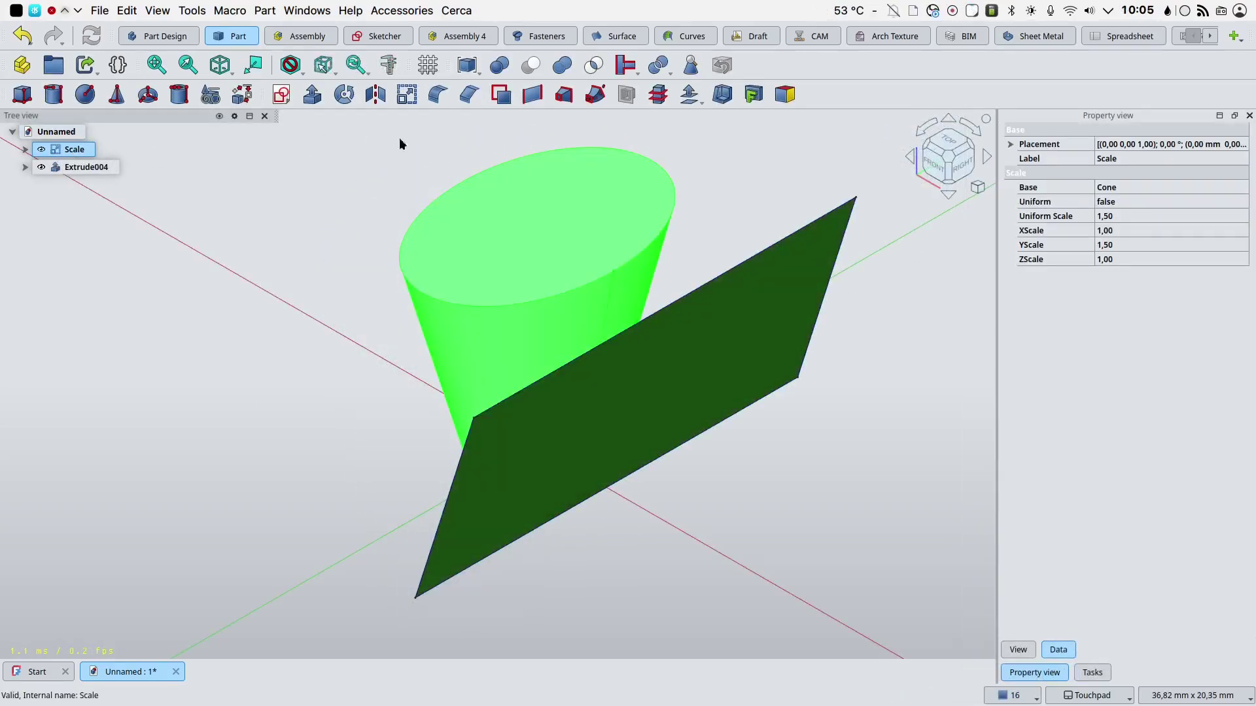
{"action": "left_click", "coordinate": [376, 96]}
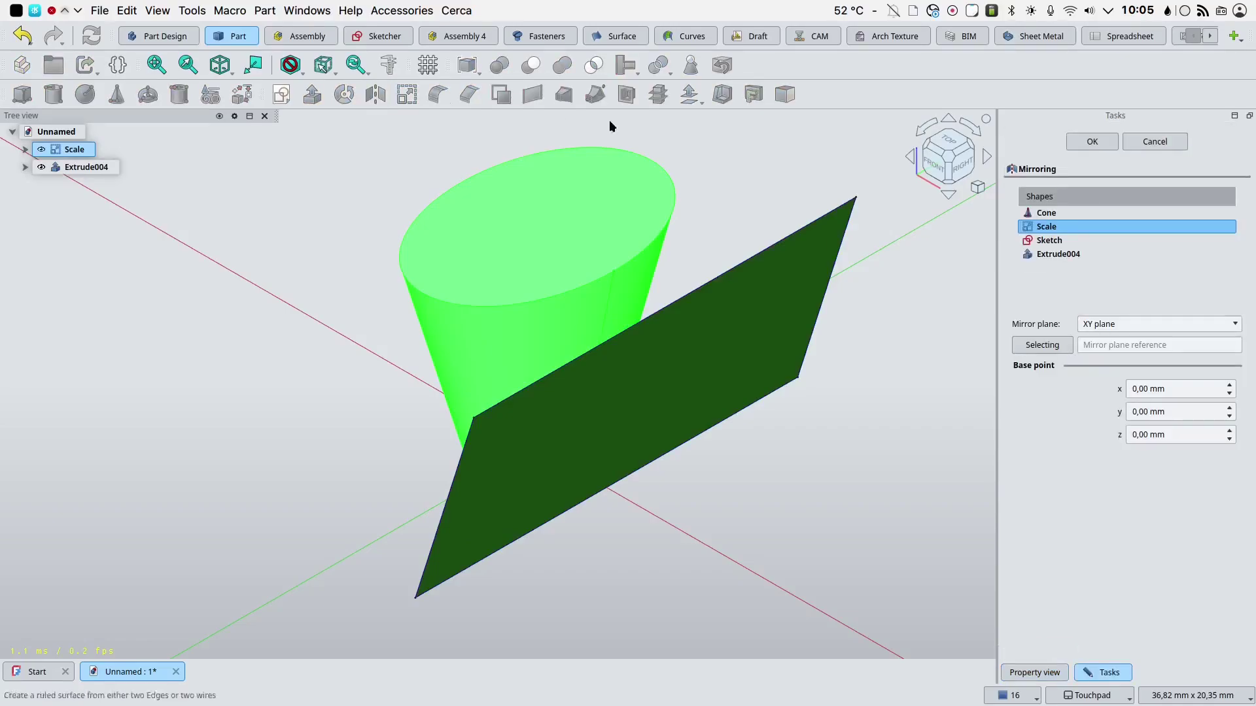
{"action": "left_click", "coordinate": [1113, 323]}
{"action": "left_click", "coordinate": [1114, 376]}
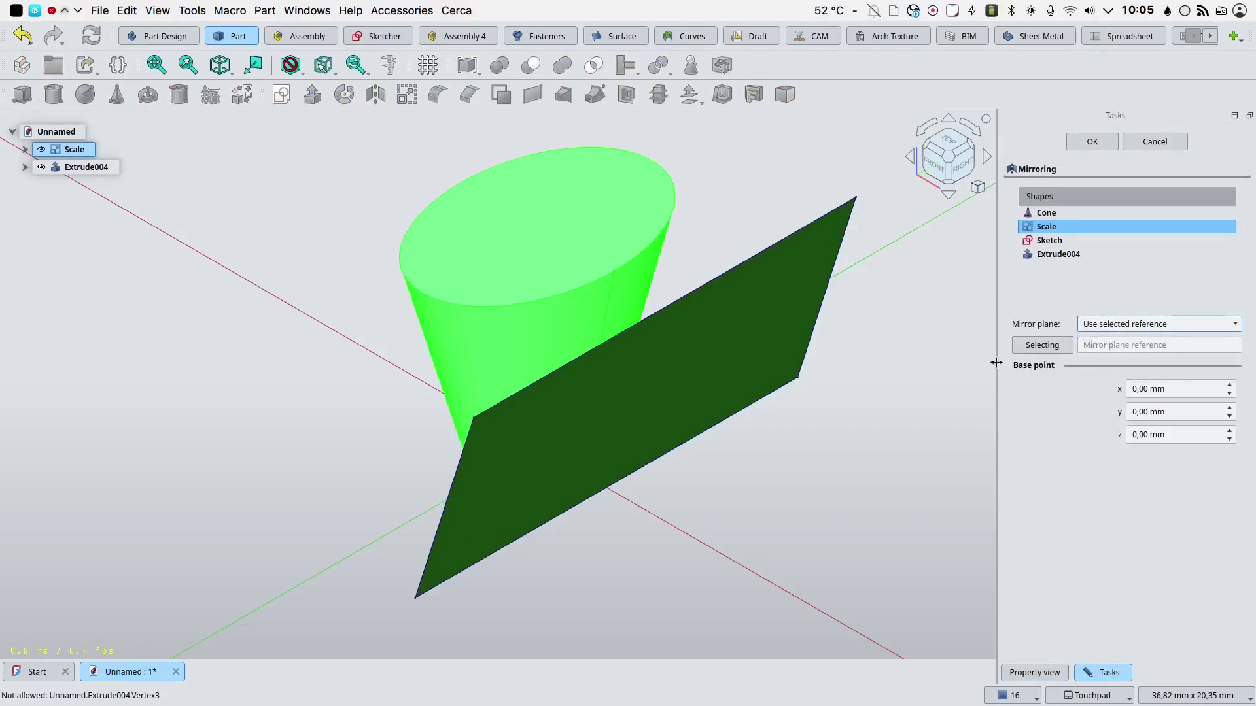
{"action": "left_click", "coordinate": [743, 351]}
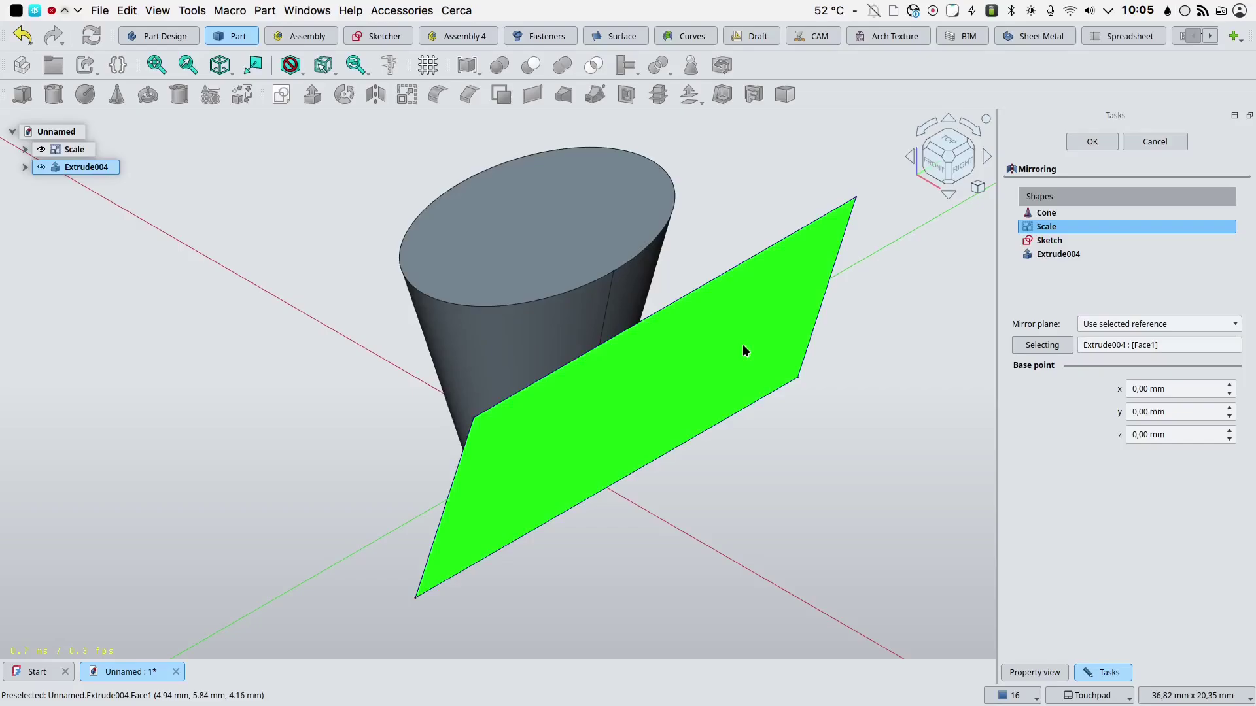
{"action": "left_click", "coordinate": [1094, 139]}
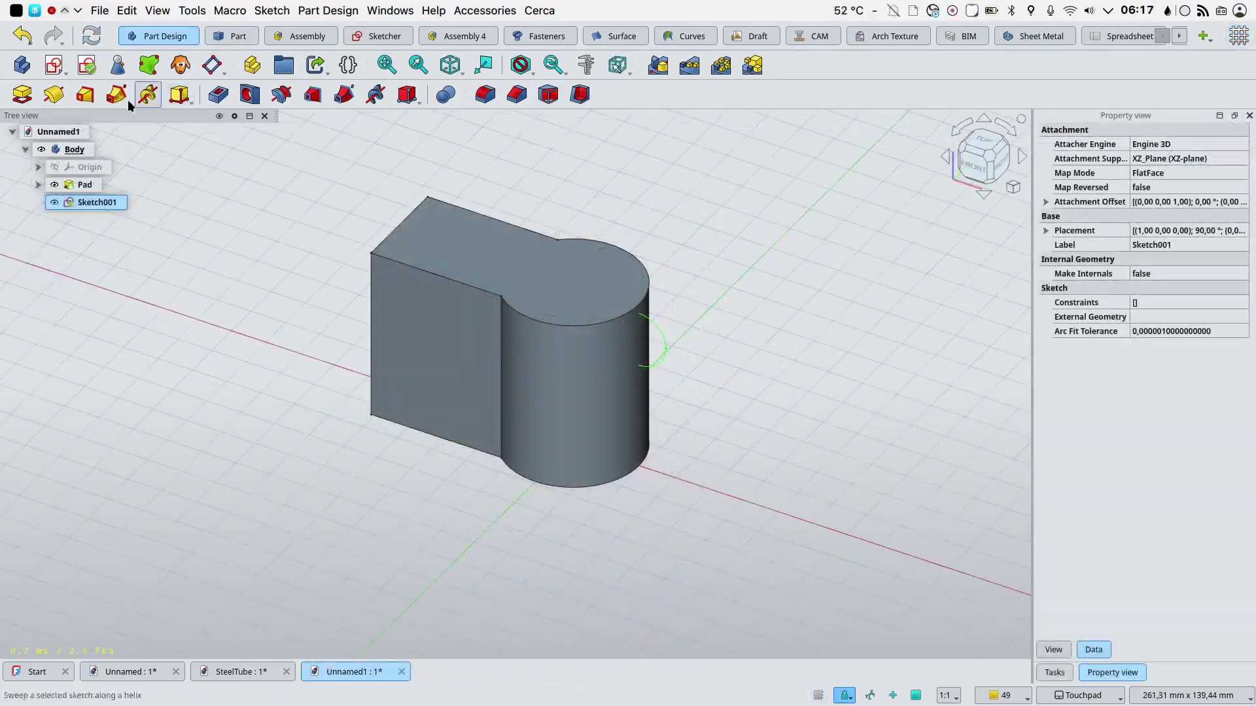
Step: Revolve the sketch with Two dimensions type and a 220° first angle
{"action": "left_click", "coordinate": [54, 94]}
{"action": "left_click", "coordinate": [1171, 196]}
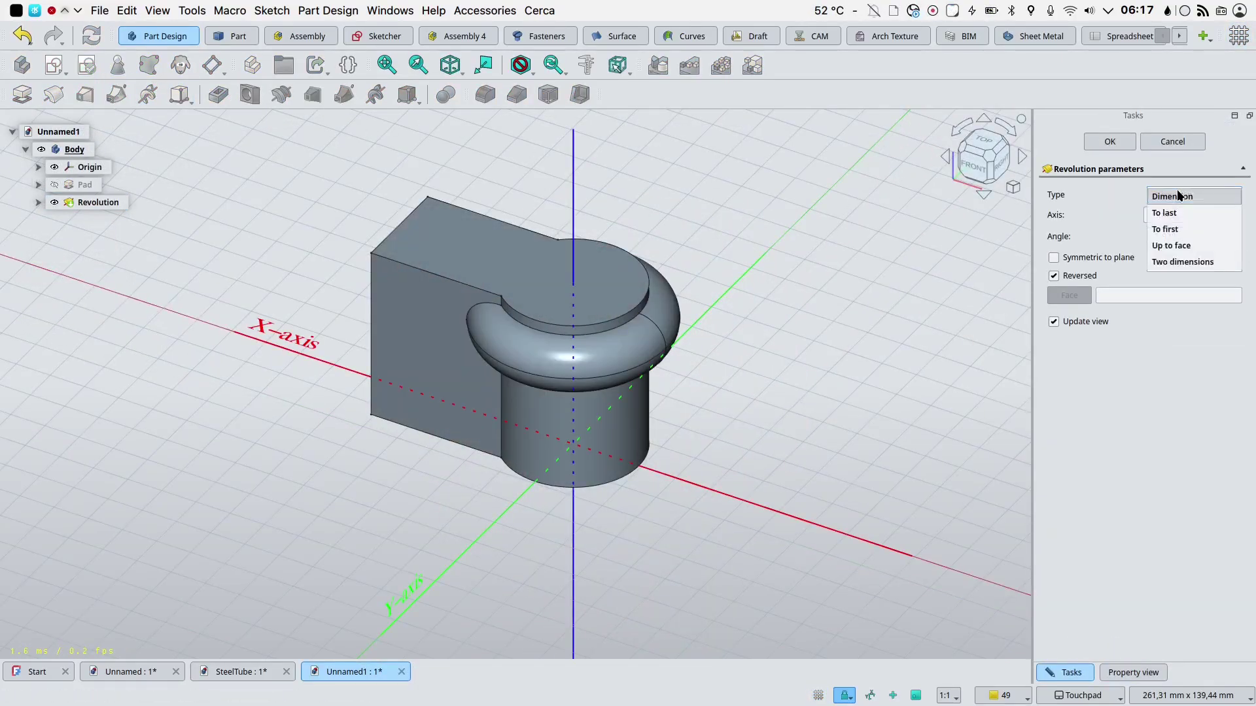
{"action": "left_click", "coordinate": [1186, 260]}
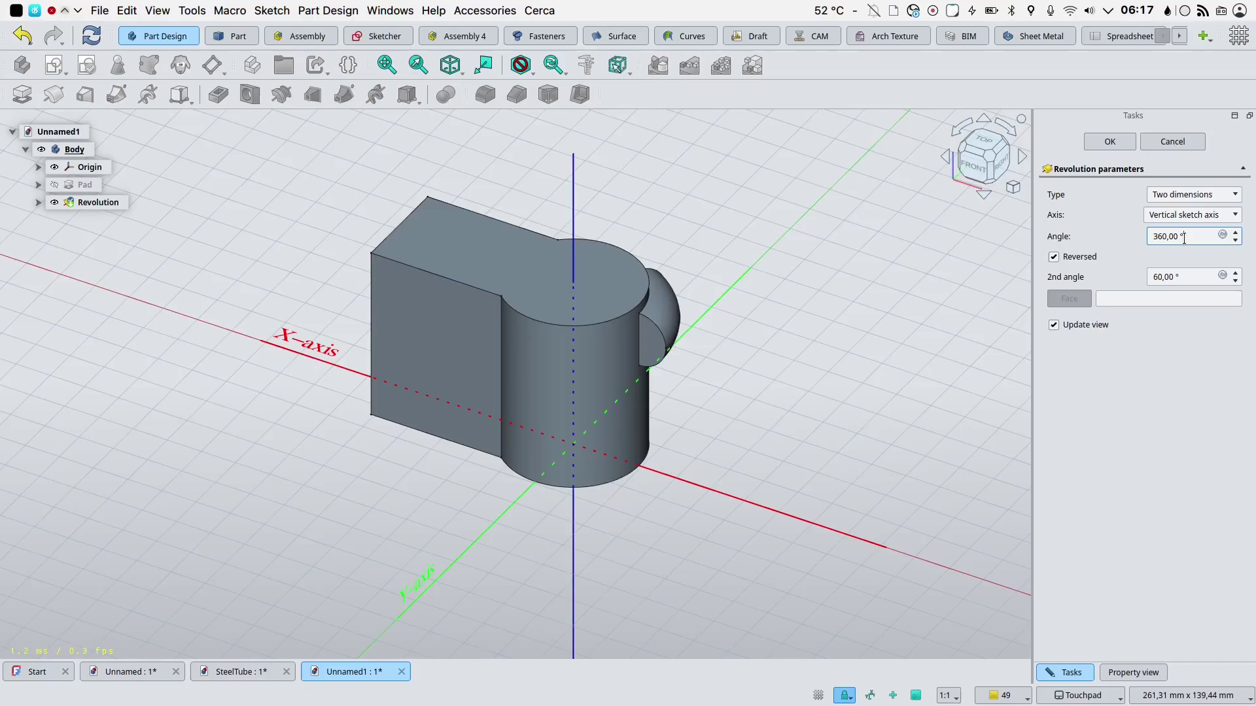
{"action": "double_click", "coordinate": [1184, 238]}
{"action": "type", "text": "220"}
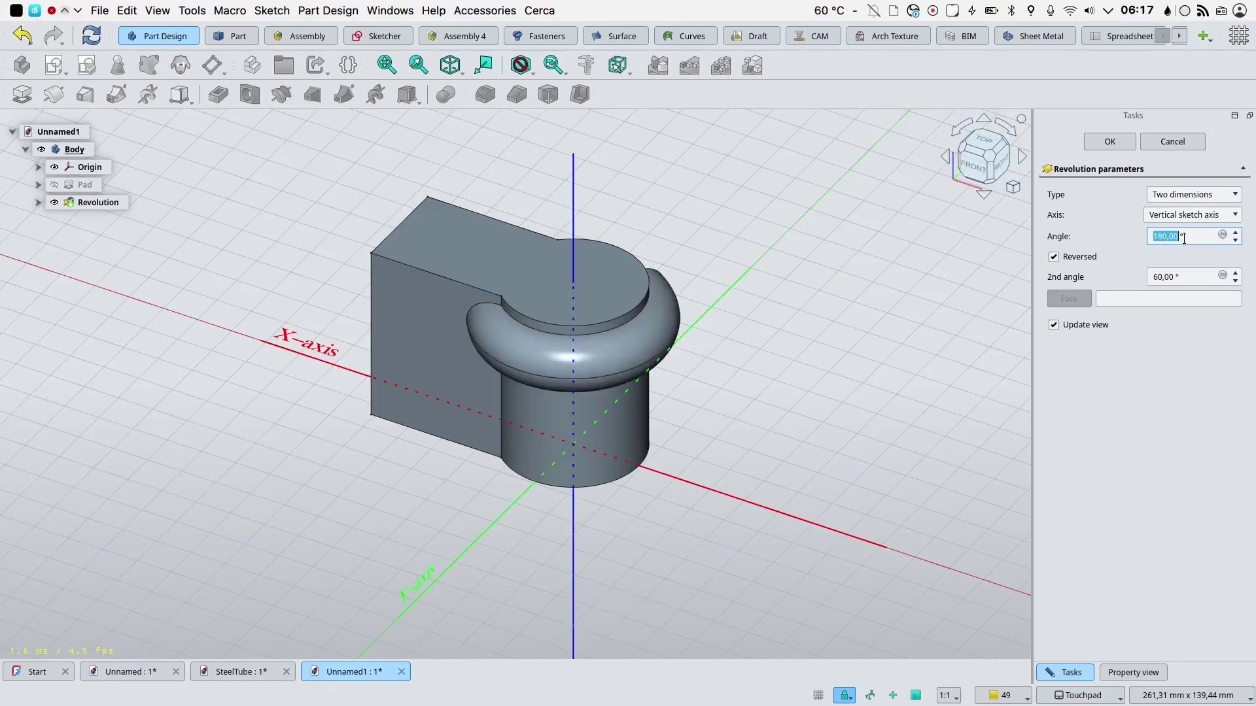
{"action": "type", "text": "0"}
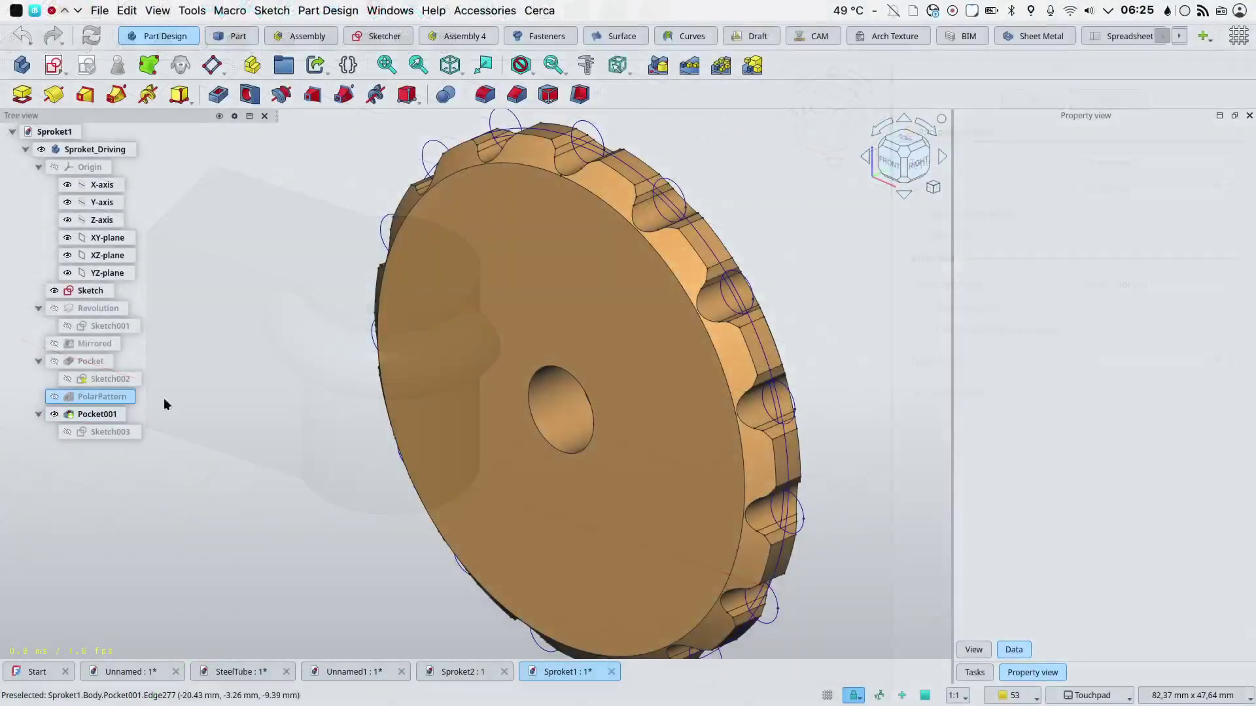
Step: Switch the sprocket's PolarPattern mode to Offset Angle
{"action": "double_click", "coordinate": [104, 396]}
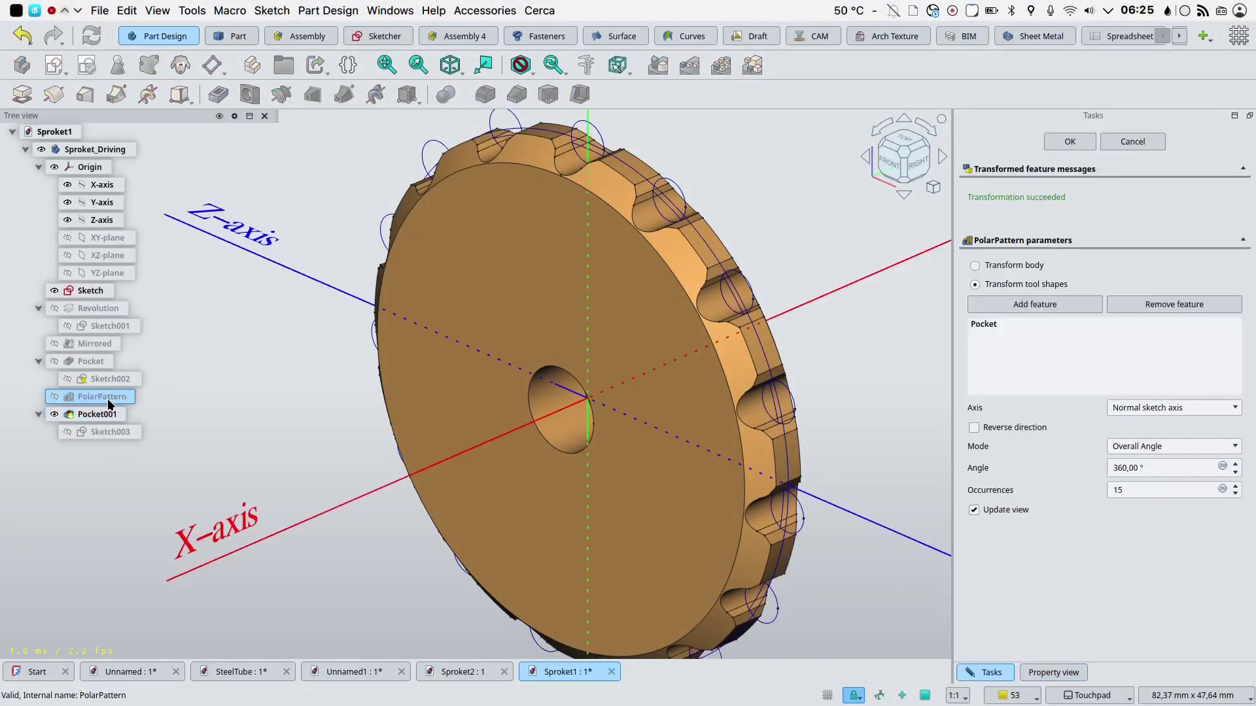
{"action": "left_click", "coordinate": [1130, 449]}
{"action": "left_click", "coordinate": [1139, 467]}
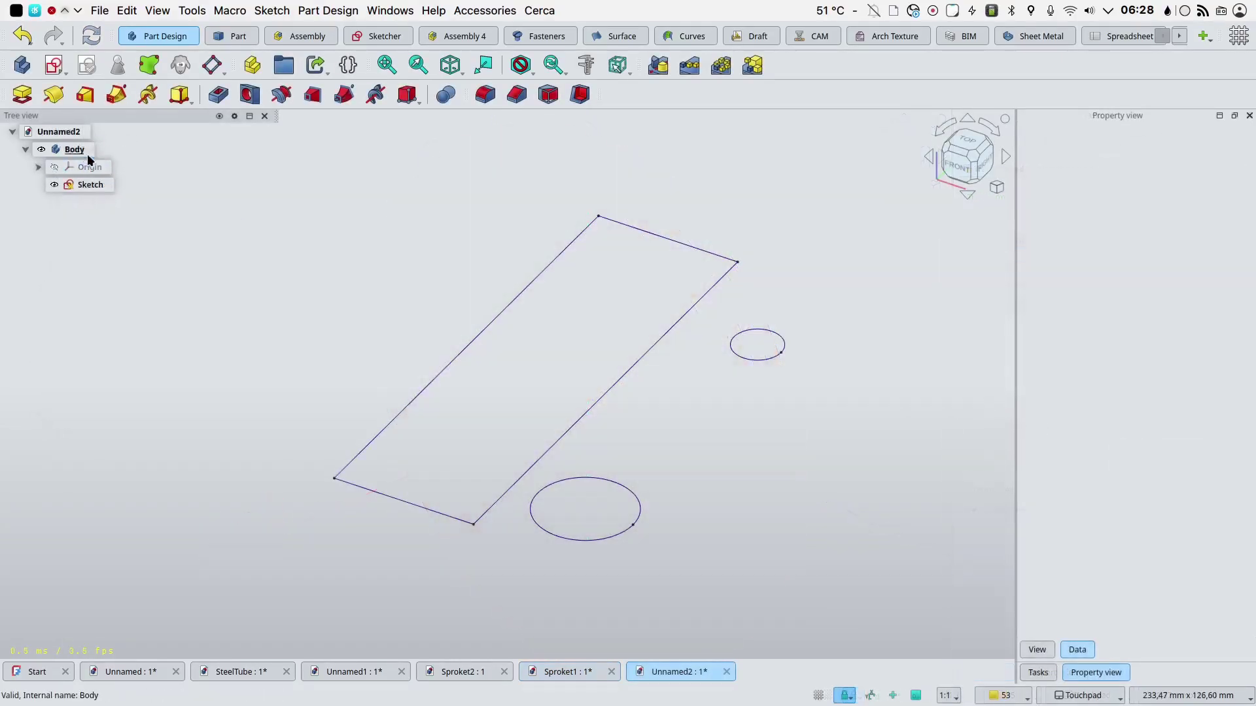
Step: Set the Body's Allow Compound to true and pad the sketch into three solids
{"action": "left_click", "coordinate": [77, 152]}
{"action": "left_click", "coordinate": [1129, 230]}
{"action": "left_click", "coordinate": [1128, 230]}
{"action": "left_click", "coordinate": [1132, 248]}
{"action": "left_click", "coordinate": [865, 358]}
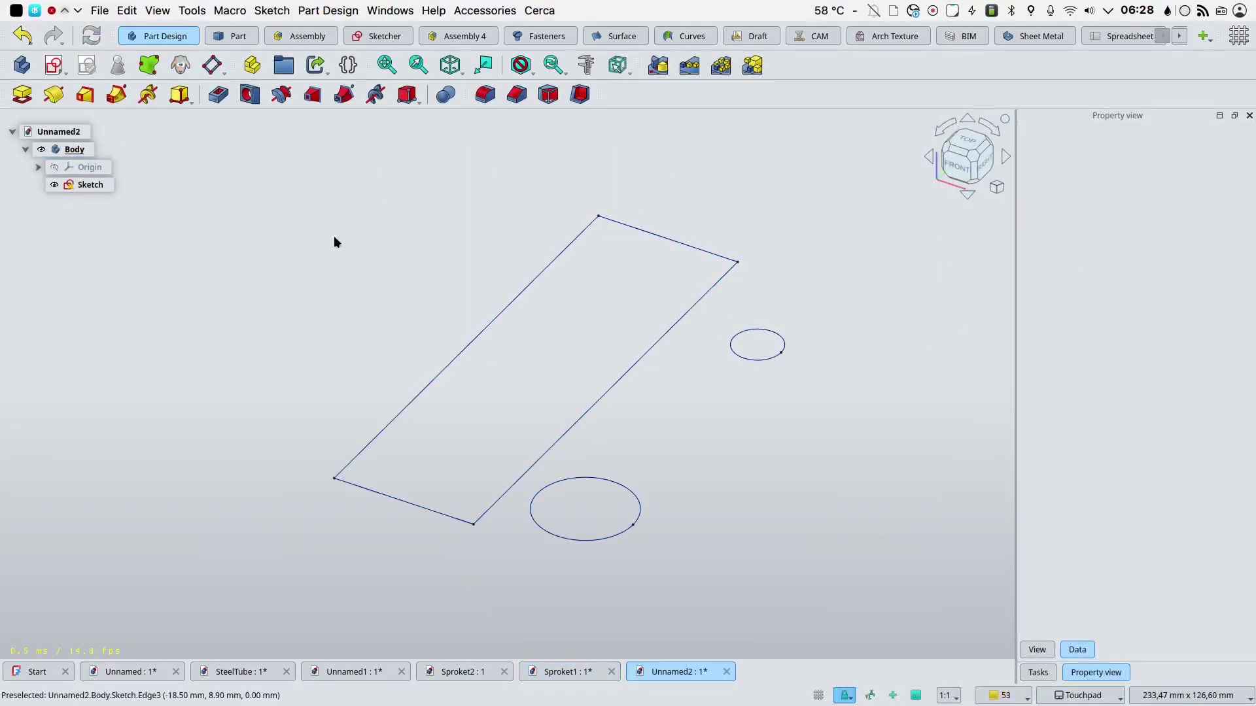
{"action": "left_click", "coordinate": [21, 95]}
{"action": "left_click", "coordinate": [1109, 139]}
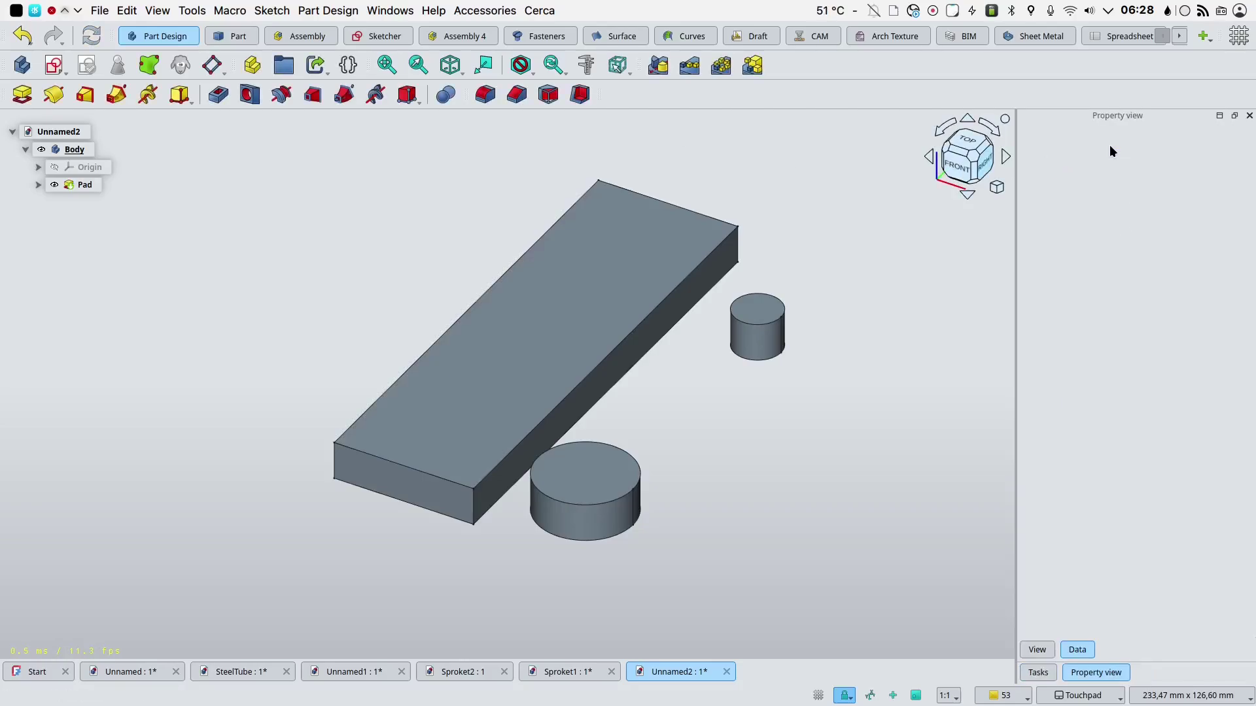
Step: Enable 'Allow multiple solids' in the Part/Part Design general preferences
{"action": "left_click", "coordinate": [127, 10]}
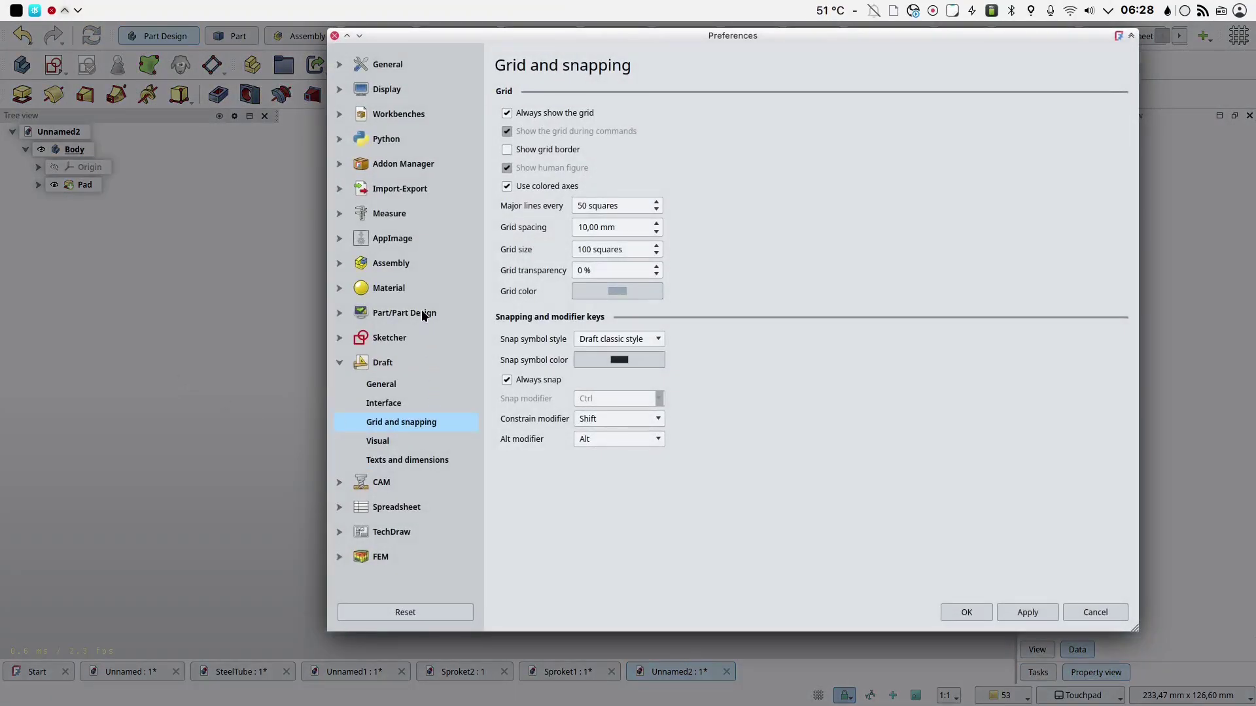
{"action": "left_click", "coordinate": [422, 315]}
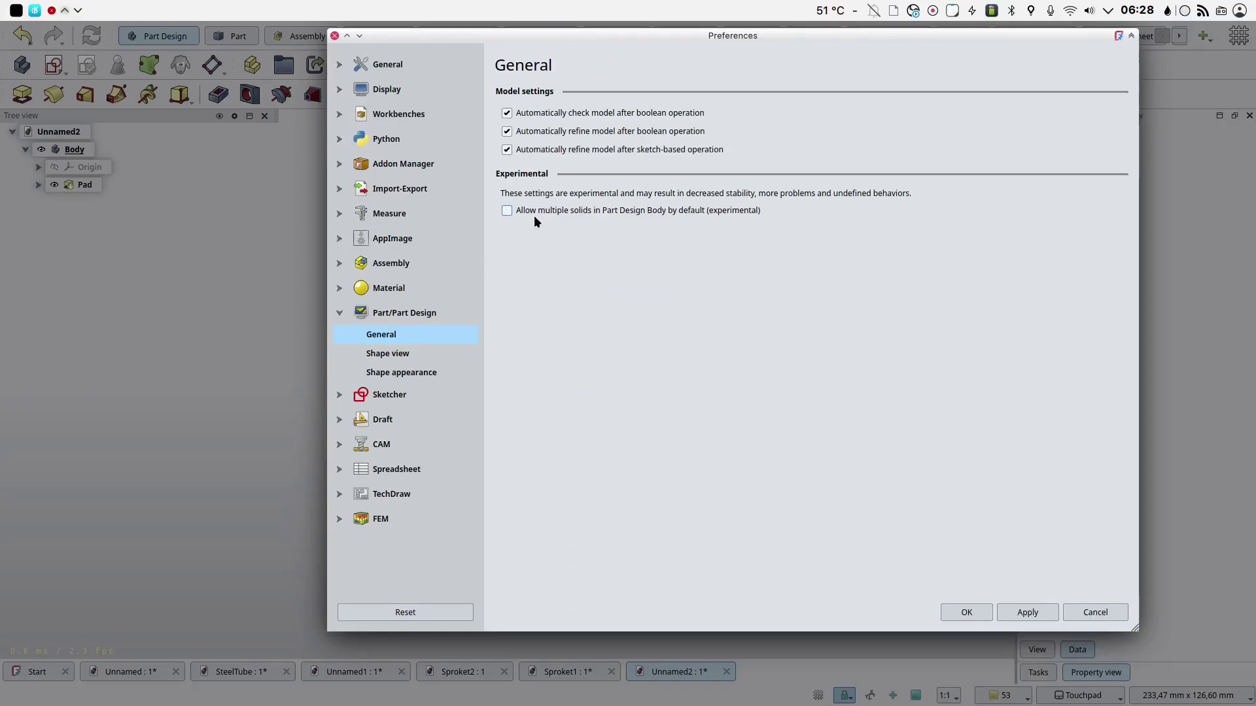
{"action": "left_click", "coordinate": [507, 210]}
{"action": "left_click", "coordinate": [1018, 603]}
{"action": "left_click", "coordinate": [967, 610]}
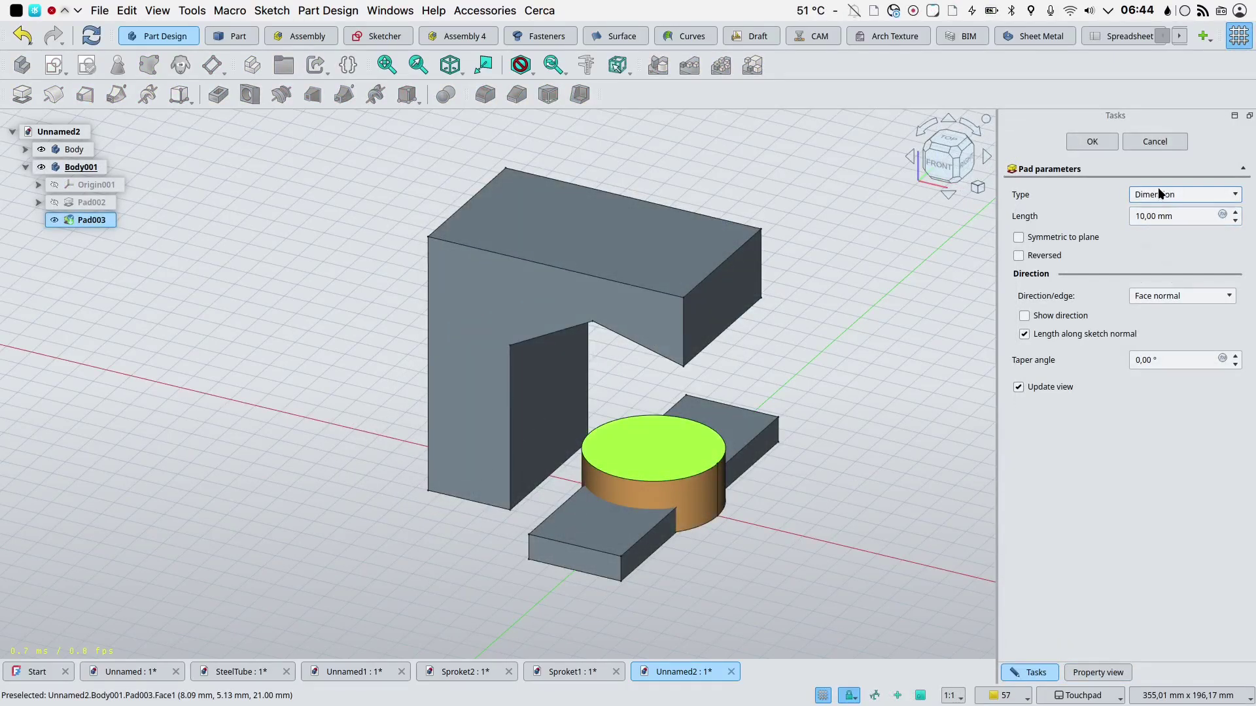
Step: Make Pad003 extend up to Face10 and Face9 of Pad001, checked from the front view
{"action": "left_click", "coordinate": [1158, 191]}
{"action": "left_click", "coordinate": [1171, 277]}
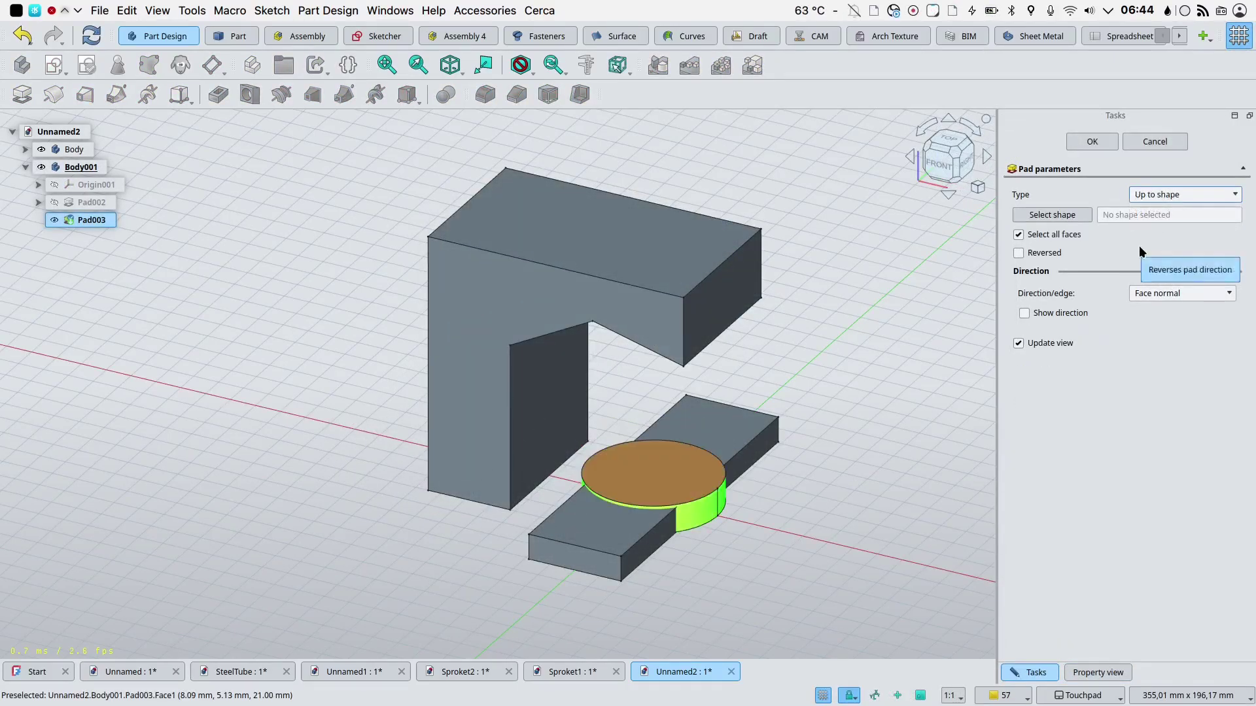
{"action": "left_click", "coordinate": [1066, 216]}
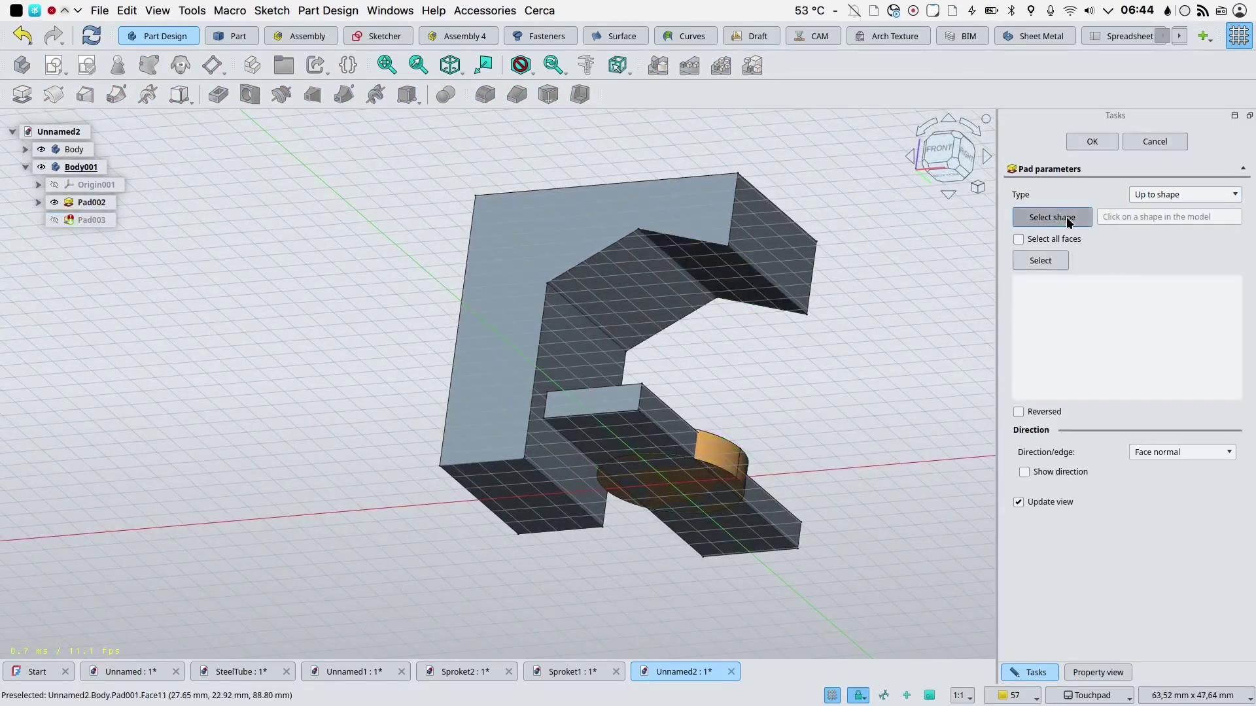
{"action": "left_click", "coordinate": [733, 282]}
{"action": "left_click", "coordinate": [1019, 236]}
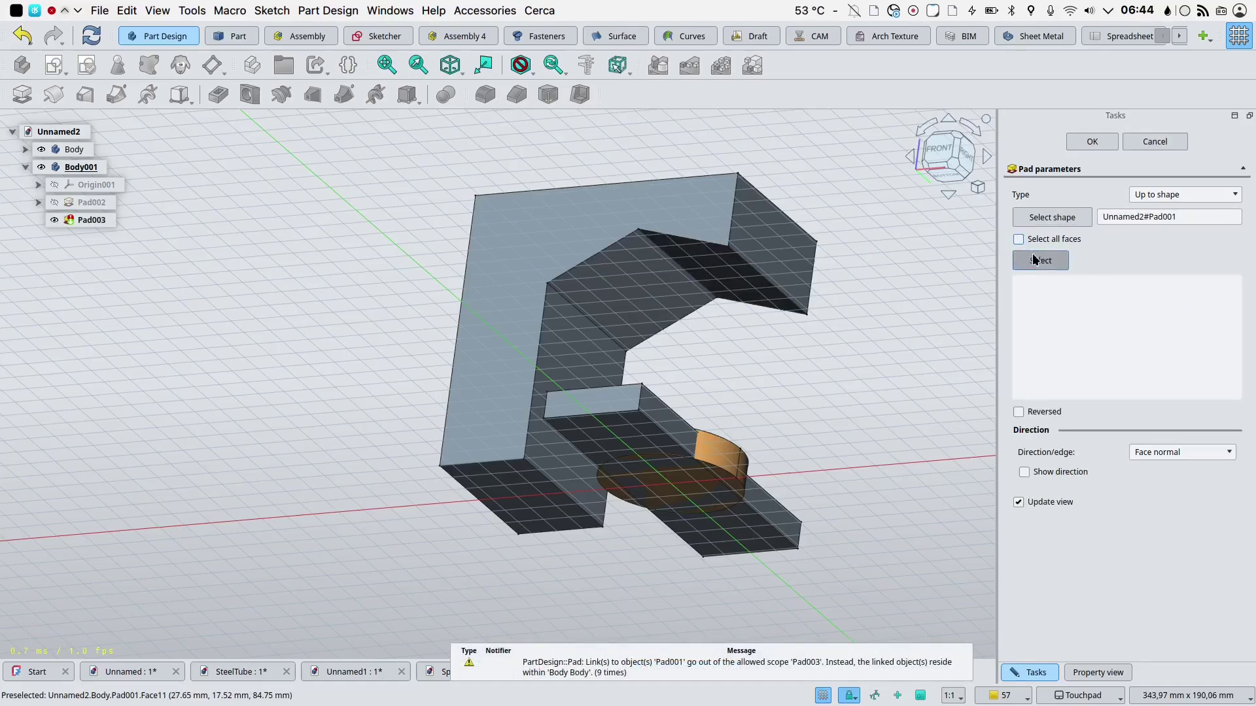
{"action": "left_click", "coordinate": [712, 277]}
{"action": "left_click", "coordinate": [650, 298]}
{"action": "left_click", "coordinate": [1053, 263]}
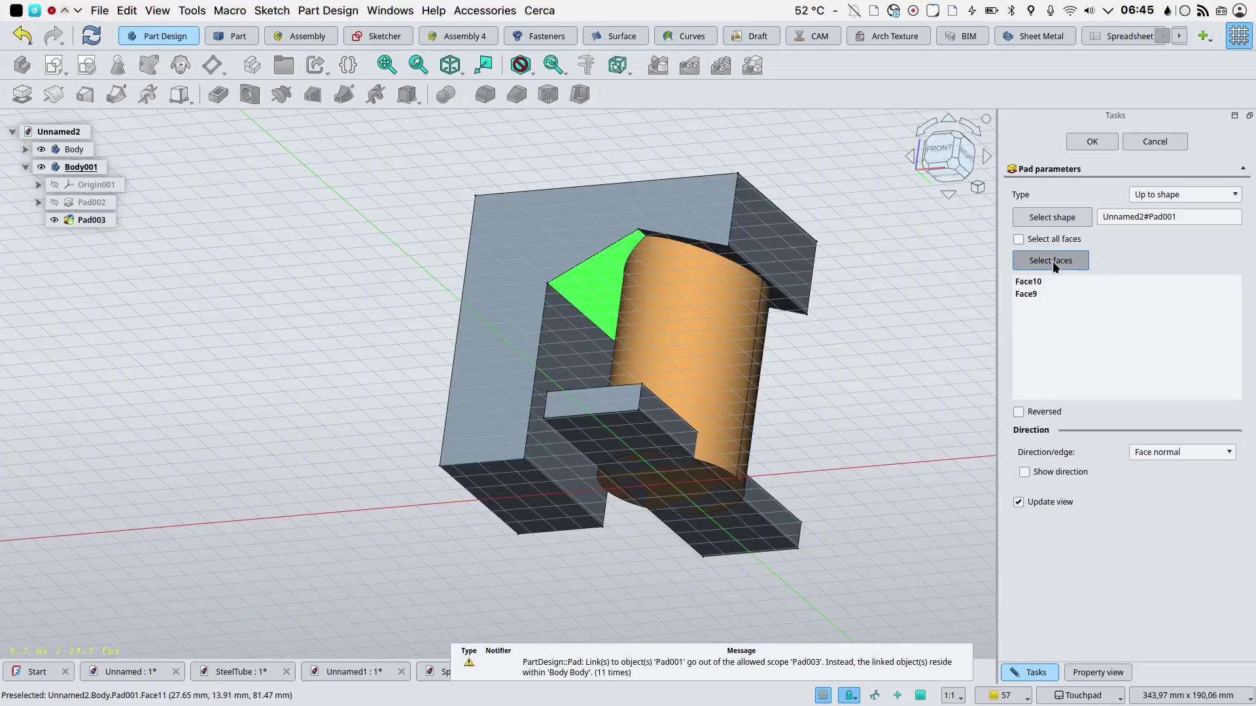
{"action": "key", "text": "1"}
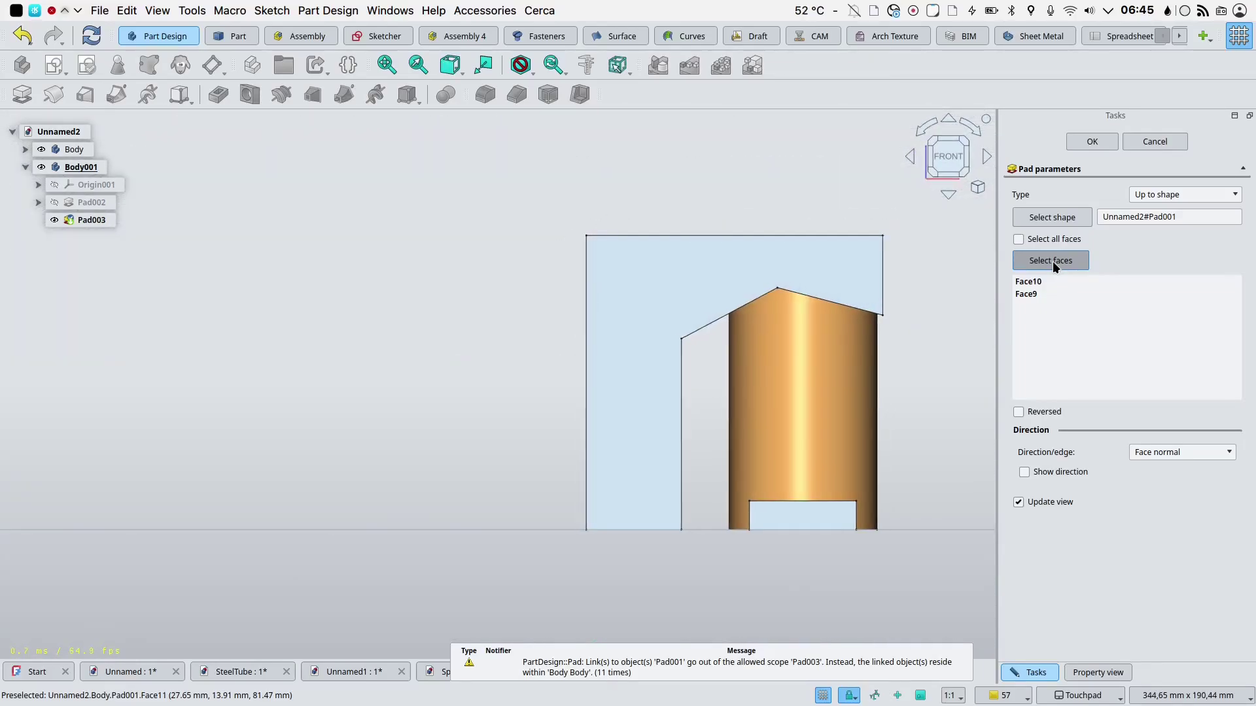
{"action": "left_click", "coordinate": [1094, 143]}
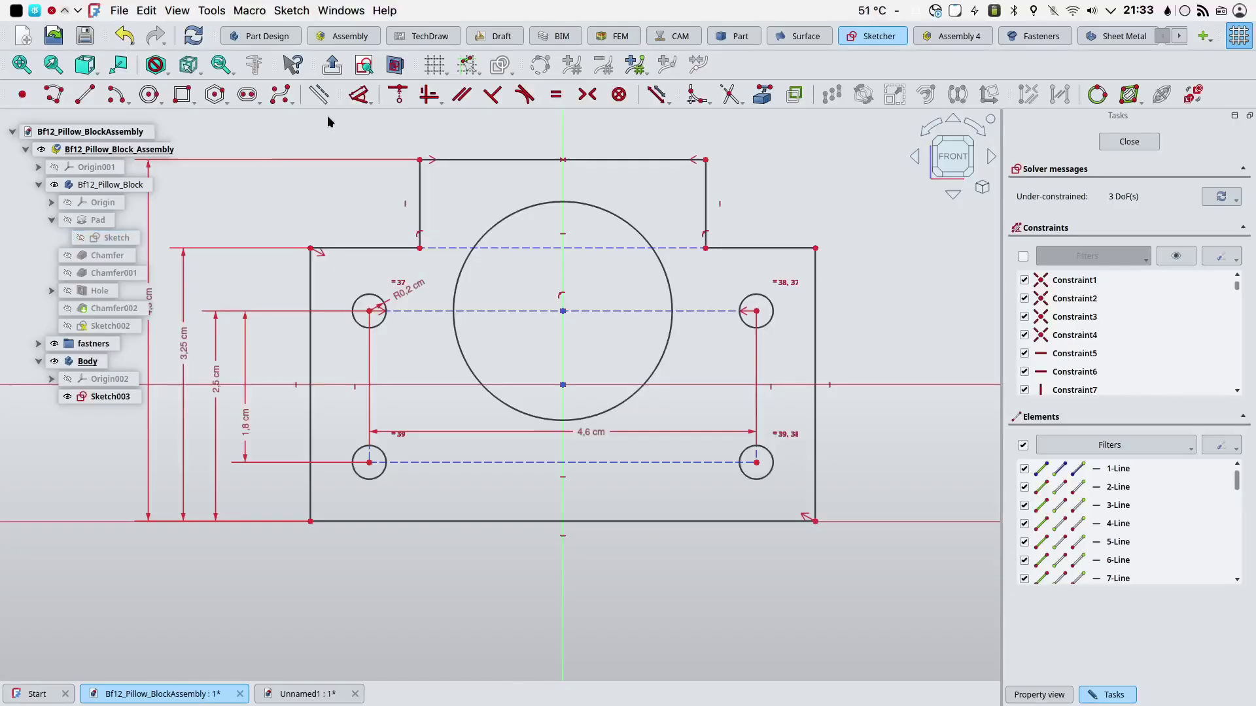
Step: Dimension the block sketch: 6 cm bottom, Ø2,60 cm circle, 3,40 cm top edge
{"action": "left_click", "coordinate": [358, 94]}
{"action": "left_click", "coordinate": [601, 521]}
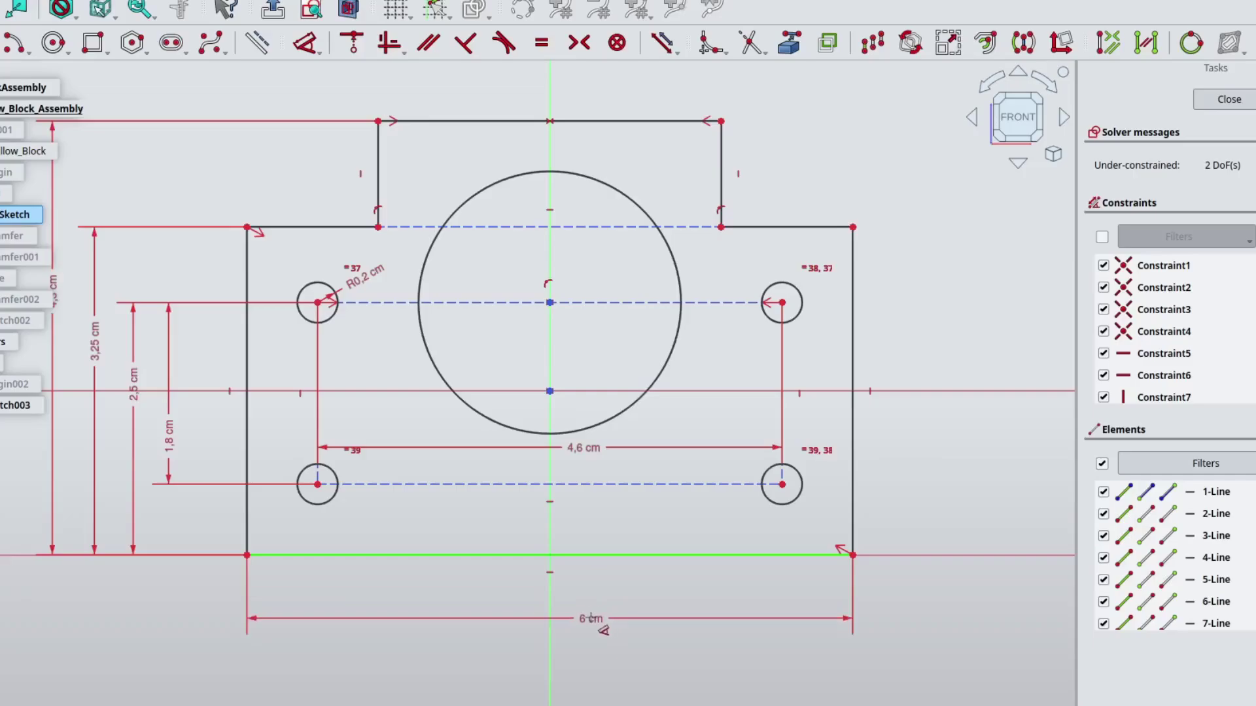
{"action": "left_click", "coordinate": [591, 618]}
{"action": "key", "text": "Return"}
{"action": "right_click", "coordinate": [591, 617]}
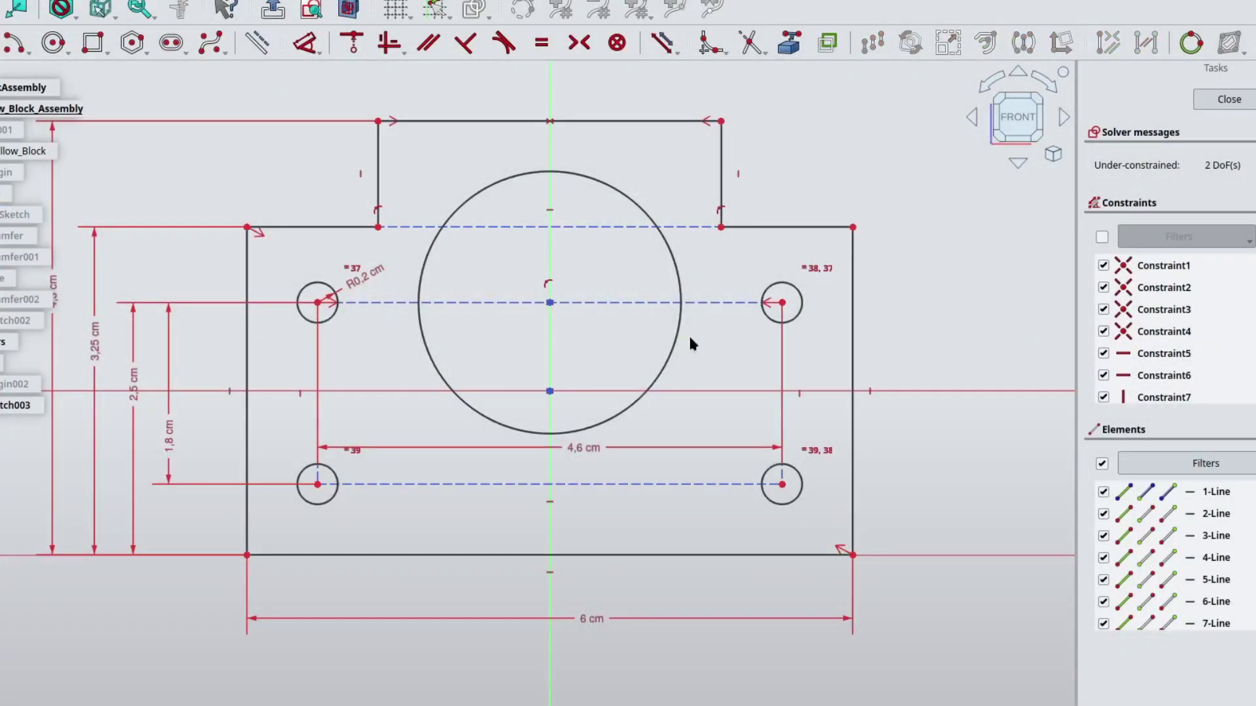
{"action": "left_click", "coordinate": [681, 274]}
{"action": "left_click", "coordinate": [771, 187]}
{"action": "key", "text": "Return"}
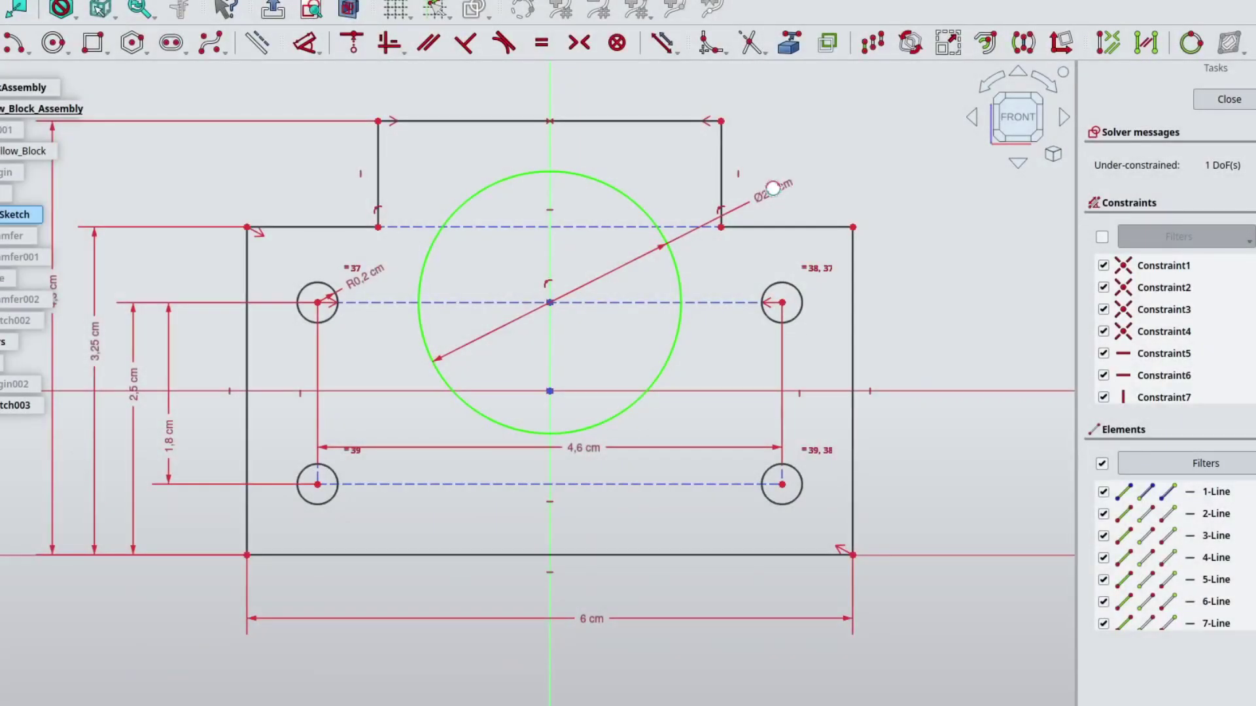
{"action": "left_click", "coordinate": [648, 119]}
{"action": "left_click", "coordinate": [600, 90]}
{"action": "key", "text": "Return"}
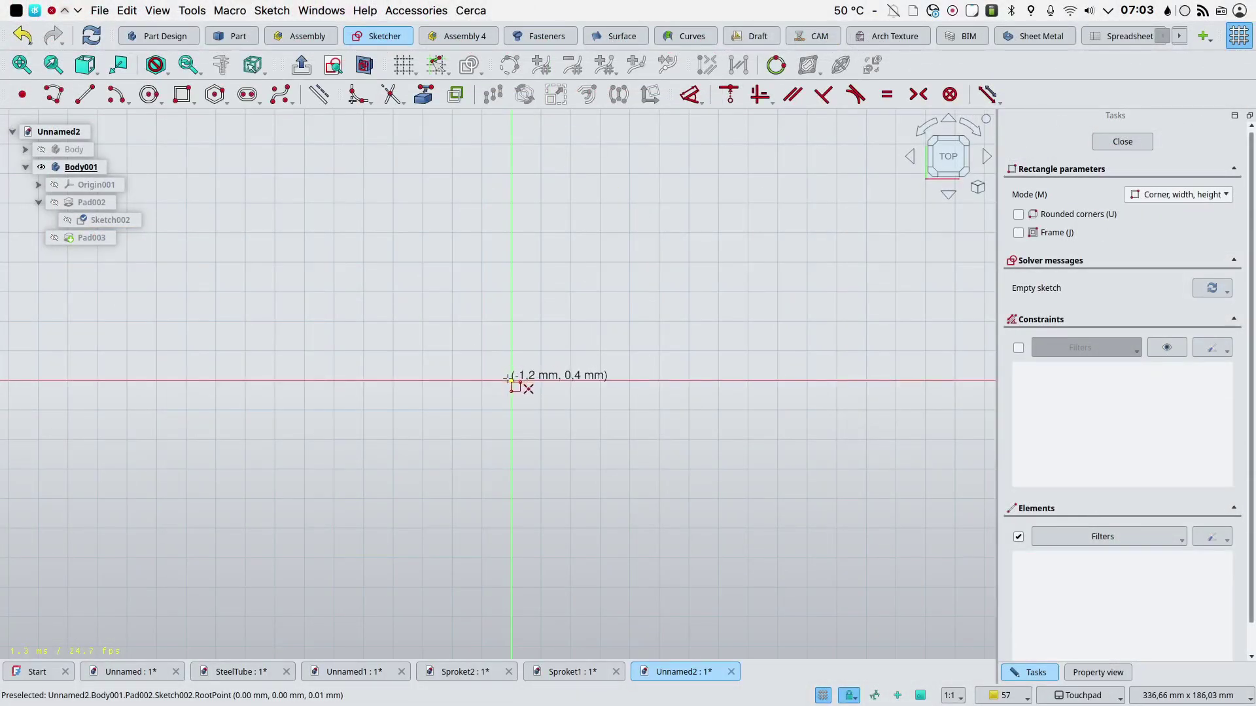
Step: Draw a 100 × 80 mm rectangle starting at the sketch origin
{"action": "left_click", "coordinate": [511, 380]}
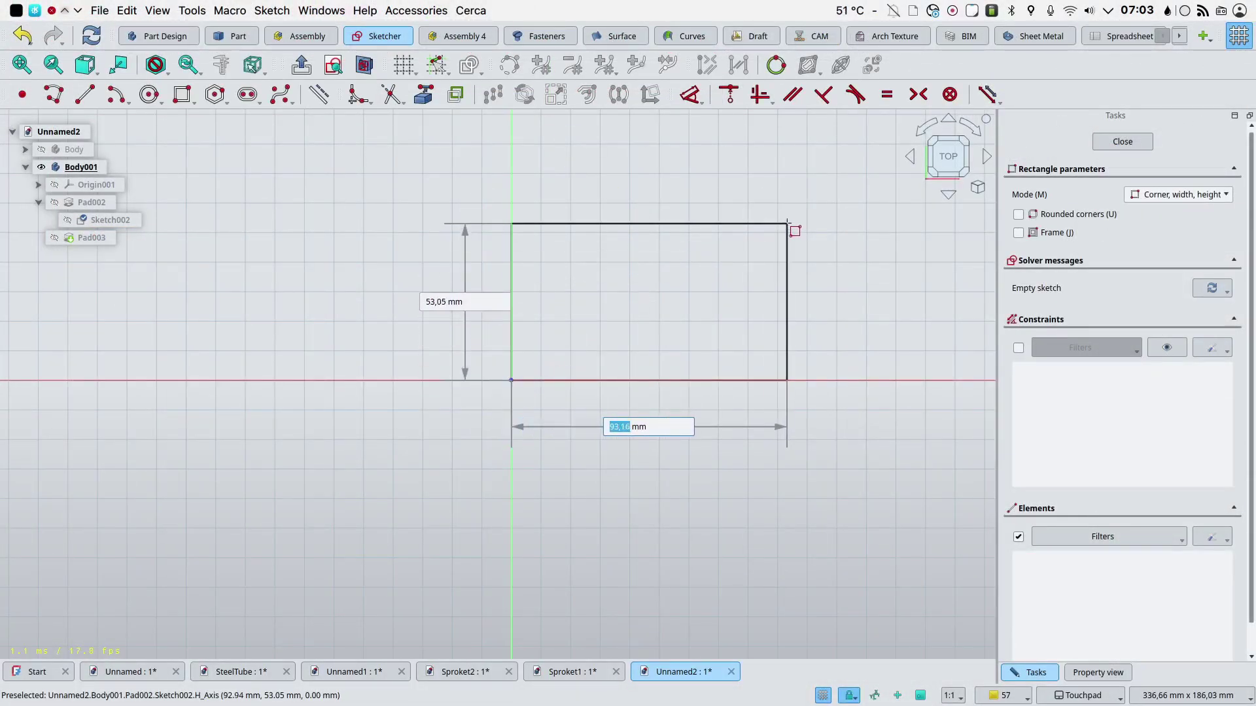
{"action": "type", "text": "100"}
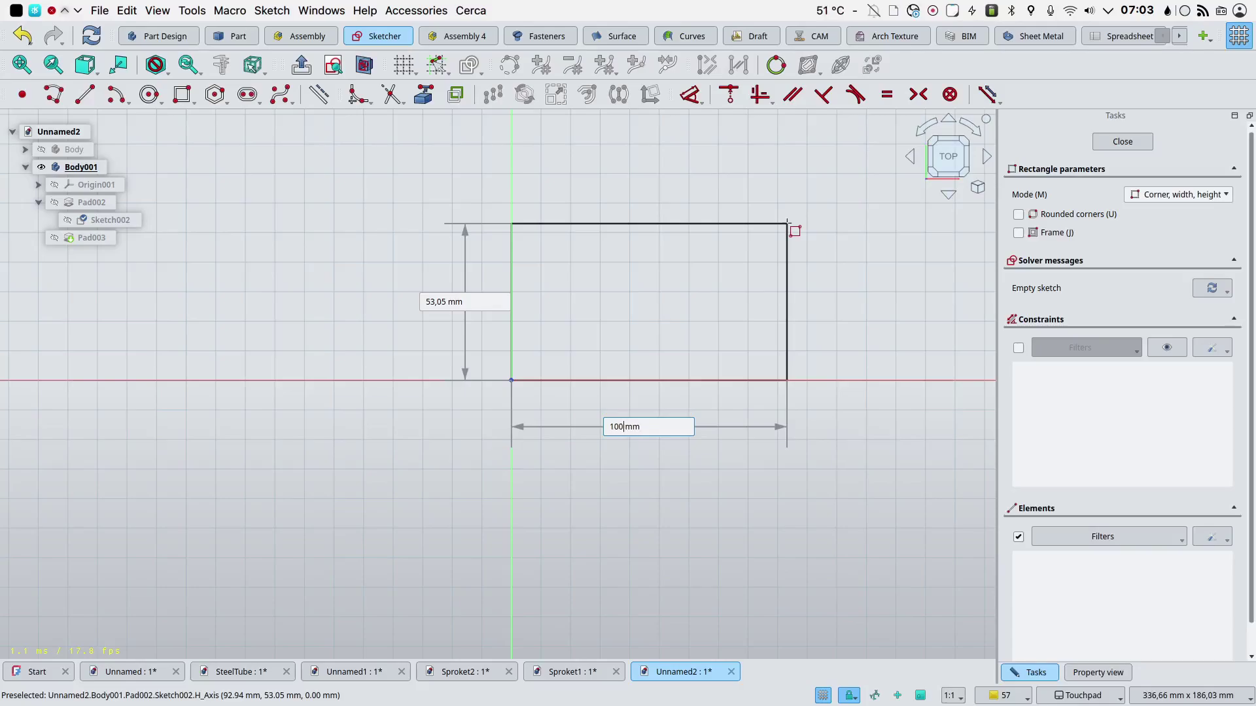
{"action": "key", "text": "Tab"}
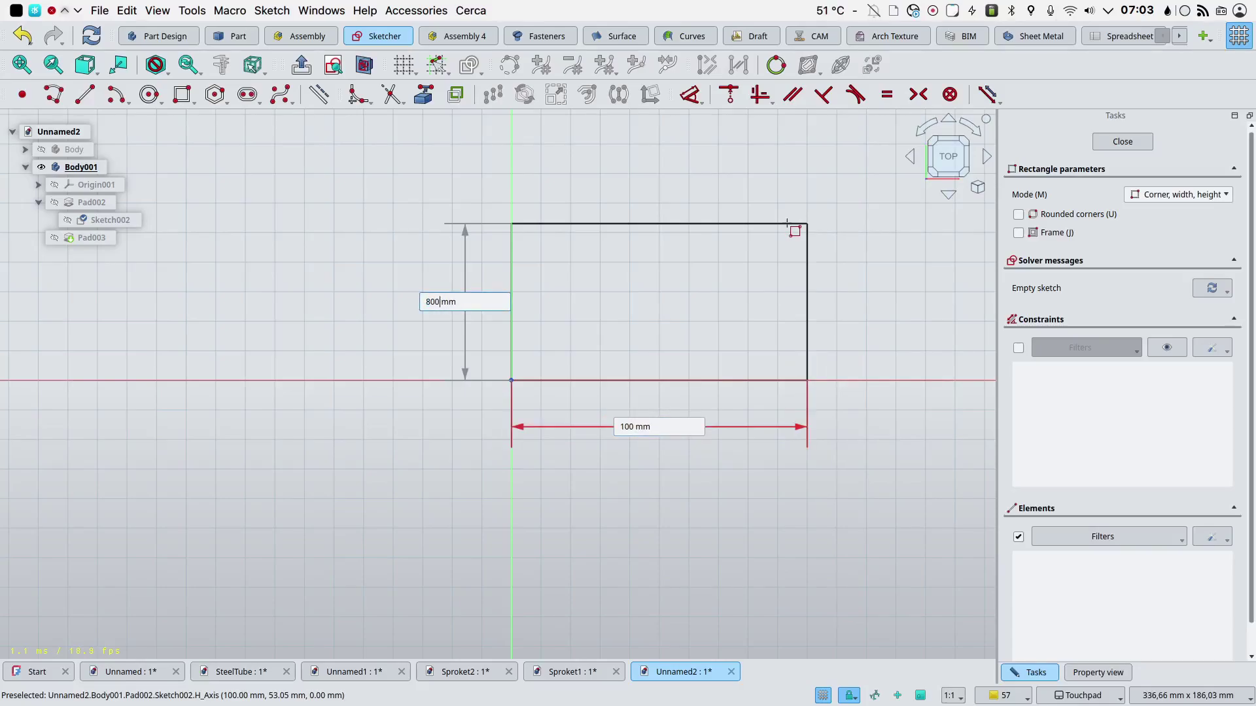
{"action": "key", "text": "Return"}
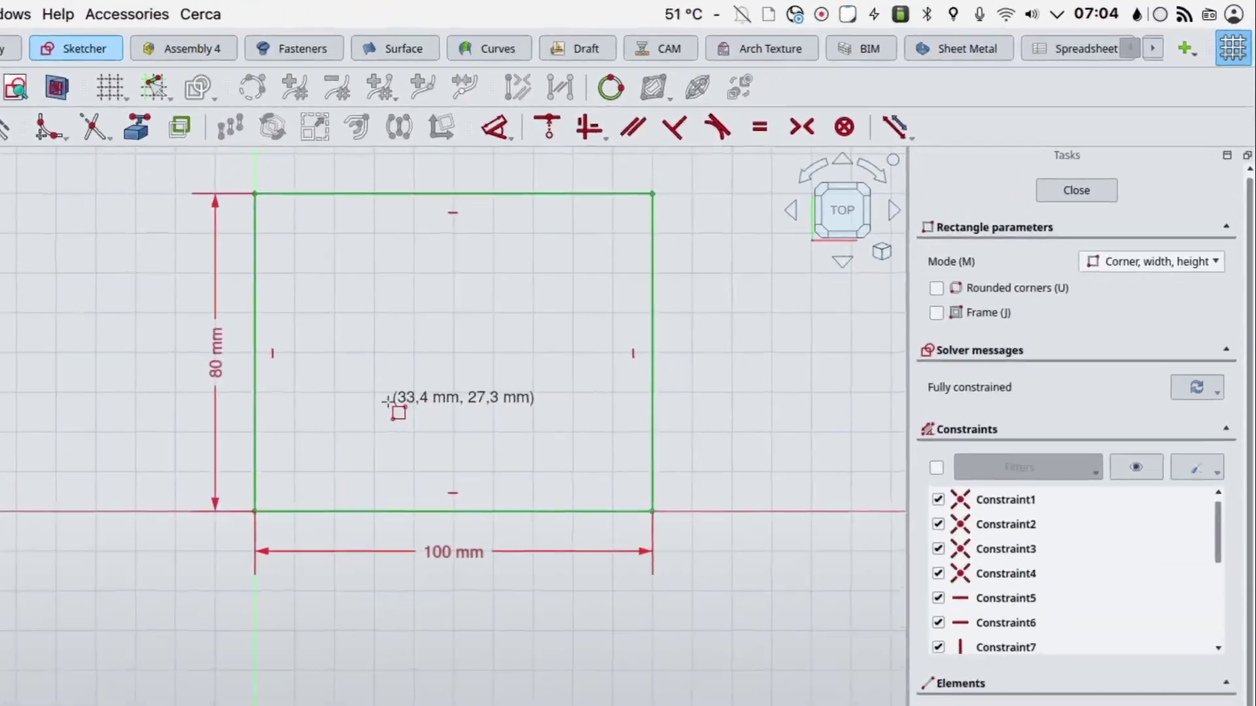
Step: Draw a centred 100 × 80 mm rectangle at the origin and offset the arch profile
{"action": "key", "text": "m"}
{"action": "key", "text": "m"}
{"action": "key", "text": "m"}
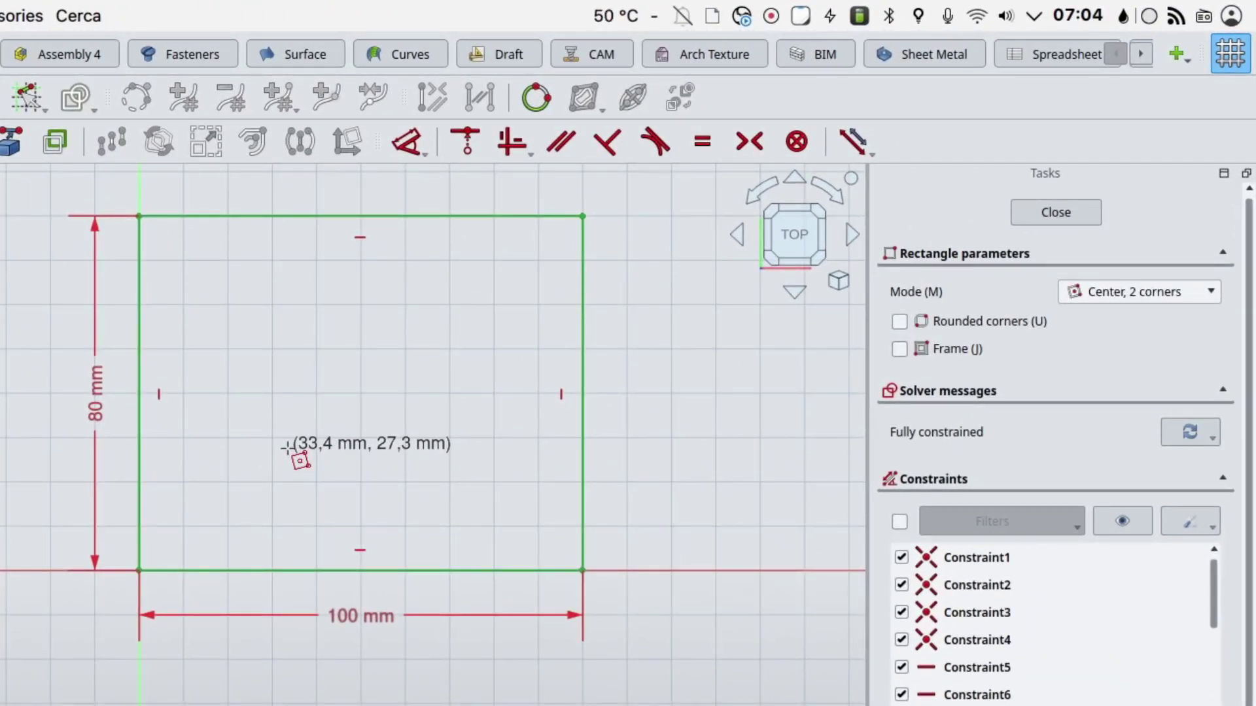
{"action": "key", "text": "m"}
{"action": "key", "text": "m"}
{"action": "key", "text": "m"}
{"action": "key", "text": "m"}
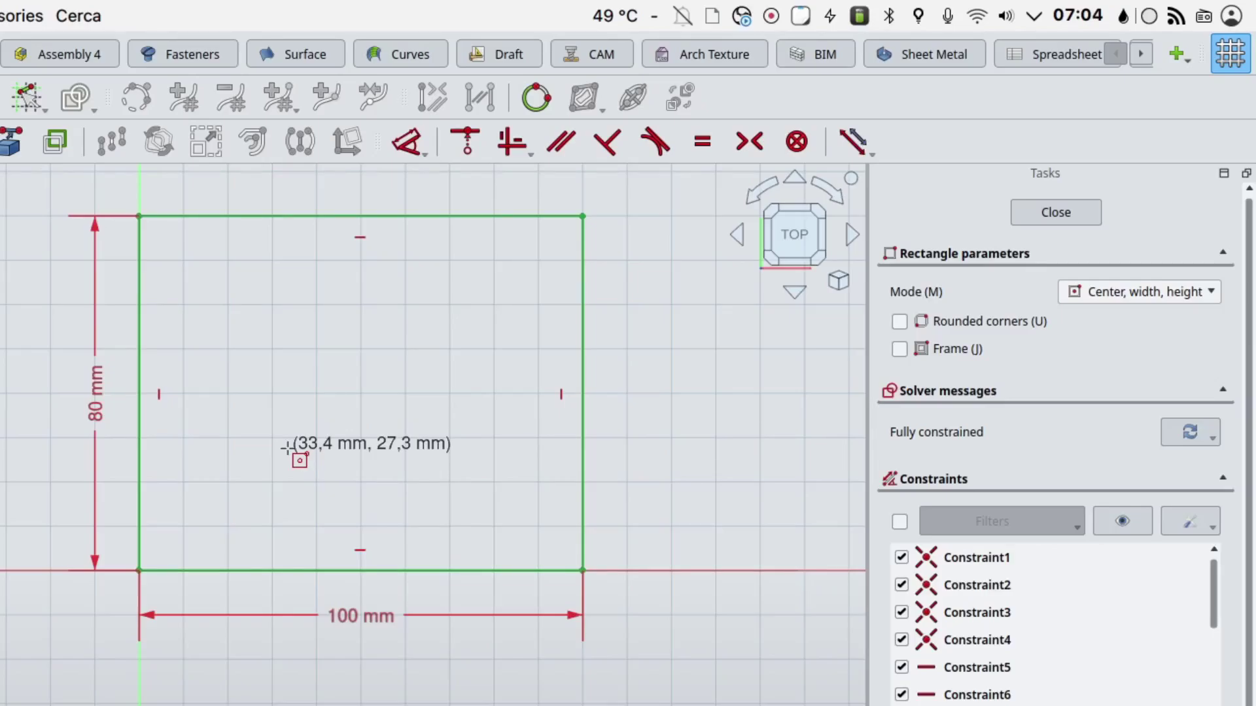
{"action": "left_click", "coordinate": [138, 571]}
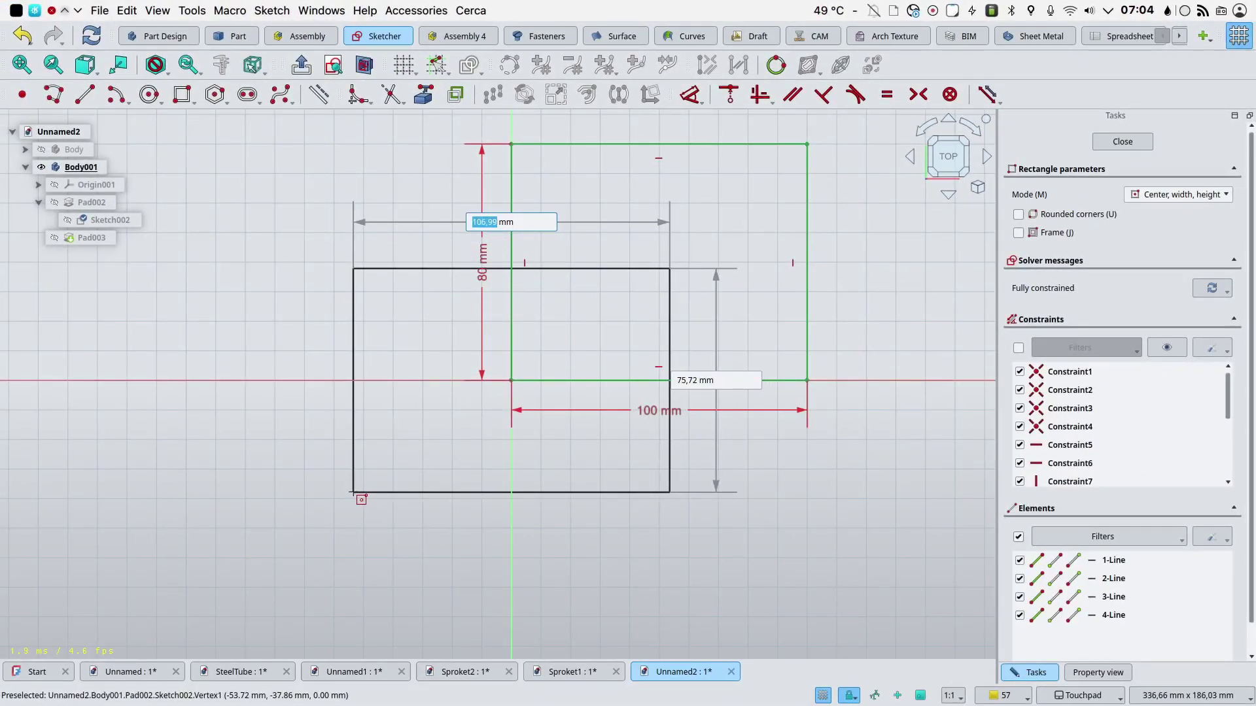
{"action": "type", "text": "100"}
{"action": "key", "text": "Tab"}
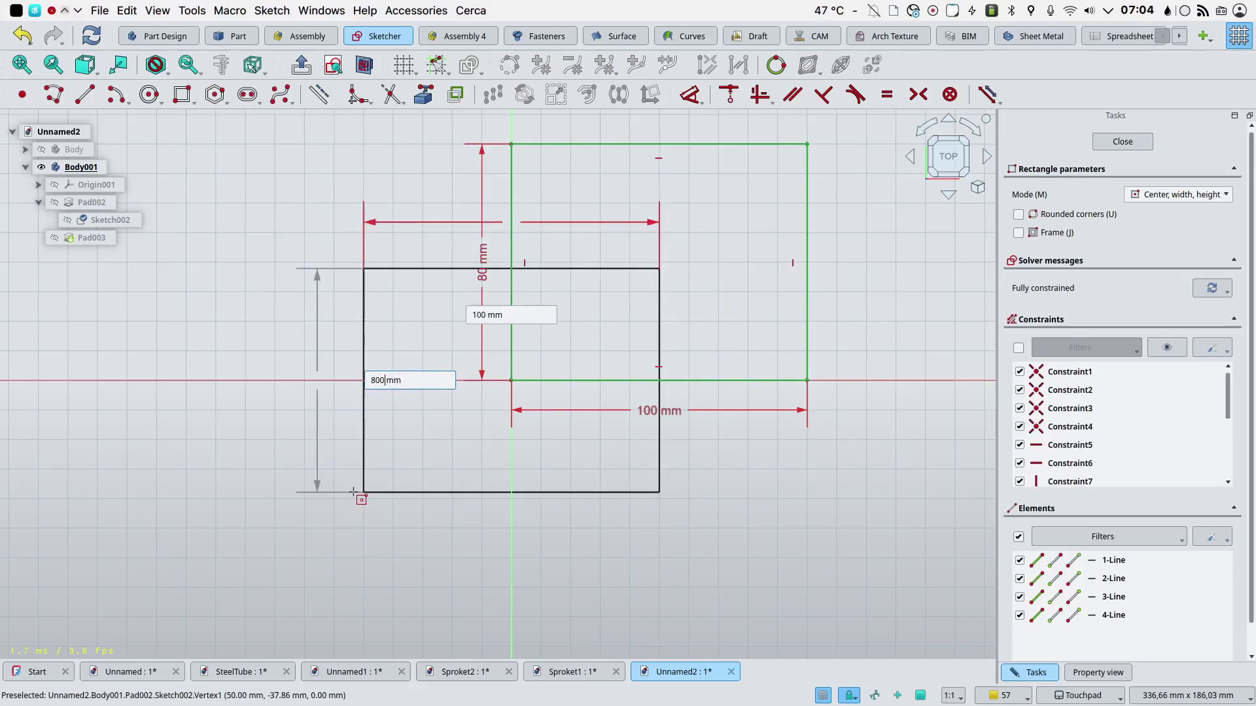
{"action": "key", "text": "Return"}
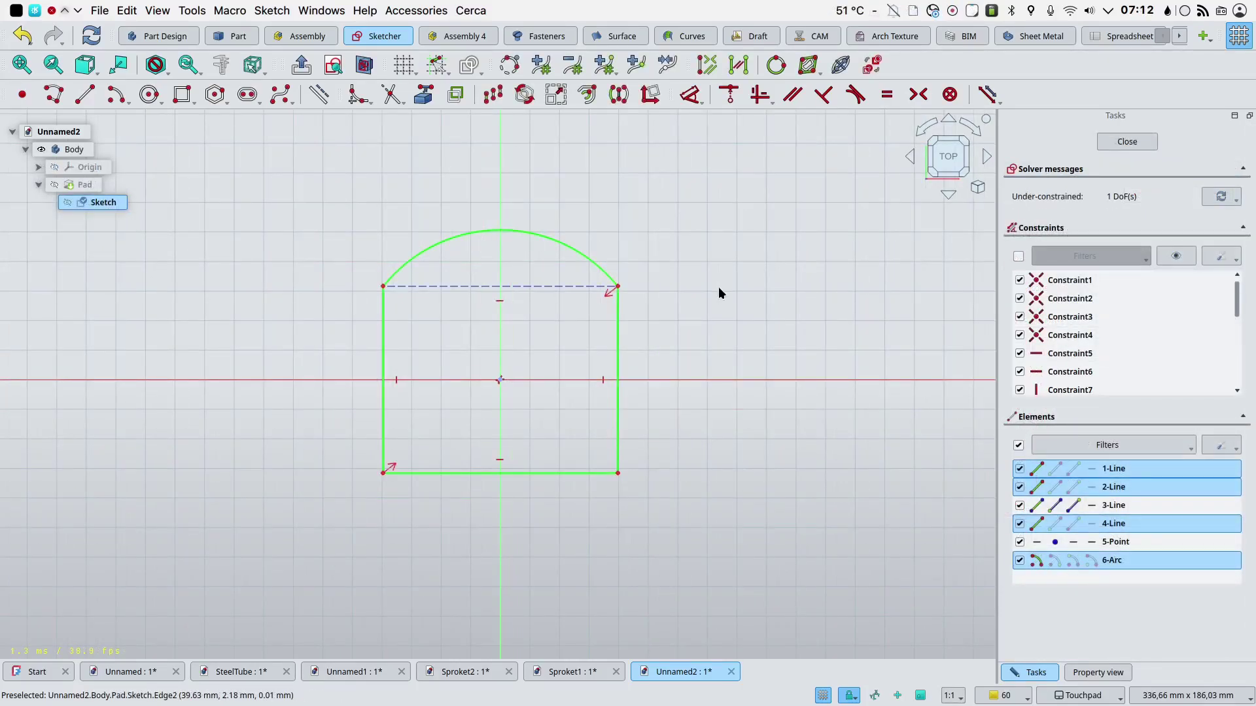
{"action": "left_click", "coordinate": [588, 95]}
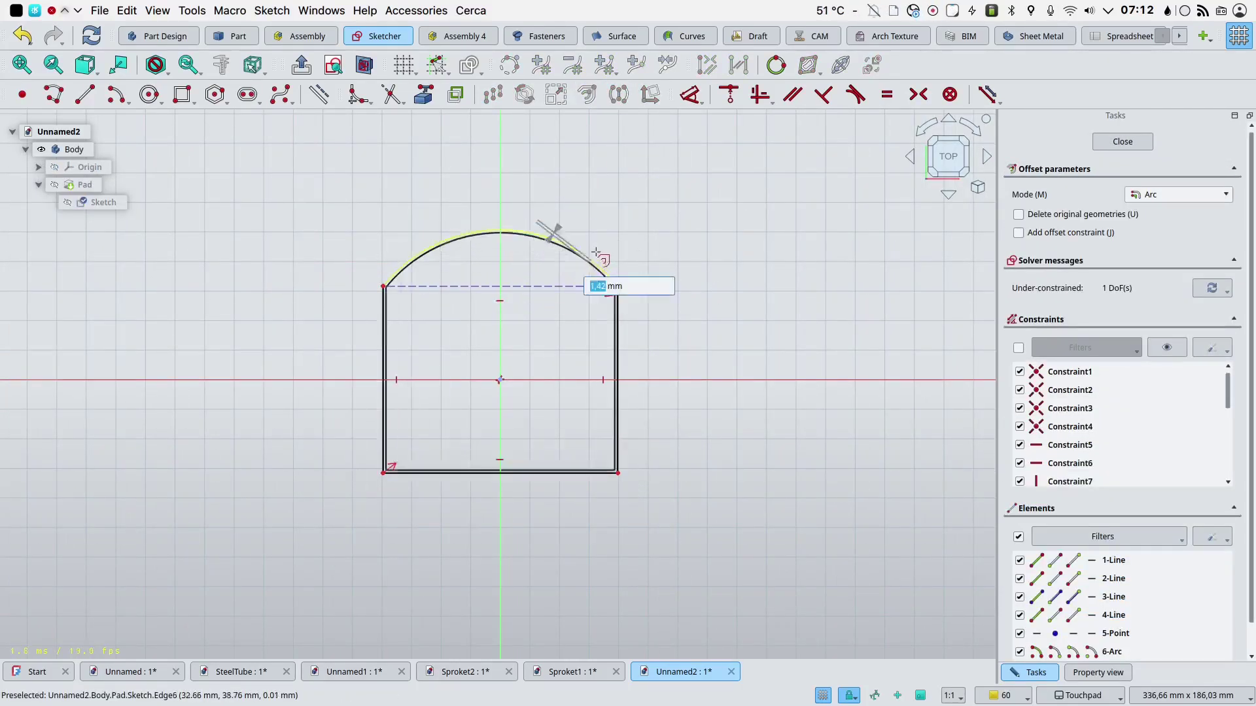
{"action": "left_click", "coordinate": [610, 234]}
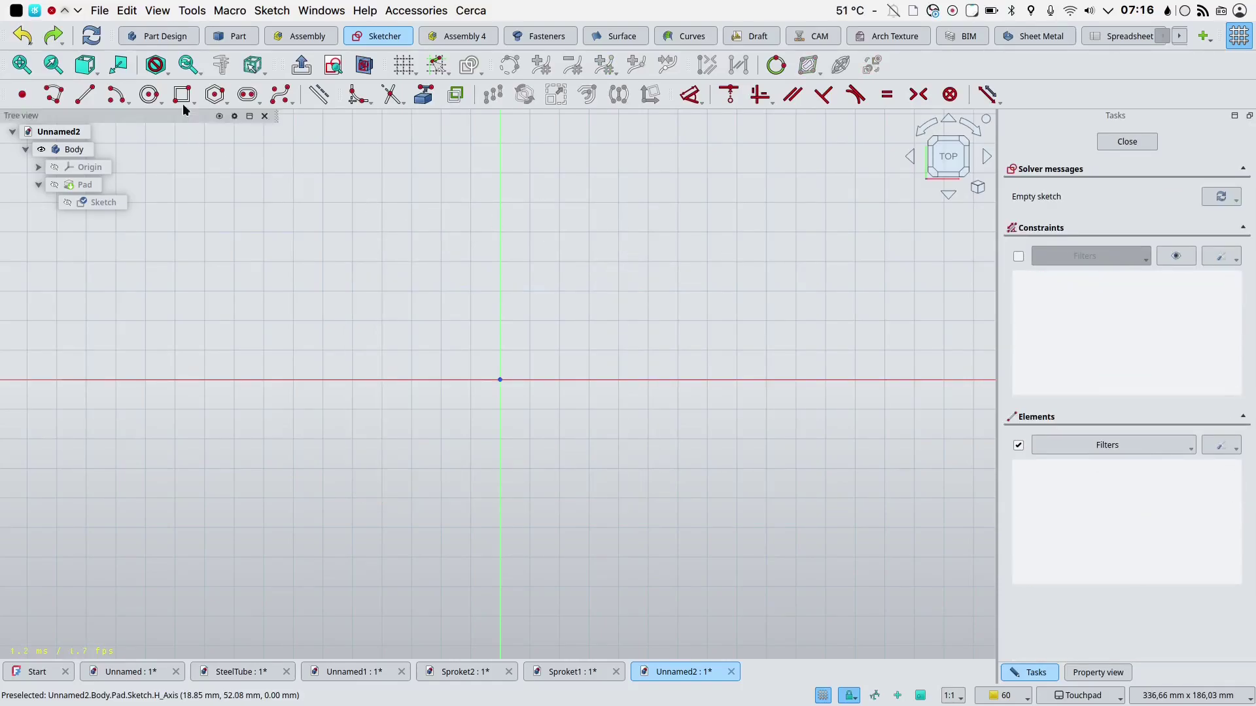
Step: Draw a Center, 2 corners rectangle at the origin with a 50 mm side at 90°
{"action": "left_click", "coordinate": [182, 94]}
{"action": "left_click", "coordinate": [1188, 194]}
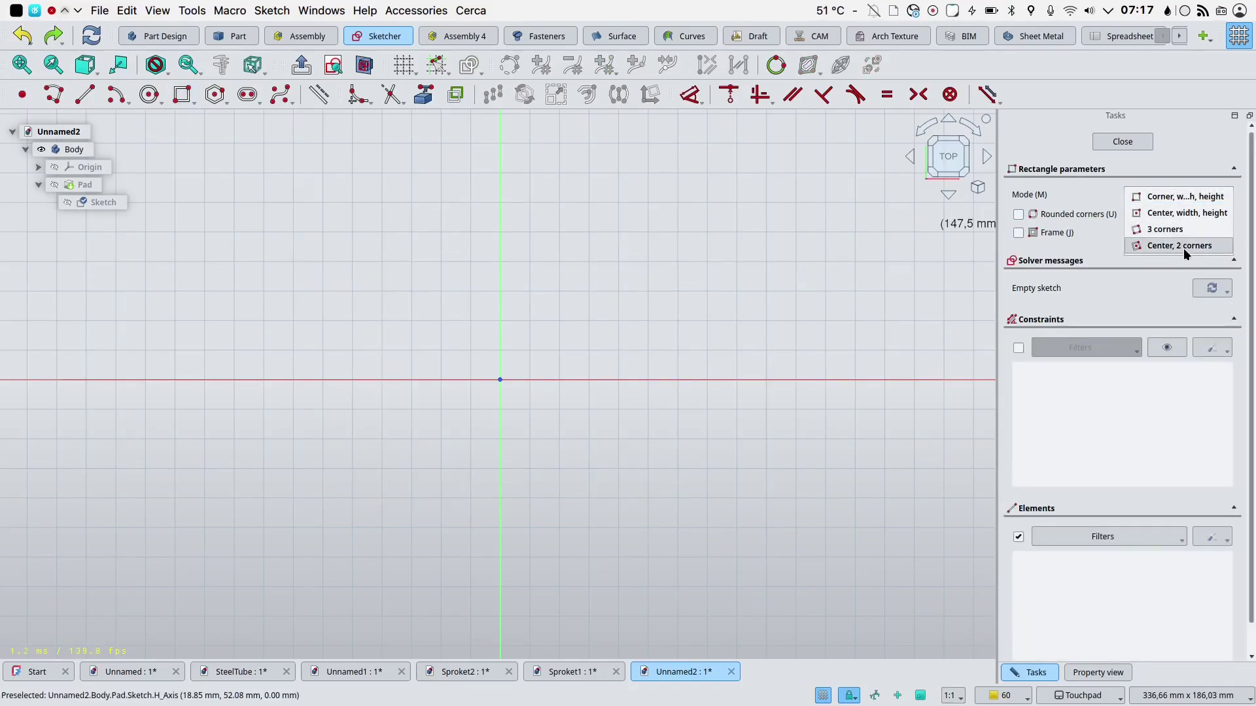
{"action": "left_click", "coordinate": [1182, 248]}
{"action": "left_click", "coordinate": [500, 380]}
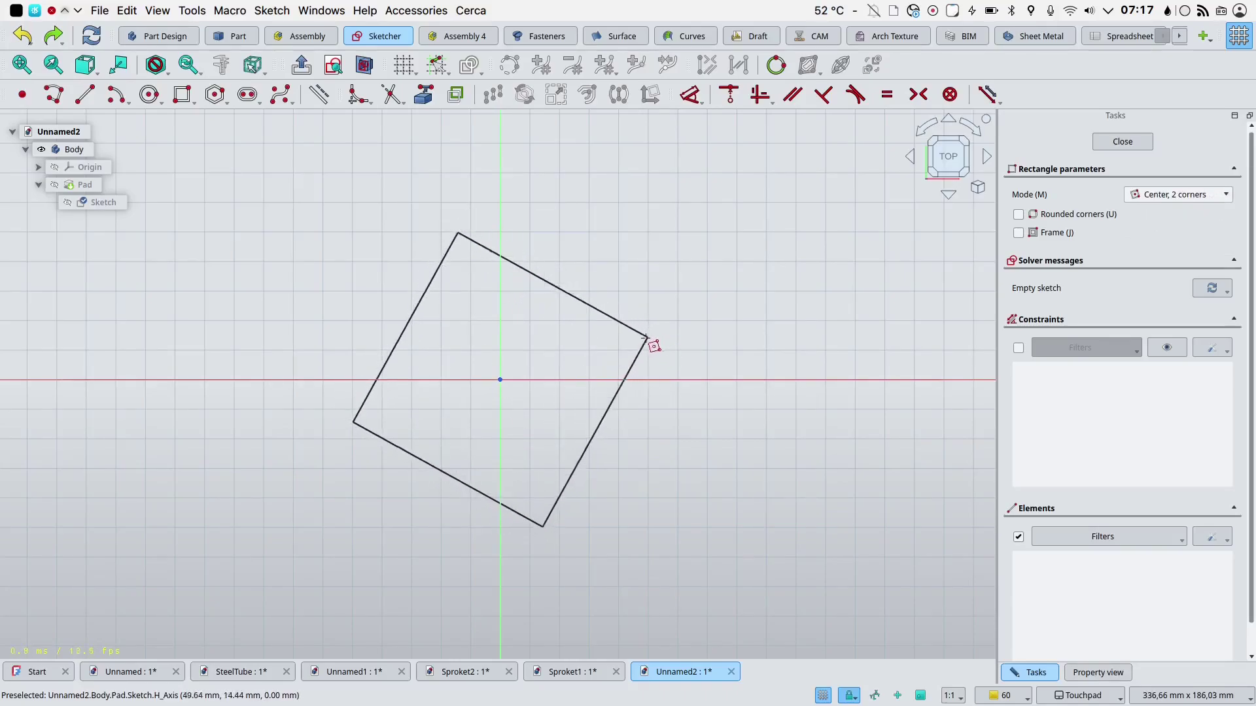
{"action": "left_click", "coordinate": [628, 346]}
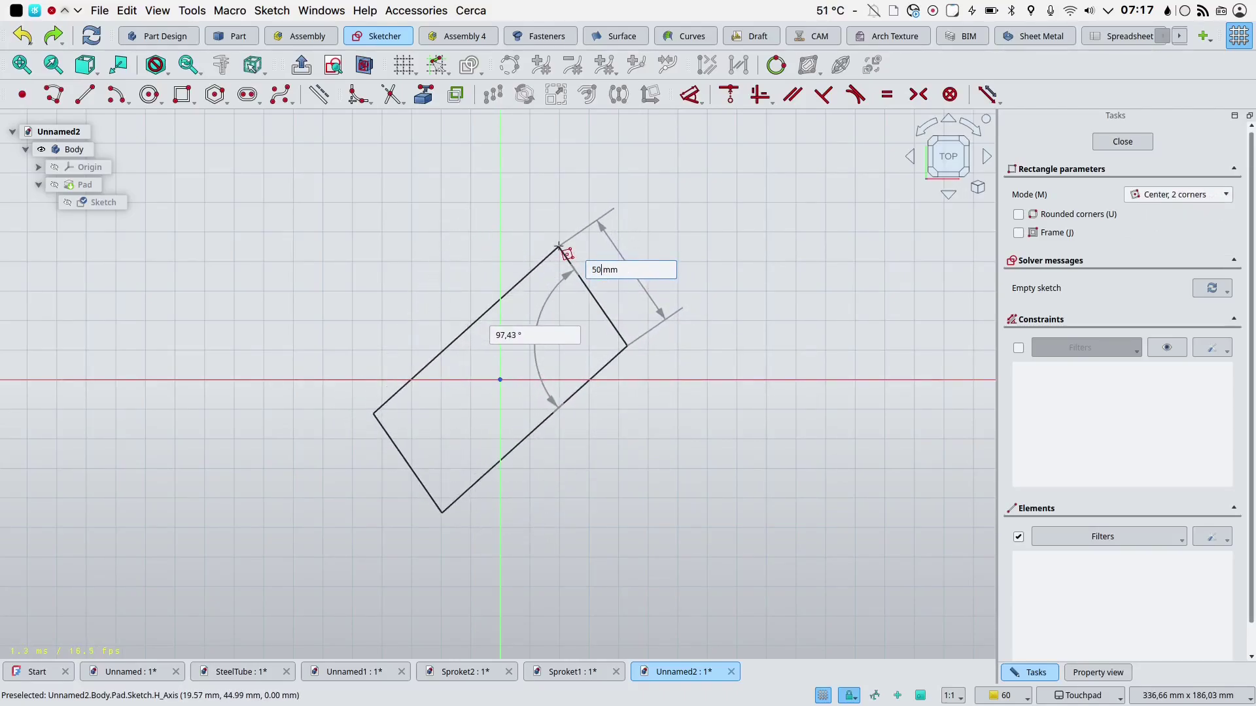
{"action": "key", "text": "Tab"}
{"action": "type", "text": "90"}
{"action": "key", "text": "Return"}
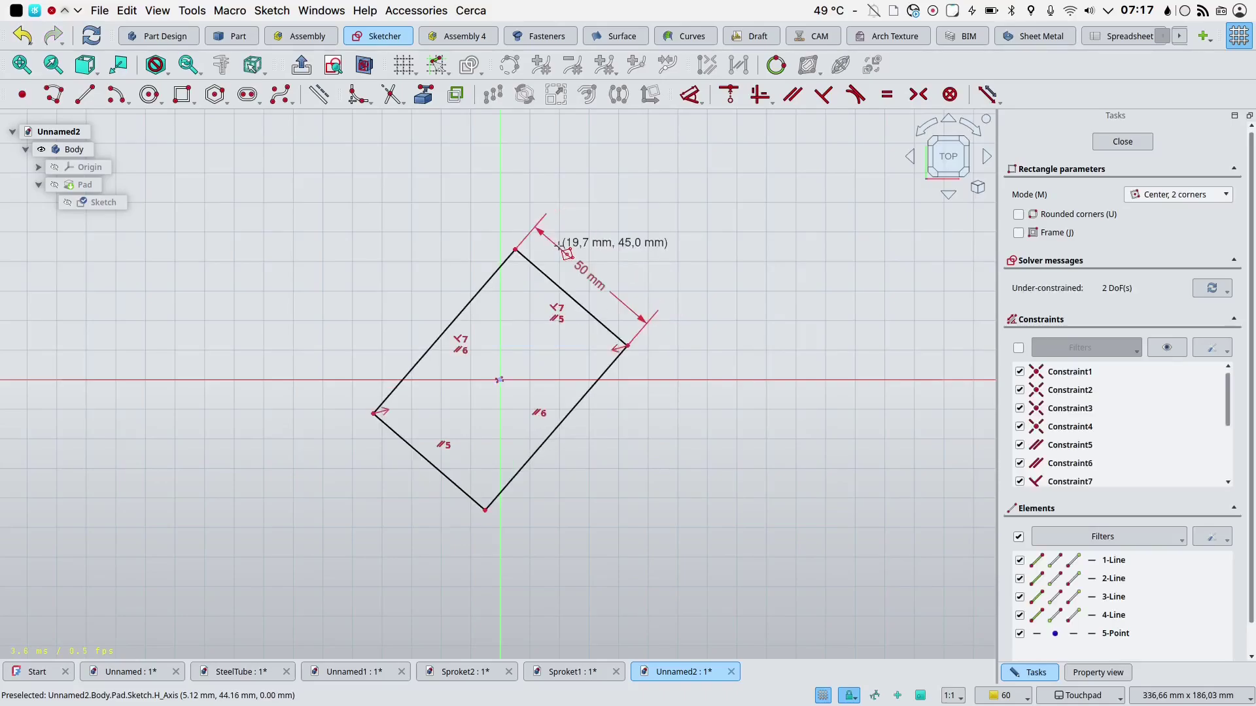
{"action": "key", "text": "Escape"}
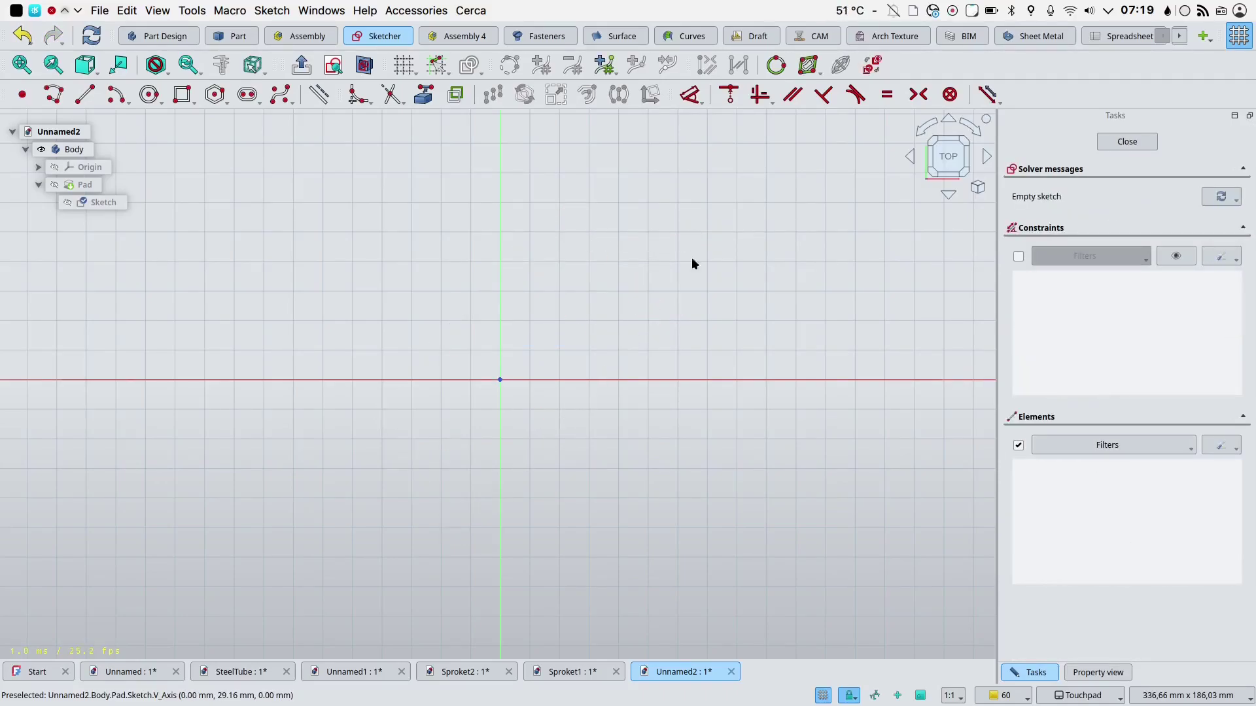
Step: Draw an arc slot centred on the origin, setting its radius, end angle and width
{"action": "left_click", "coordinate": [249, 96]}
{"action": "left_click", "coordinate": [269, 135]}
{"action": "left_click", "coordinate": [500, 380]}
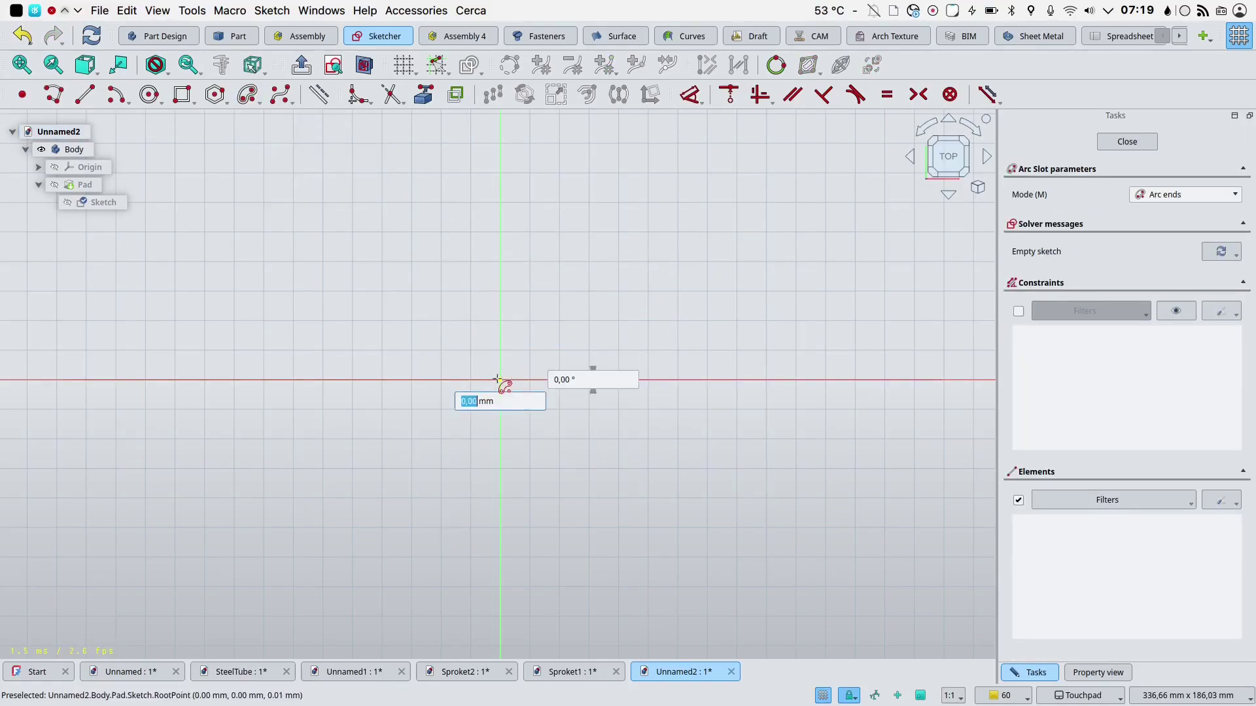
{"action": "left_click", "coordinate": [673, 358]}
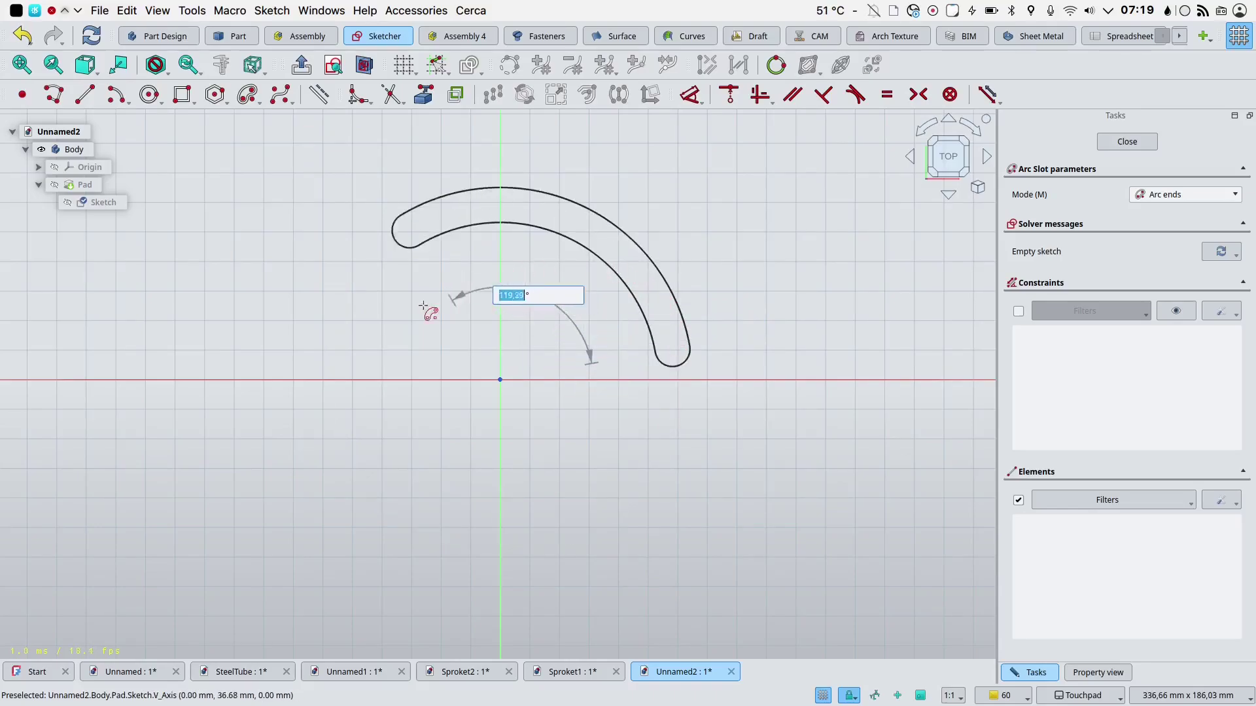
{"action": "left_click", "coordinate": [382, 355]}
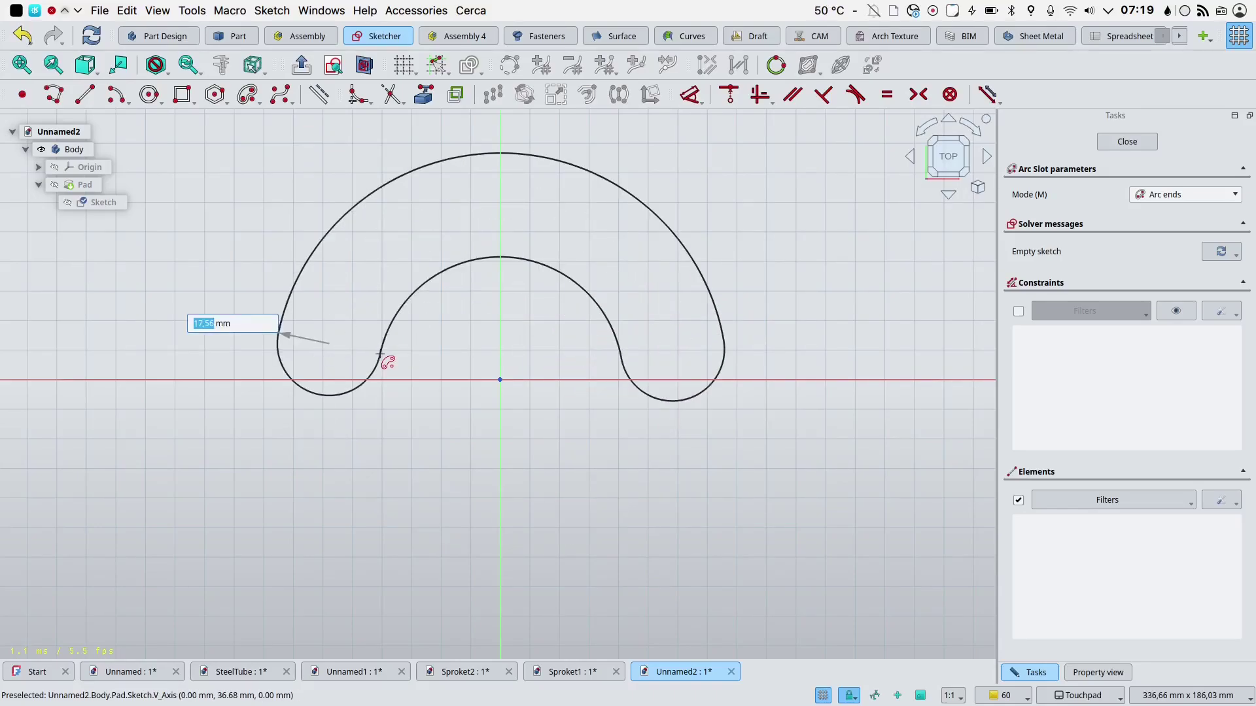
{"action": "left_click", "coordinate": [603, 490]}
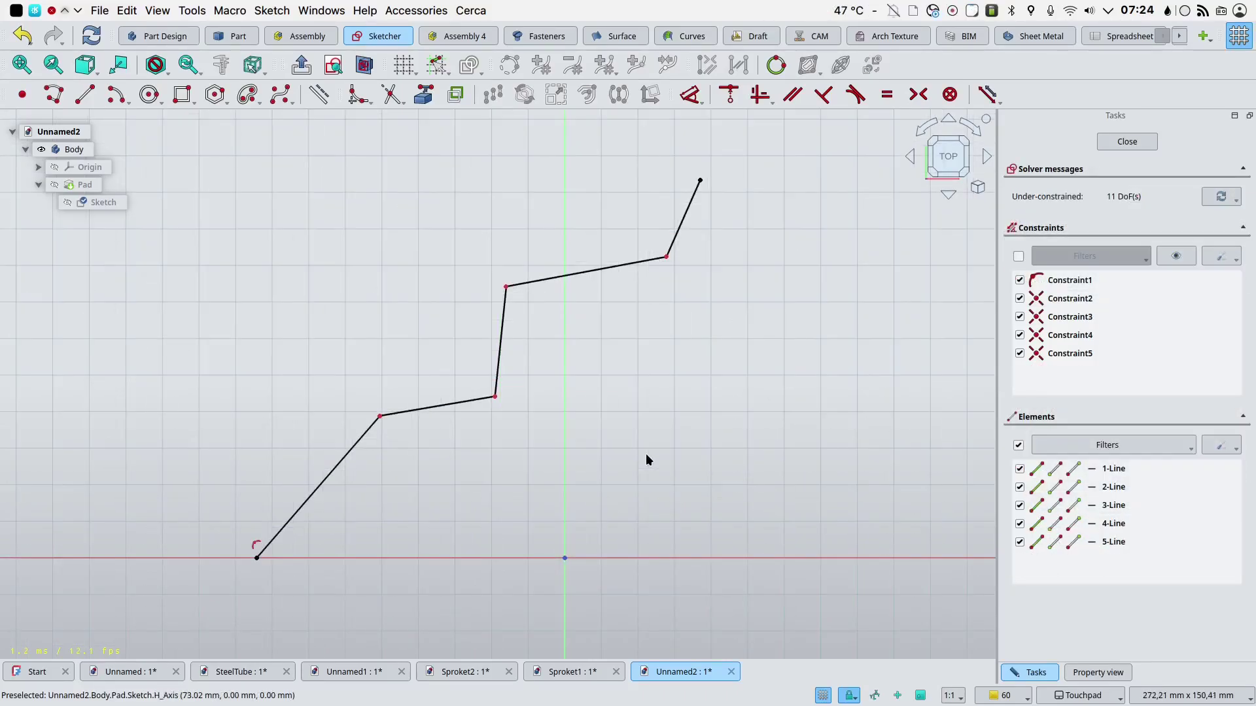
Step: Constrain the five stepped lines alternately vertical and horizontal
{"action": "left_click", "coordinate": [746, 101]}
{"action": "left_click", "coordinate": [325, 484]}
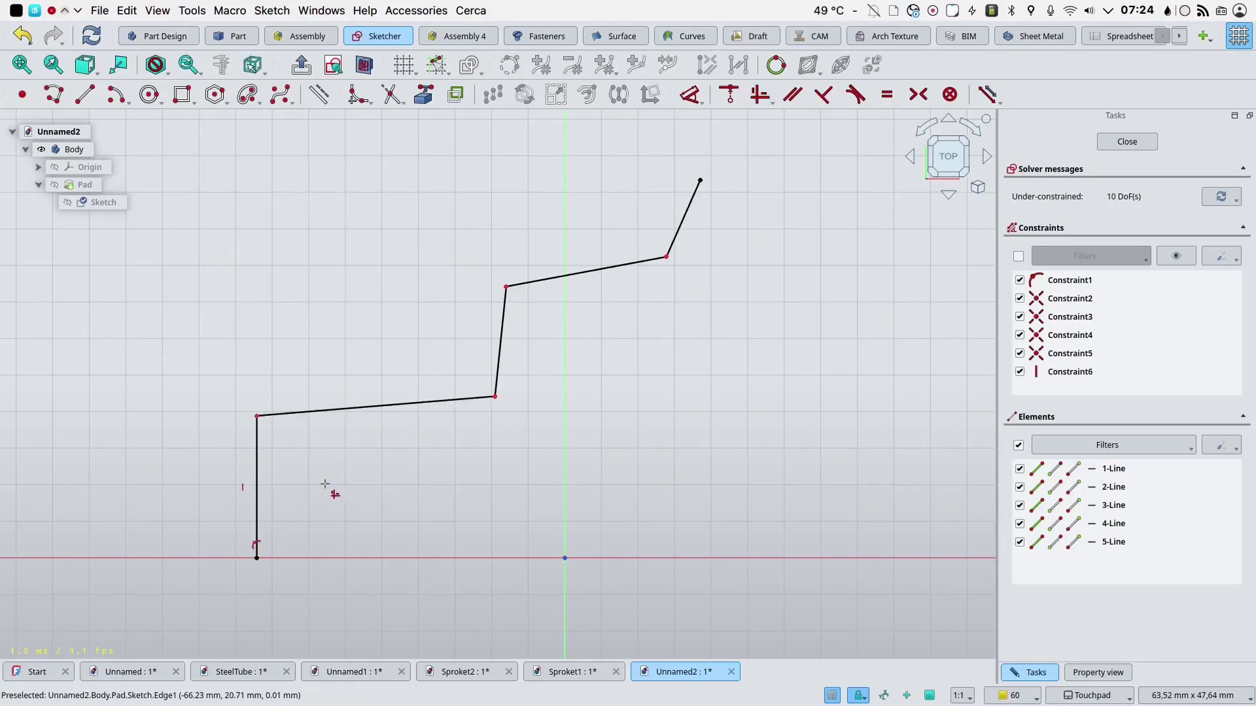
{"action": "left_click", "coordinate": [370, 410]}
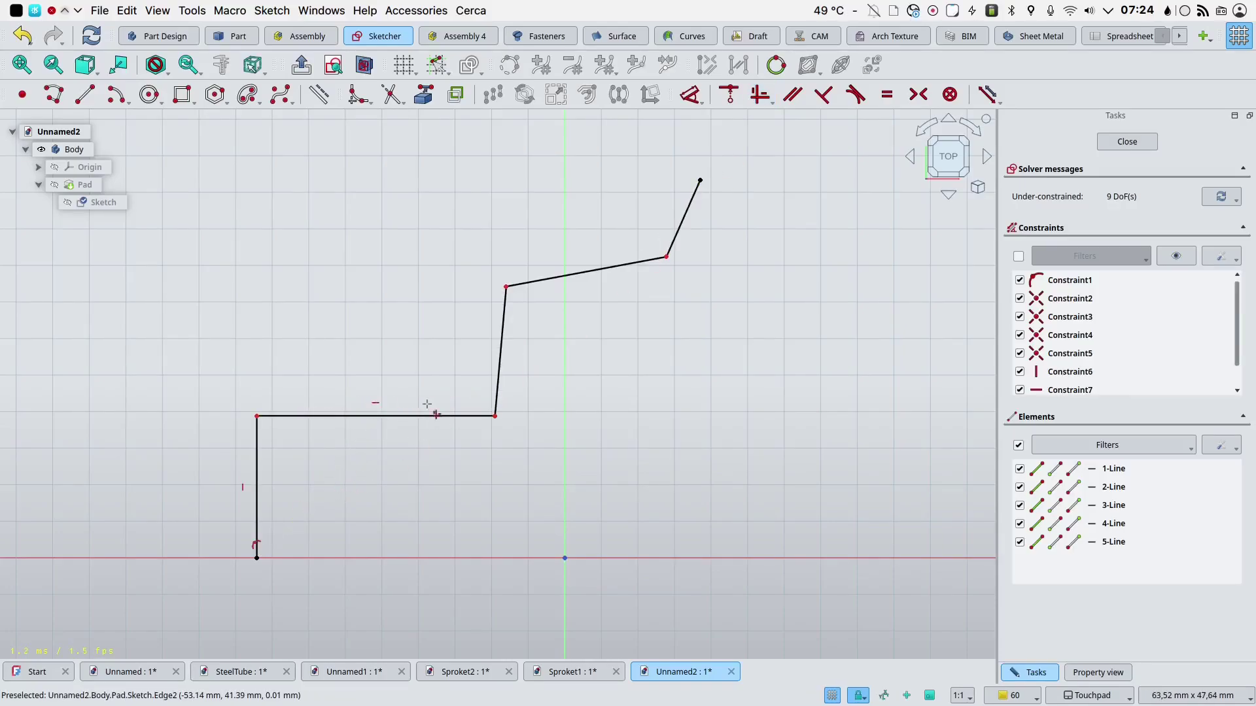
{"action": "left_click", "coordinate": [503, 361]}
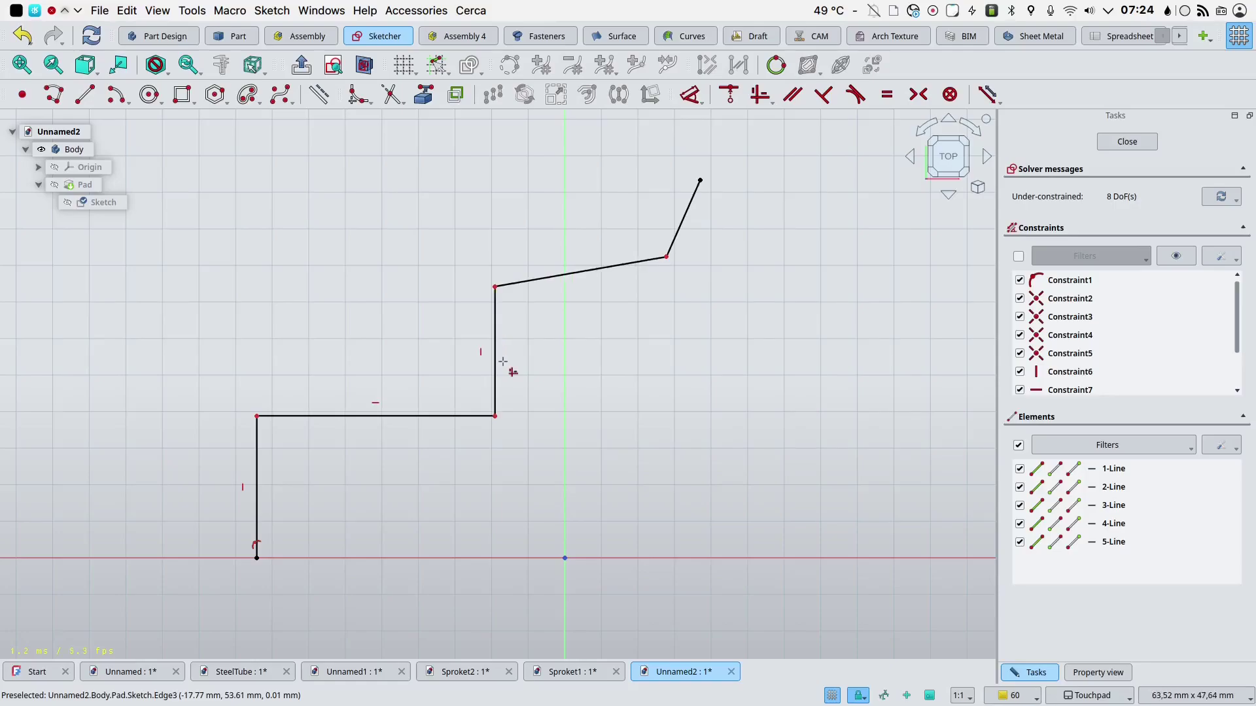
{"action": "left_click", "coordinate": [590, 281]}
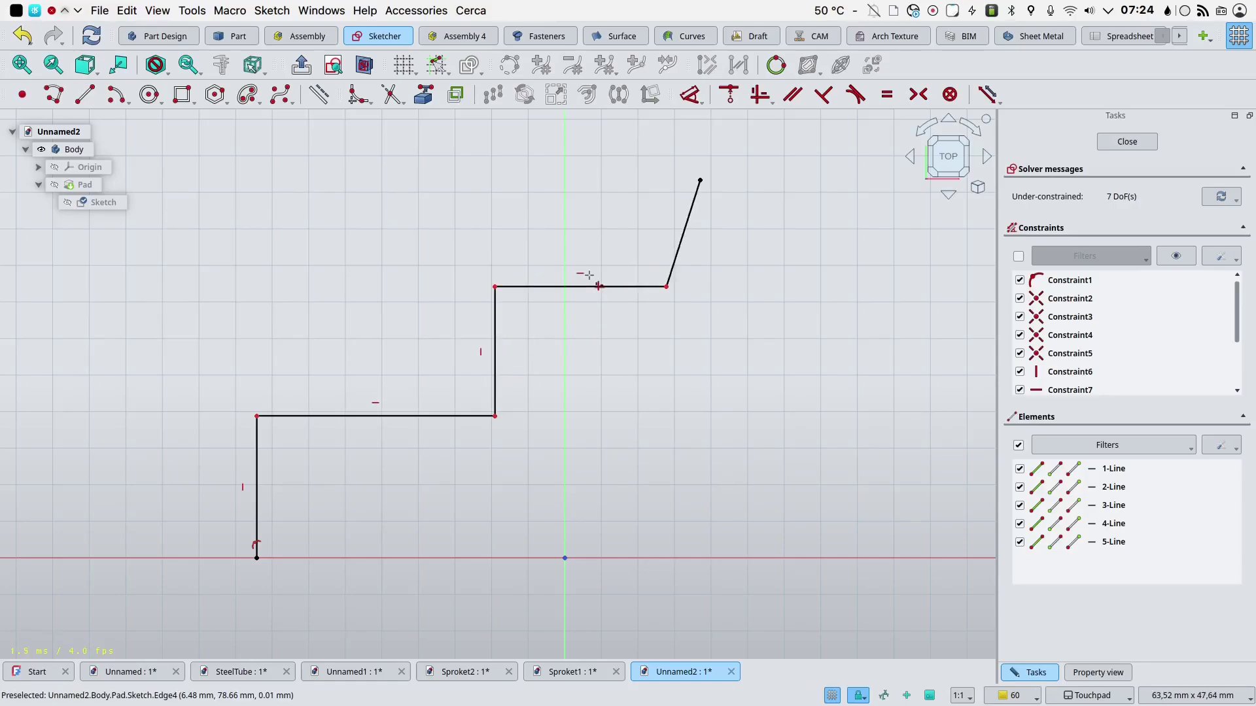
{"action": "left_click", "coordinate": [685, 237]}
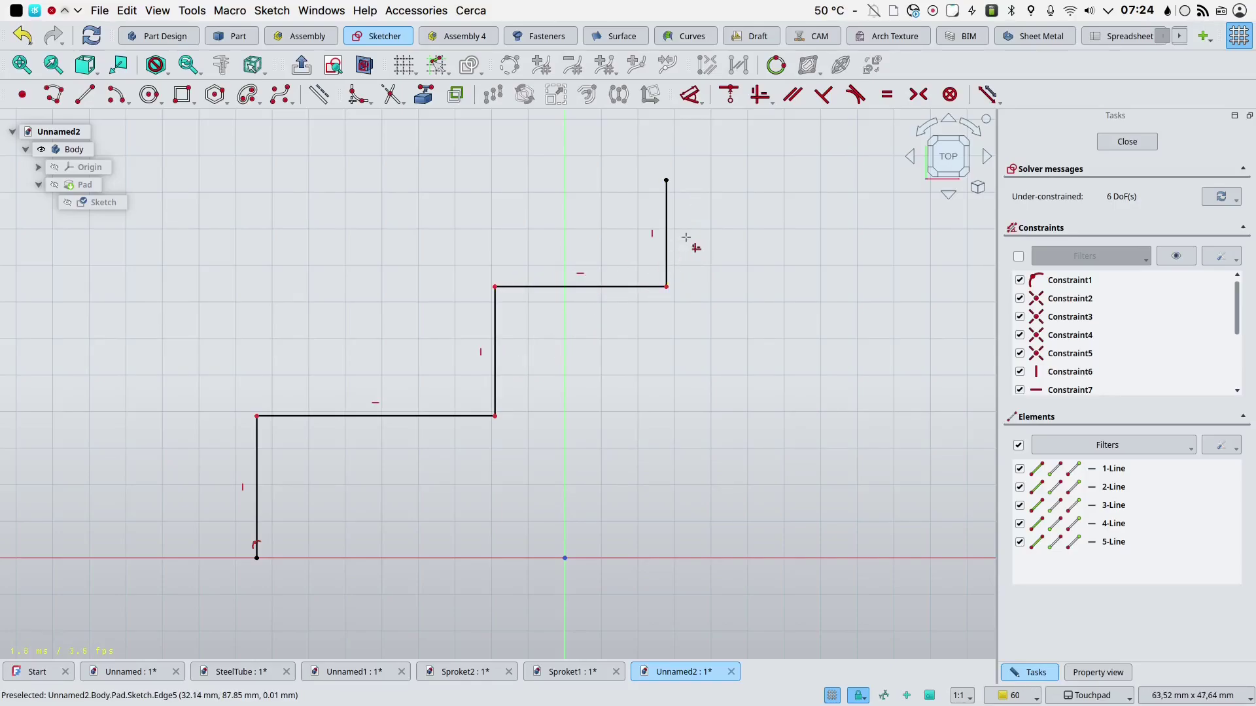
{"action": "right_click", "coordinate": [789, 254]}
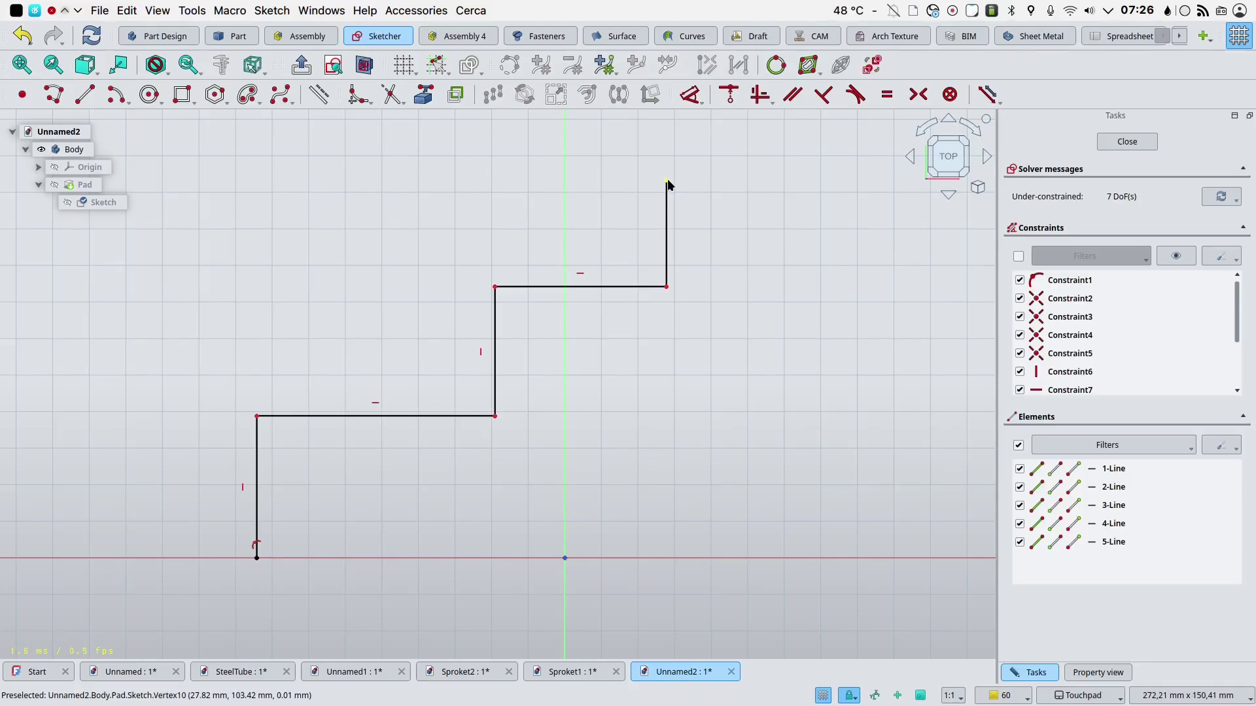
Step: Drag the last line's top end right and lock lines 4 and 5 at 125,25°
{"action": "left_click_drag", "start_coordinate": [666, 180], "coordinate": [739, 183]}
{"action": "left_click", "coordinate": [619, 283]}
{"action": "left_click", "coordinate": [698, 253]}
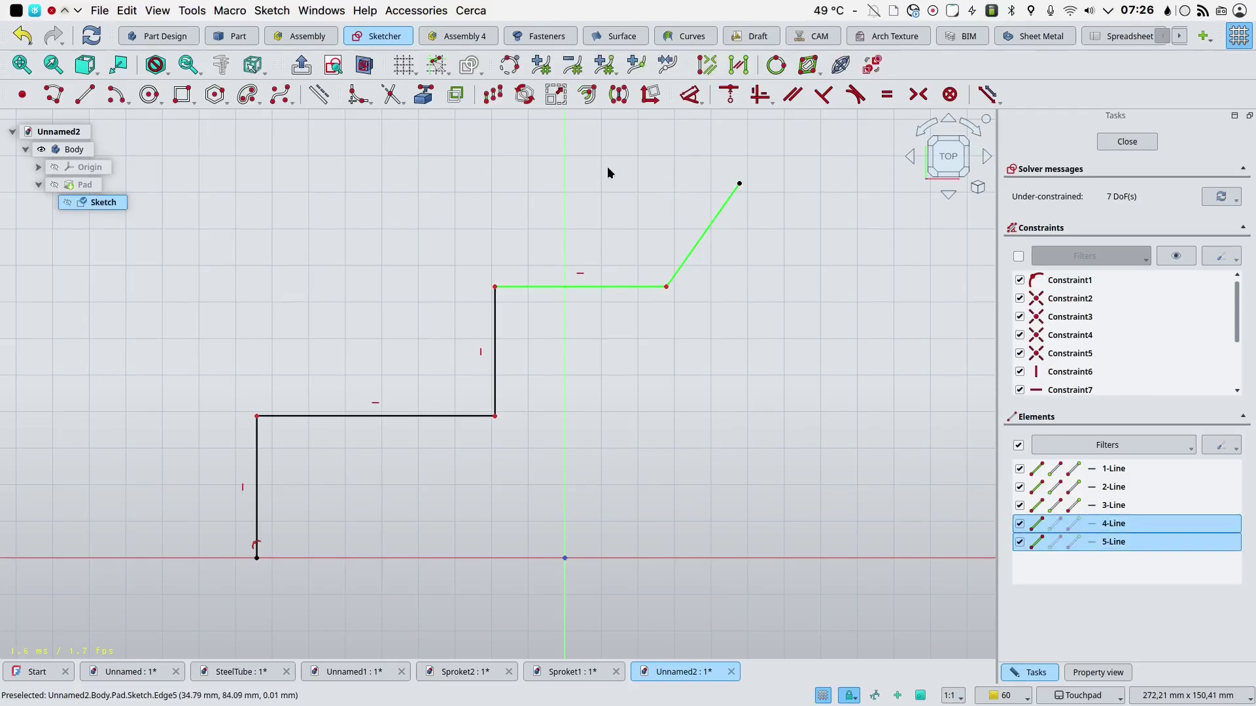
{"action": "left_click", "coordinate": [690, 94]}
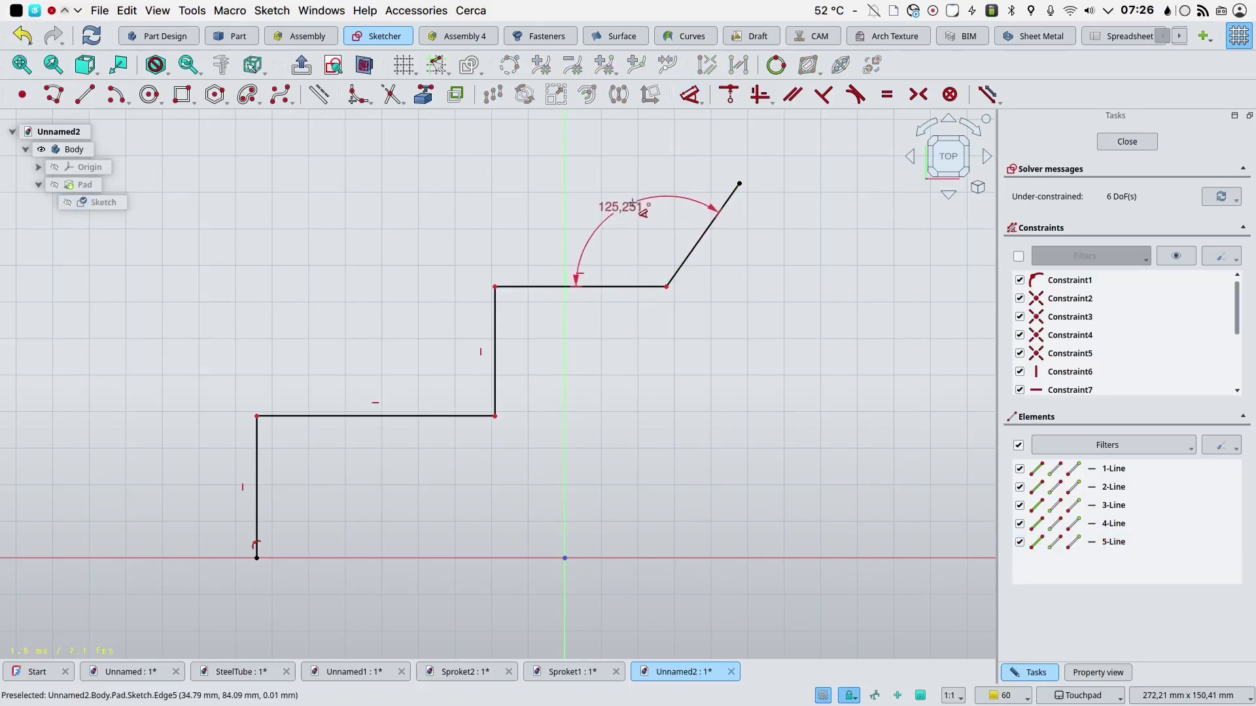
{"action": "left_click", "coordinate": [759, 363]}
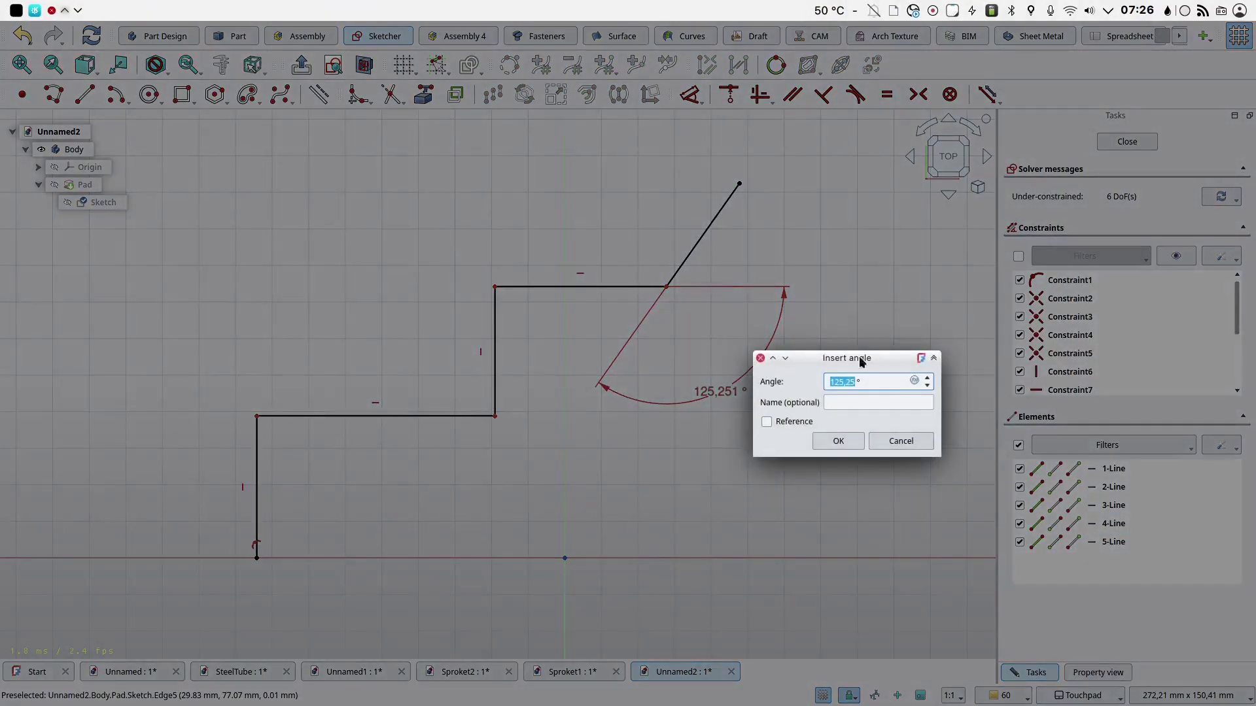
{"action": "left_click", "coordinate": [849, 446]}
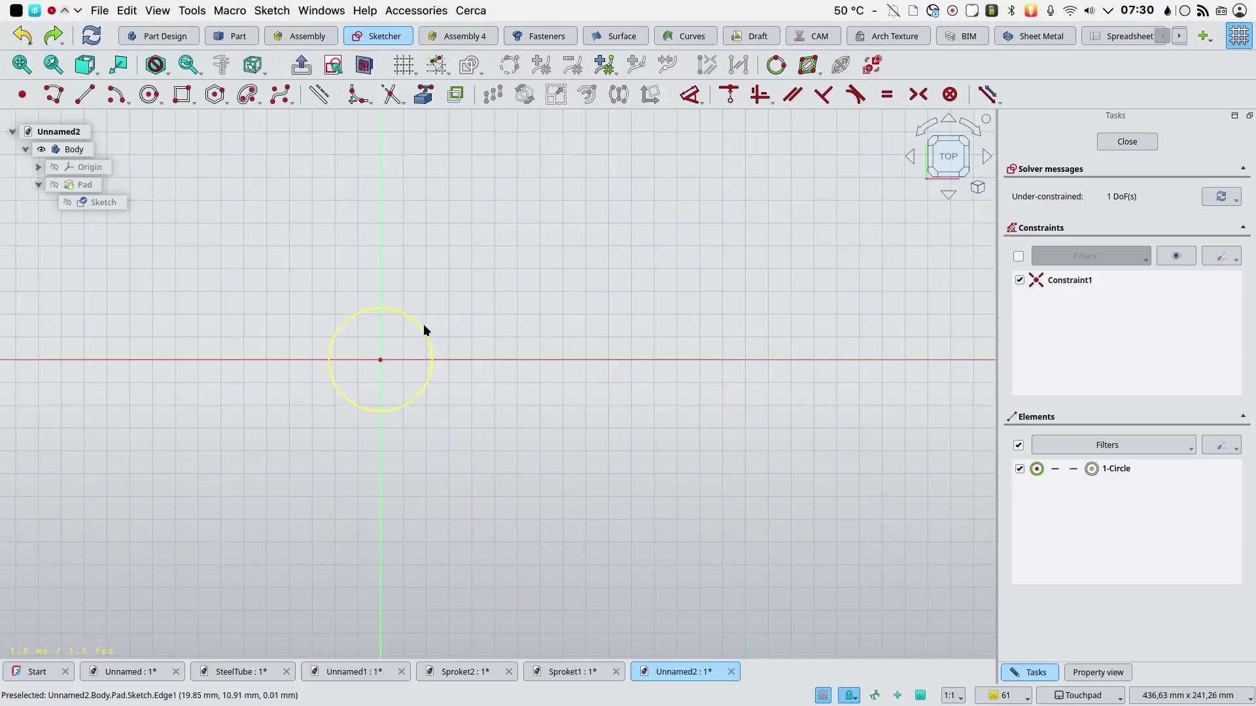
Step: Rotate four copies of the lone circle around the axis centre into five evenly spaced circles
{"action": "left_click", "coordinate": [423, 331]}
{"action": "left_click", "coordinate": [525, 95]}
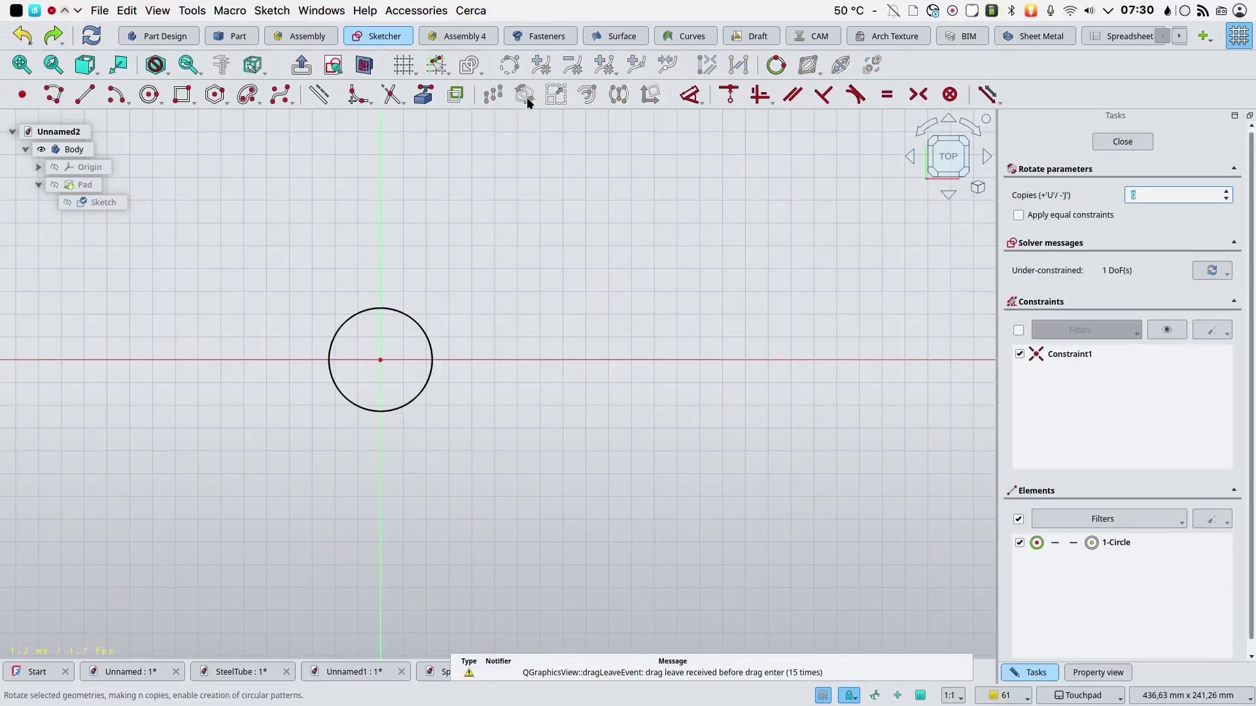
{"action": "left_click", "coordinate": [596, 359]}
{"action": "left_click", "coordinate": [637, 211]}
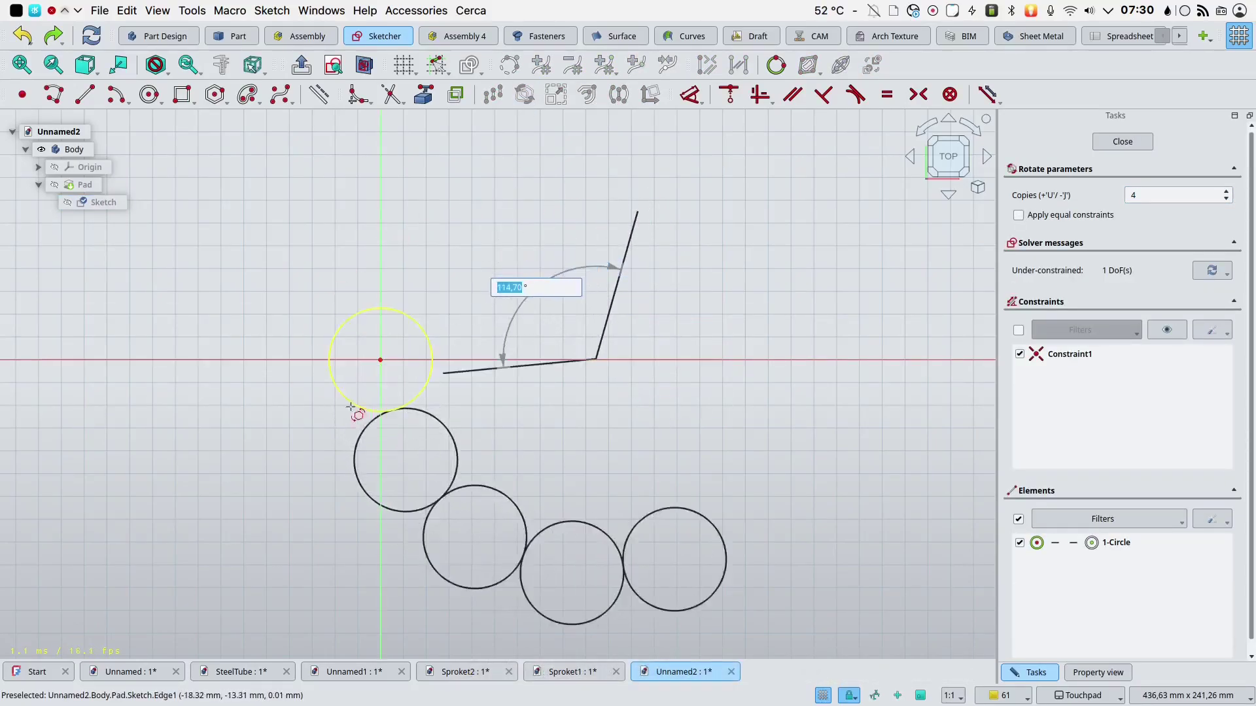
{"action": "left_click", "coordinate": [675, 472]}
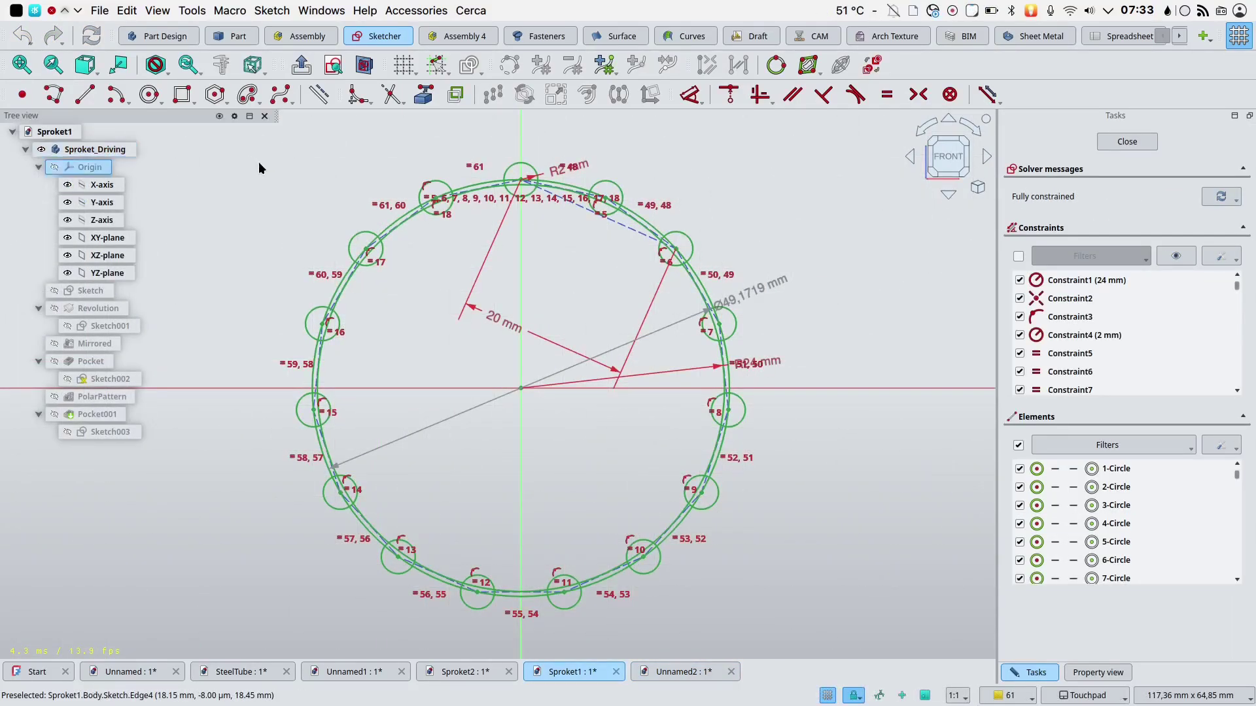
Step: Select the whole sprocket sketch and start a new XY-plane sketch in Unnamed2's Body
{"action": "mouse_move", "coordinate": [272, 155]}
{"action": "left_mouse_down"}
{"action": "mouse_move", "coordinate": [301, 207]}
{"action": "mouse_move", "coordinate": [798, 611]}
{"action": "left_mouse_up"}
{"action": "left_click", "coordinate": [701, 673]}
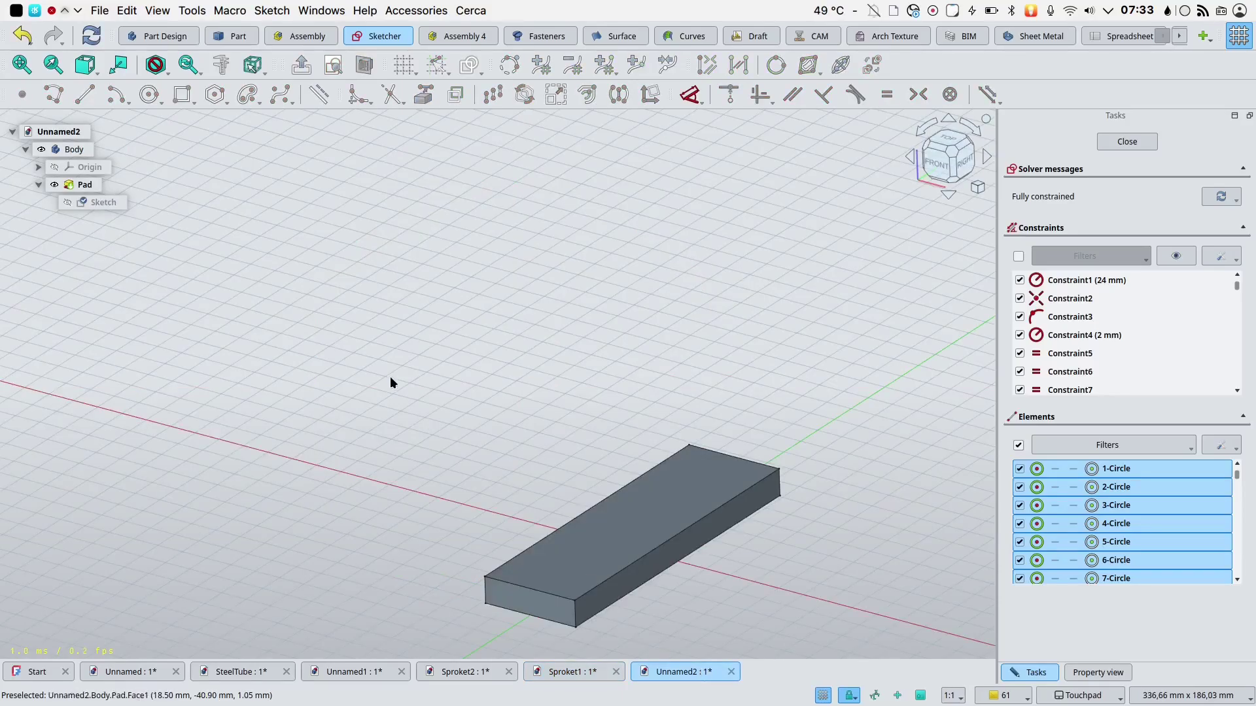
{"action": "left_click", "coordinate": [68, 151]}
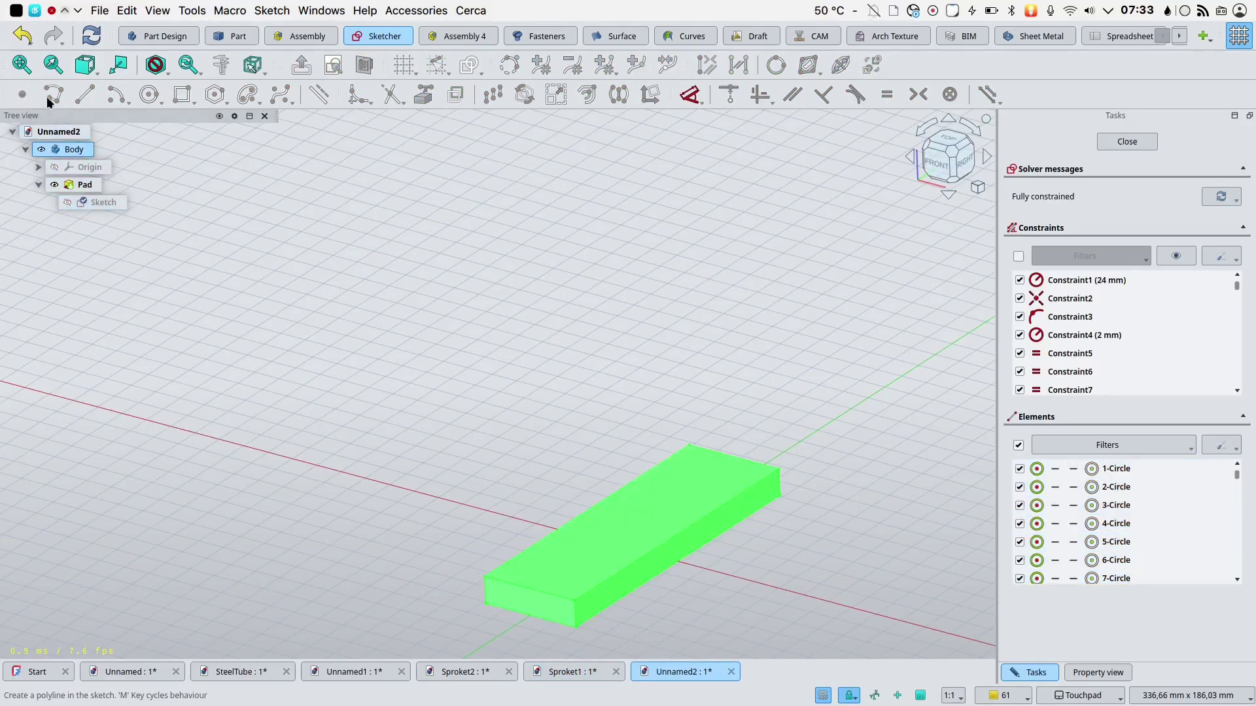
{"action": "left_click", "coordinate": [1141, 142]}
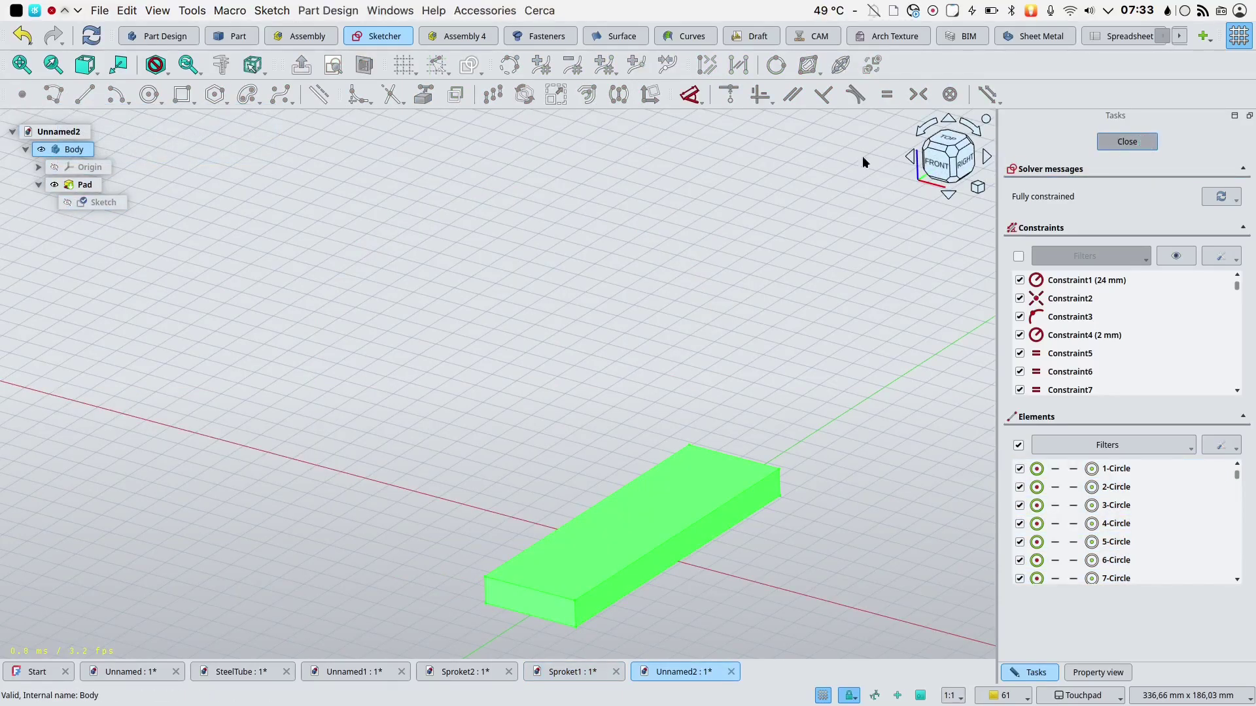
{"action": "left_click", "coordinate": [74, 150]}
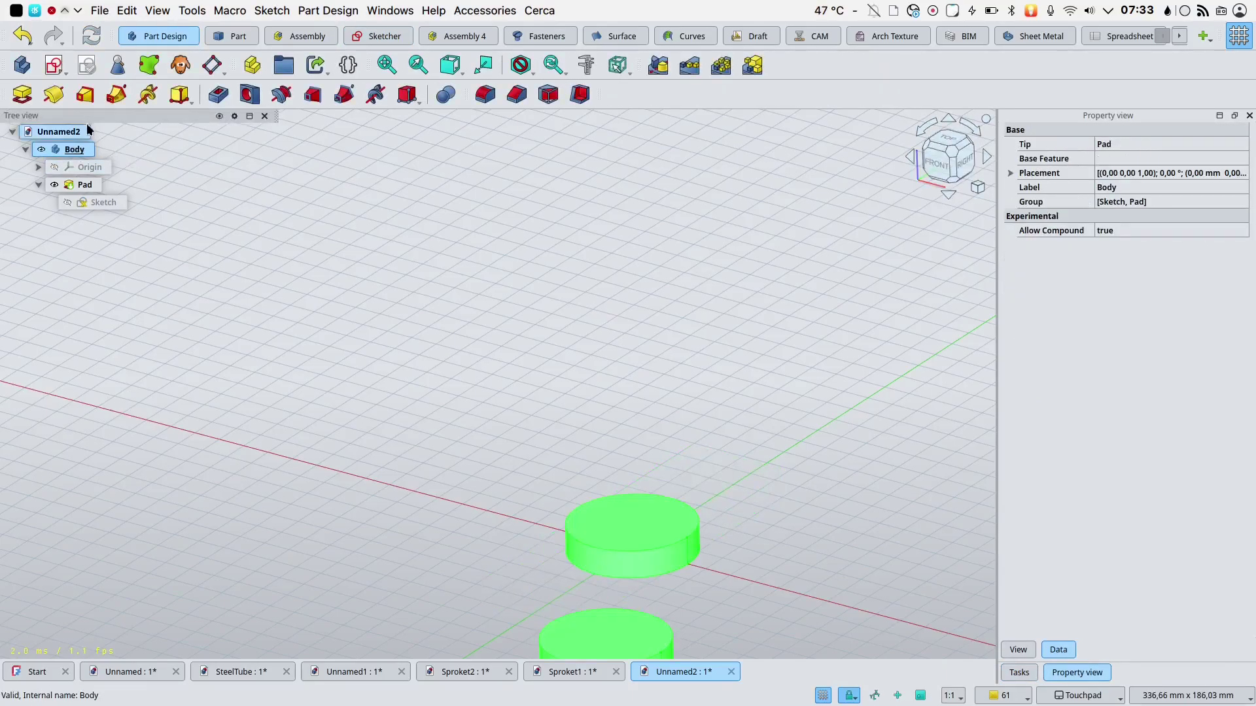
{"action": "left_click", "coordinate": [52, 66]}
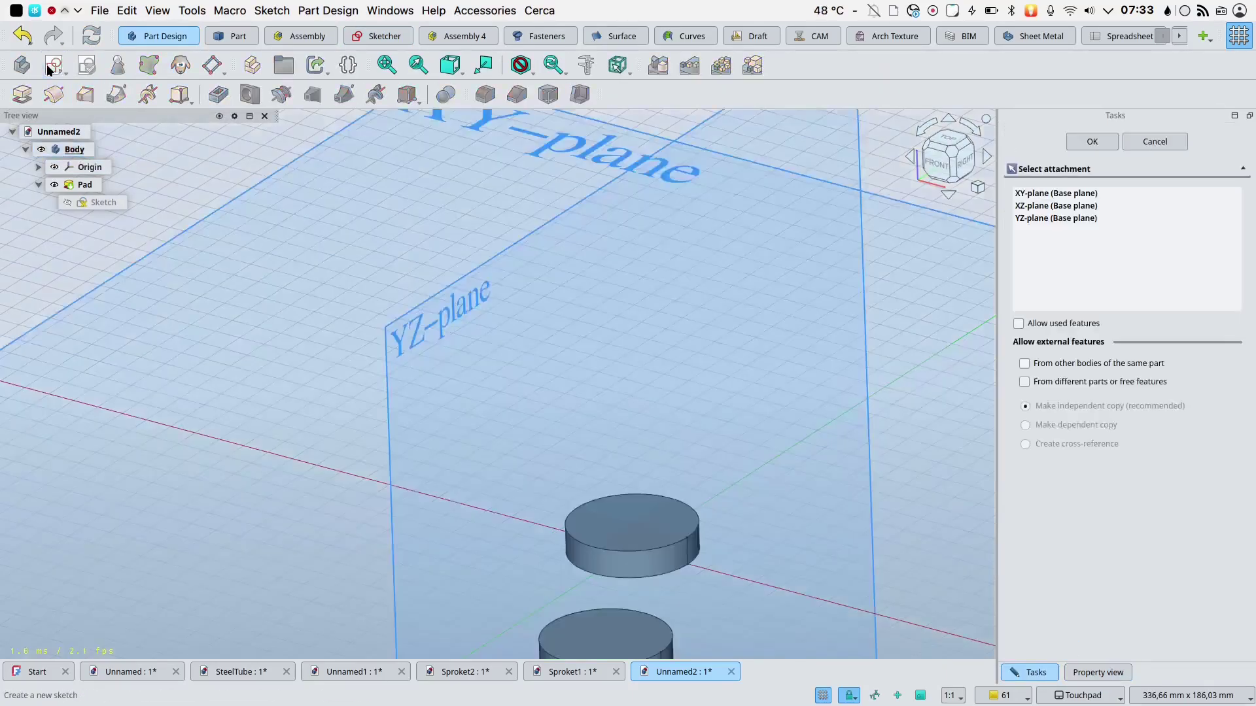
{"action": "left_click", "coordinate": [240, 190]}
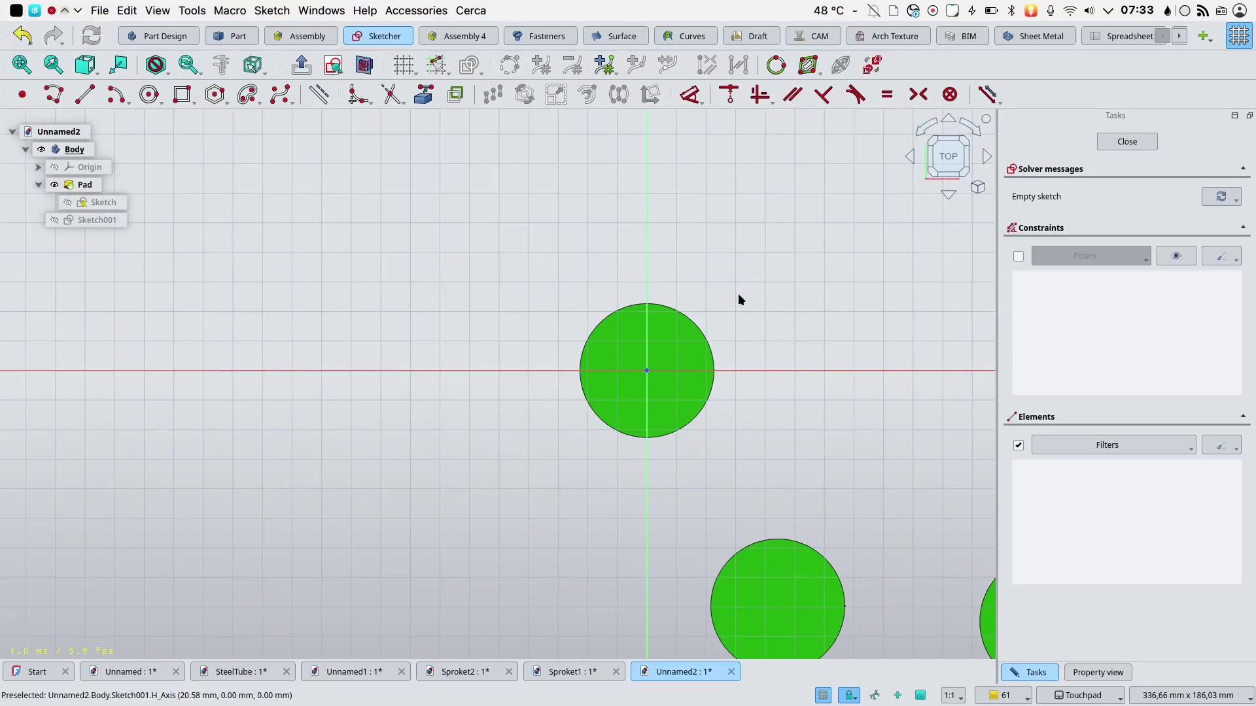
Step: Paste the sprocket profile into the new sketch, hide the Pad, and close the sketch
{"action": "key", "text": "ctrl+v"}
{"action": "scroll", "coordinate": [694, 384], "scroll_direction": "up", "scroll_amount": 3}
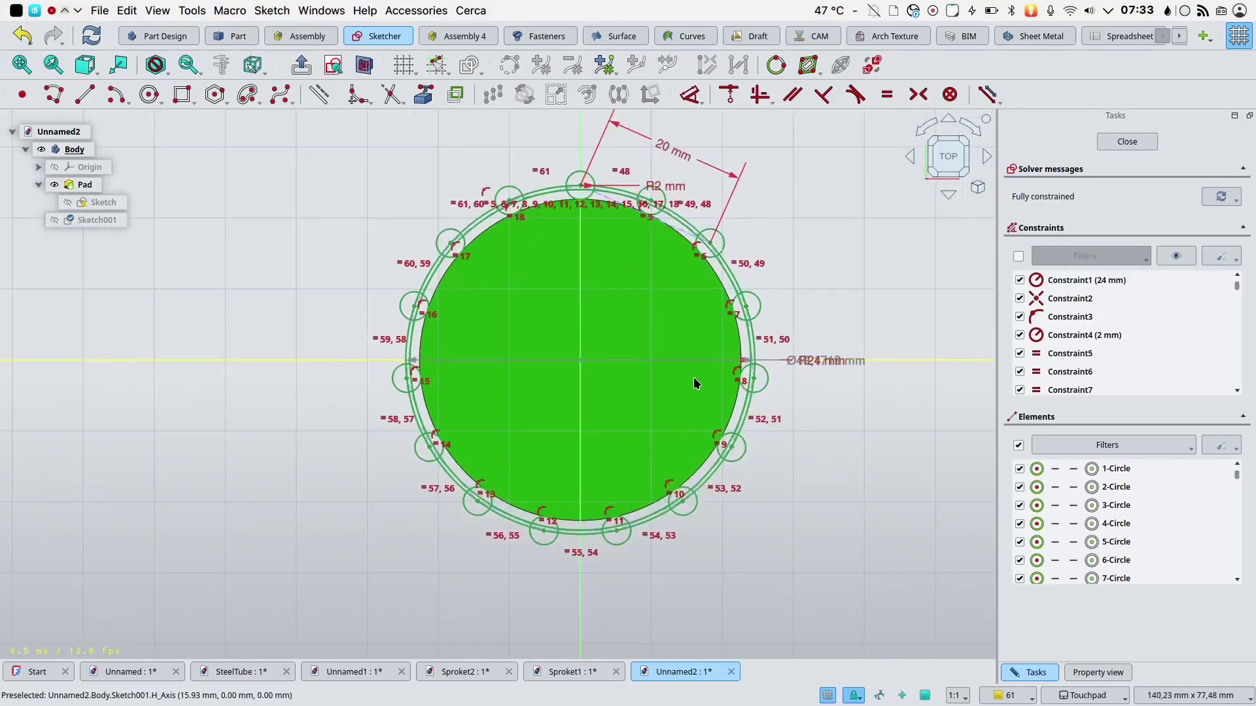
{"action": "left_click", "coordinate": [54, 184]}
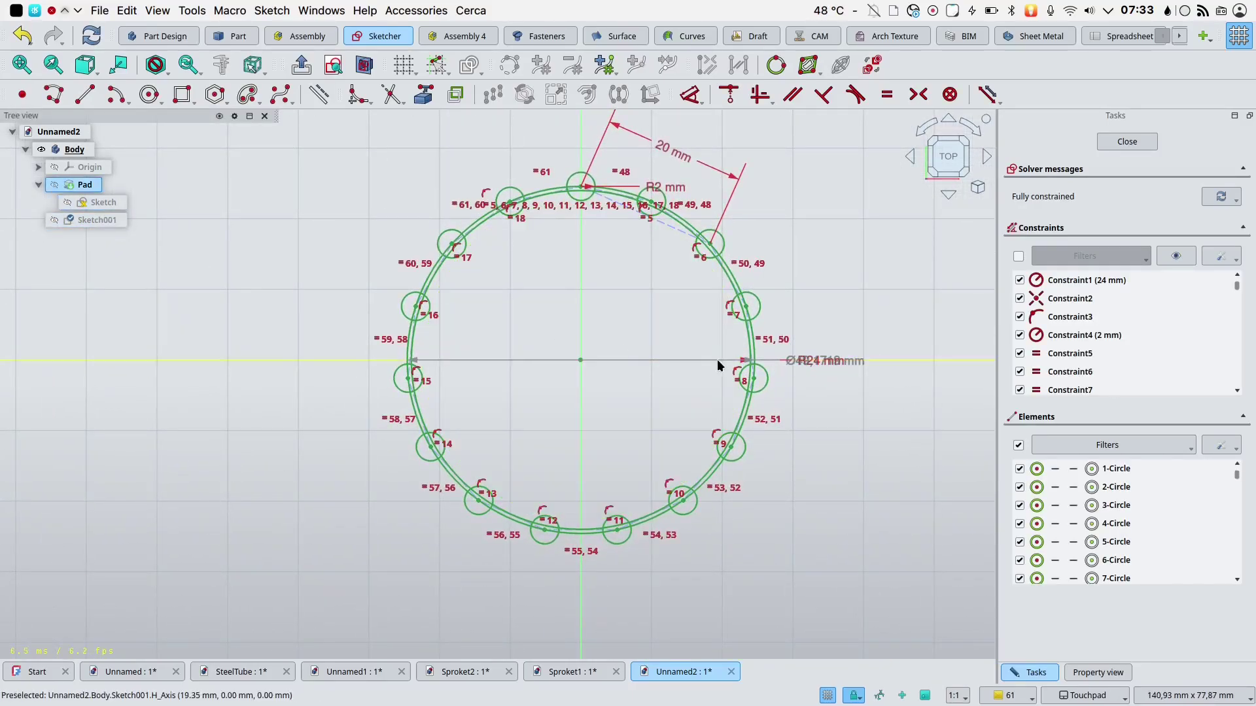
{"action": "scroll", "coordinate": [717, 359], "scroll_direction": "right", "scroll_amount": 3}
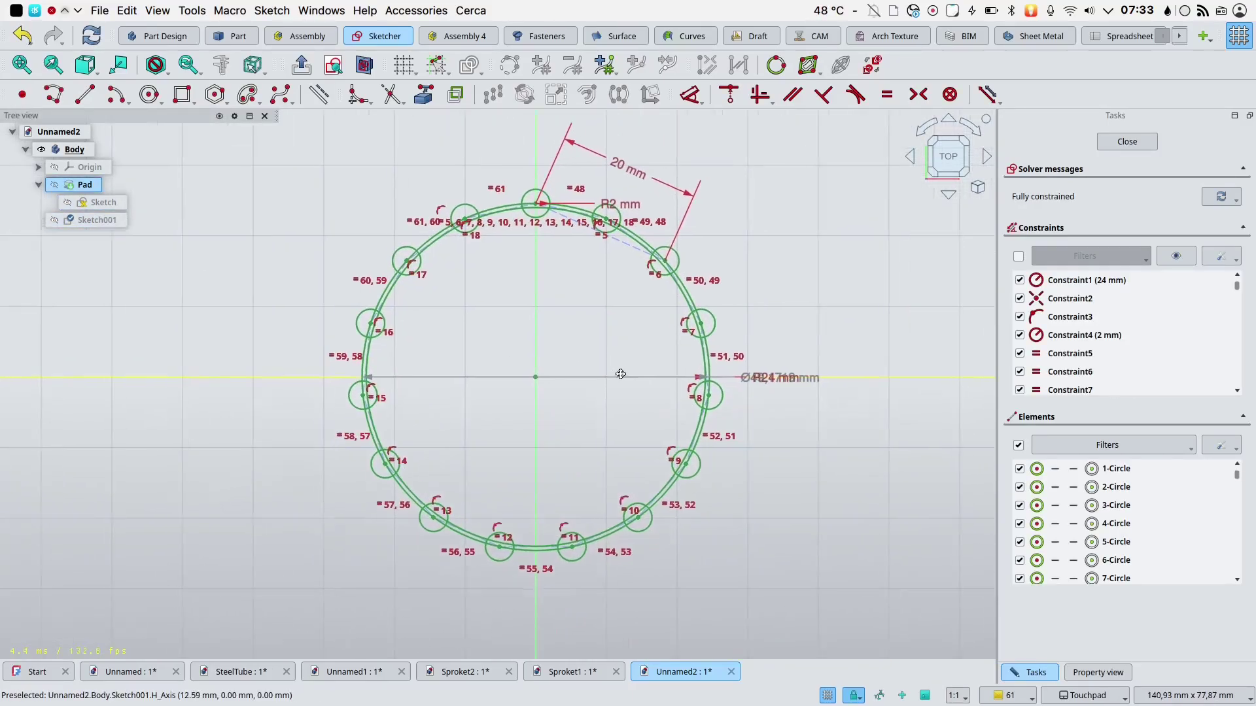
{"action": "left_click", "coordinate": [1126, 141]}
{"action": "scroll", "coordinate": [523, 346], "scroll_direction": "down", "scroll_amount": 3}
{"action": "scroll", "coordinate": [551, 374], "scroll_direction": "up", "scroll_amount": 5}
{"action": "left_click", "coordinate": [551, 374]}
{"action": "left_click", "coordinate": [575, 673]}
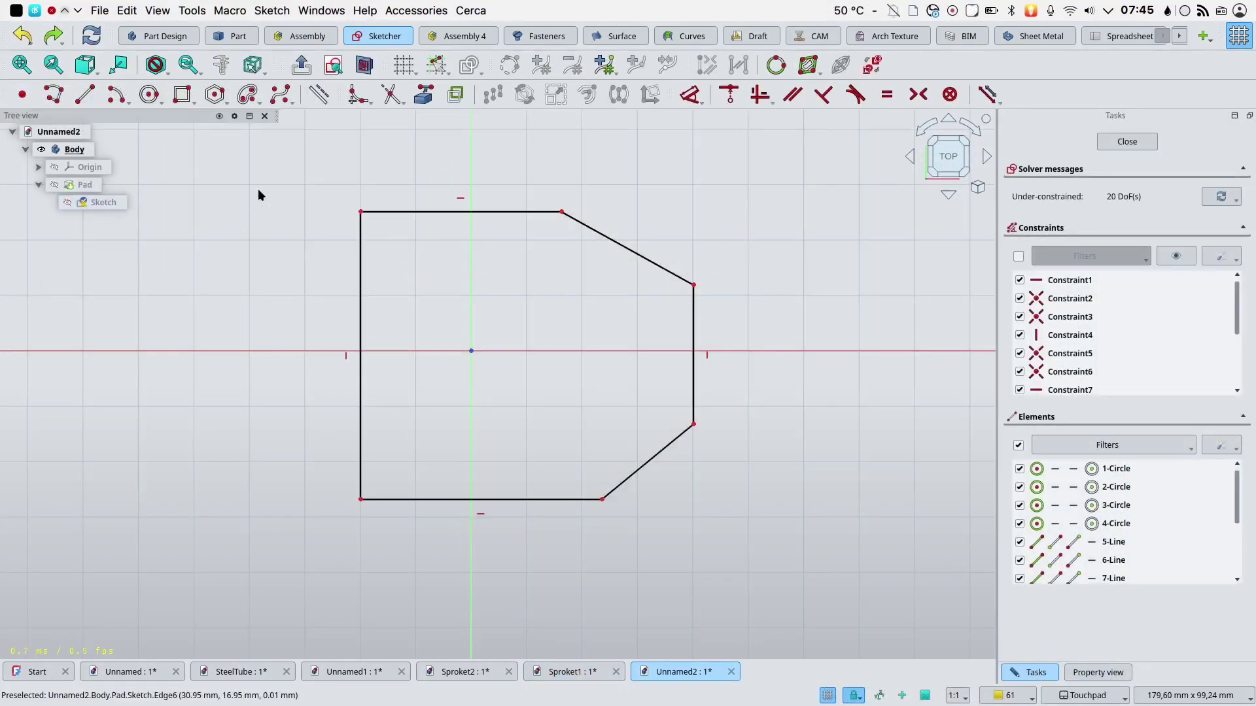
Step: Scale the whole chamfered profile by a factor of 0,75 about the sketch origin
{"action": "left_click_drag", "start_coordinate": [310, 171], "coordinate": [739, 580]}
{"action": "left_click", "coordinate": [556, 94]}
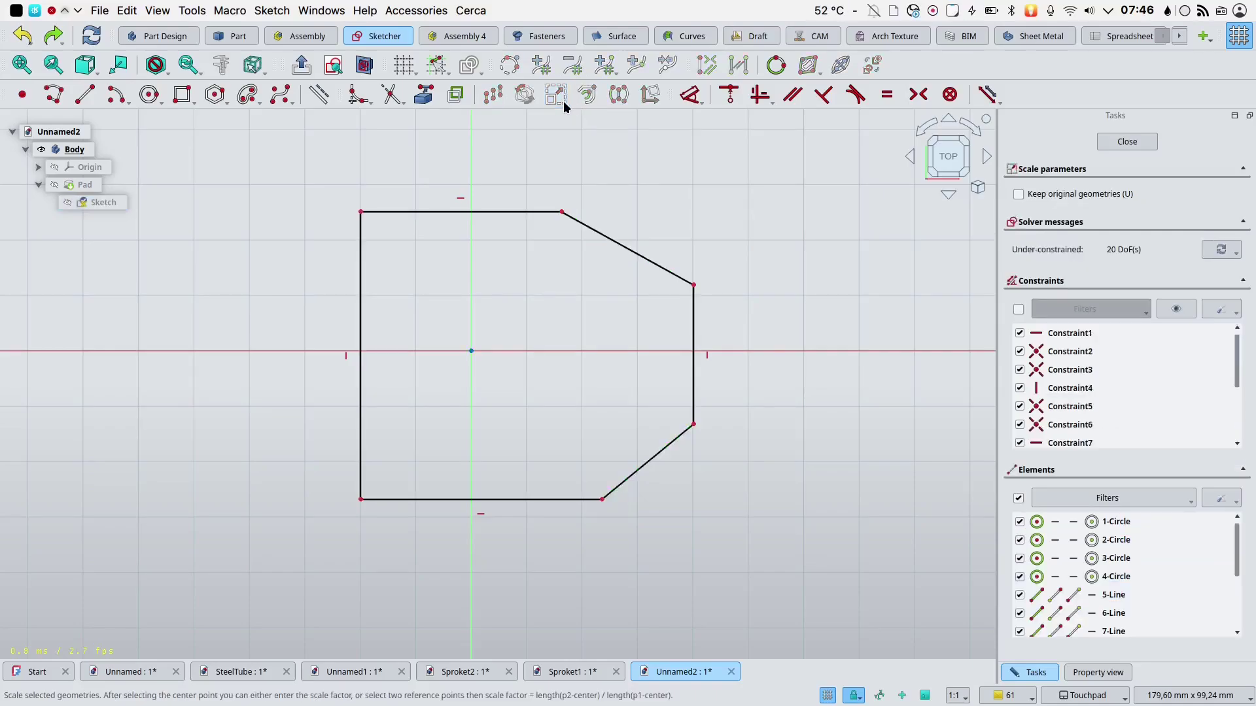
{"action": "left_click", "coordinate": [472, 351]}
{"action": "left_click", "coordinate": [472, 282]}
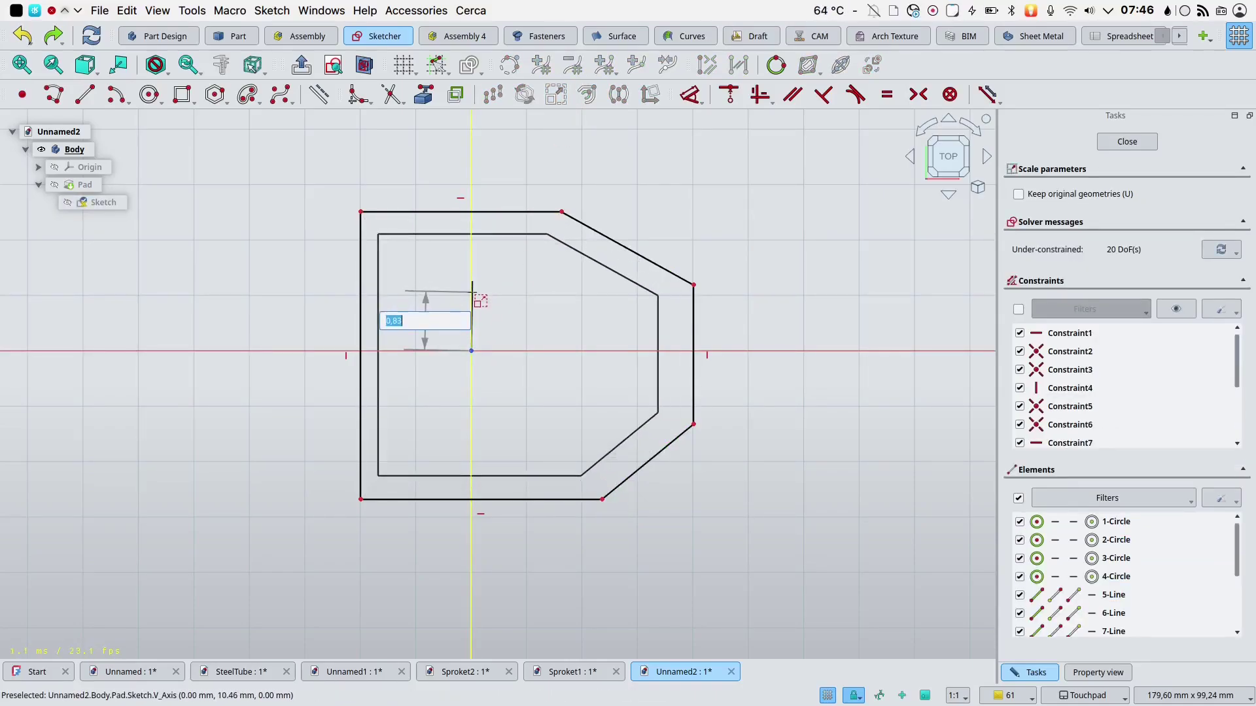
{"action": "left_click", "coordinate": [473, 298]}
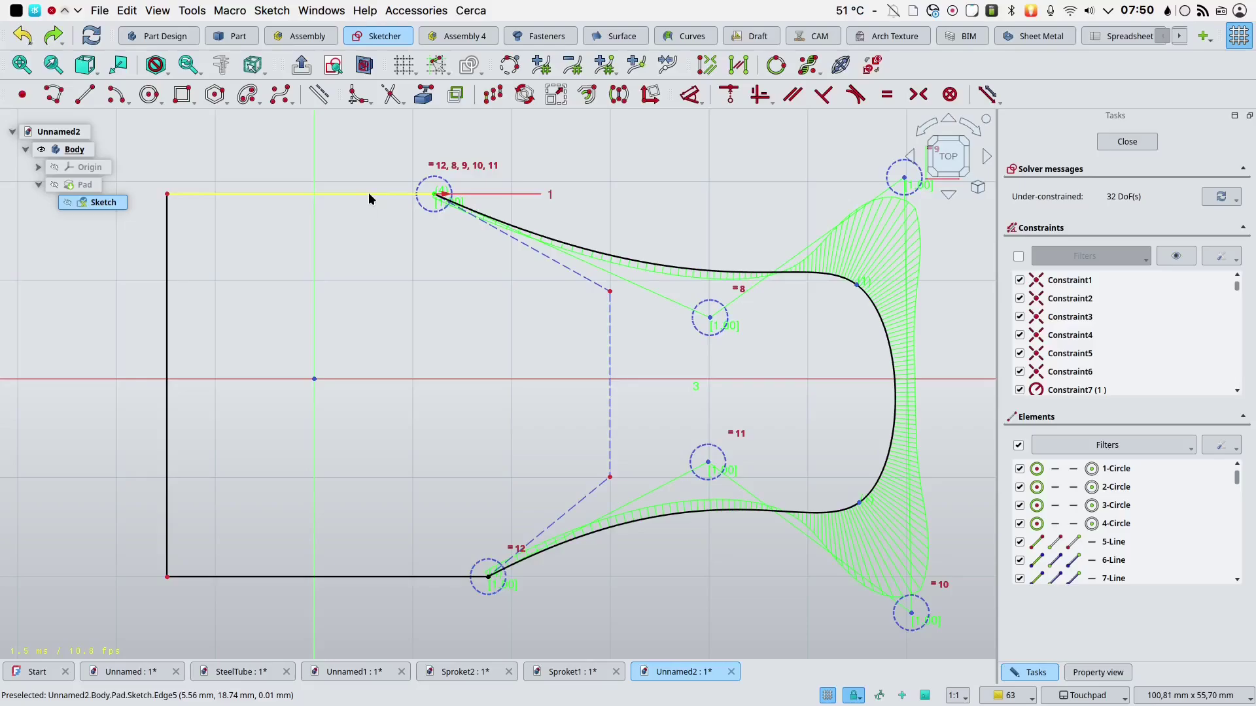
Step: Constrain both the top and bottom straight lines tangent to the B-spline
{"action": "left_click", "coordinate": [367, 193]}
{"action": "left_click", "coordinate": [855, 95]}
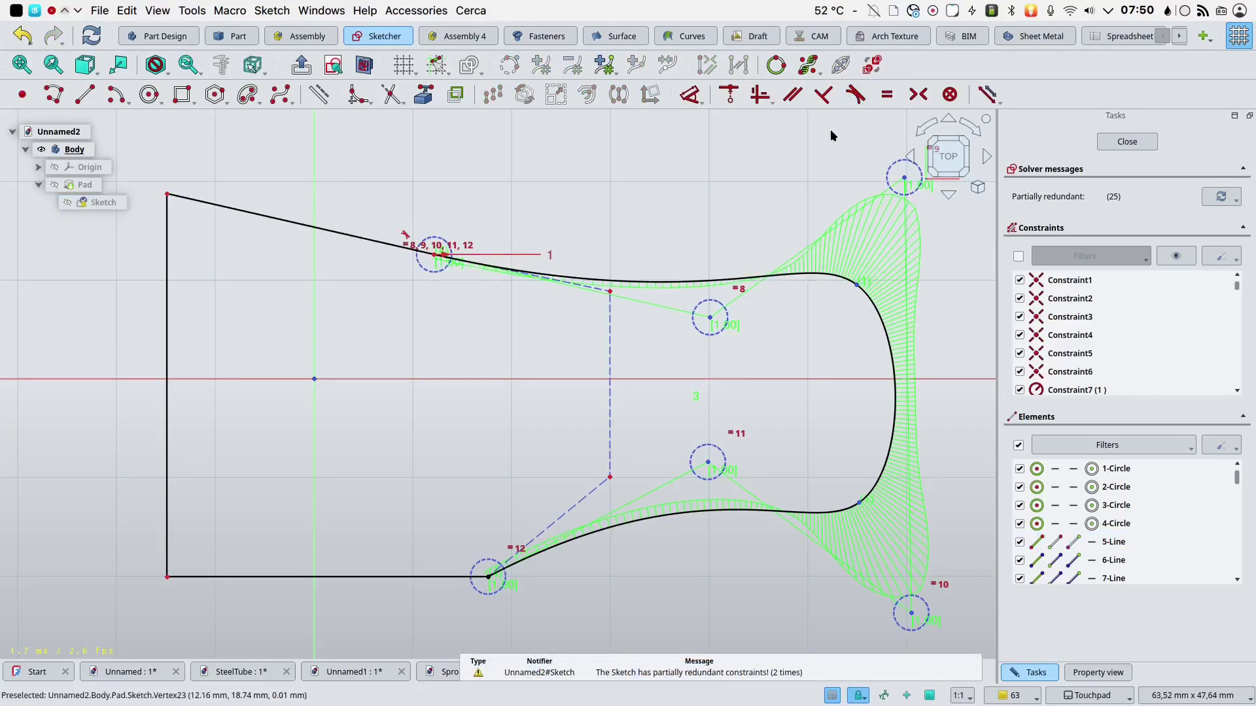
{"action": "left_click", "coordinate": [412, 578]}
{"action": "left_click", "coordinate": [855, 96]}
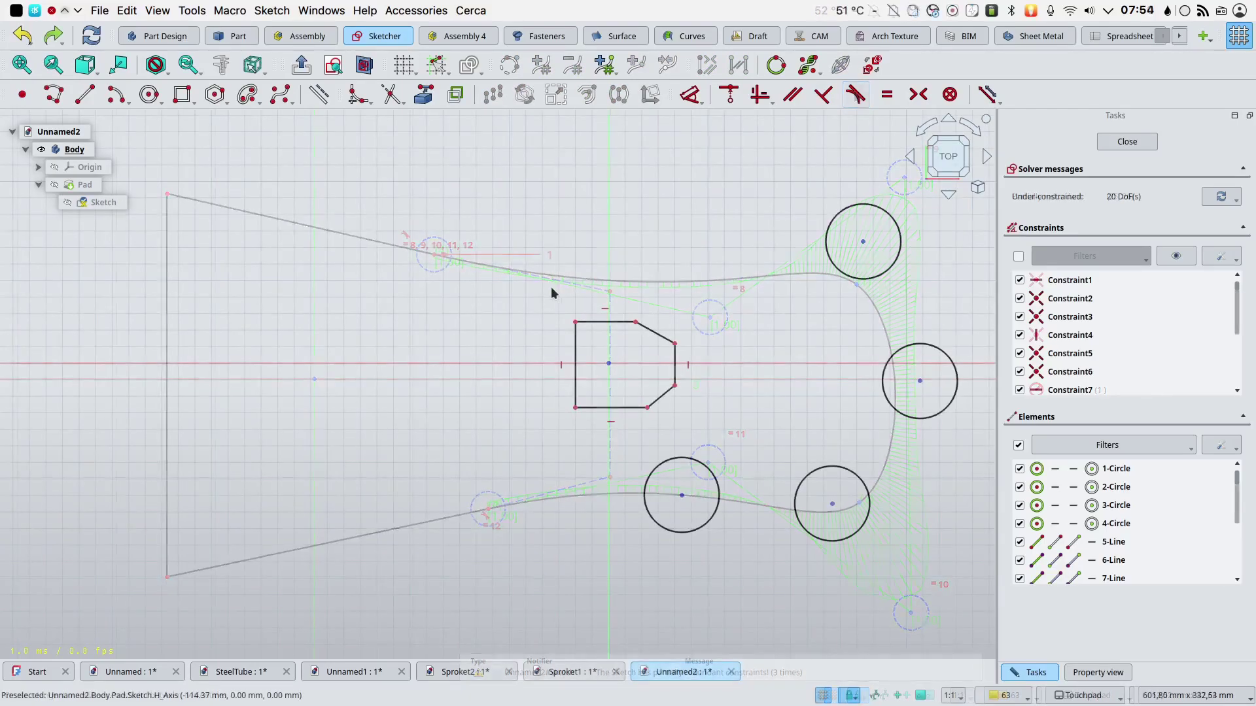
Step: Translate four copies of the small profile from the origin, 65 mm apart at 180°
{"action": "left_click_drag", "start_coordinate": [550, 286], "coordinate": [717, 441]}
{"action": "left_click", "coordinate": [487, 104]}
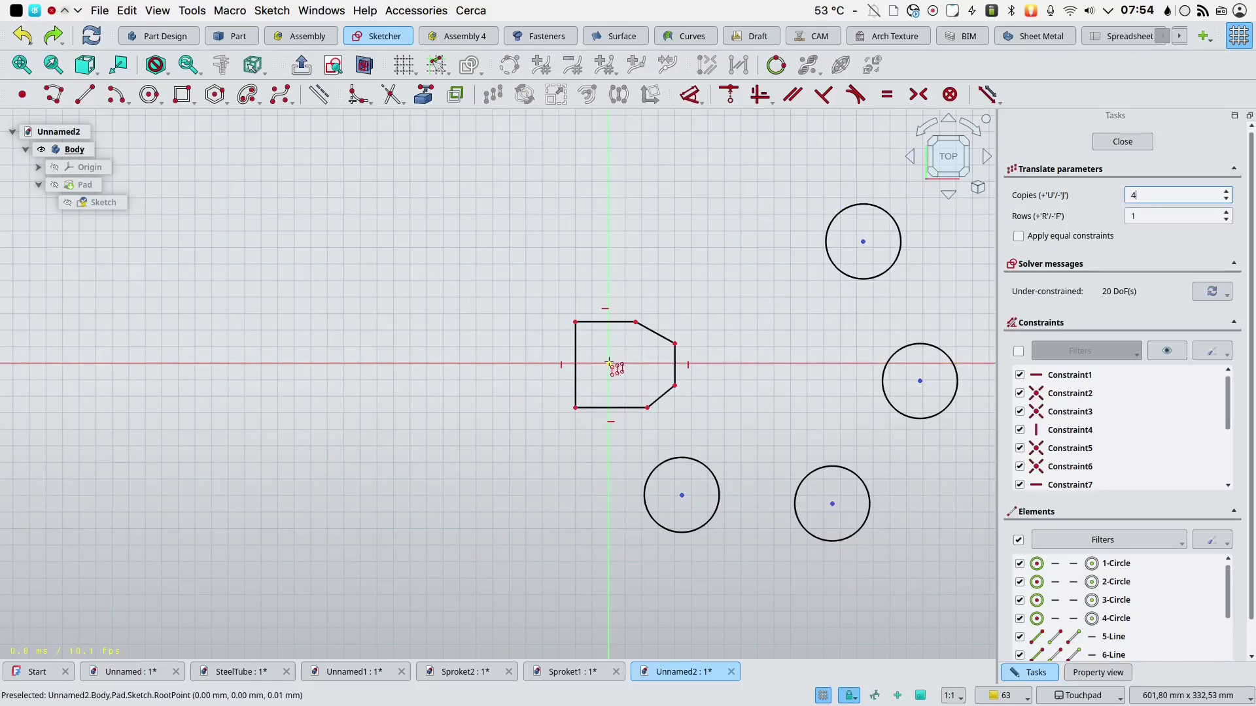
{"action": "left_click", "coordinate": [608, 363]}
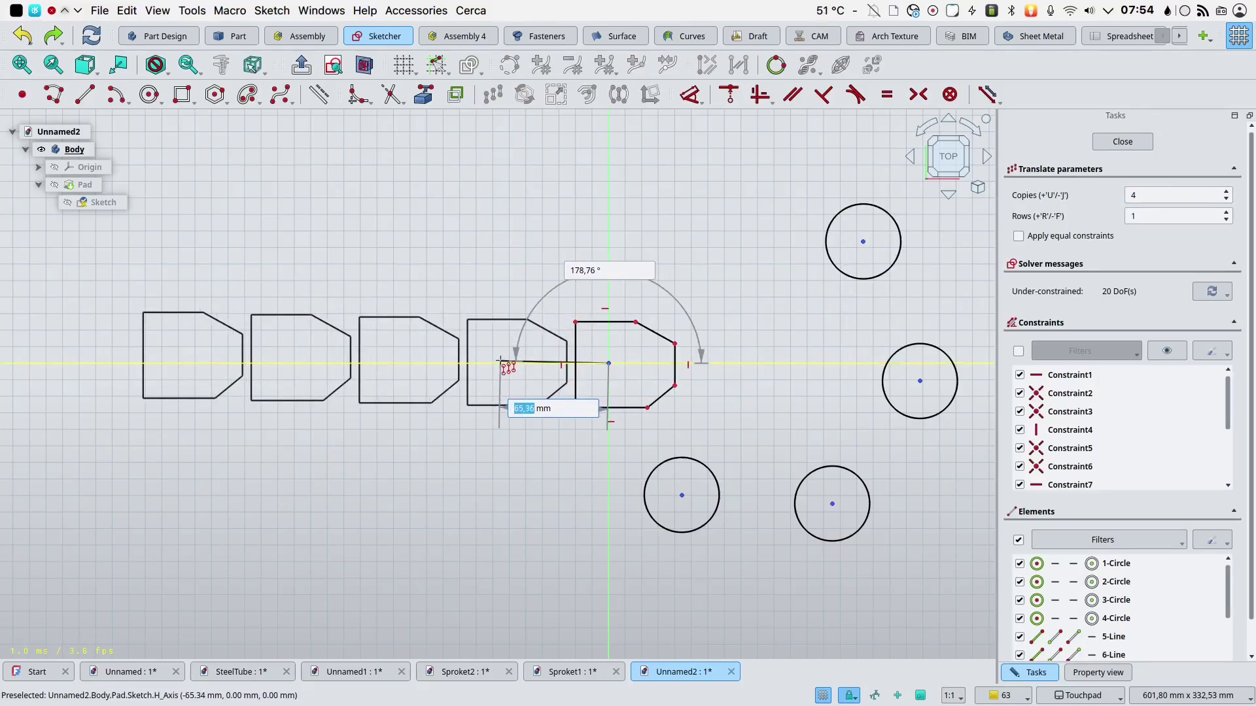
{"action": "key", "text": "Tab"}
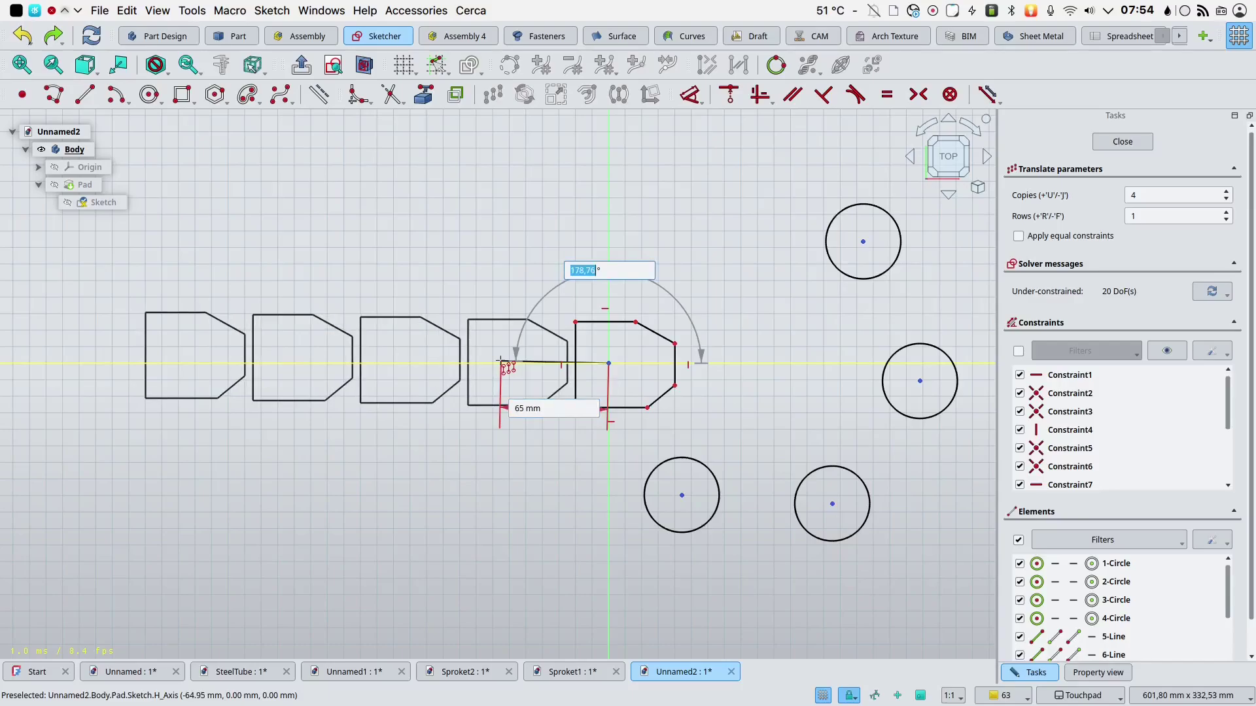
{"action": "key", "text": "Return"}
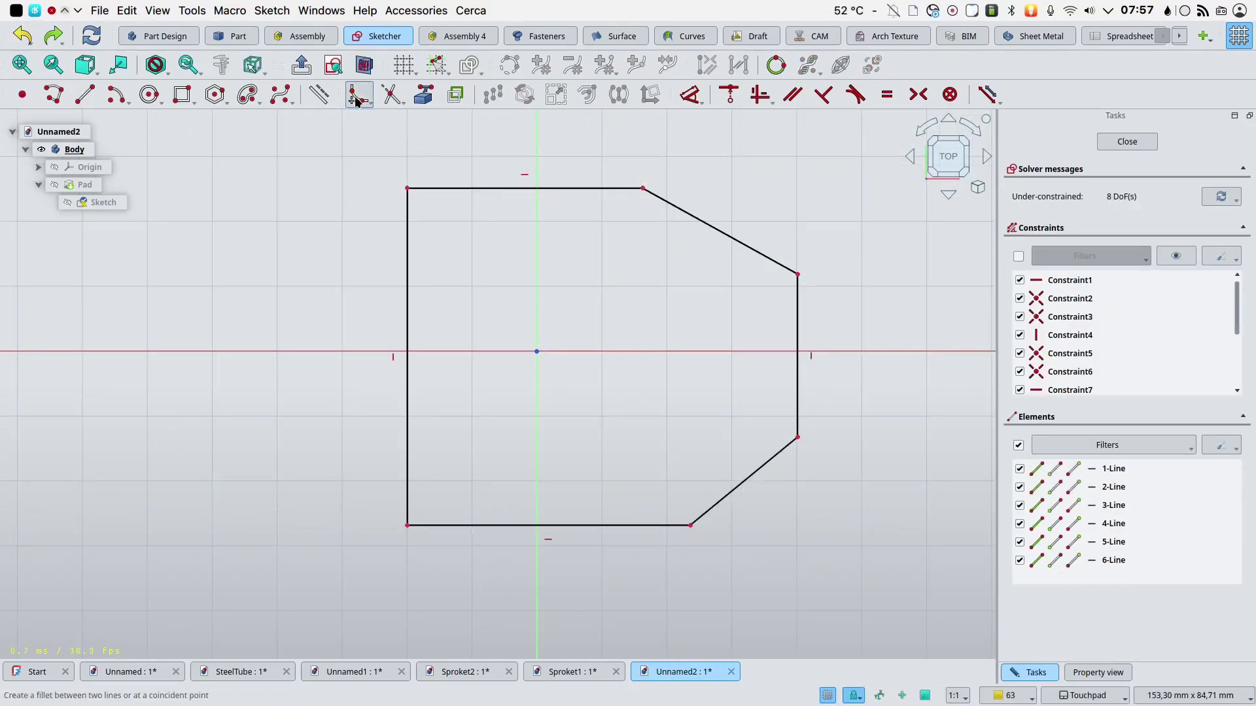
Step: Fillet the profile's top-left corner between the top and left lines
{"action": "left_click", "coordinate": [356, 97]}
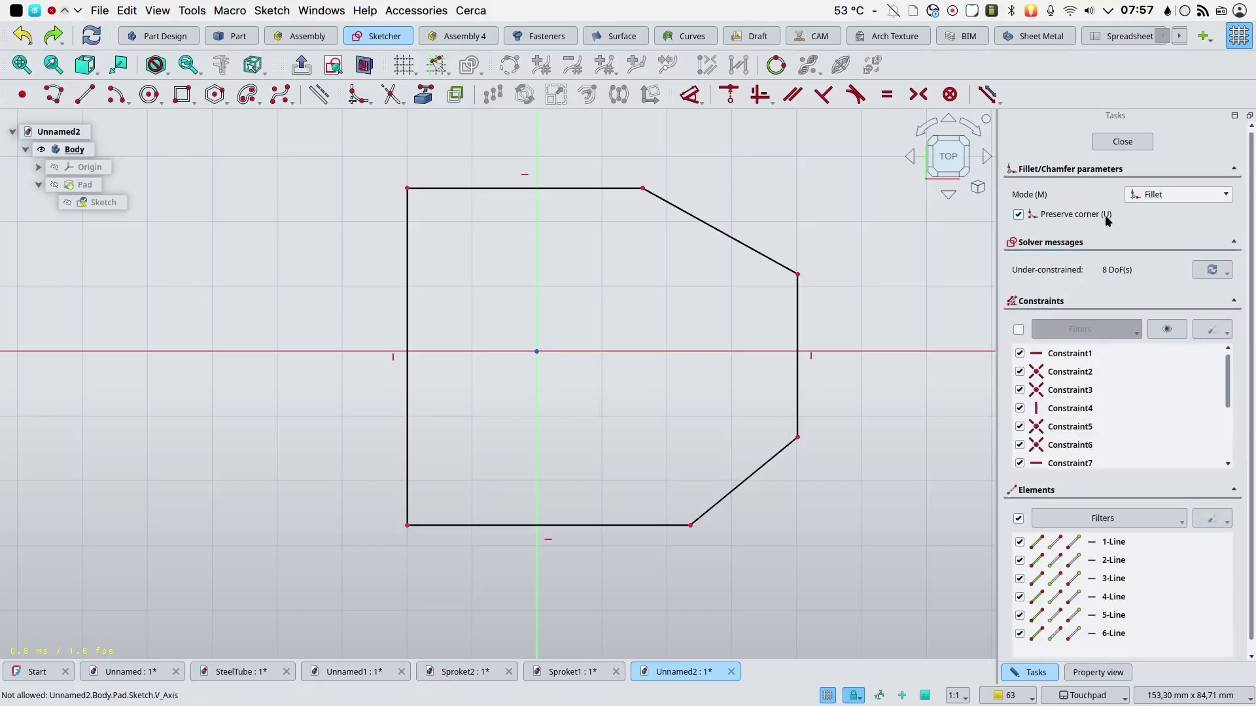
{"action": "left_click", "coordinate": [490, 187]}
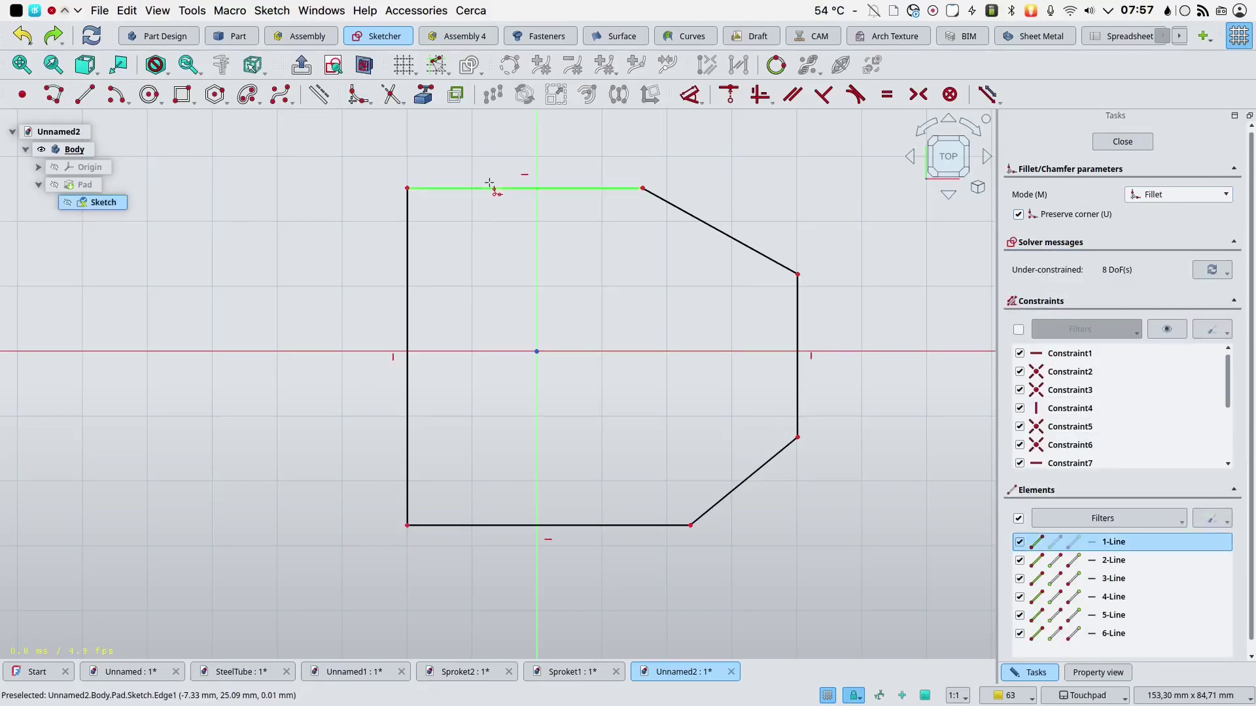
{"action": "left_click", "coordinate": [409, 236]}
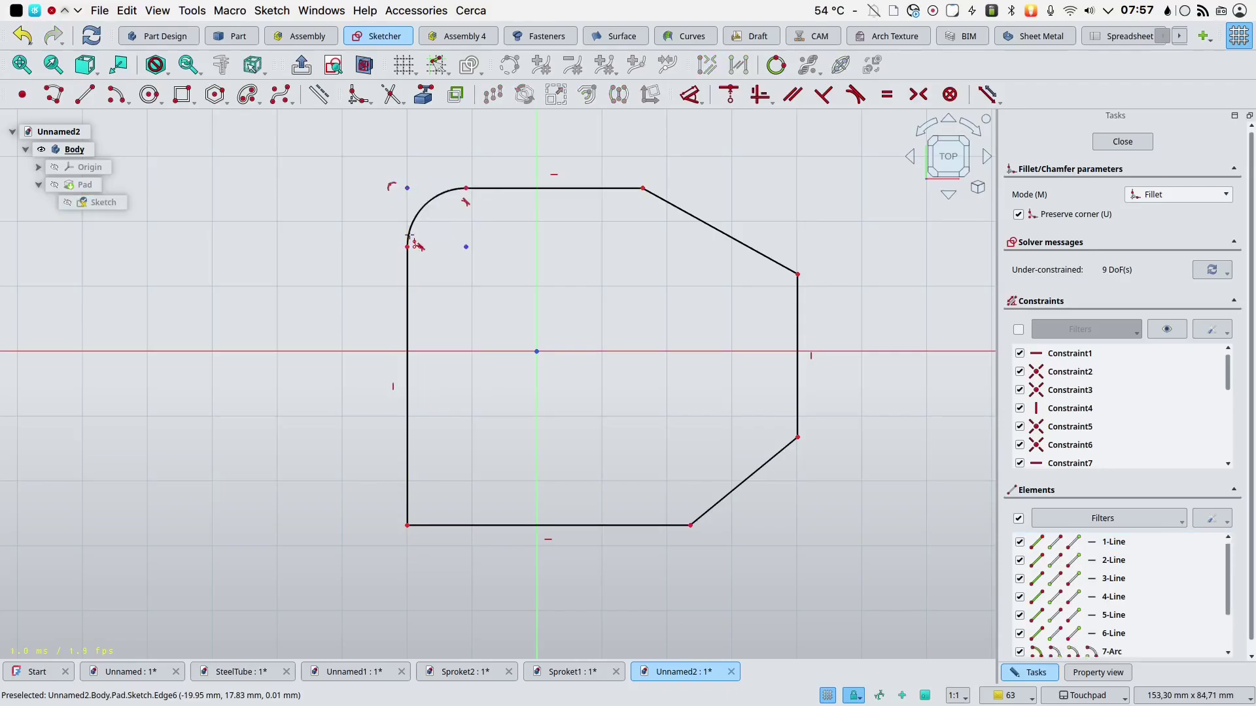
Step: Switch to chamfer mode and chamfer the bottom-left corner between the bottom and left edges
{"action": "left_click", "coordinate": [1149, 196]}
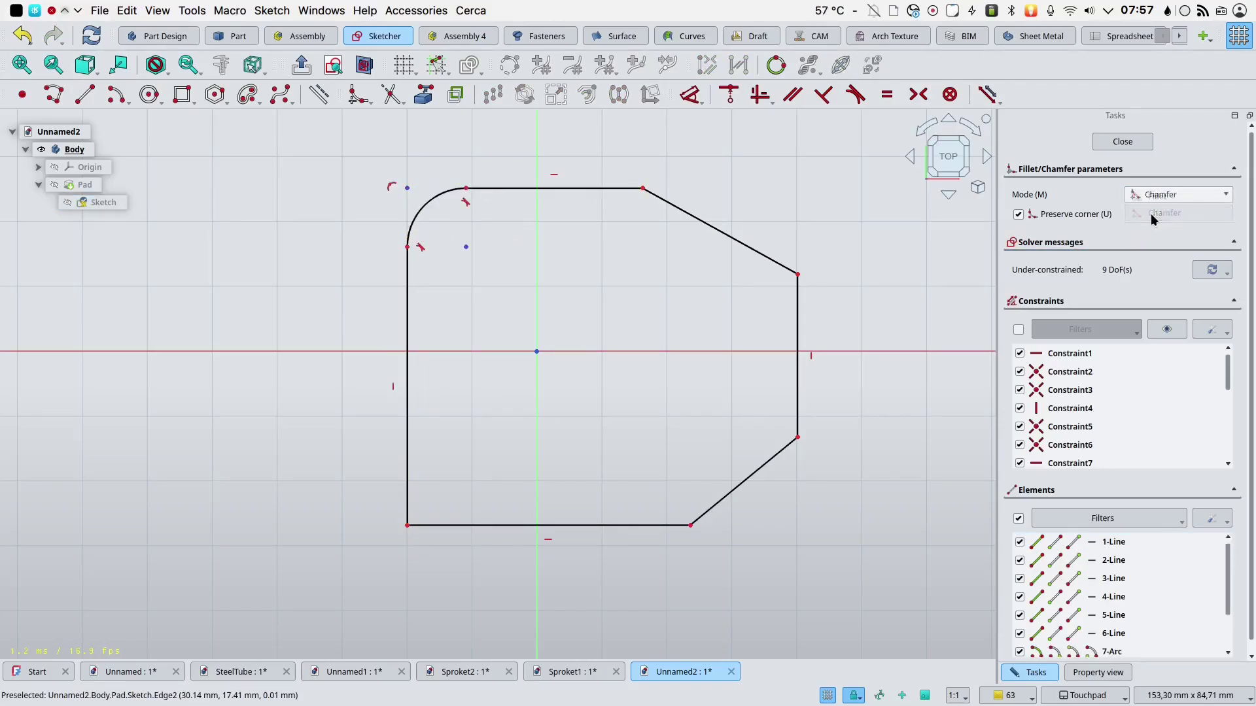
{"action": "left_click", "coordinate": [474, 526]}
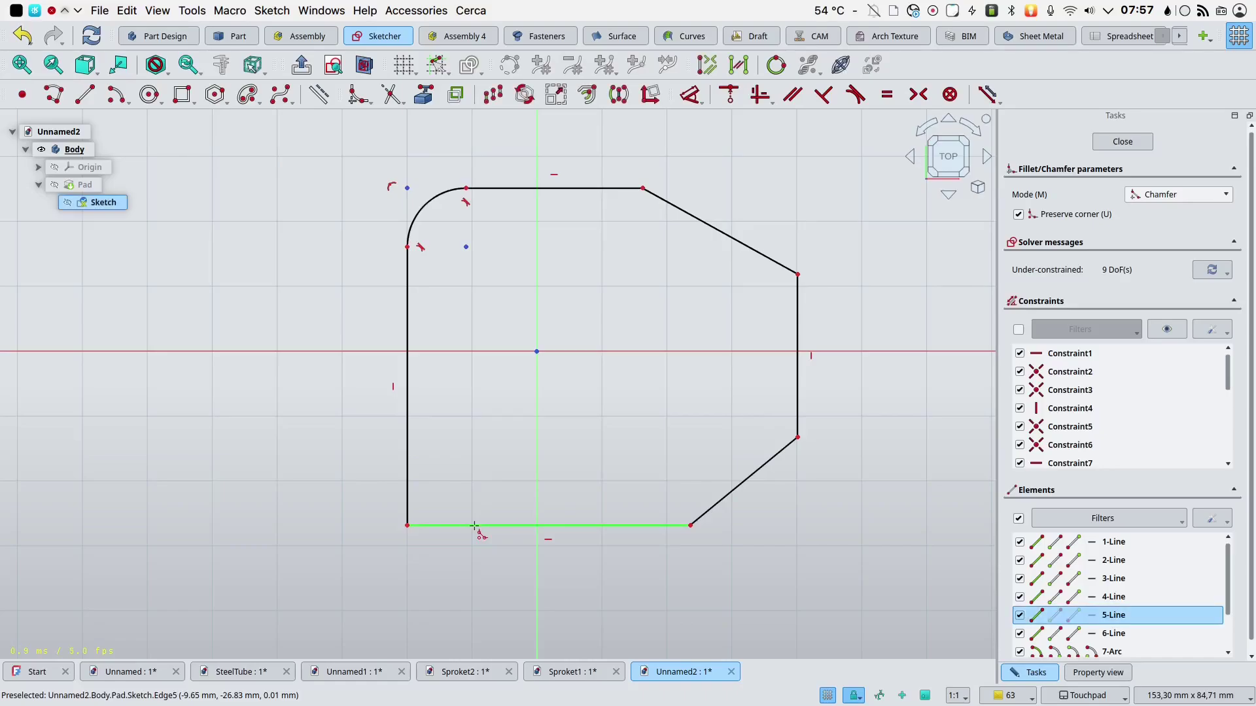
{"action": "left_click", "coordinate": [408, 471]}
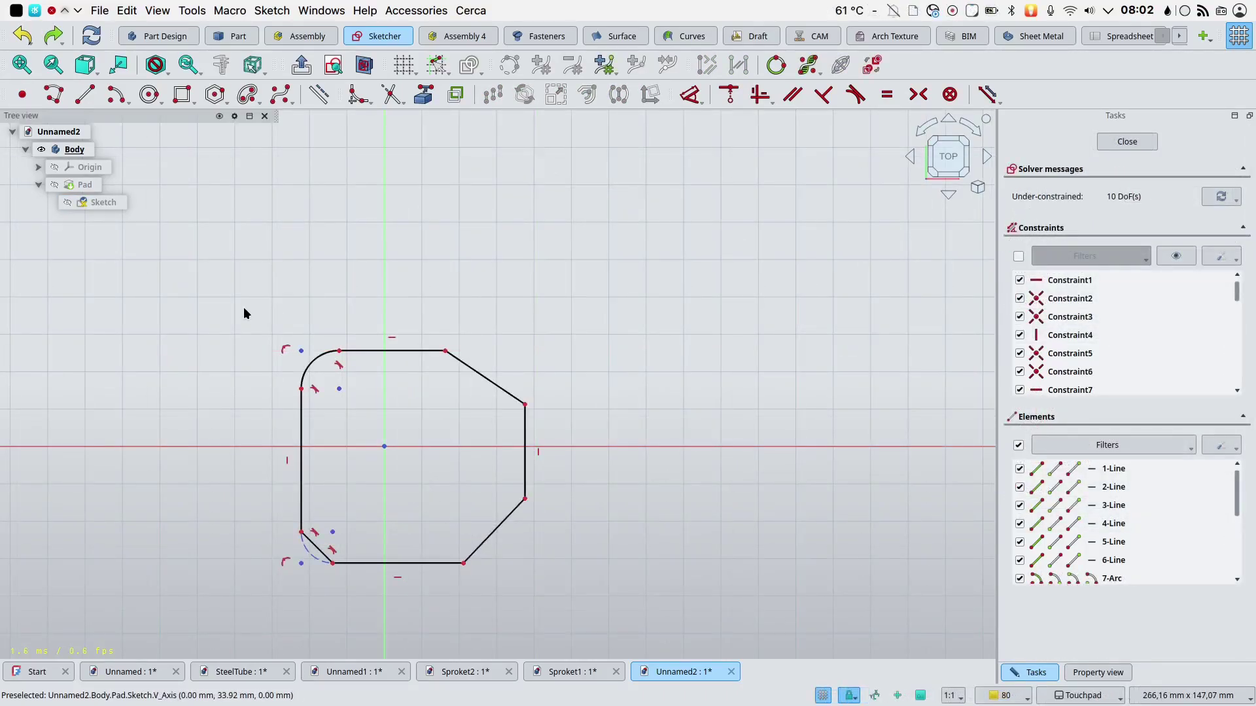
Step: Draw a vertical line to the right of the profile to act as the mirror axis
{"action": "left_click", "coordinate": [85, 101]}
{"action": "left_click", "coordinate": [572, 373]}
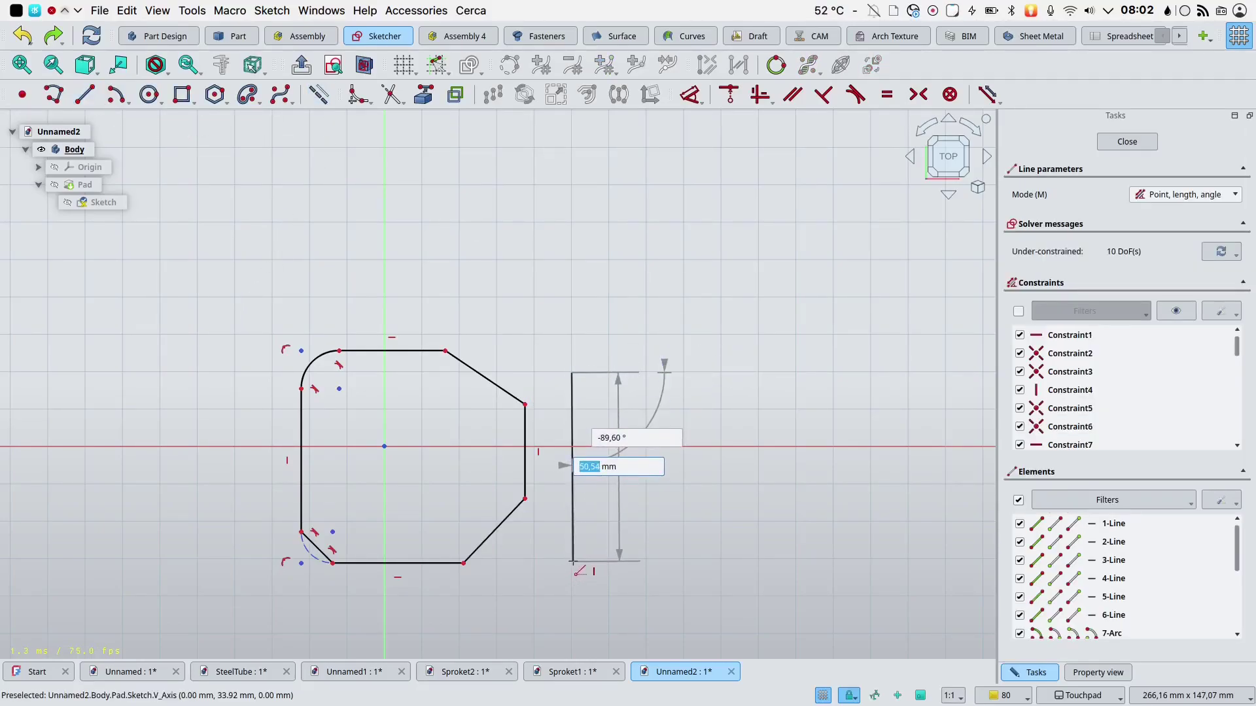
{"action": "left_click", "coordinate": [573, 561]}
{"action": "right_click", "coordinate": [783, 262]}
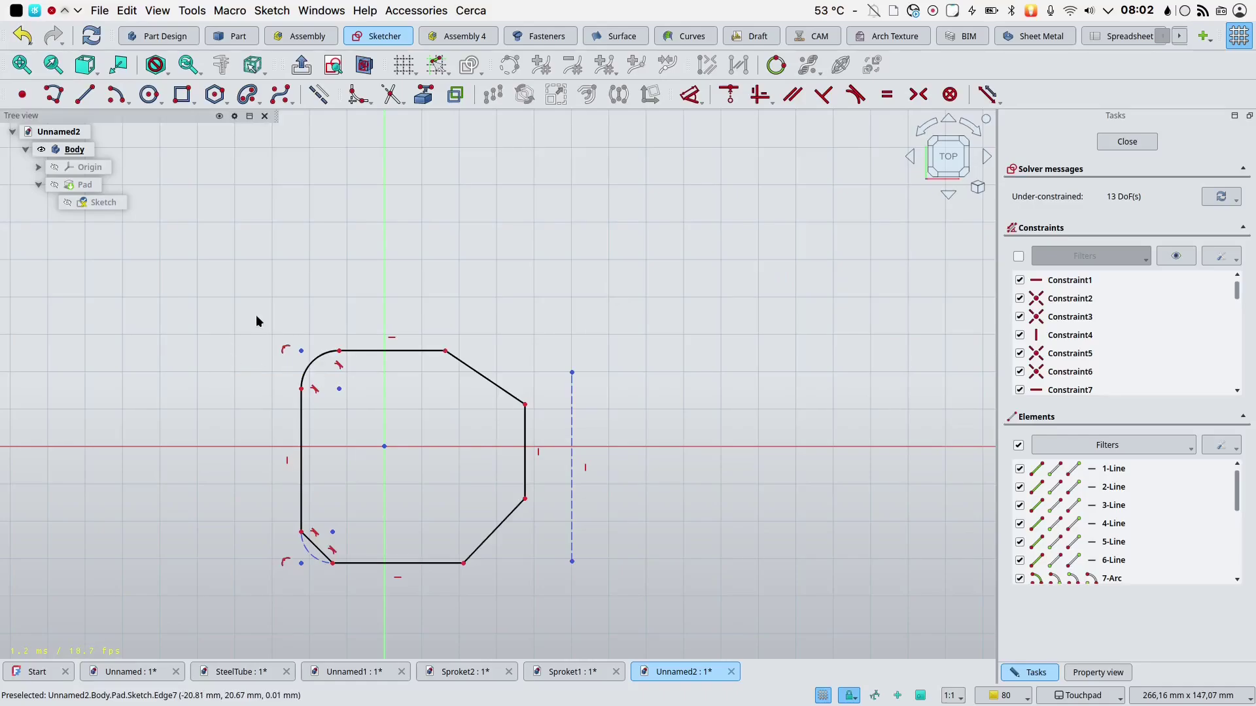
Step: Mirror the whole profile across the vertical line with symmetry constraints
{"action": "mouse_move", "coordinate": [258, 316]}
{"action": "left_mouse_down"}
{"action": "mouse_move", "coordinate": [524, 600]}
{"action": "mouse_move", "coordinate": [544, 603]}
{"action": "left_mouse_up"}
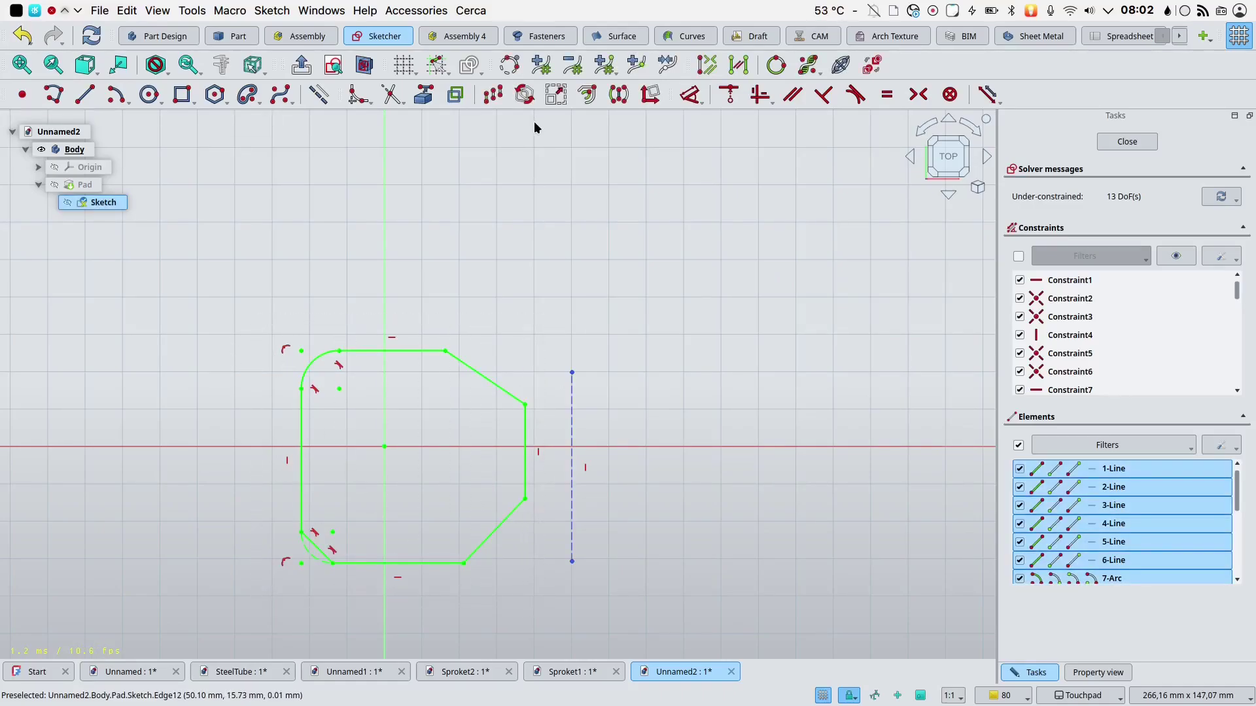
{"action": "left_click", "coordinate": [618, 95]}
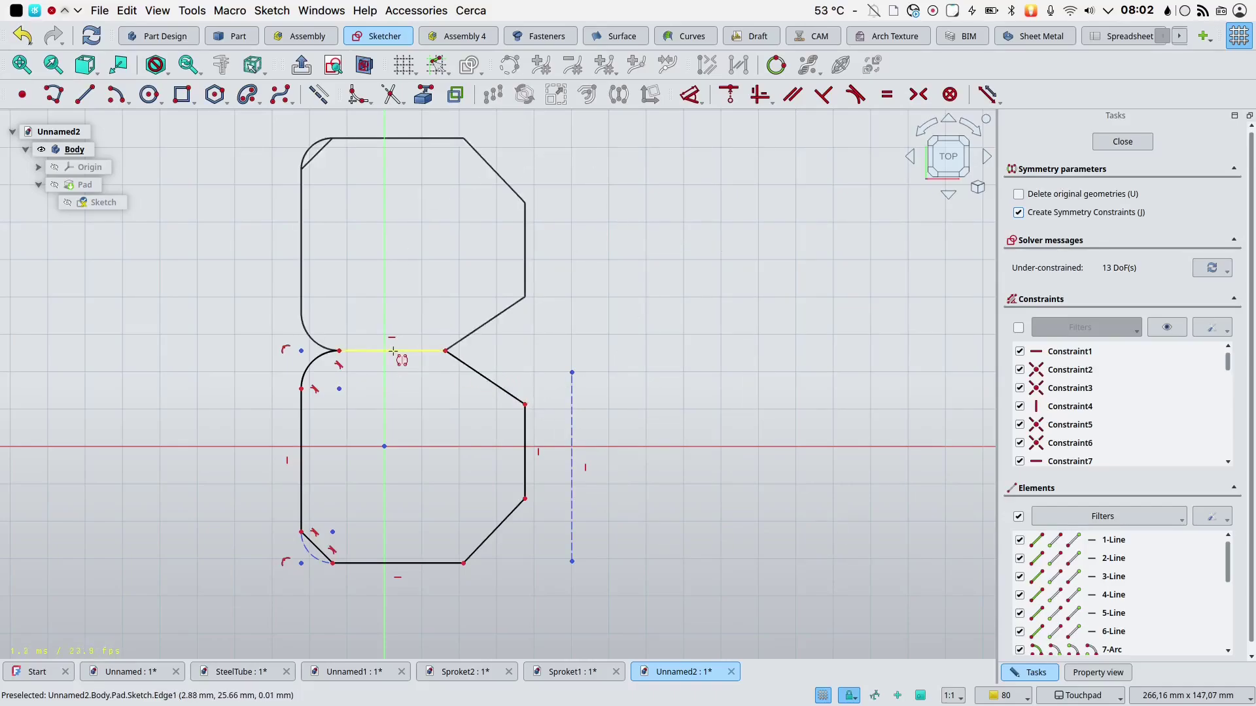
{"action": "left_click", "coordinate": [577, 416]}
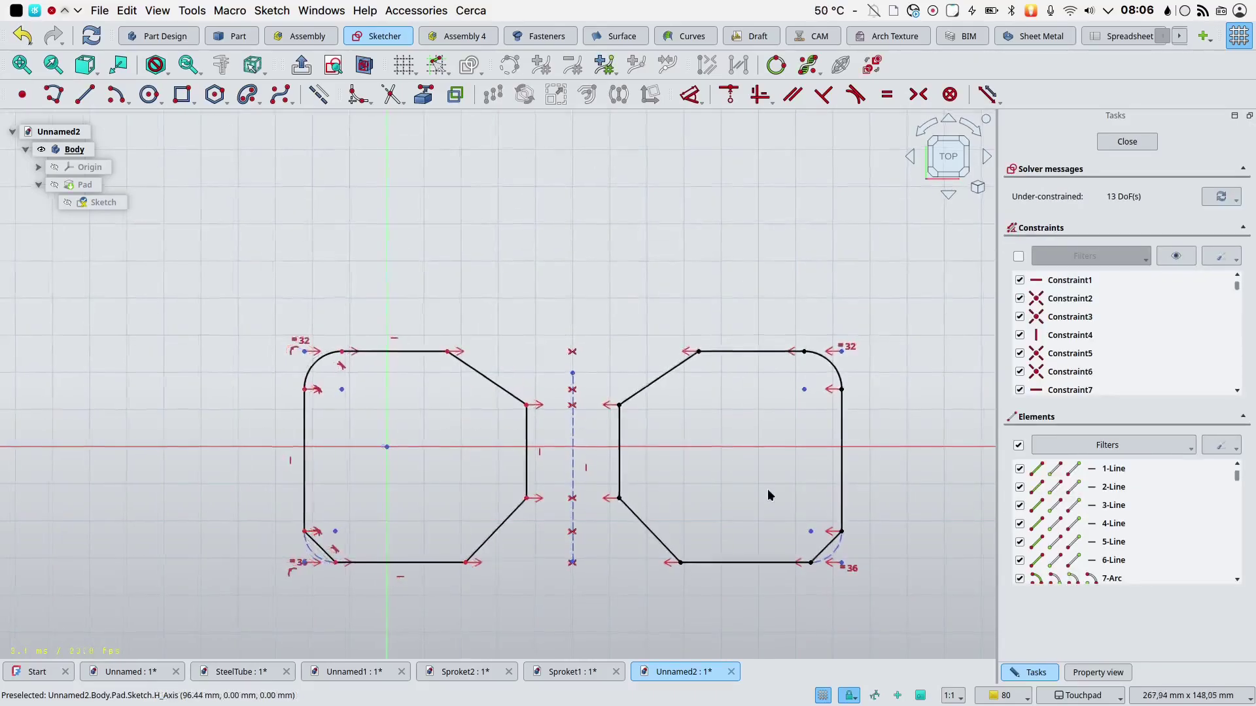
Step: Draw a line from the slanted edge to the right vertical edge
{"action": "scroll", "coordinate": [769, 495], "scroll_direction": "up", "scroll_amount": 5}
{"action": "left_click", "coordinate": [84, 94]}
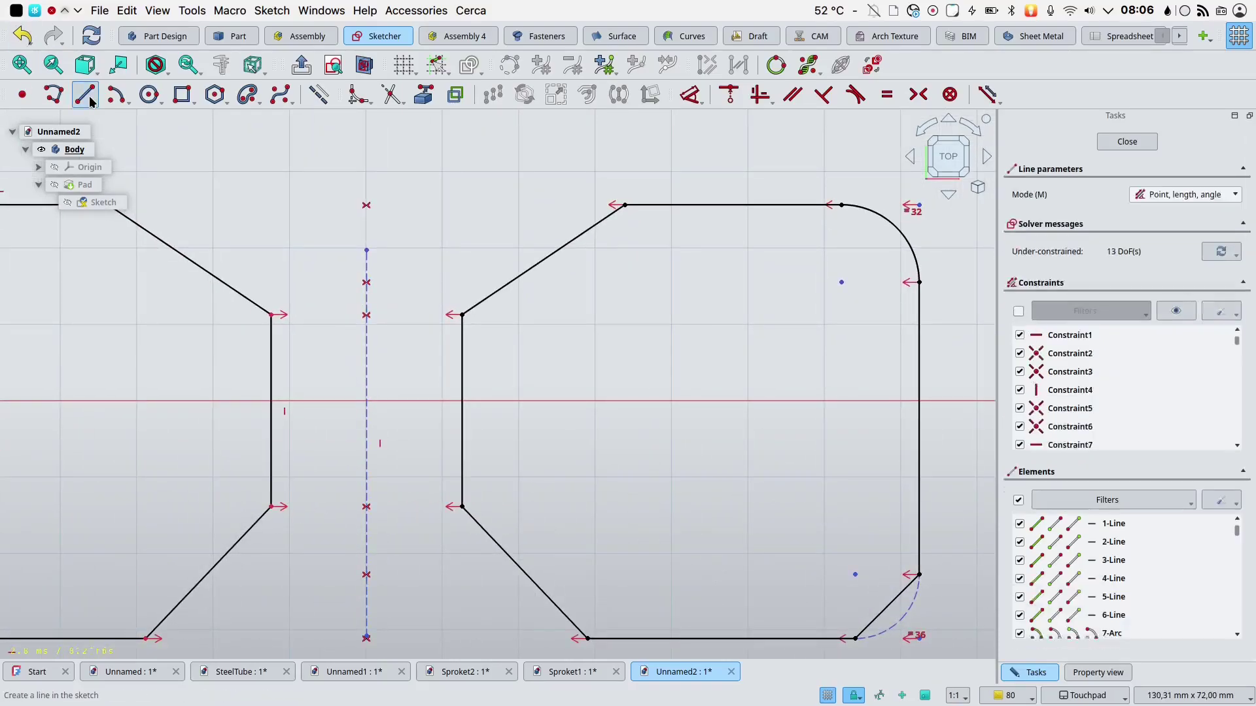
{"action": "left_click", "coordinate": [543, 265]}
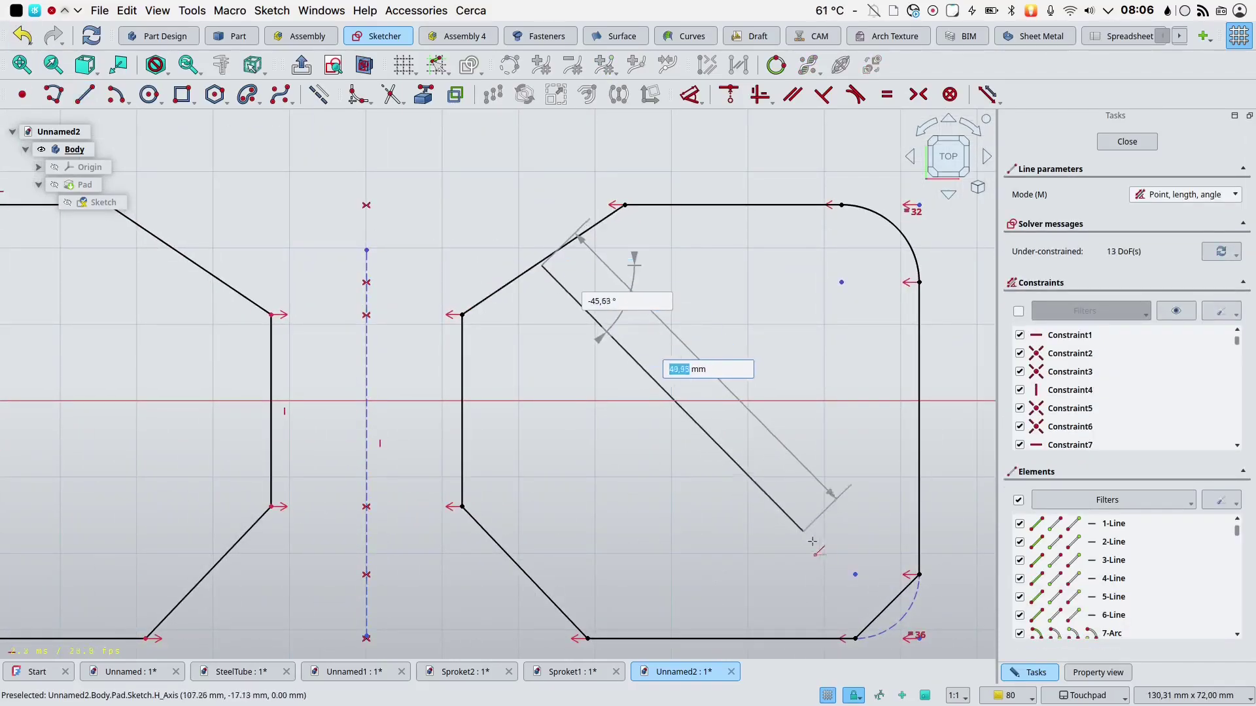
{"action": "left_click", "coordinate": [918, 435]}
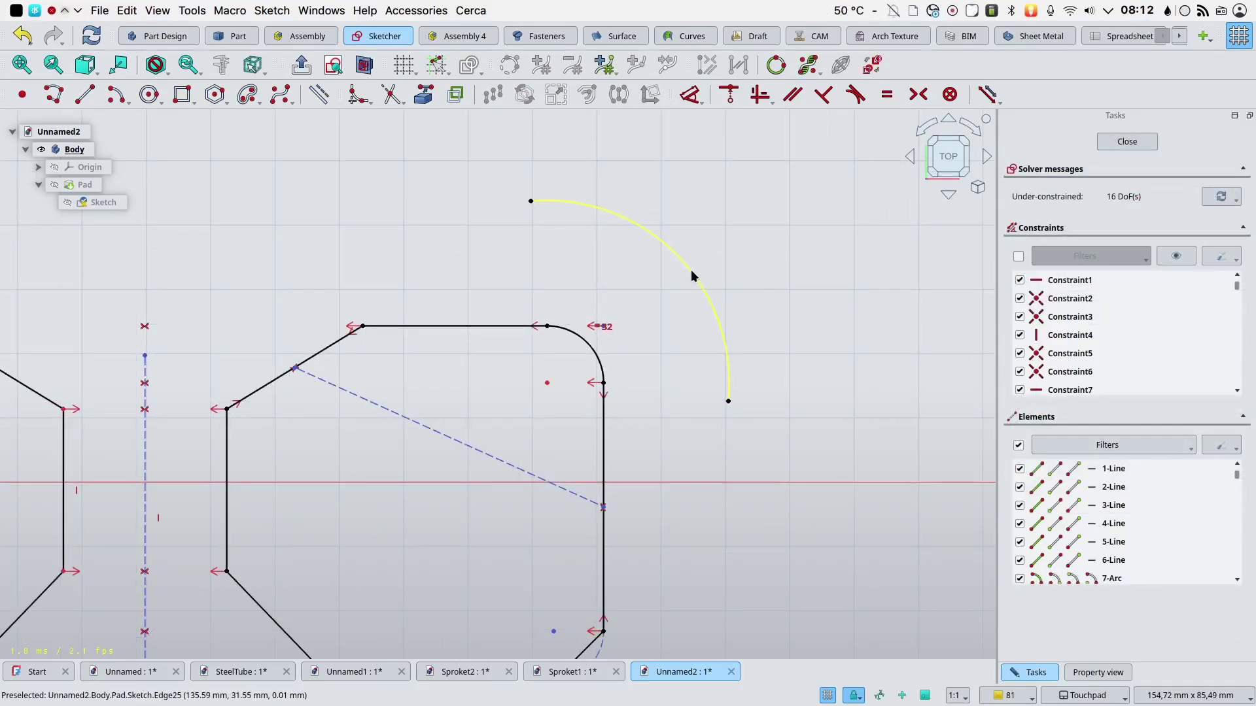
Step: Constrain the new arc's length to 40 mm
{"action": "left_click", "coordinate": [690, 273]}
{"action": "left_click", "coordinate": [700, 102]}
{"action": "left_click", "coordinate": [704, 171]}
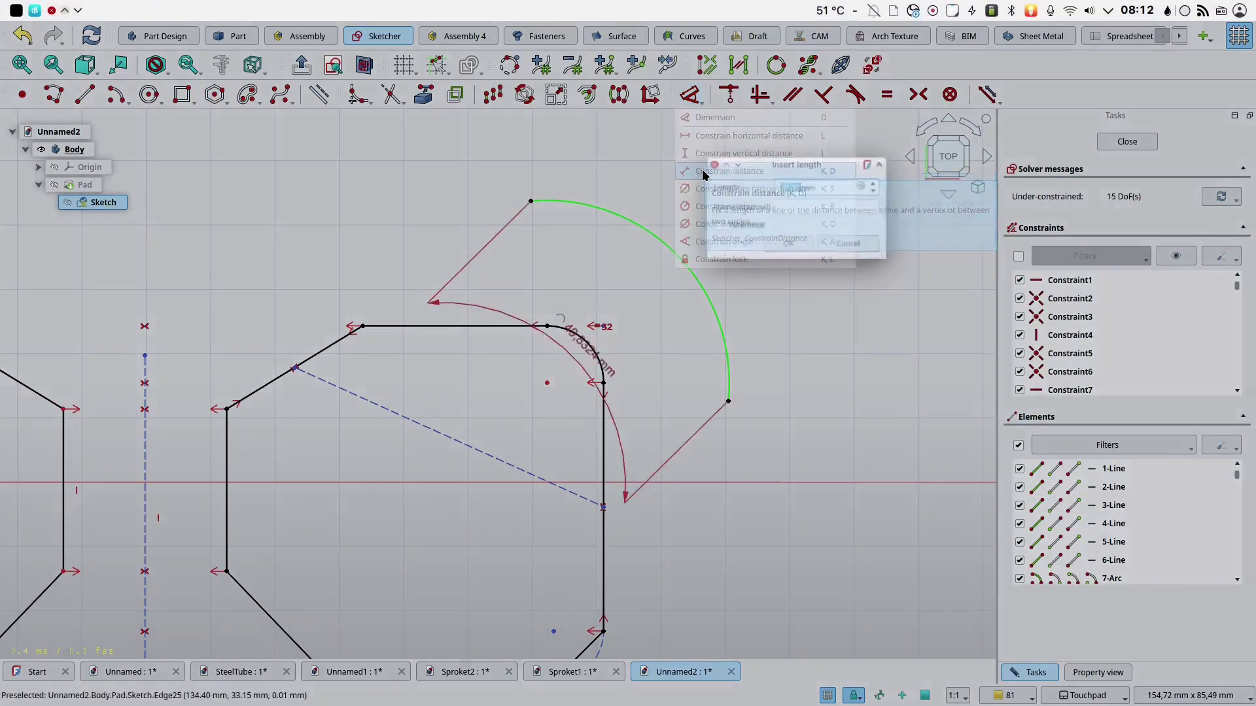
{"action": "type", "text": "40"}
{"action": "key", "text": "Return"}
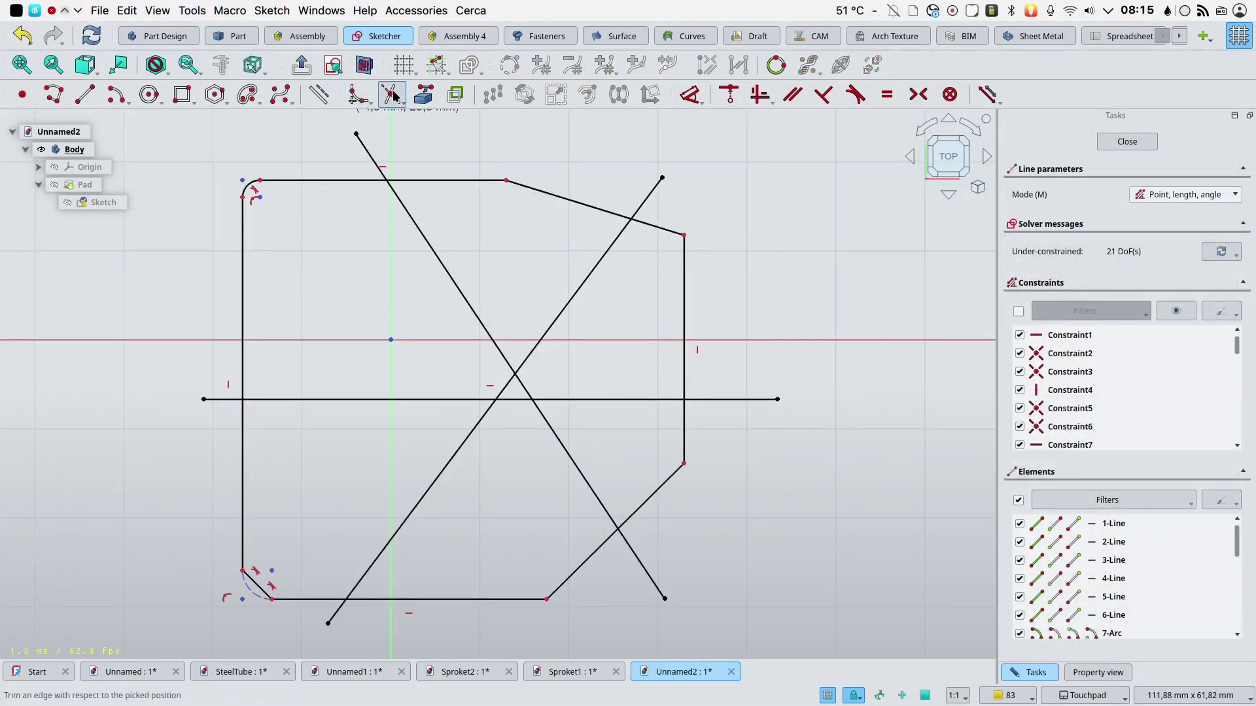
Step: Trim away the two diagonal segments and the middle of the long diagonal
{"action": "left_click", "coordinate": [391, 94]}
{"action": "left_click", "coordinate": [461, 293]}
{"action": "left_click", "coordinate": [567, 304]}
{"action": "left_click", "coordinate": [468, 438]}
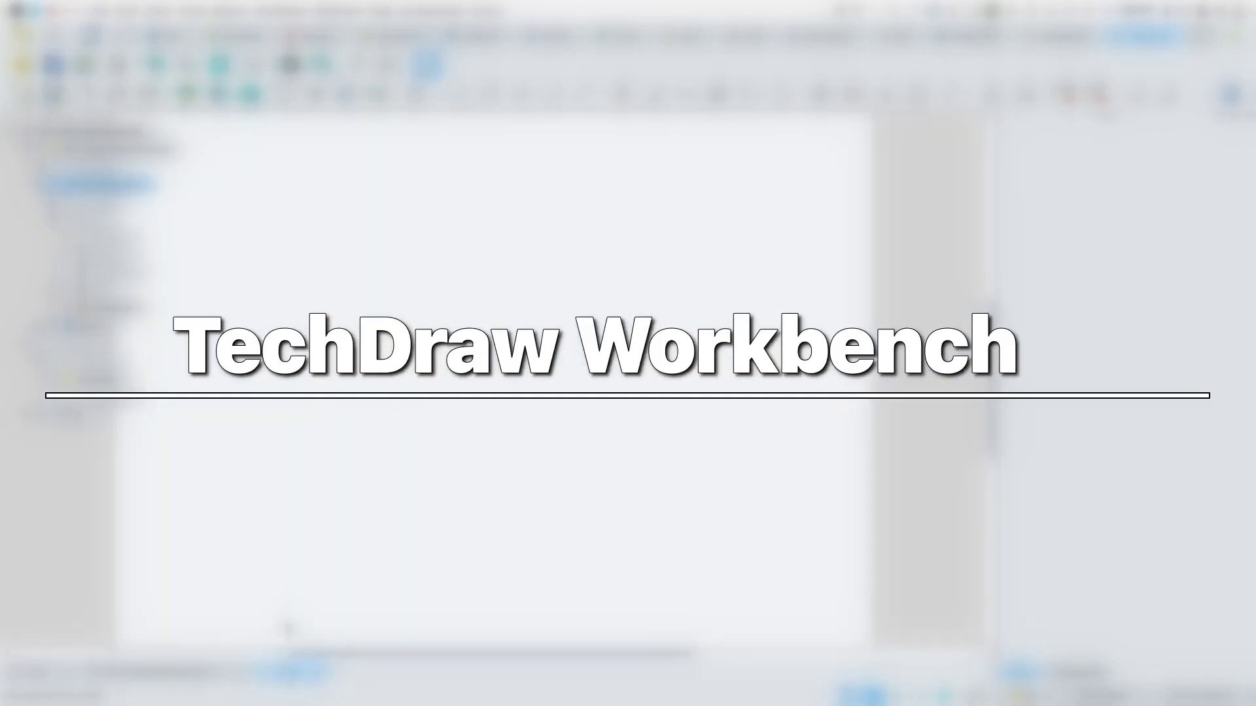
Step: Insert a part view with FrontTopRight and FrontTopLeft isometric projections
{"action": "left_click", "coordinate": [187, 95]}
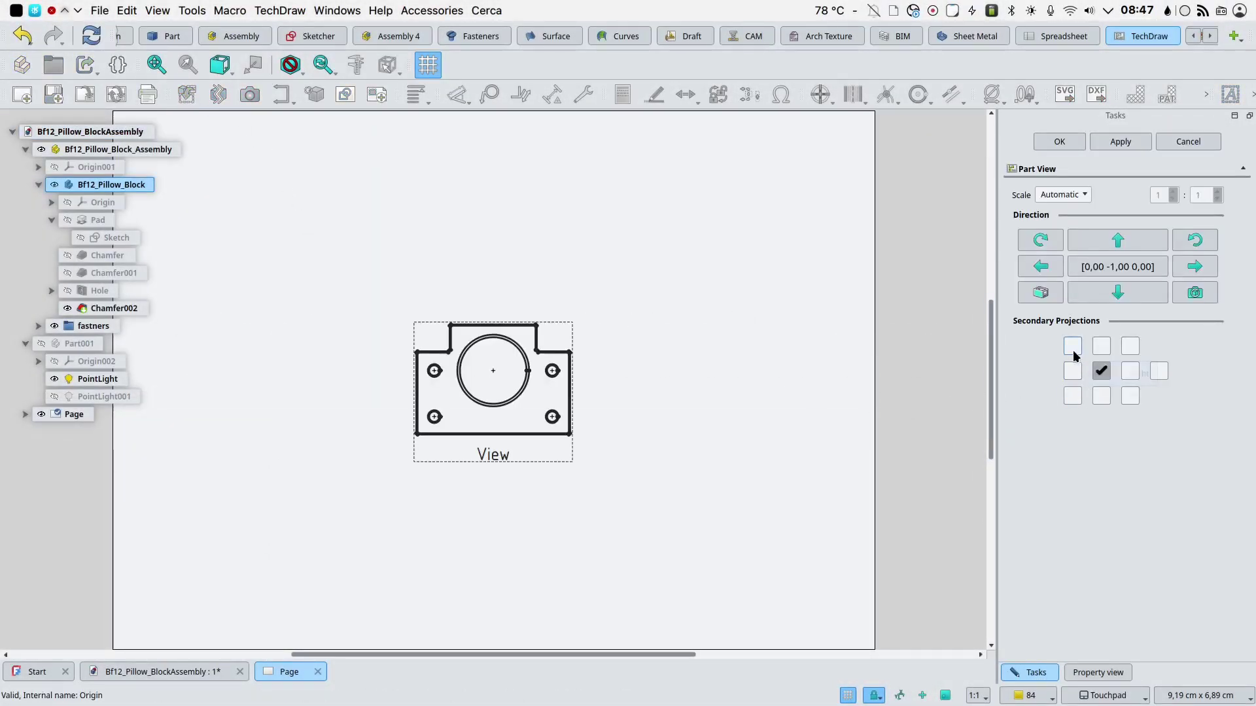
{"action": "left_click", "coordinate": [1072, 396]}
{"action": "left_click", "coordinate": [1130, 396]}
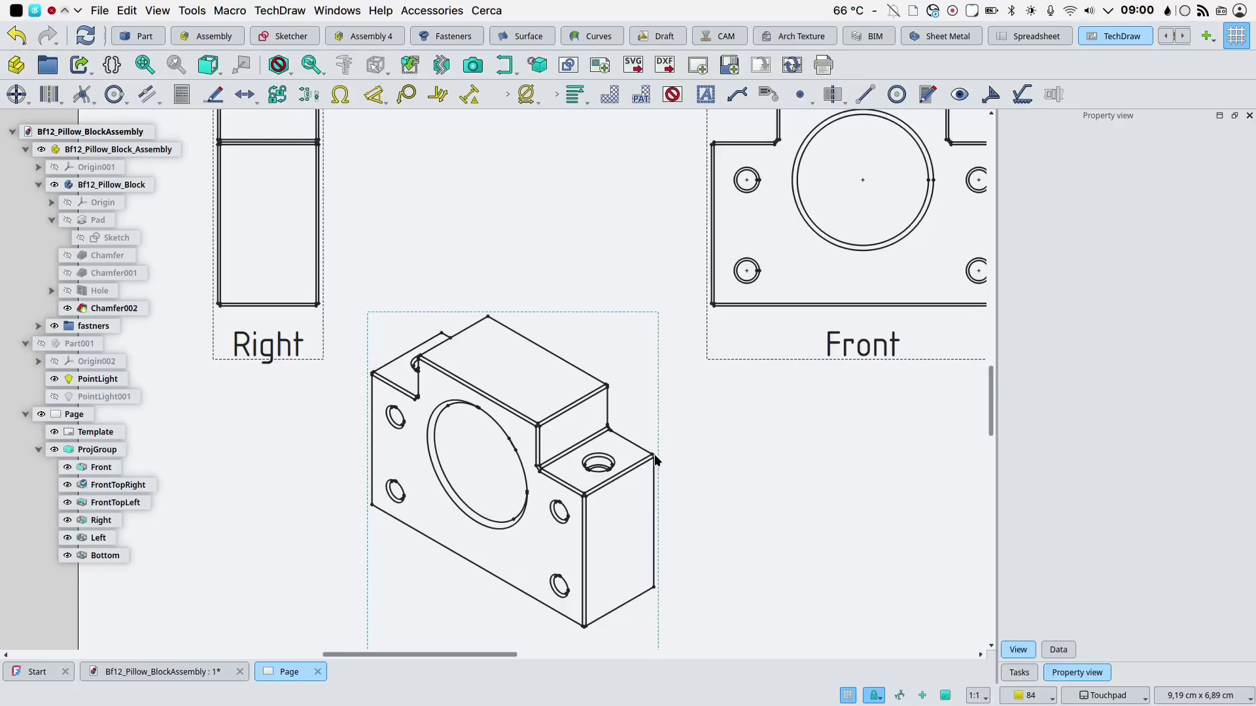
Step: Add a cosmetic circle of radius 10 at a vertex of the isometric view
{"action": "left_click", "coordinate": [654, 456]}
{"action": "left_click", "coordinate": [280, 11]}
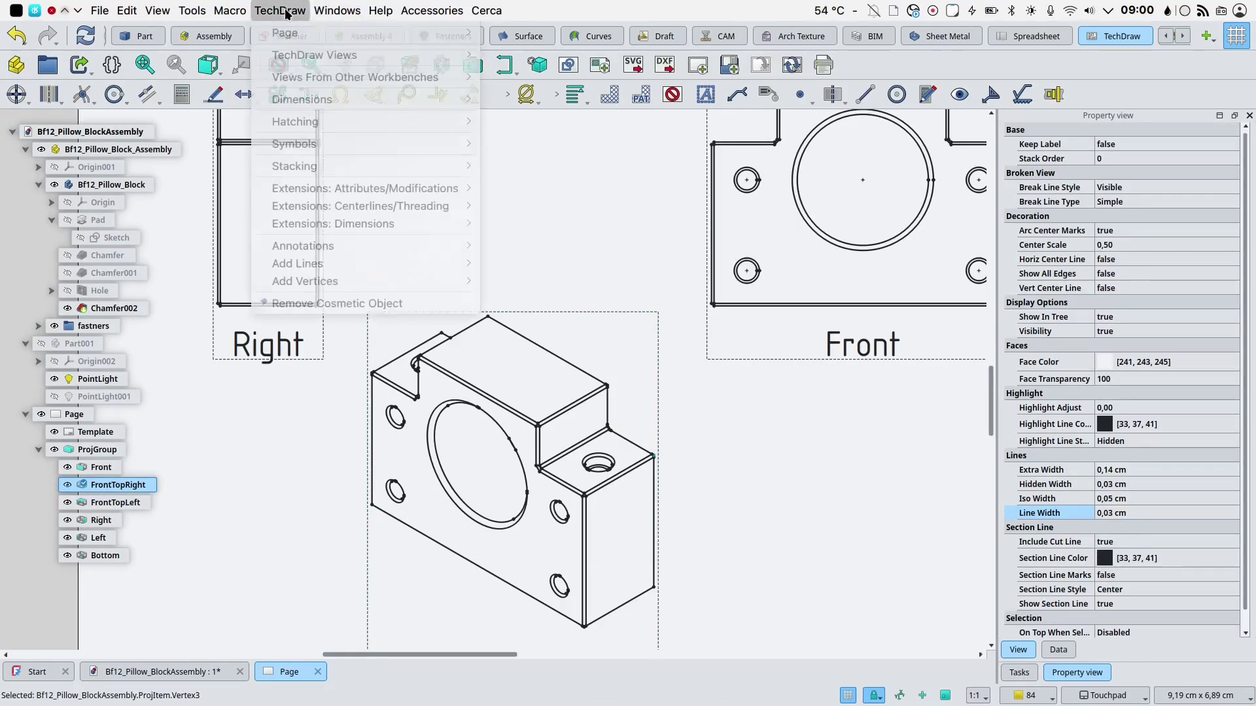
{"action": "mouse_move", "coordinate": [354, 263]}
{"action": "left_click", "coordinate": [532, 352]}
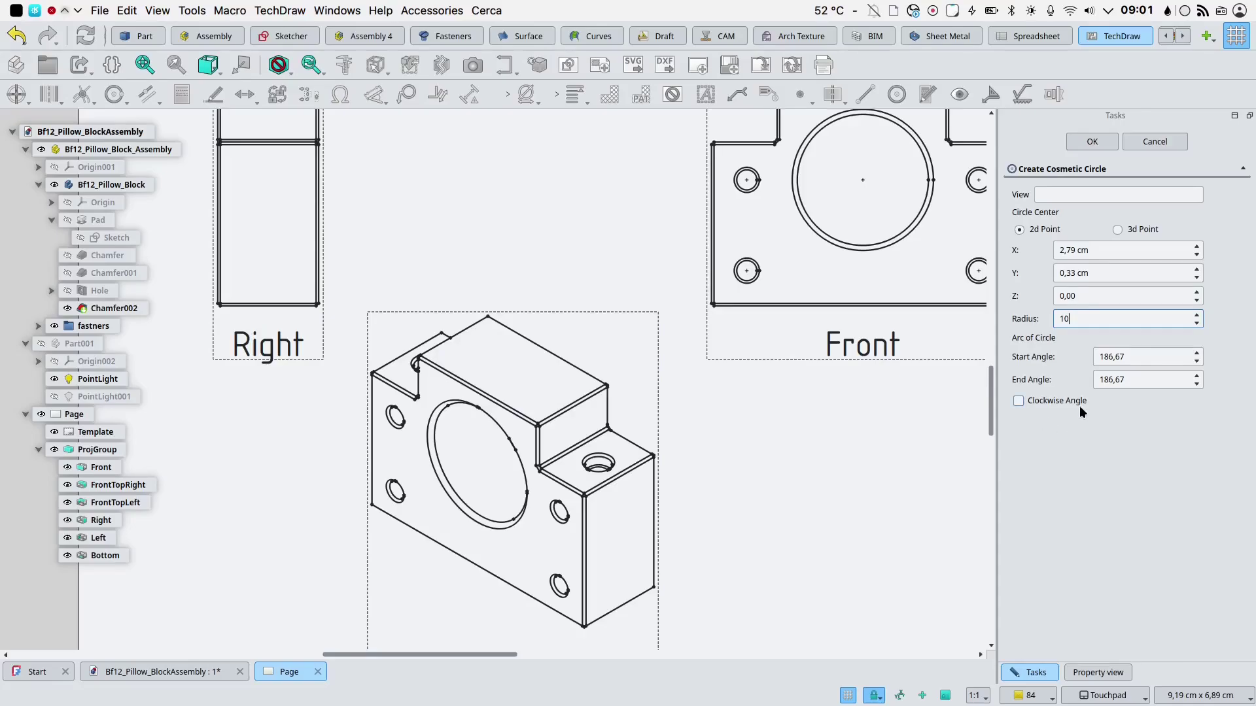
{"action": "left_click", "coordinate": [1088, 147]}
Step: Measure the arc length of the bore's ellipse edge and move the 3,28 label up and right
{"action": "left_click", "coordinate": [686, 497]}
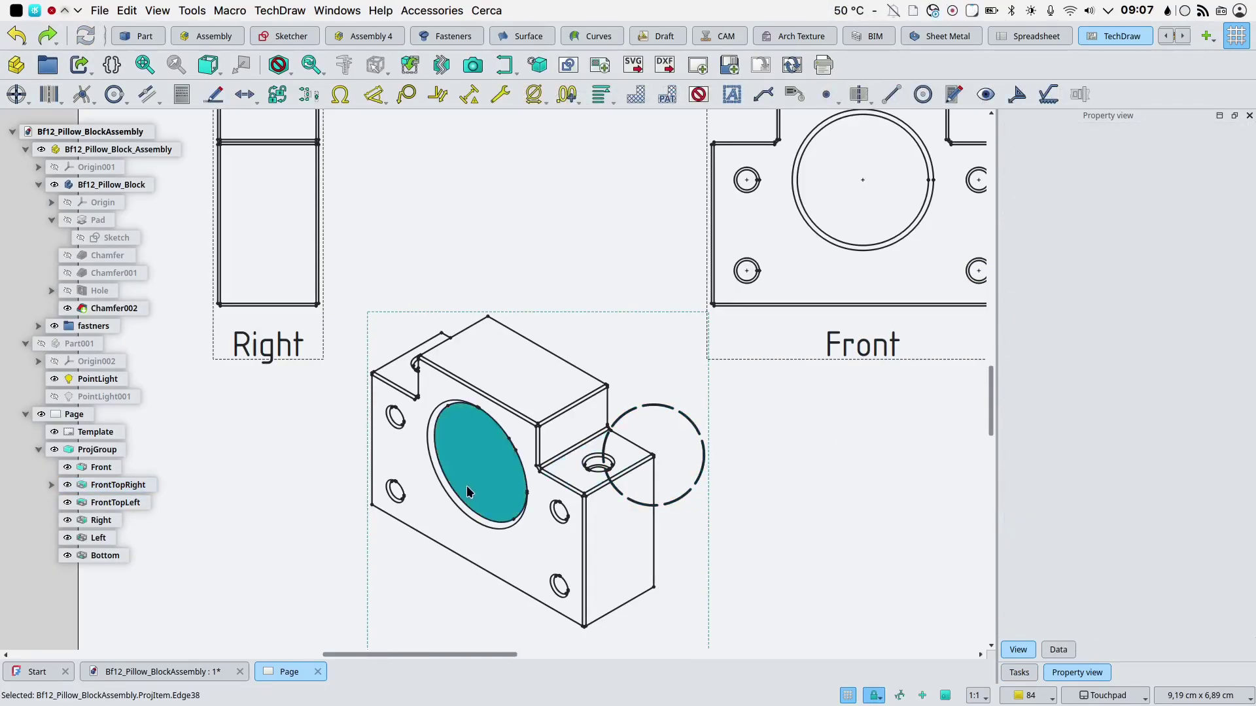
{"action": "left_click", "coordinate": [460, 499]}
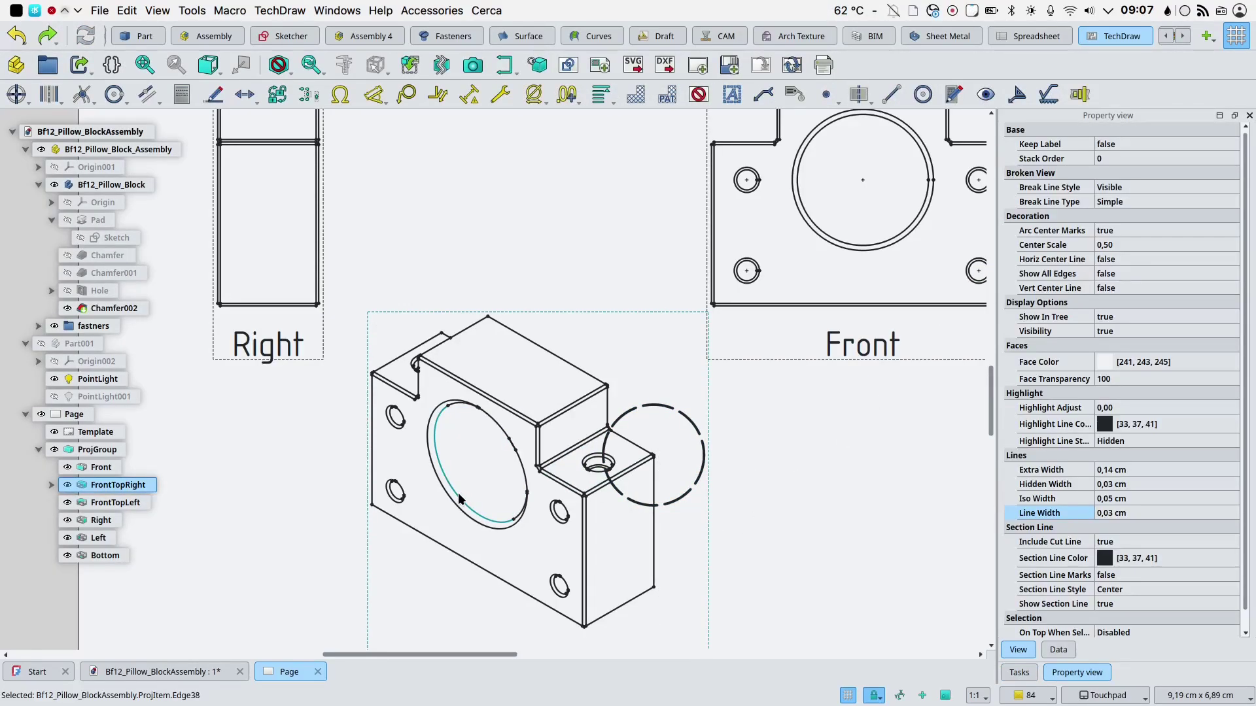
{"action": "left_click", "coordinate": [278, 12]}
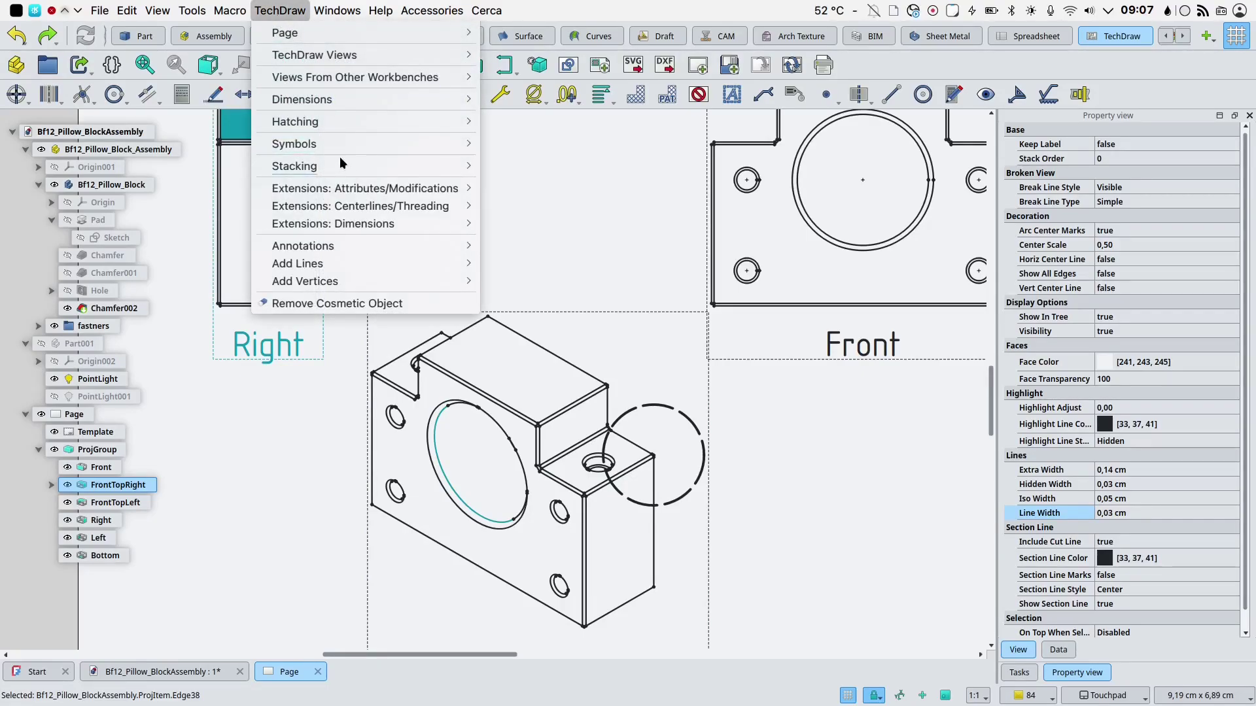
{"action": "mouse_move", "coordinate": [361, 187]}
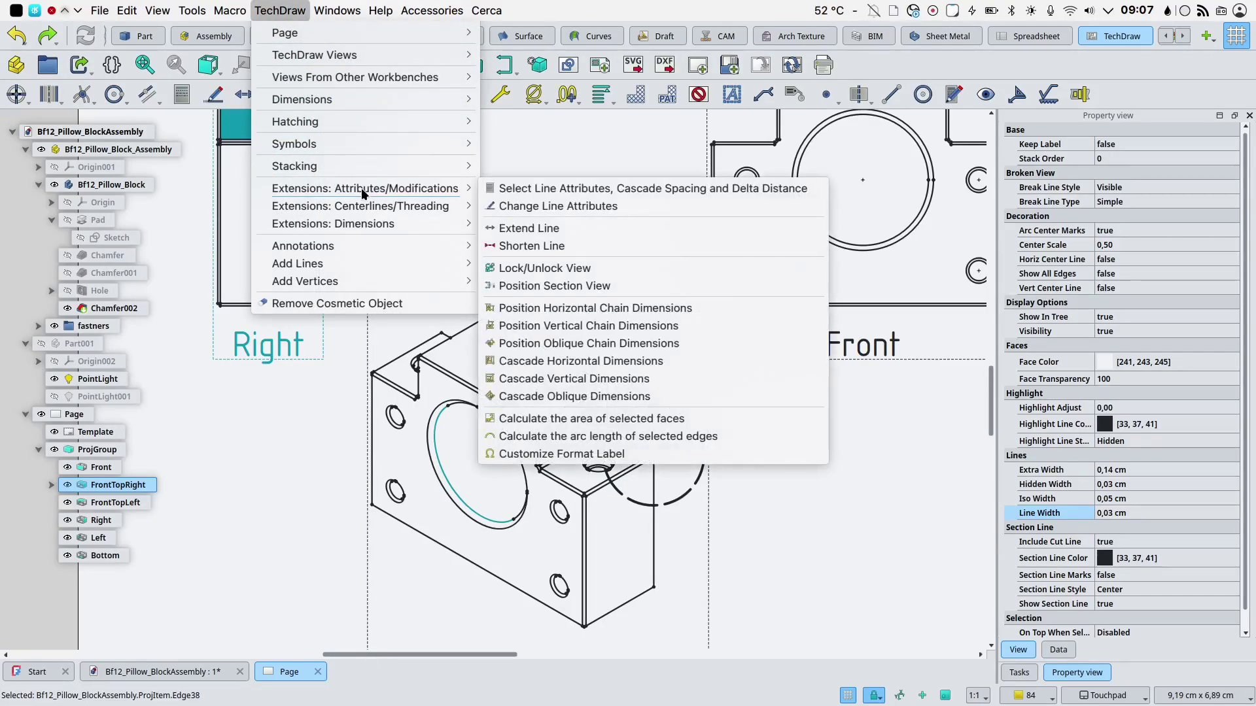
{"action": "left_click", "coordinate": [557, 436]}
{"action": "left_click_drag", "start_coordinate": [582, 378], "coordinate": [641, 337]}
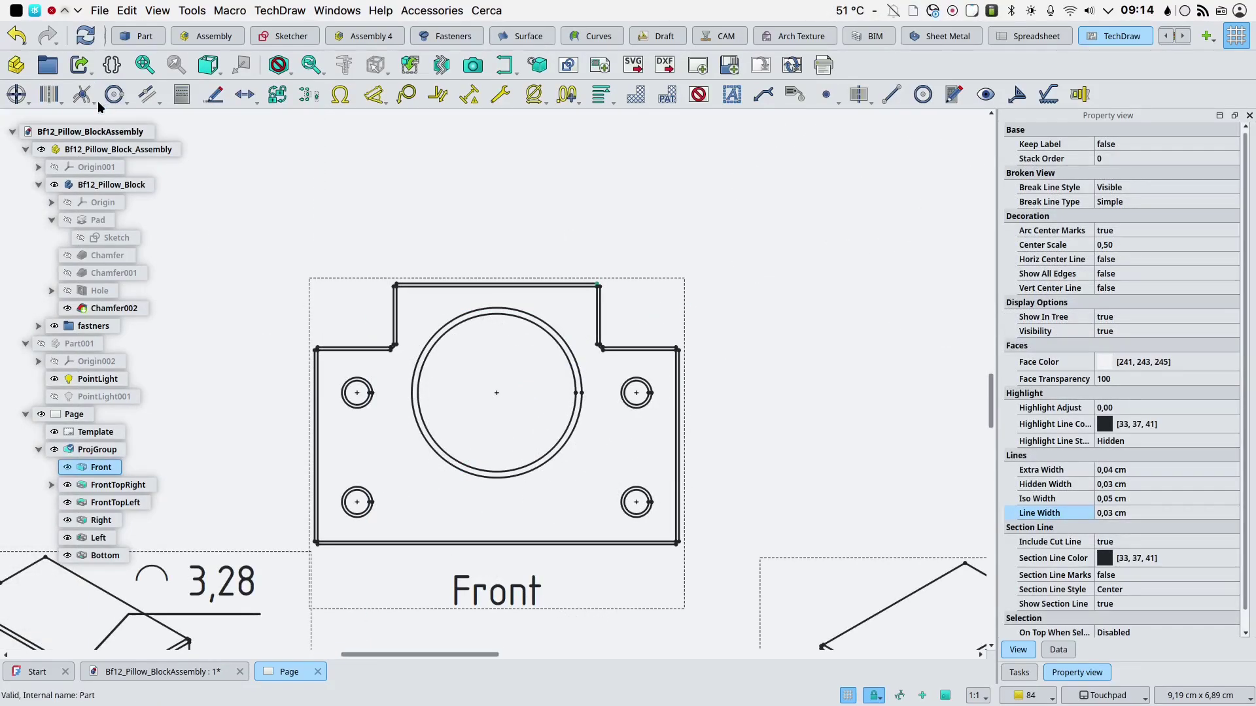
Step: Add an offset vertex to the Front view with X and Y offsets of 10
{"action": "left_click", "coordinate": [93, 102]}
{"action": "left_click", "coordinate": [112, 136]}
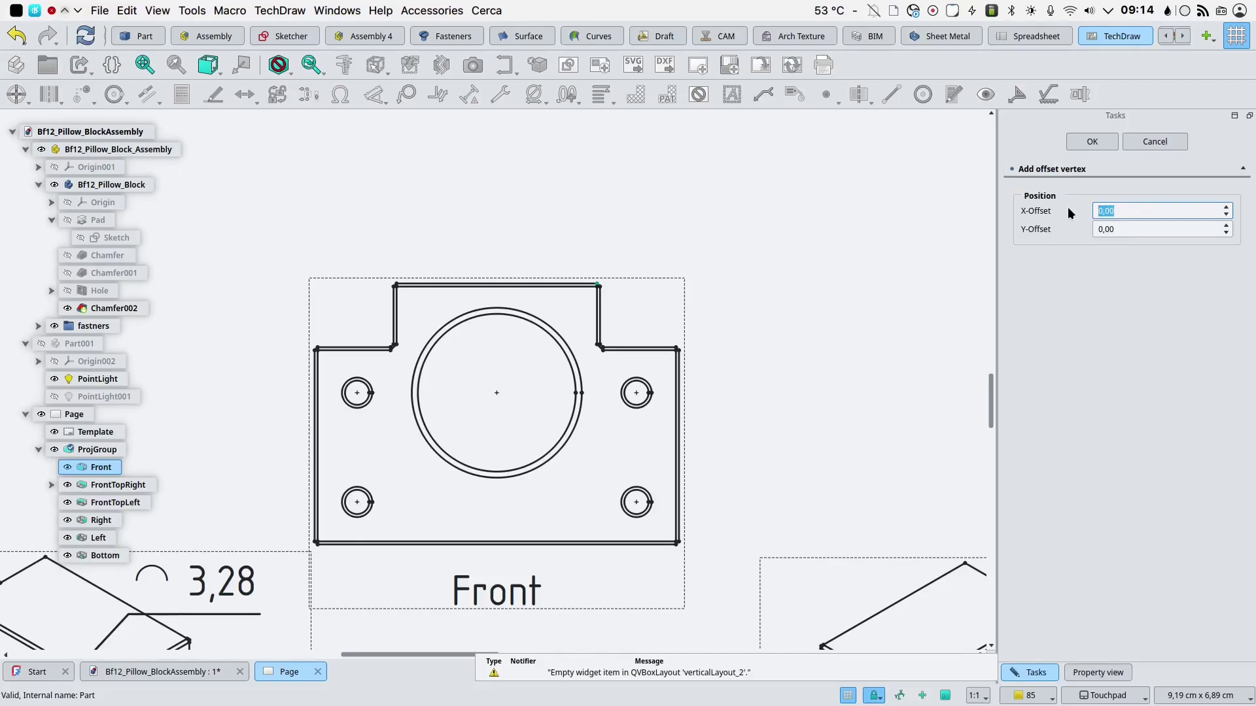
{"action": "type", "text": "10"}
{"action": "key", "text": "Tab"}
{"action": "type", "text": "10"}
{"action": "key", "text": "Return"}
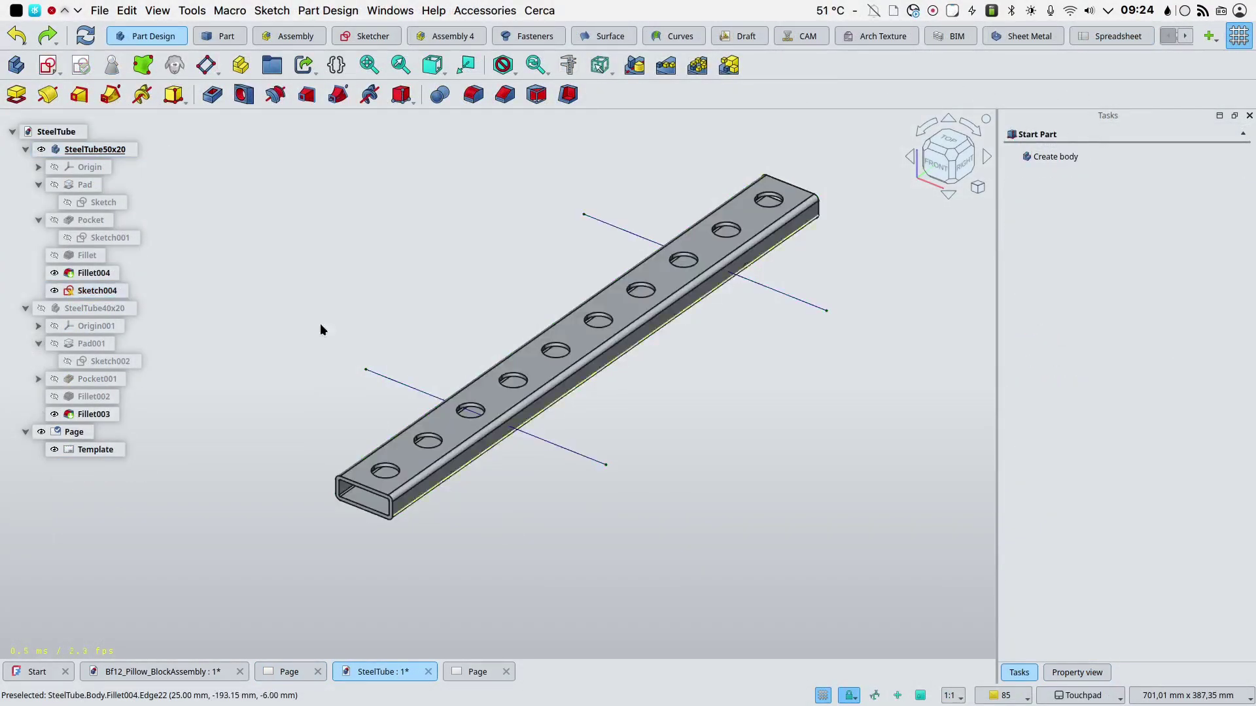
Step: Insert a Broken View of the SteelTube50x20 body on its drawing page
{"action": "left_click", "coordinate": [119, 149]}
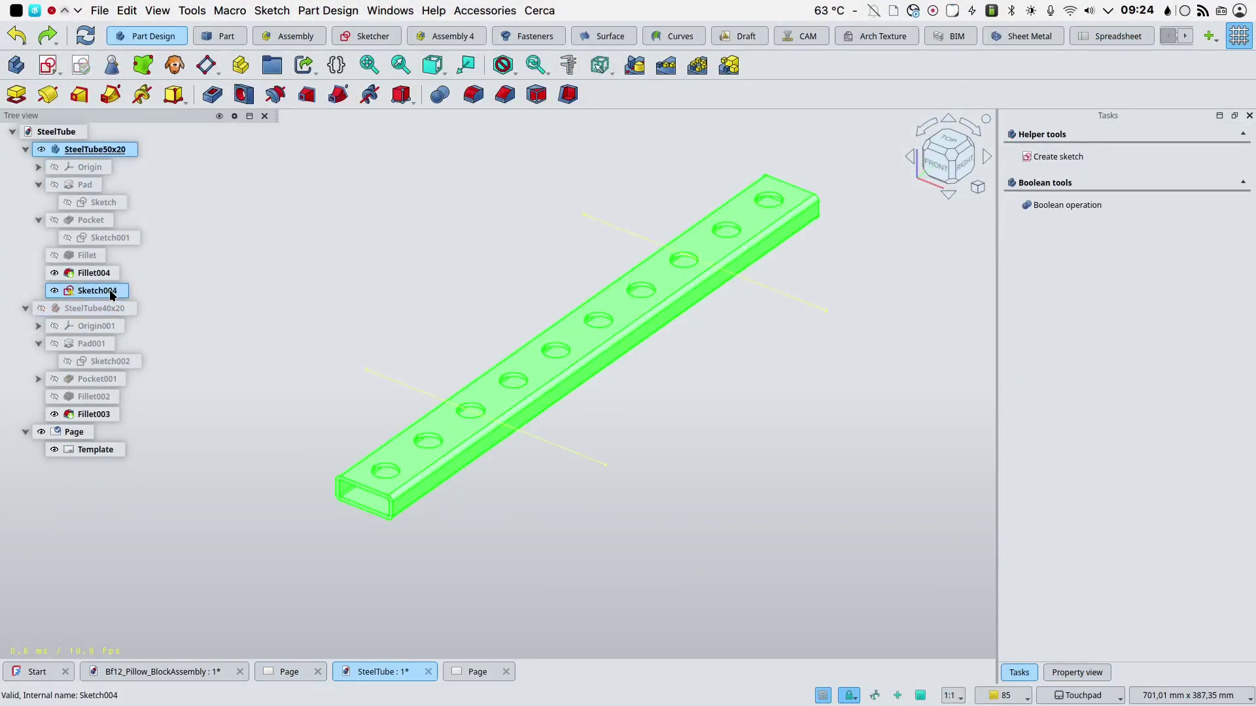
{"action": "left_click", "coordinate": [476, 674]}
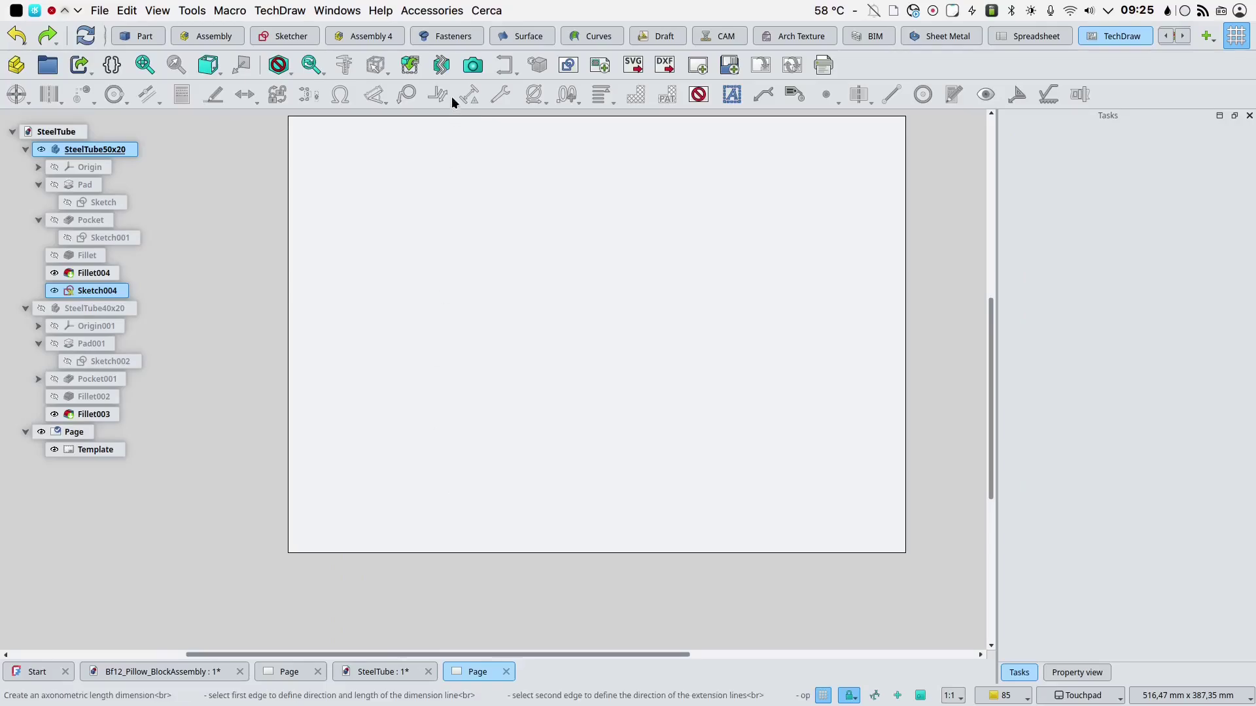
{"action": "left_click", "coordinate": [441, 65]}
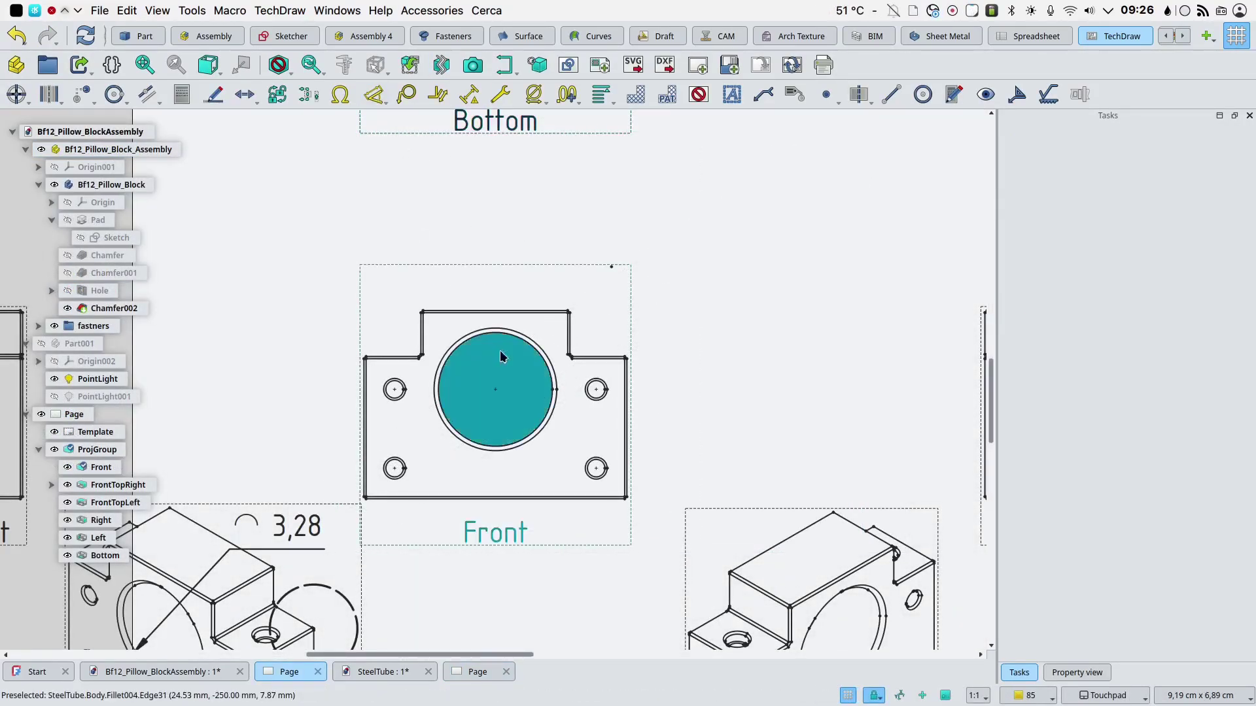
Step: Dimension the Front view: Φ2,6 large bore, 1,2 top-right step, Φ0,5 bolt hole
{"action": "left_click", "coordinate": [519, 337]}
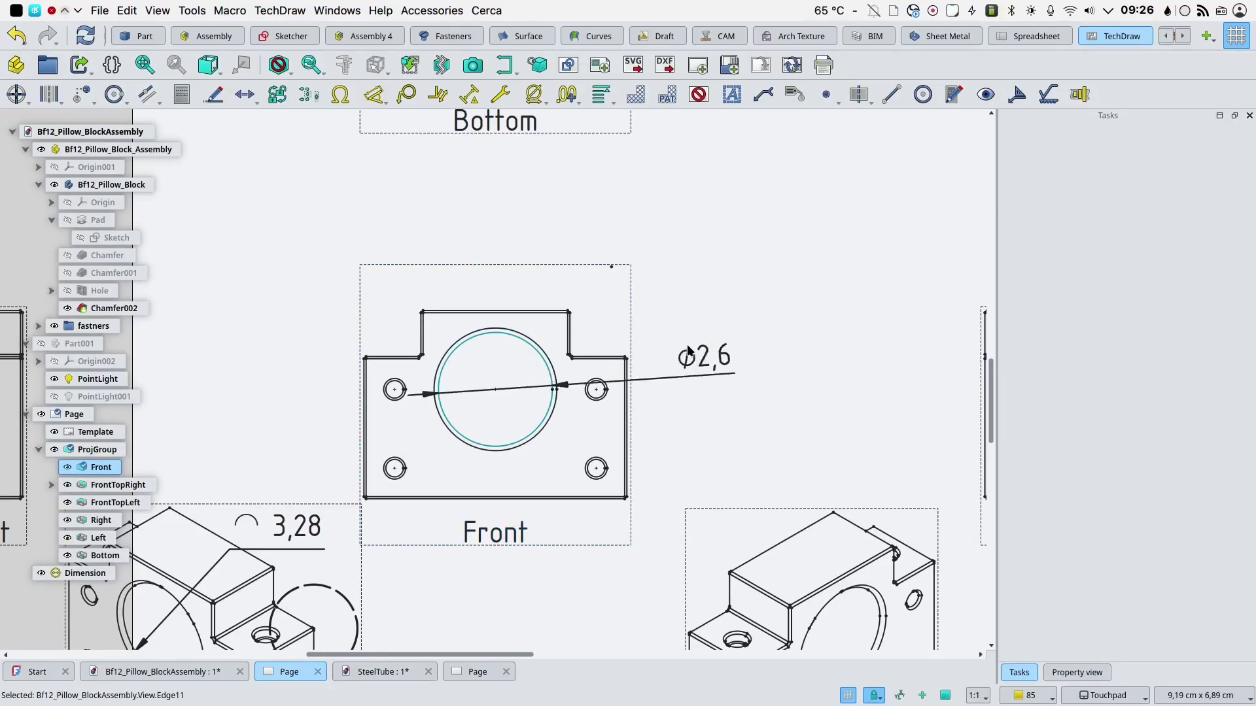
{"action": "left_click", "coordinate": [689, 338]}
{"action": "left_click", "coordinate": [598, 356]}
{"action": "left_click", "coordinate": [584, 242]}
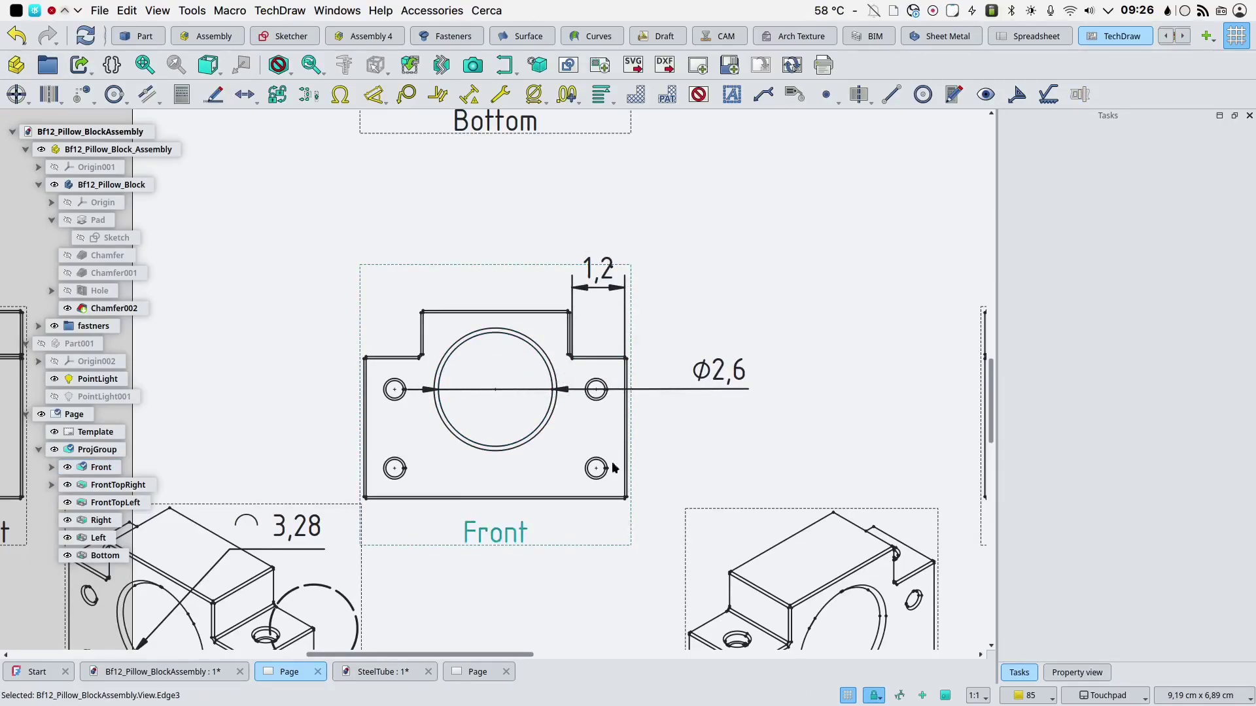
{"action": "left_click", "coordinate": [596, 400]}
{"action": "left_click", "coordinate": [641, 317]}
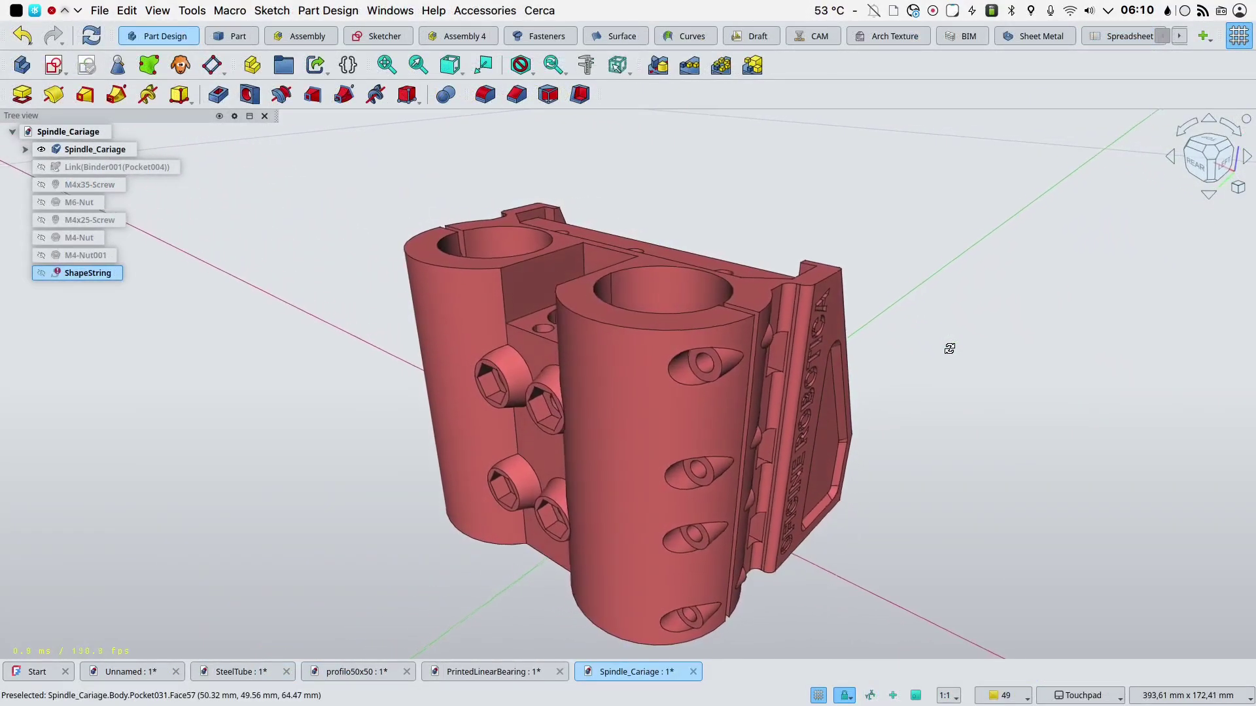